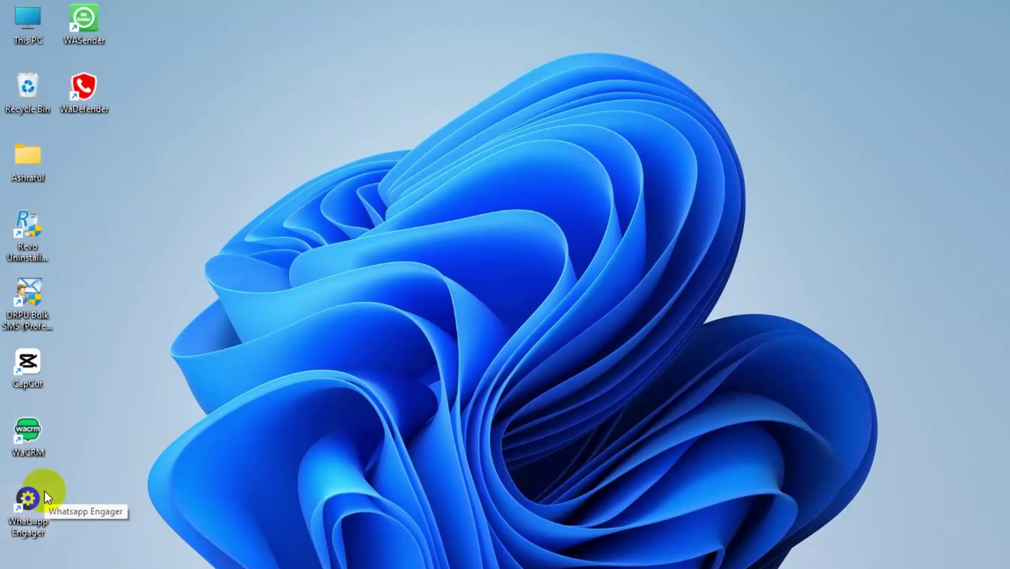
# Open WASender 3.7.0 from its desktop shortcut to reach the campaign screen.
pyautogui.click(44, 491)
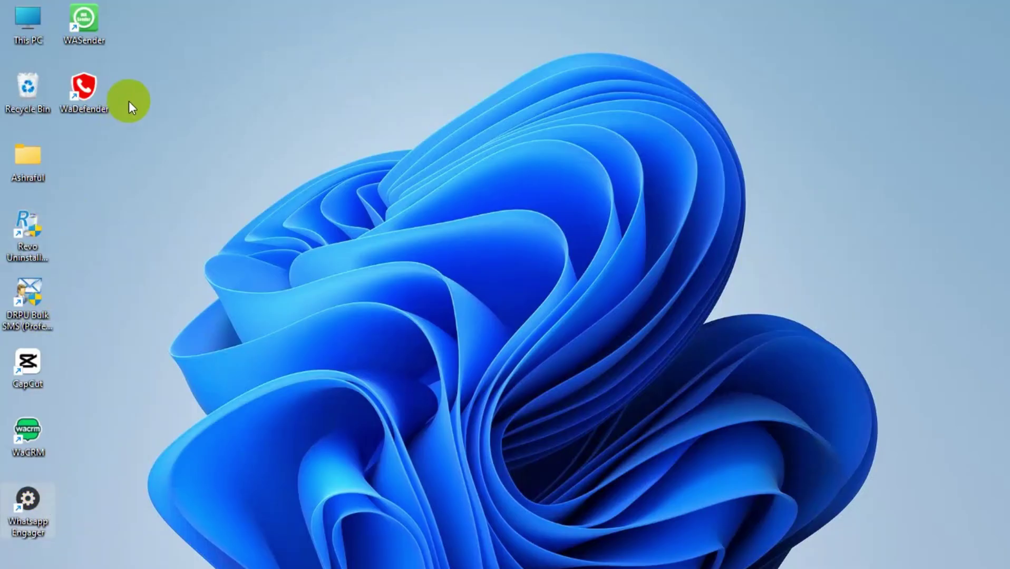
pyautogui.click(99, 28)
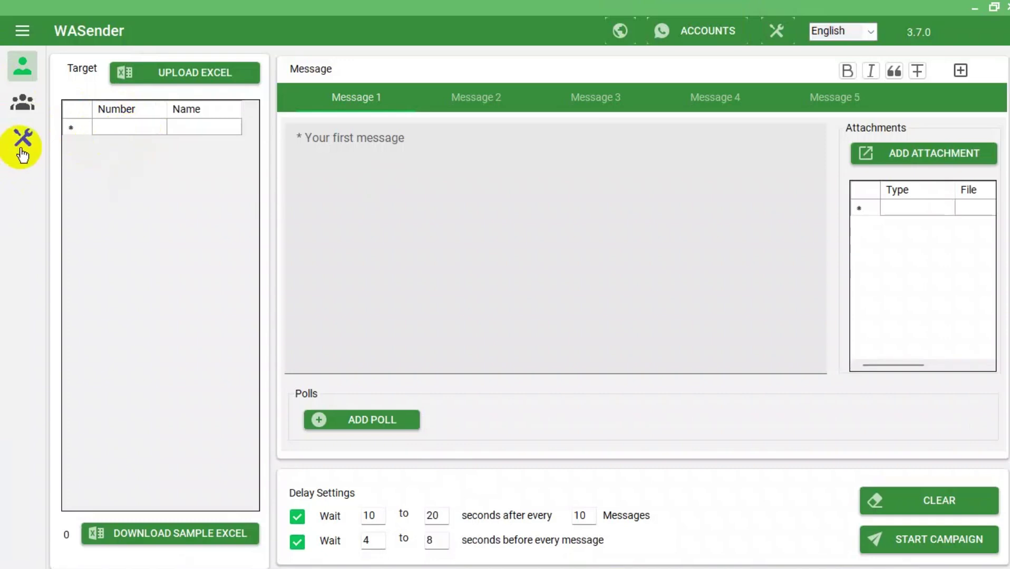
# In account management, make Personal the primary account and add a new account named p1.
pyautogui.click(718, 40)
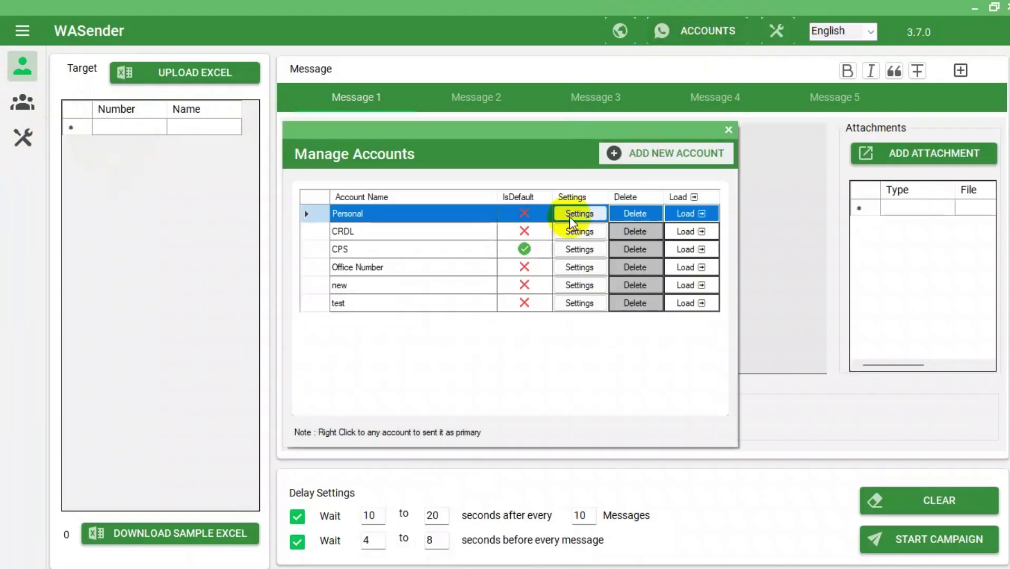
pyautogui.rightClick(436, 219)
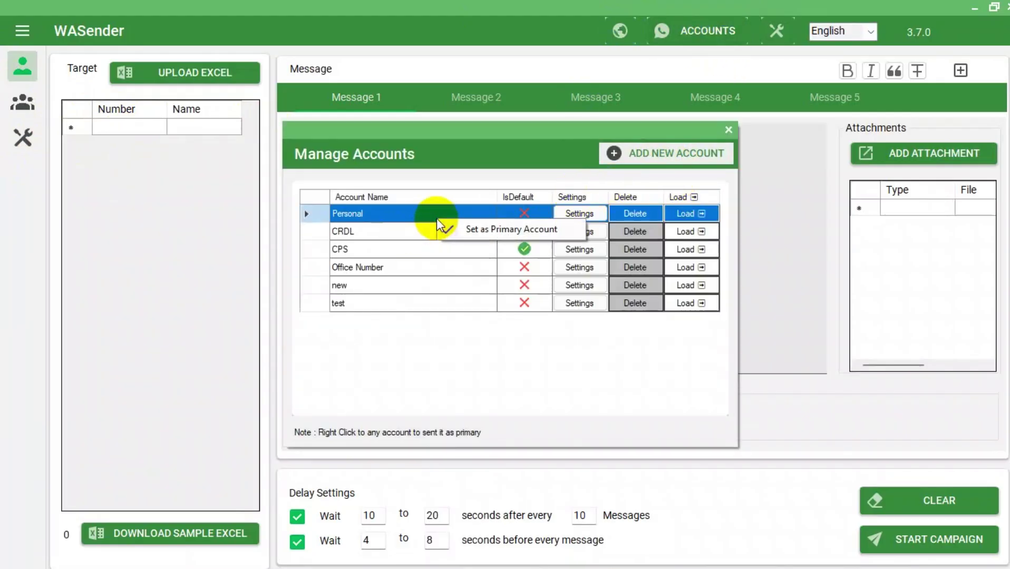
pyautogui.click(477, 230)
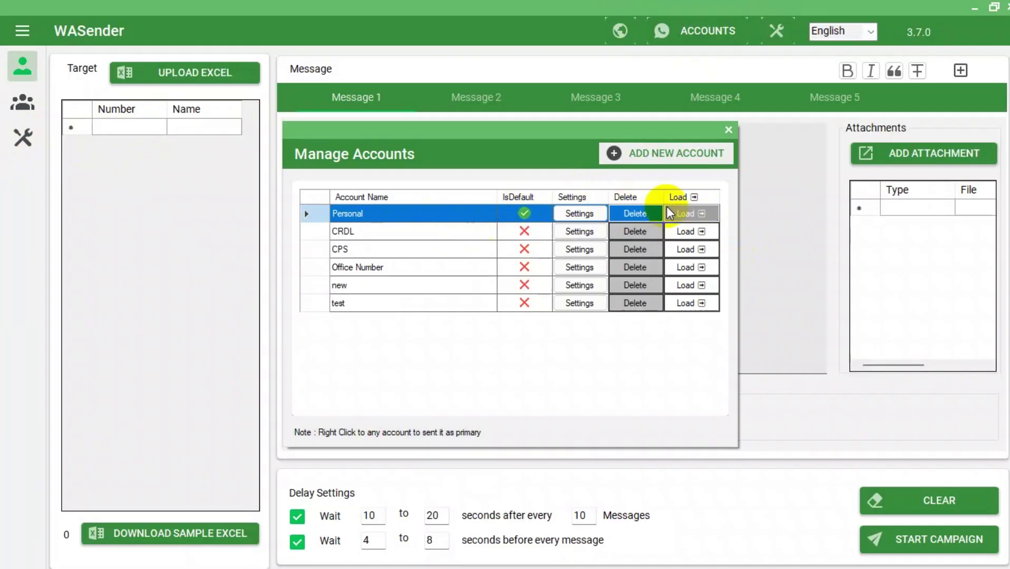
pyautogui.click(652, 157)
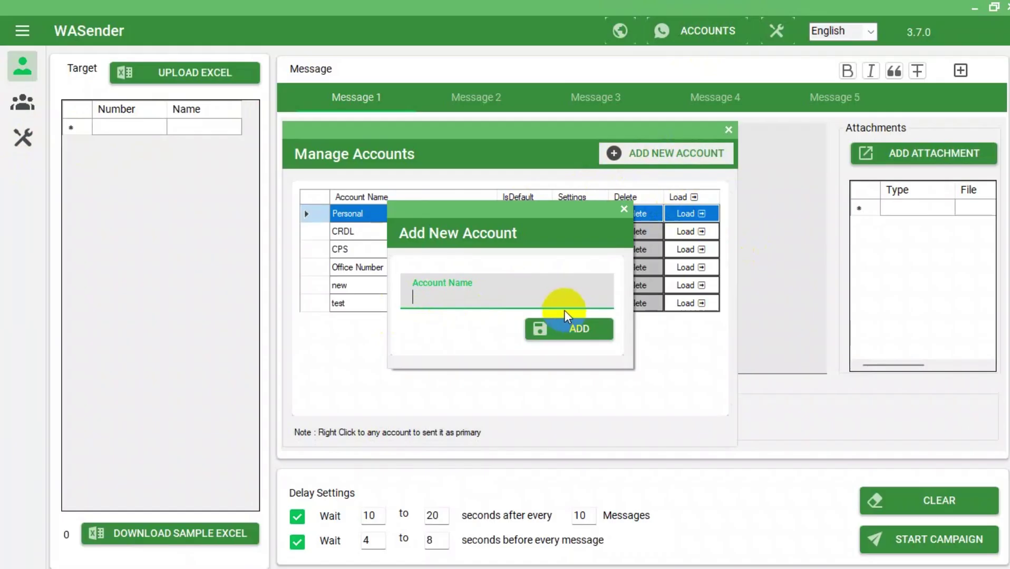
pyautogui.write('p1')
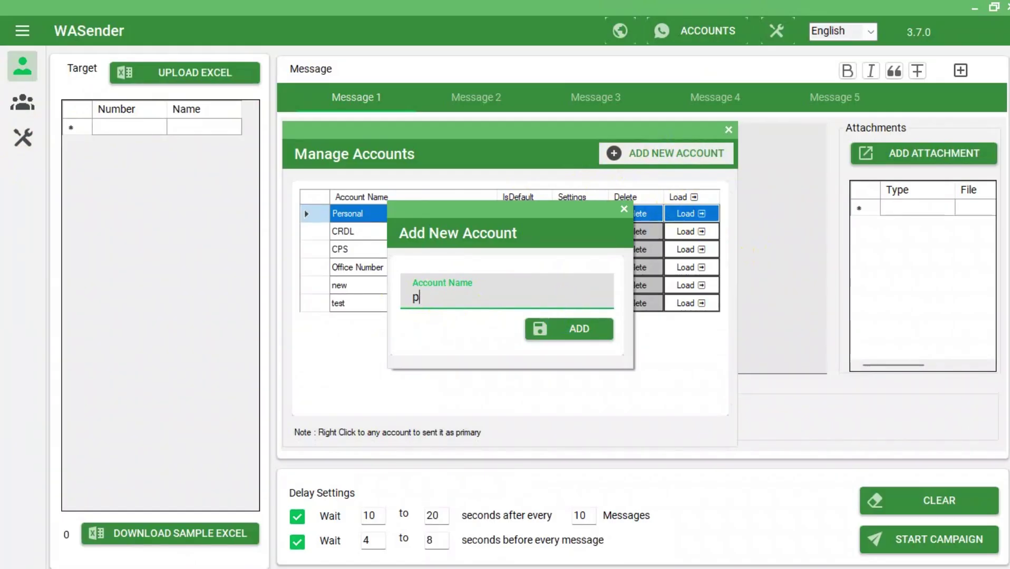
pyautogui.click(567, 327)
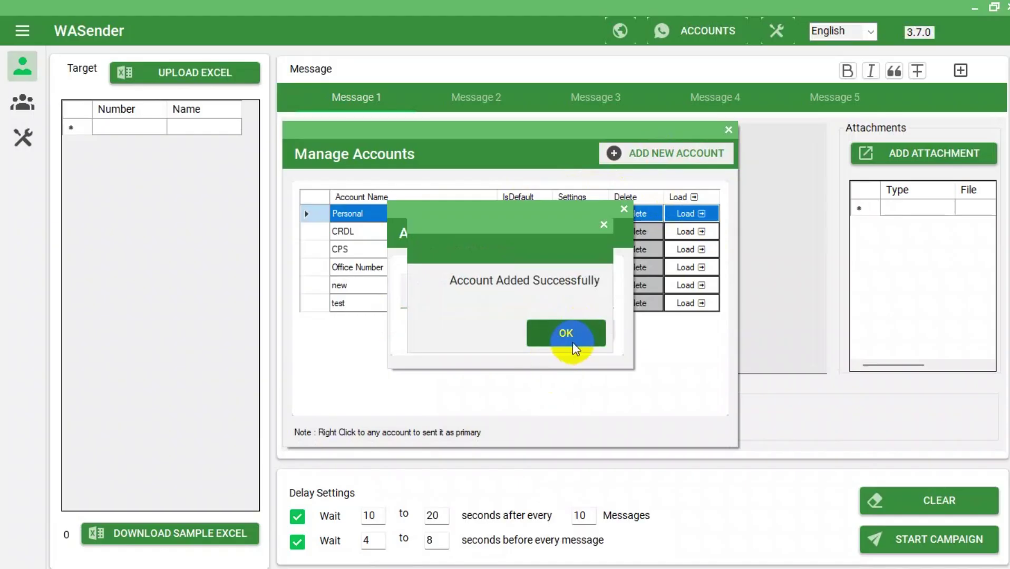
pyautogui.click(572, 336)
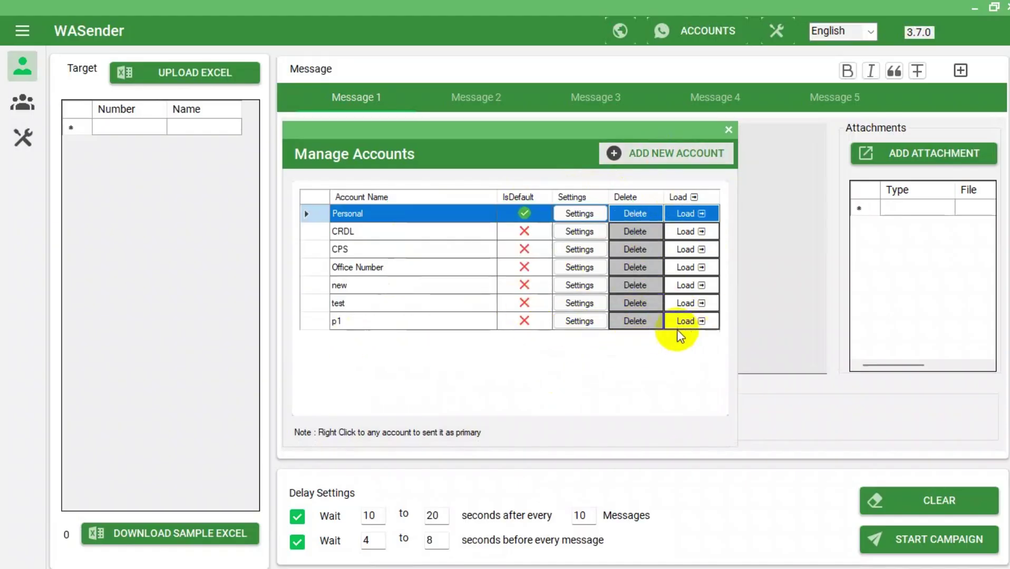
# Set p1 as the primary account, load its WhatsApp Web session, then close the browser.
pyautogui.rightClick(494, 322)
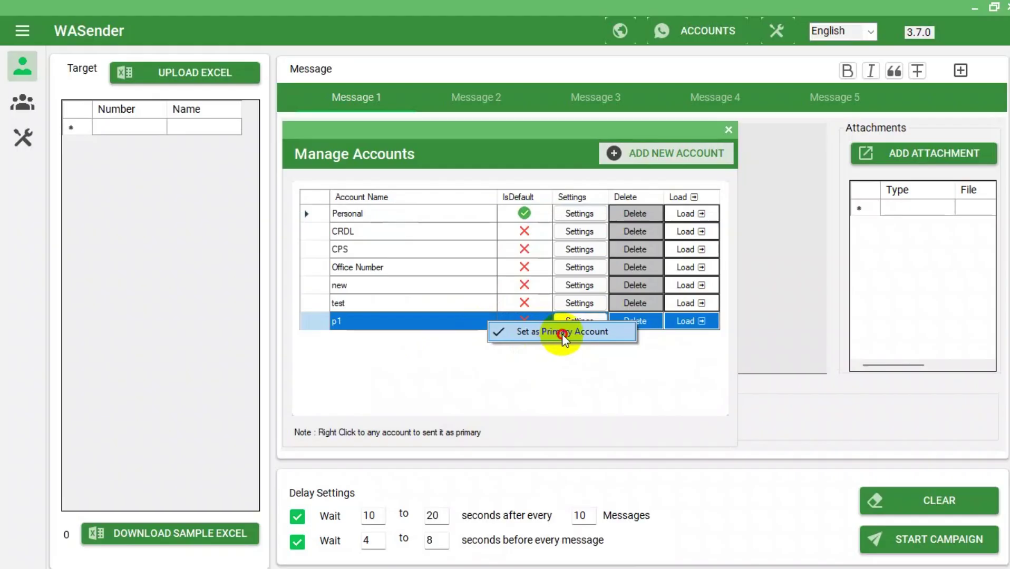
pyautogui.click(560, 333)
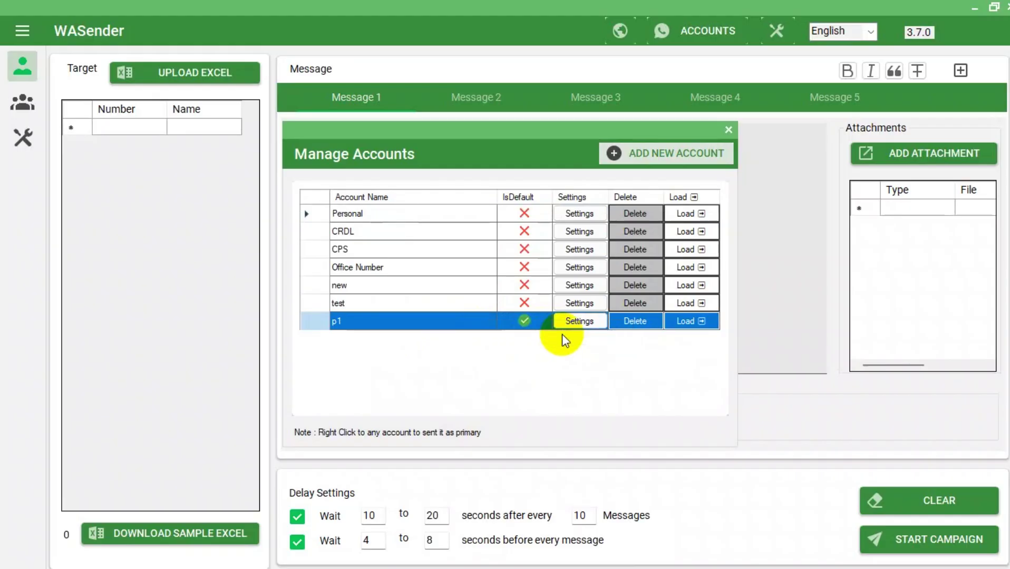
pyautogui.click(686, 321)
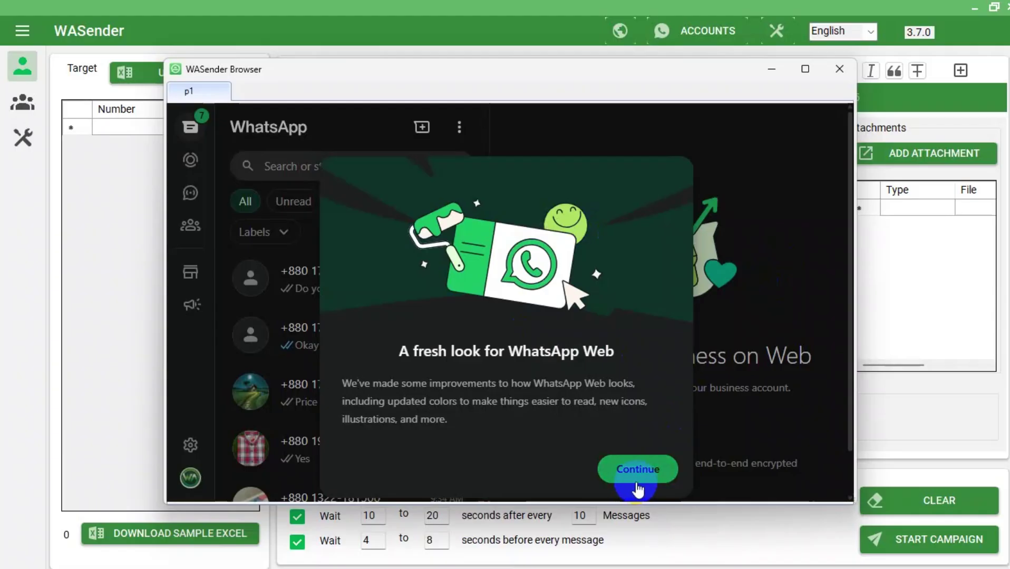
pyautogui.click(637, 474)
pyautogui.click(835, 69)
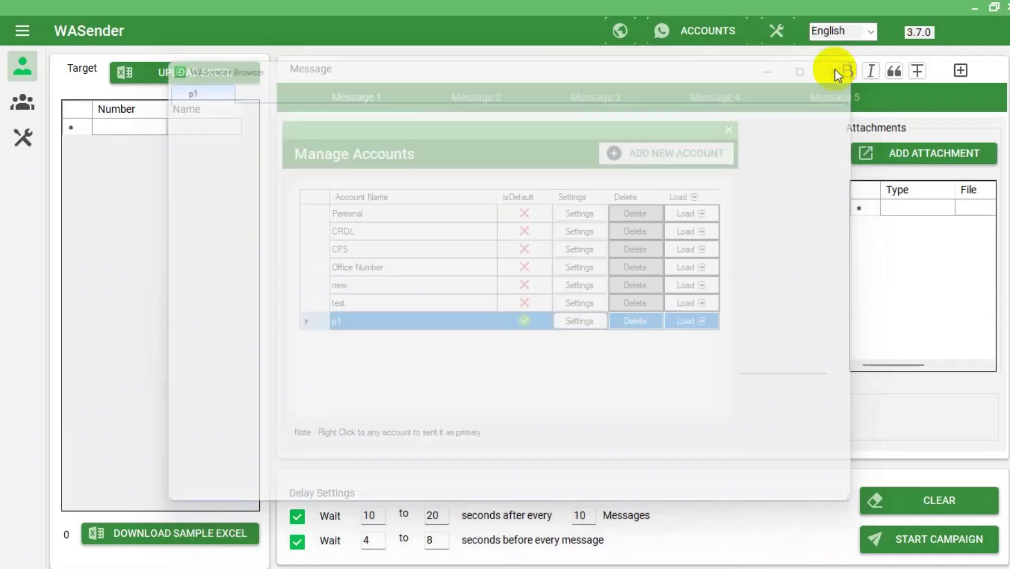
# Enter the target phone number and write the message 'hello test message' across two lines.
pyautogui.click(728, 130)
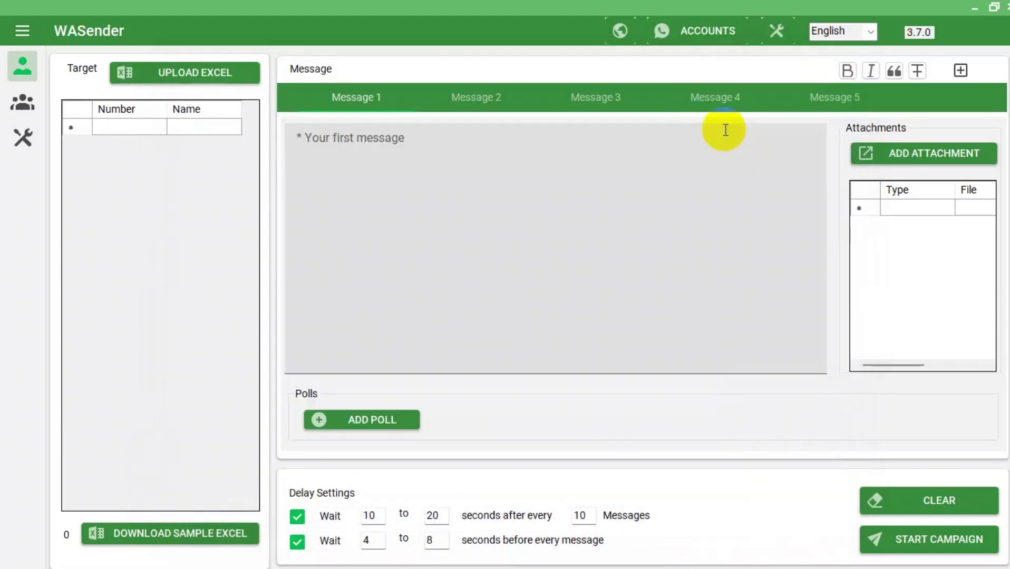
pyautogui.click(117, 125)
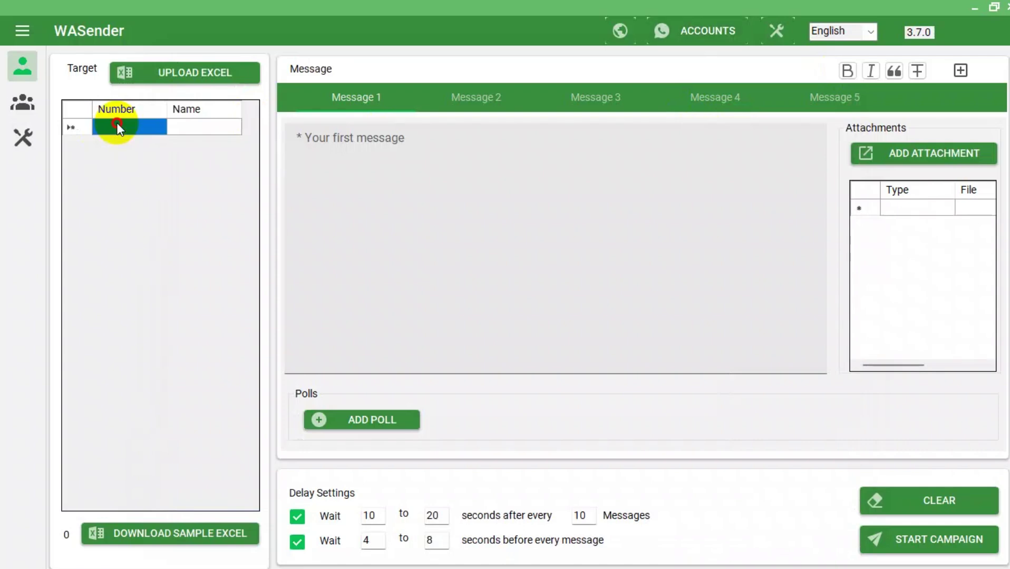
pyautogui.click(132, 126)
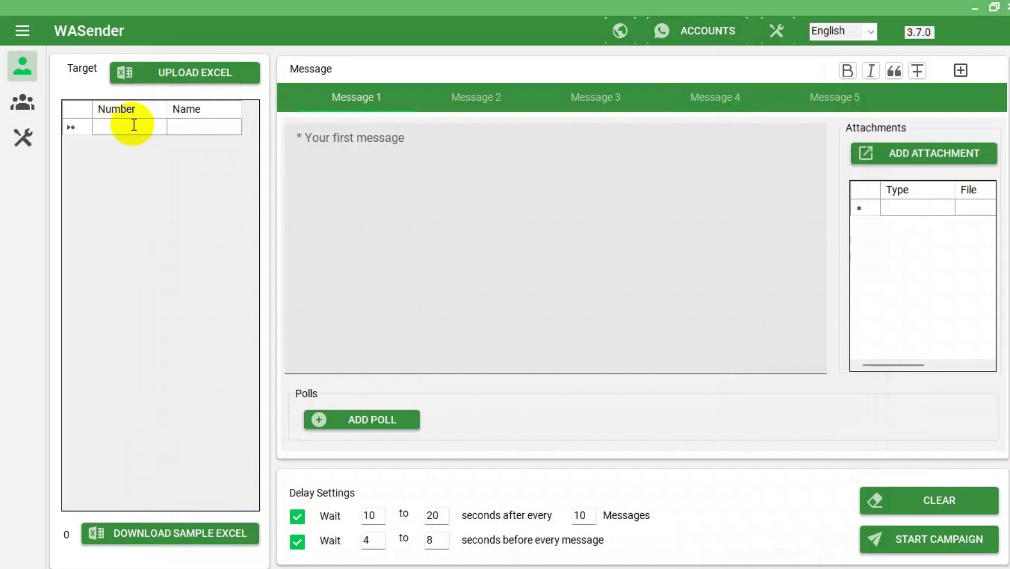
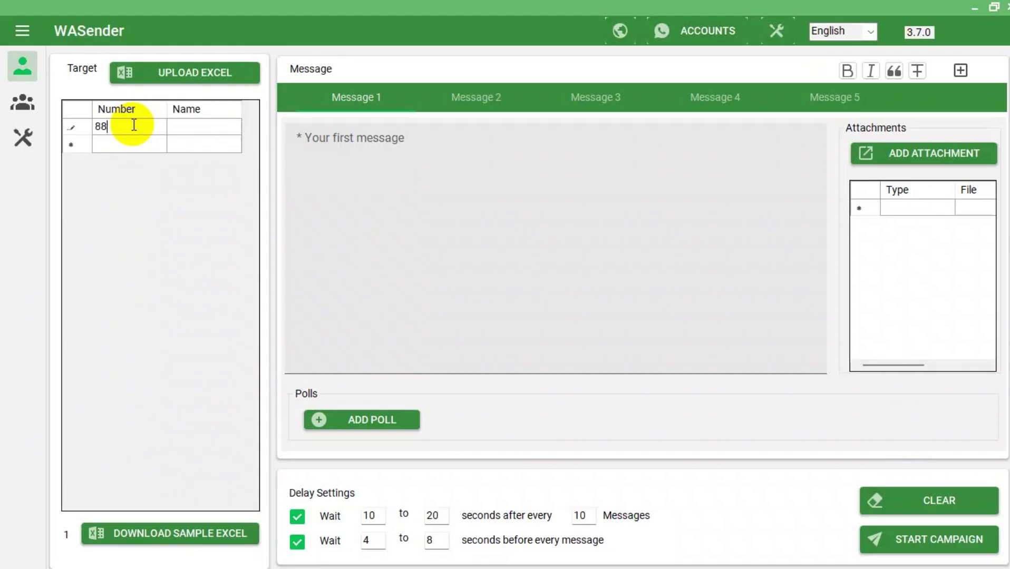
pyautogui.click(354, 187)
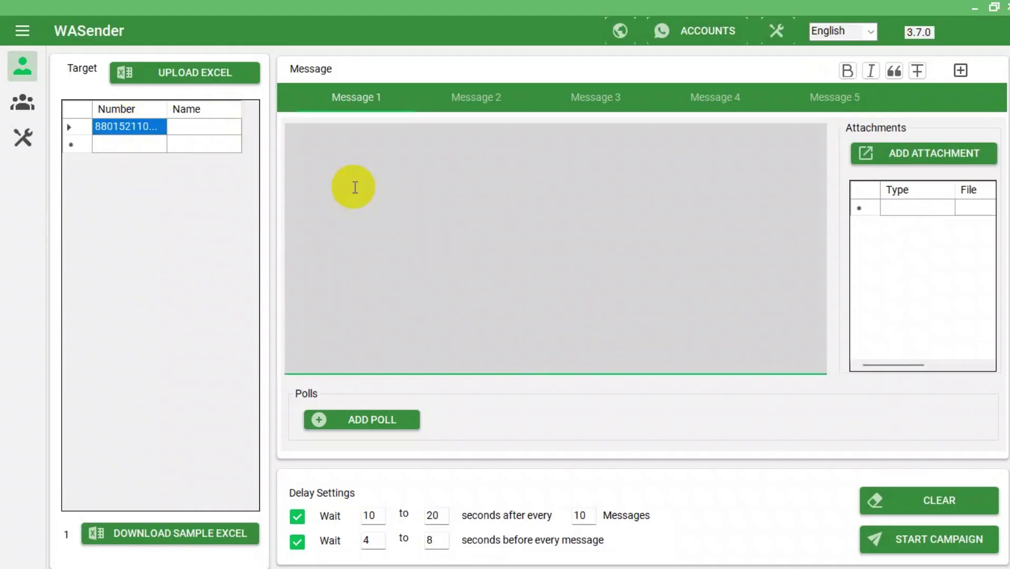
pyautogui.write('hello')
pyautogui.press('Return')
pyautogui.write('t')
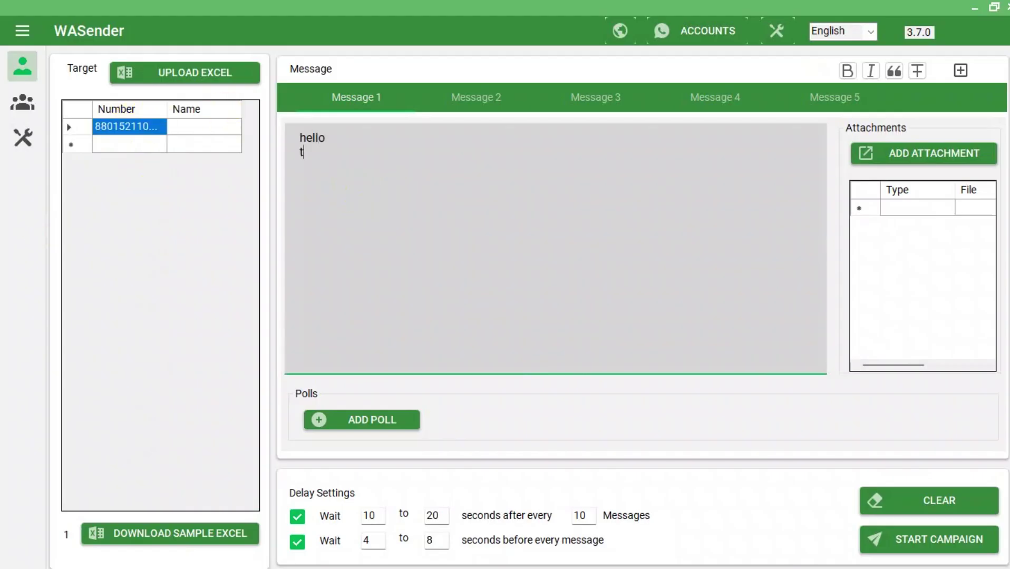
pyautogui.write('est message')
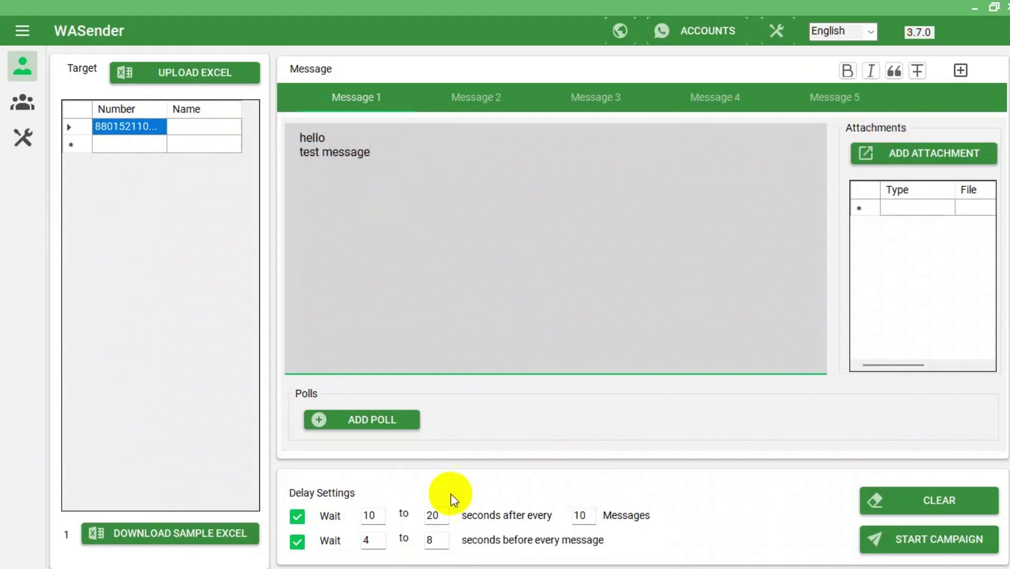
# Set delays to 20–30 s after every 1 message and 15–30 s before each message.
pyautogui.doubleClick(370, 516)
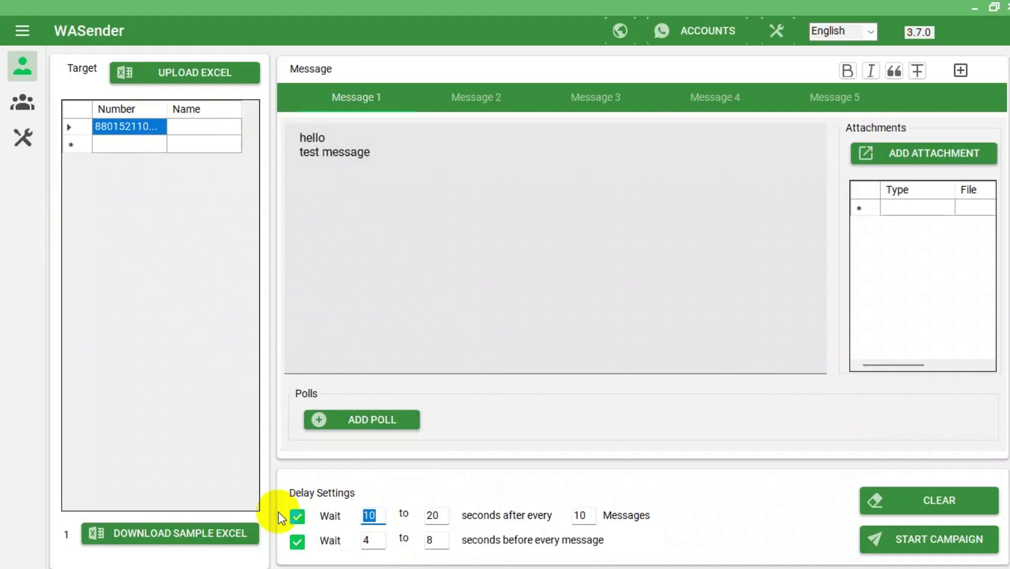
pyautogui.write('20')
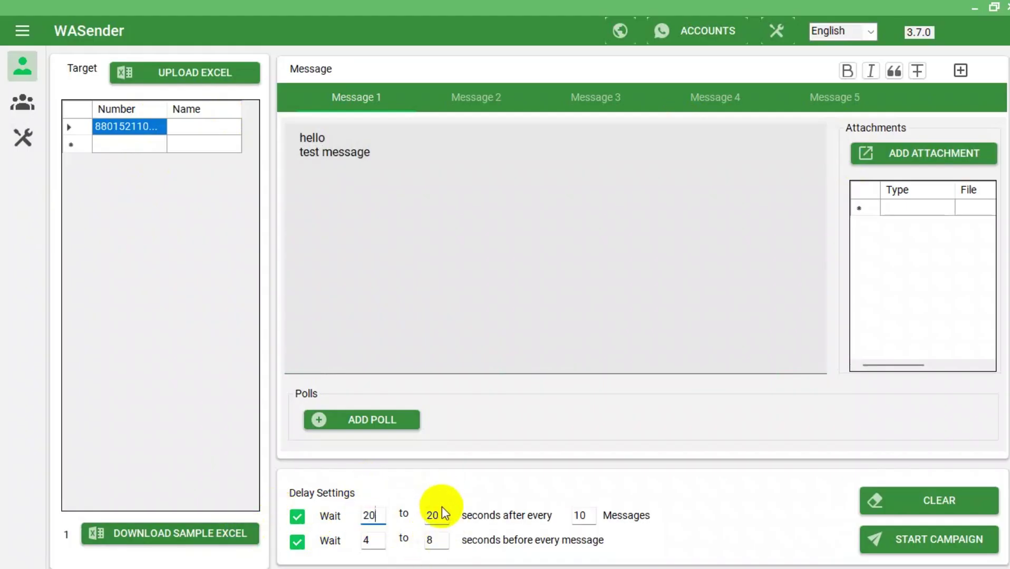
pyautogui.doubleClick(445, 513)
pyautogui.write('30')
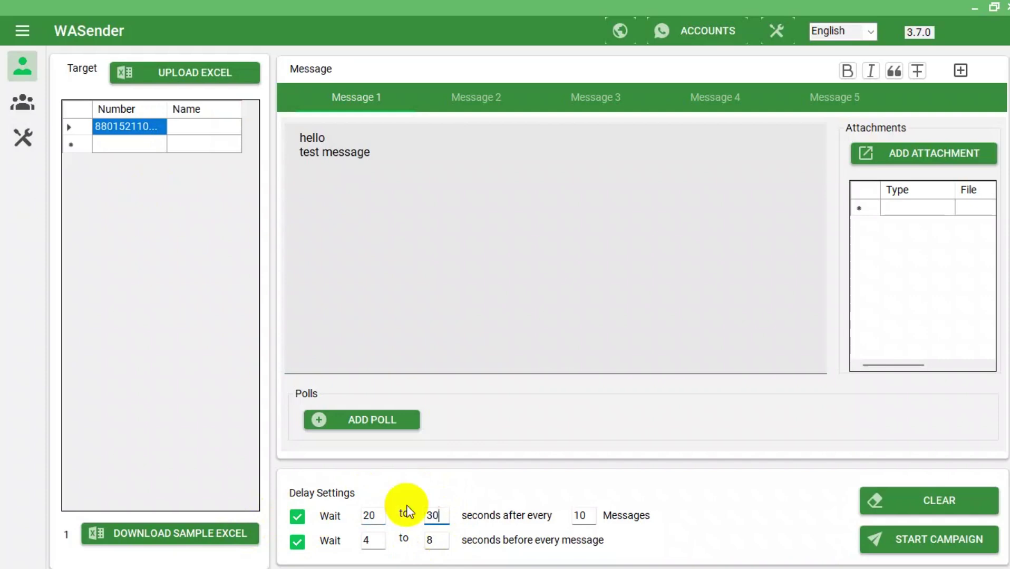
pyautogui.doubleClick(370, 539)
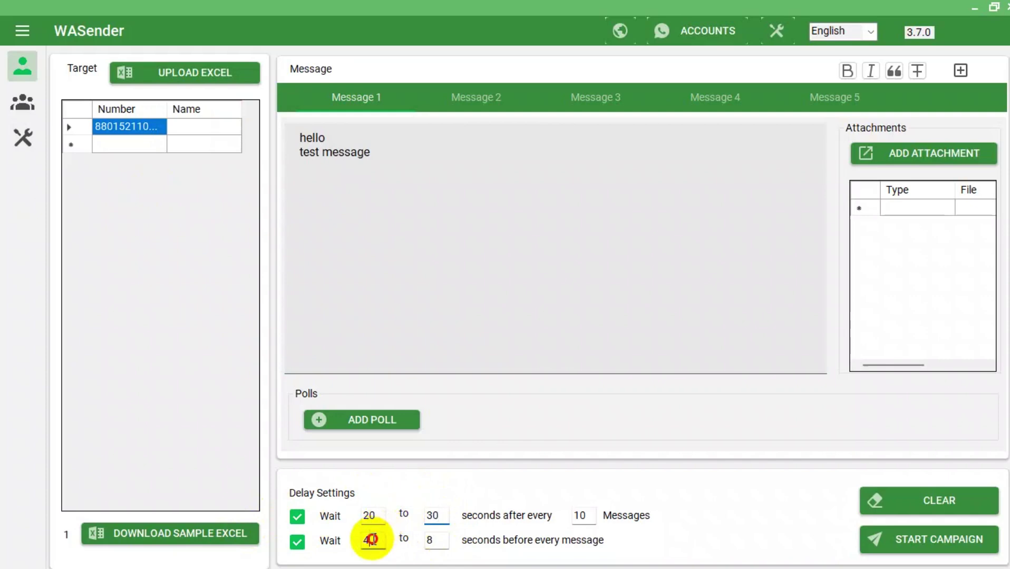
pyautogui.write('15')
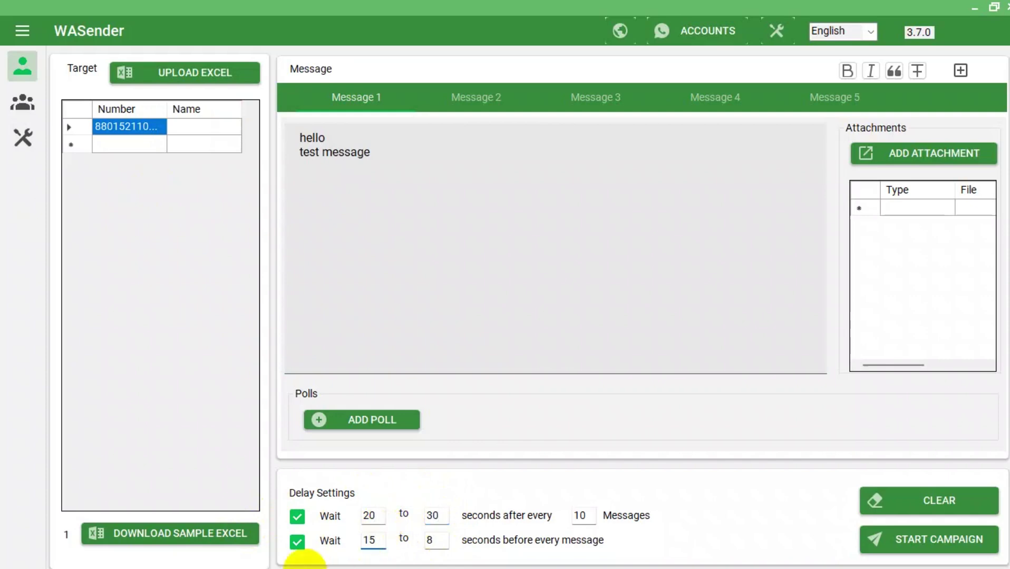
pyautogui.doubleClick(431, 538)
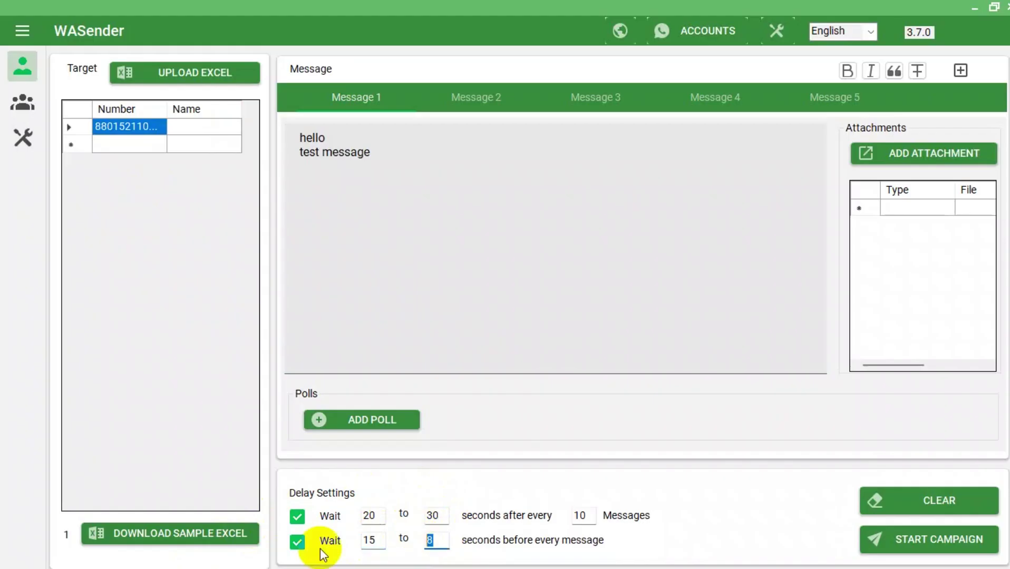
pyautogui.write('30')
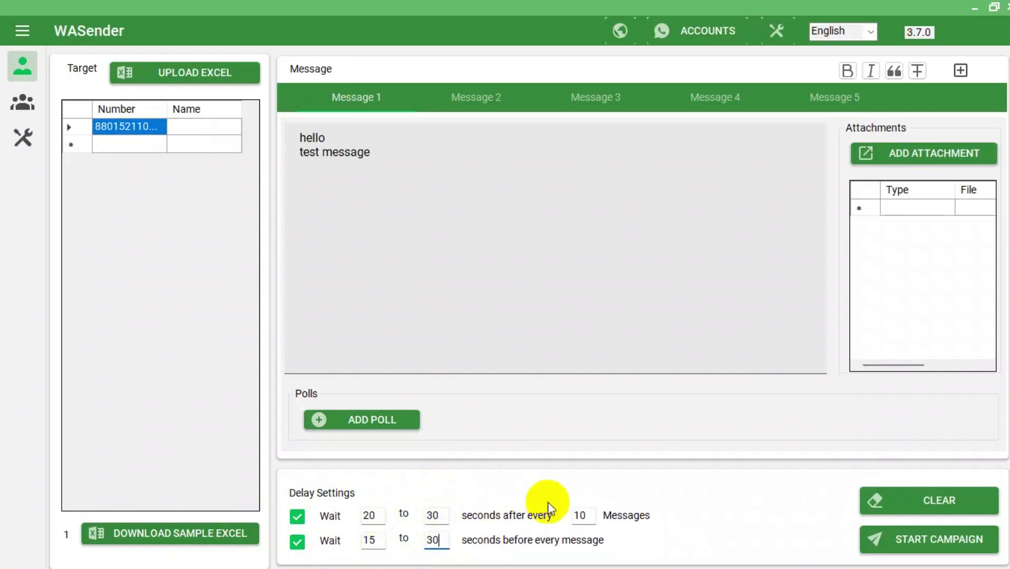
pyautogui.doubleClick(582, 515)
pyautogui.press('BackSpace')
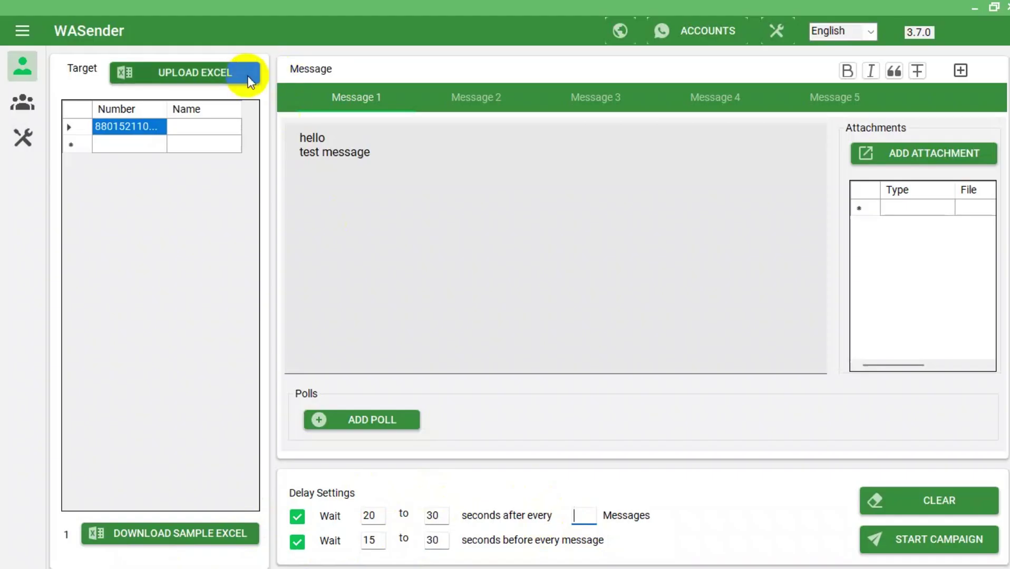
pyautogui.write('1')
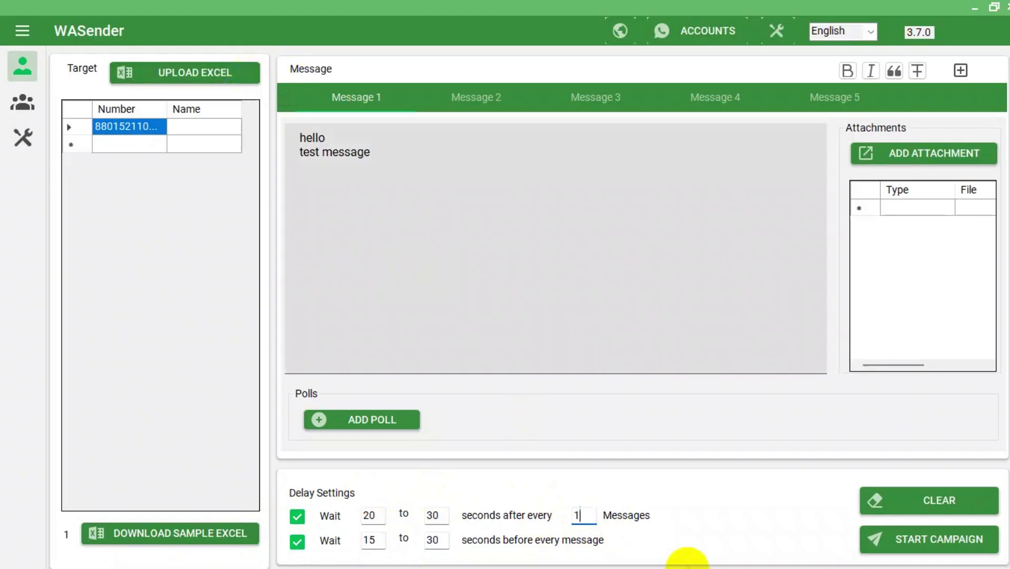
# Name the campaign 'test', keep p1 (Primary) as the sending account, and start it now.
pyautogui.click(870, 153)
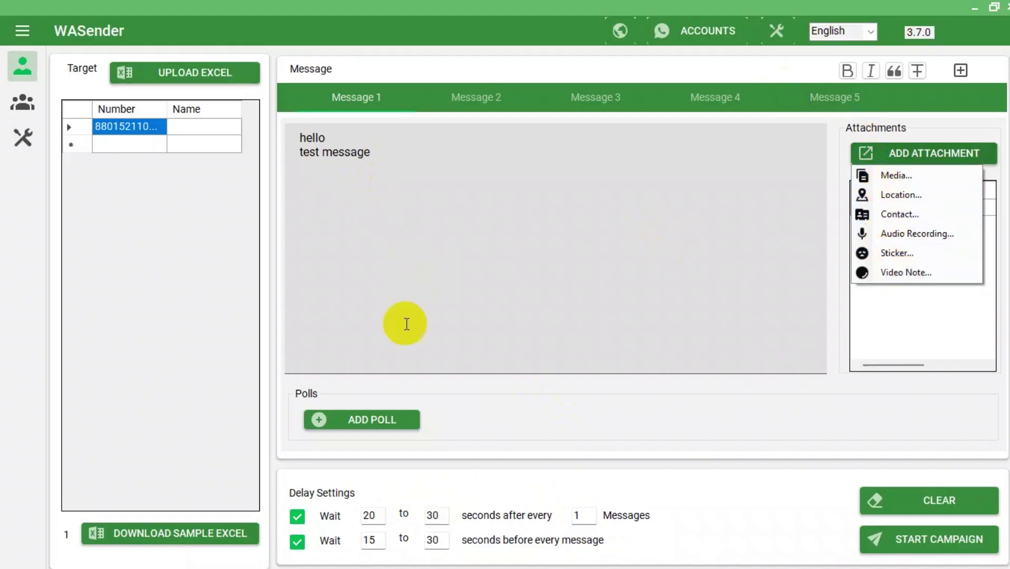
pyautogui.click(940, 534)
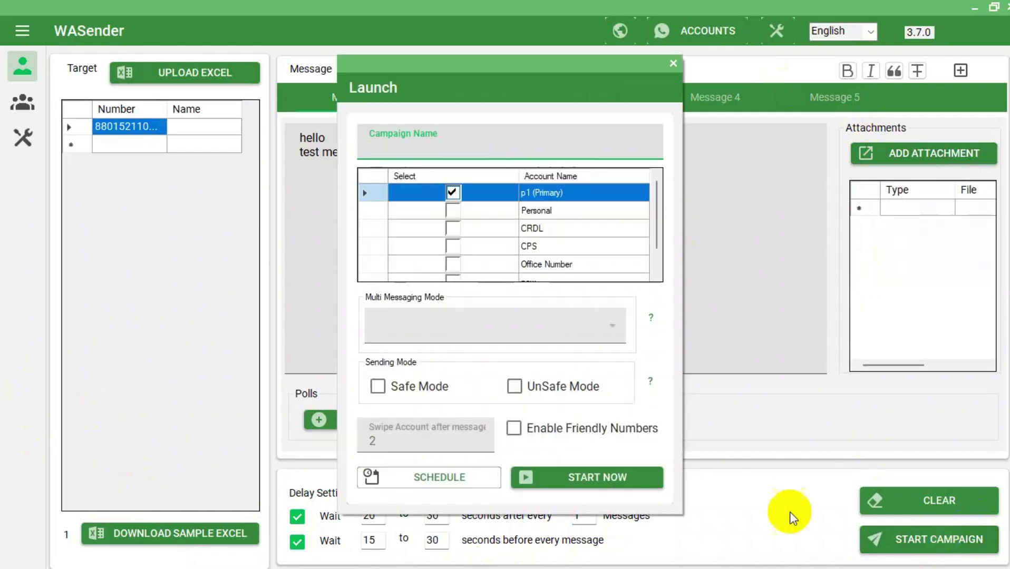
pyautogui.click(430, 139)
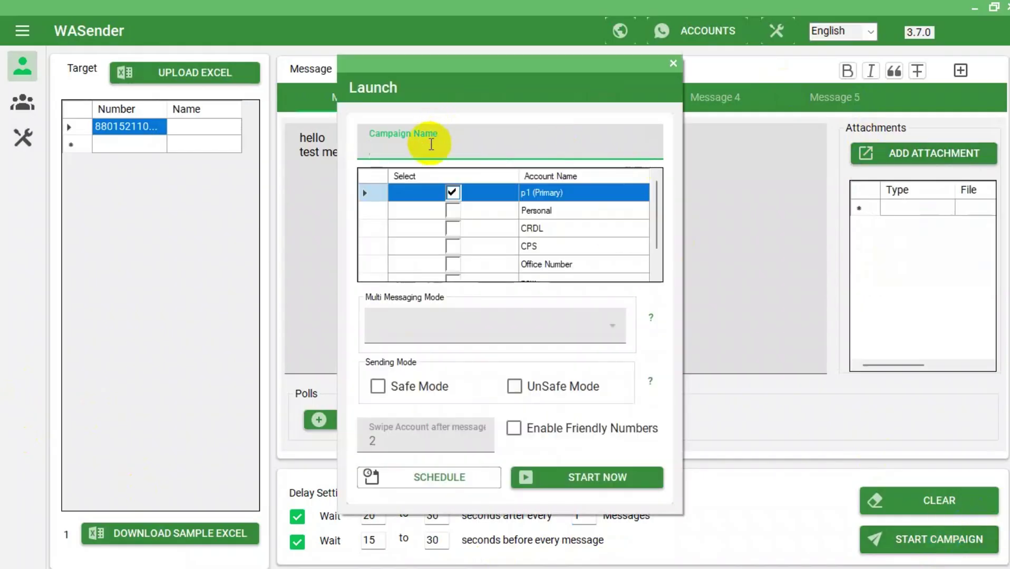
pyautogui.write('test')
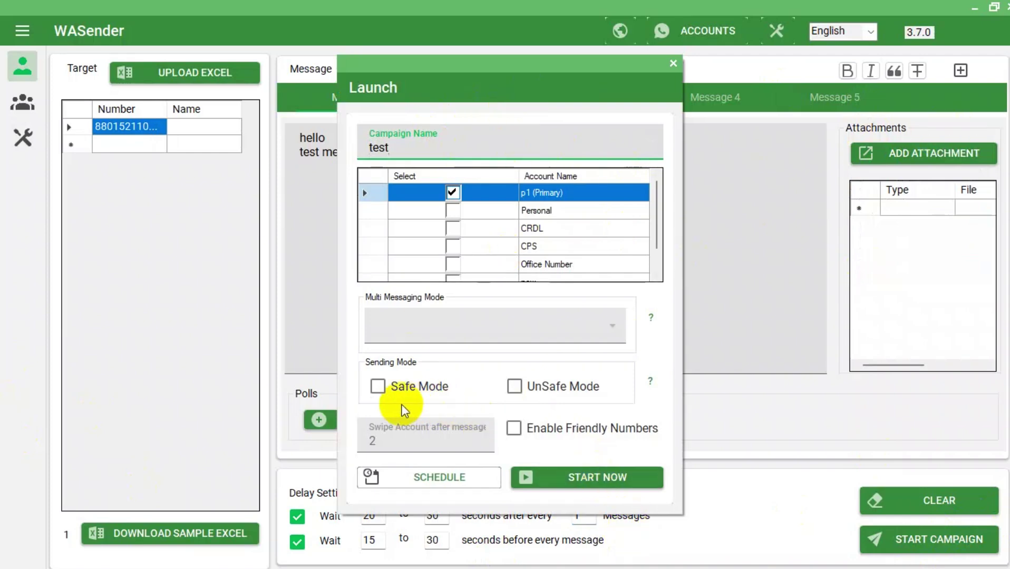
pyautogui.click(602, 477)
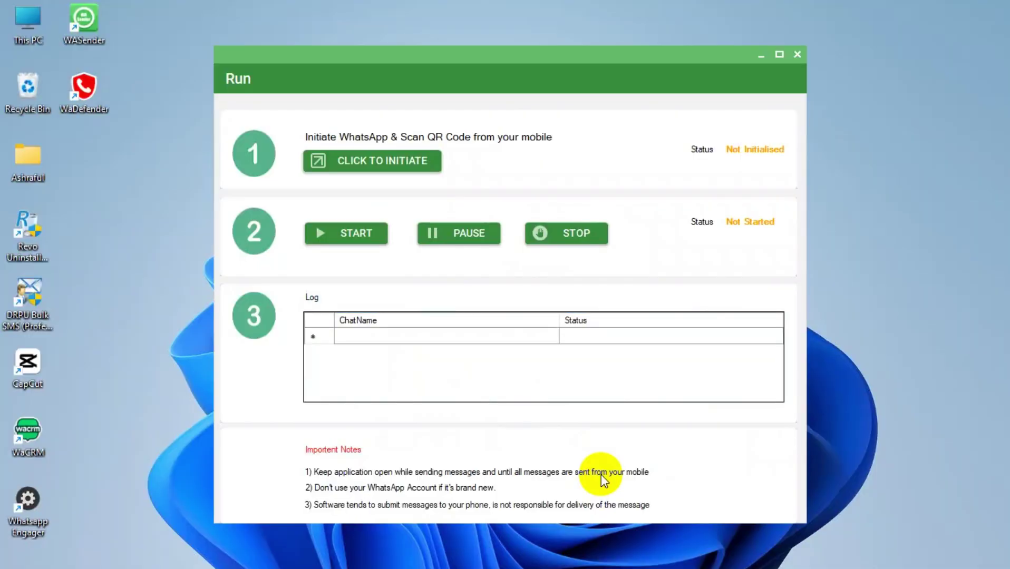
# Initialise WhatsApp, start sending, and open the chat that received 'hello test message'.
pyautogui.click(359, 157)
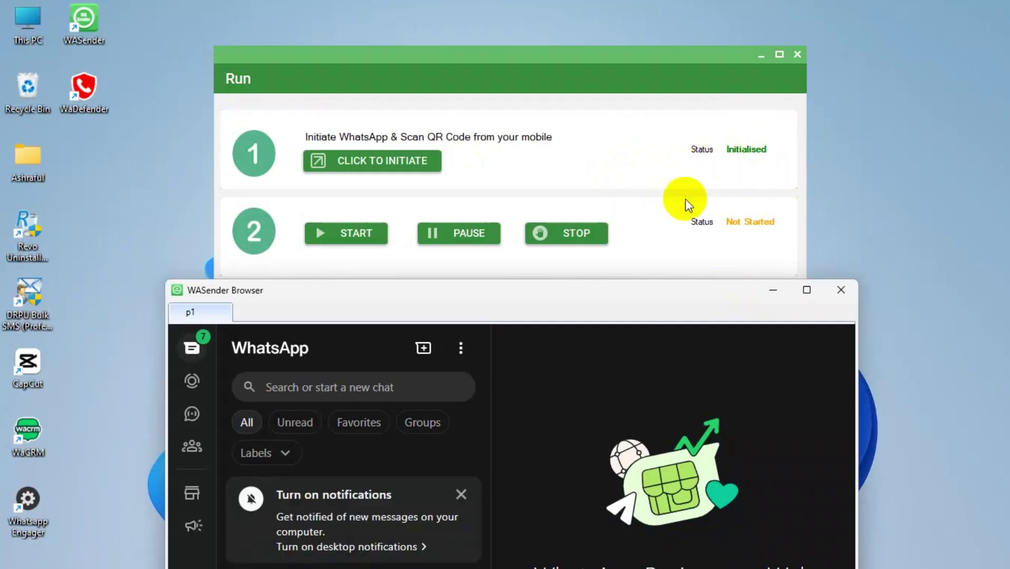
pyautogui.click(773, 293)
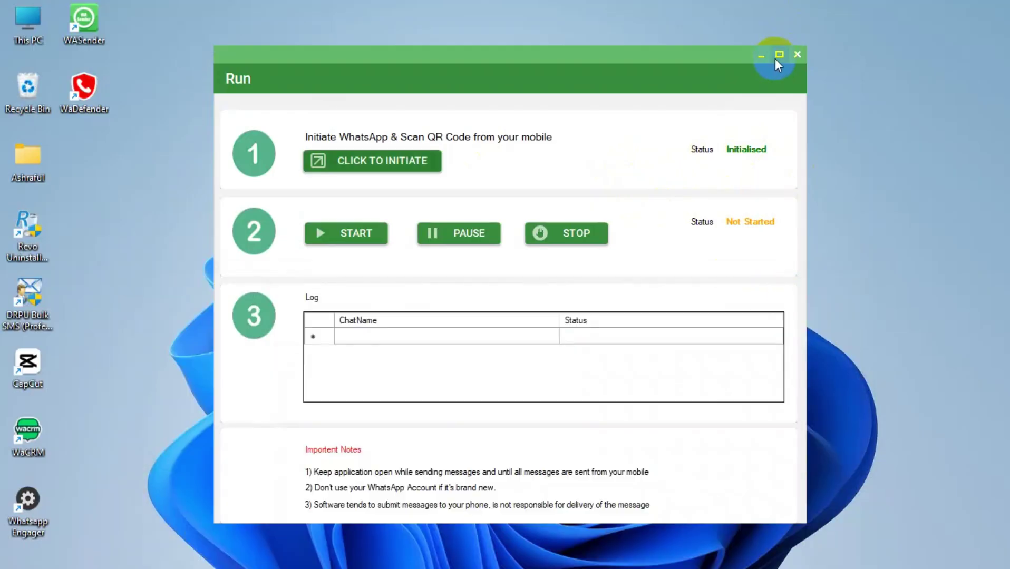
pyautogui.click(357, 236)
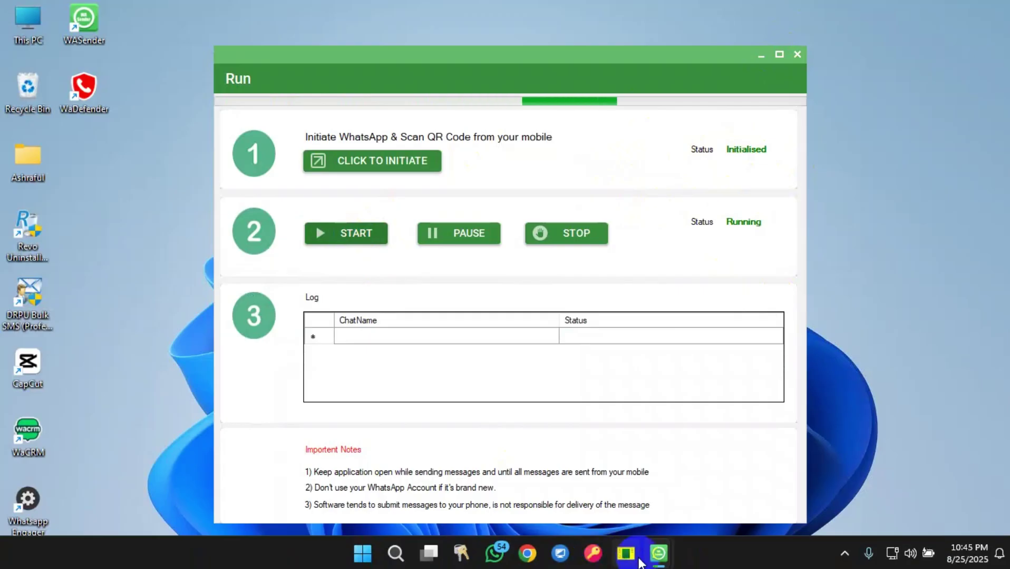
pyautogui.moveTo(658, 553)
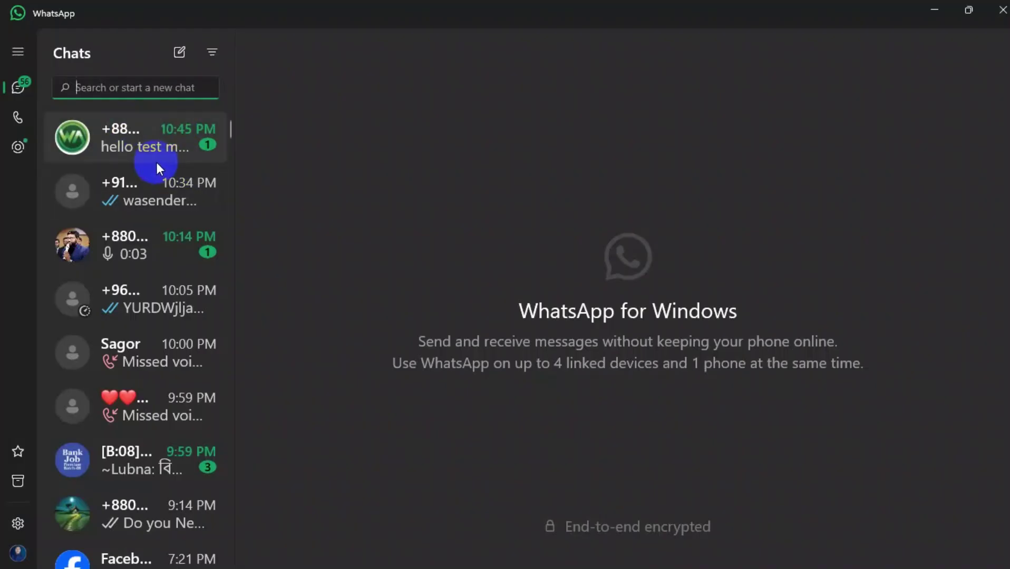
pyautogui.click(161, 149)
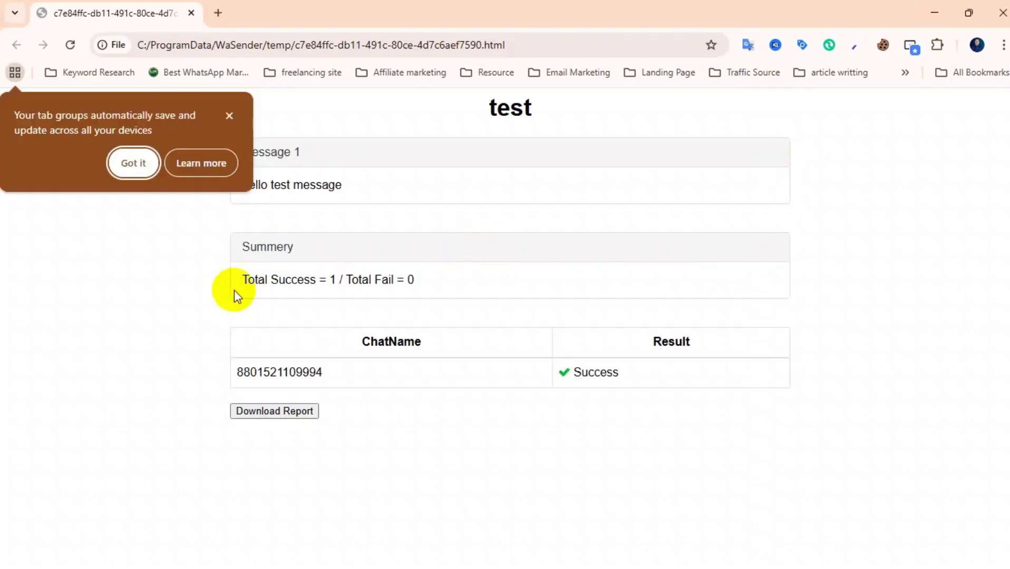
# Dismiss Chrome's tab groups prompt on the 1-success report, then close the Run window.
pyautogui.click(230, 115)
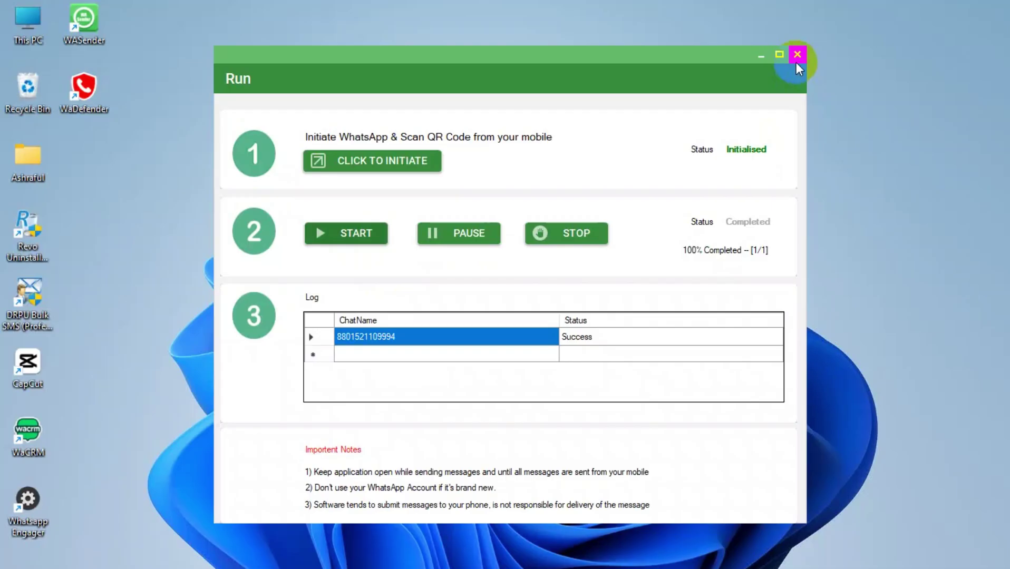
pyautogui.click(796, 59)
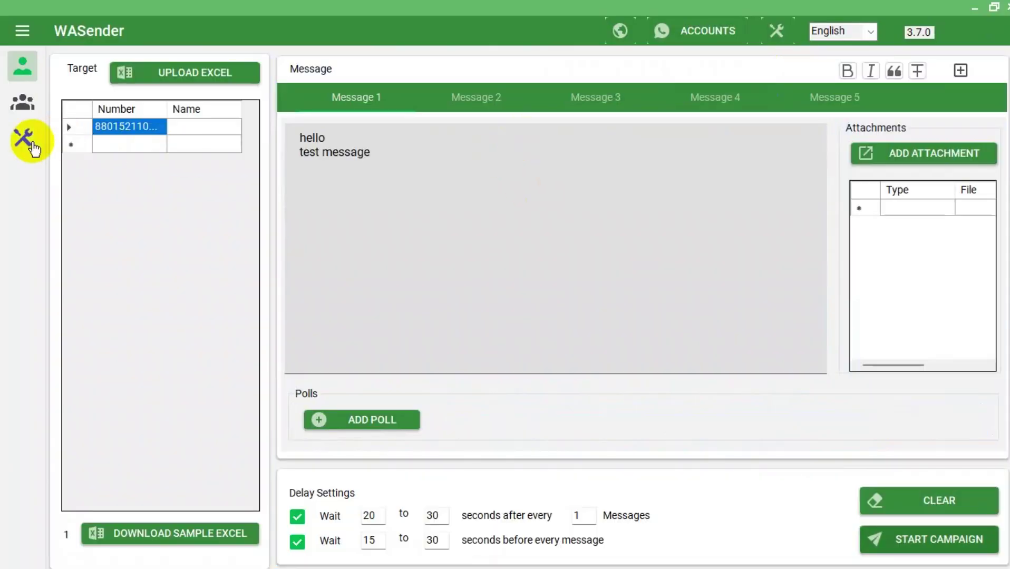
# Switch to the Tools page and scroll down to the Lead Generation tools.
pyautogui.click(30, 142)
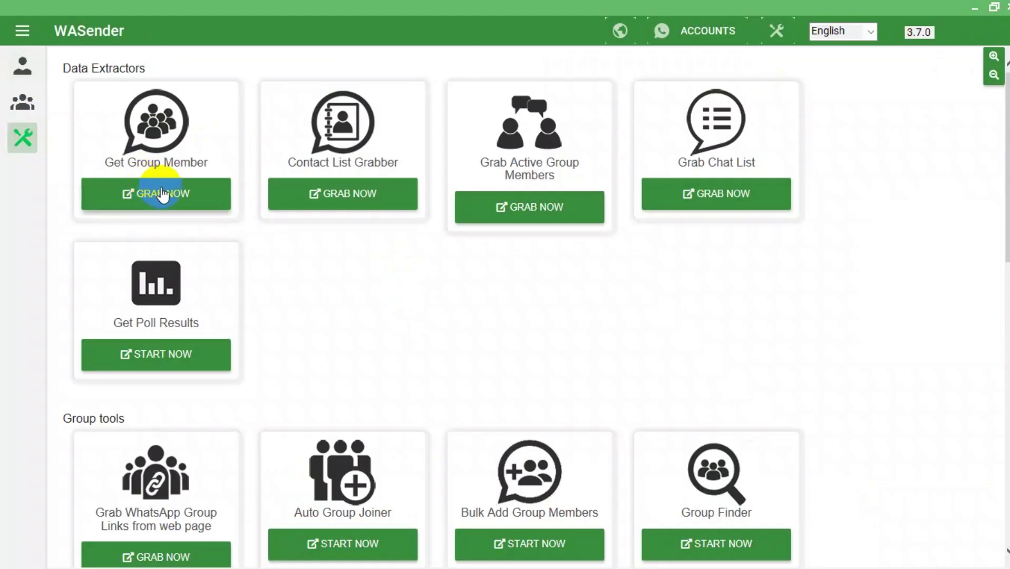
pyautogui.click(375, 207)
pyautogui.click(150, 196)
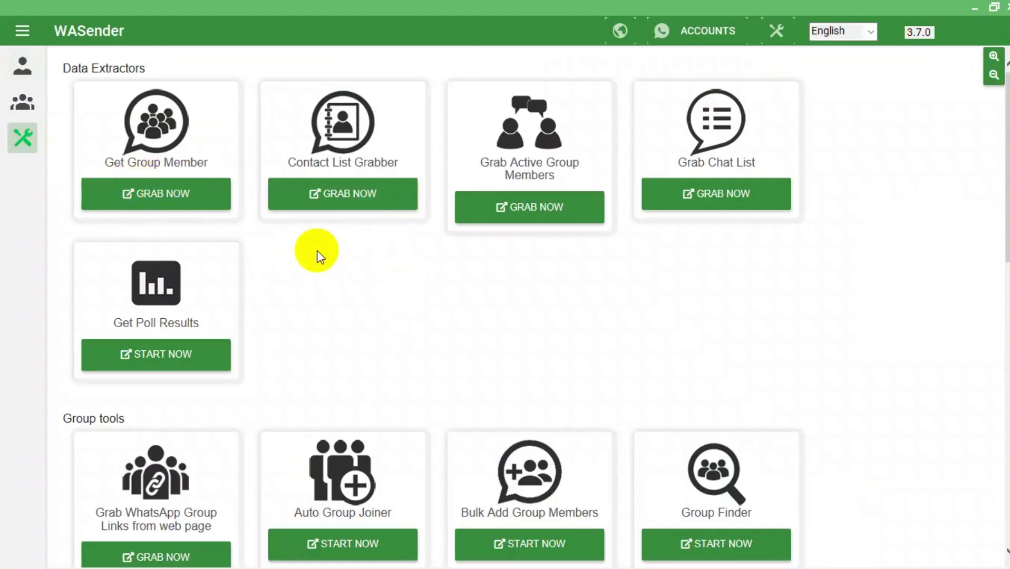
pyautogui.click(749, 211)
pyautogui.scroll(-10, 746, 210)
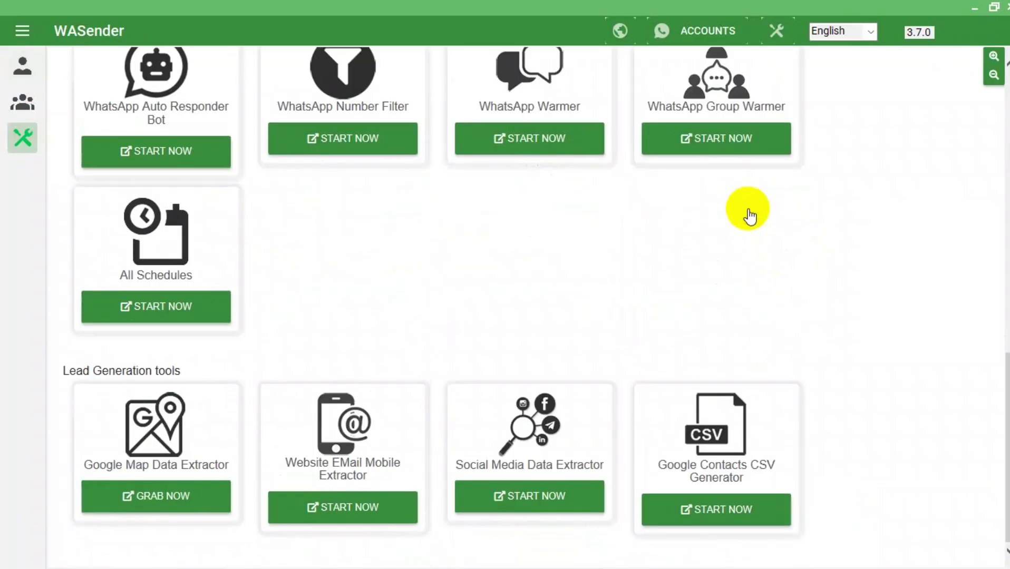
# In Google Map Data Extractor, add the search term 'real estate company in dhaka' and search.
pyautogui.click(180, 497)
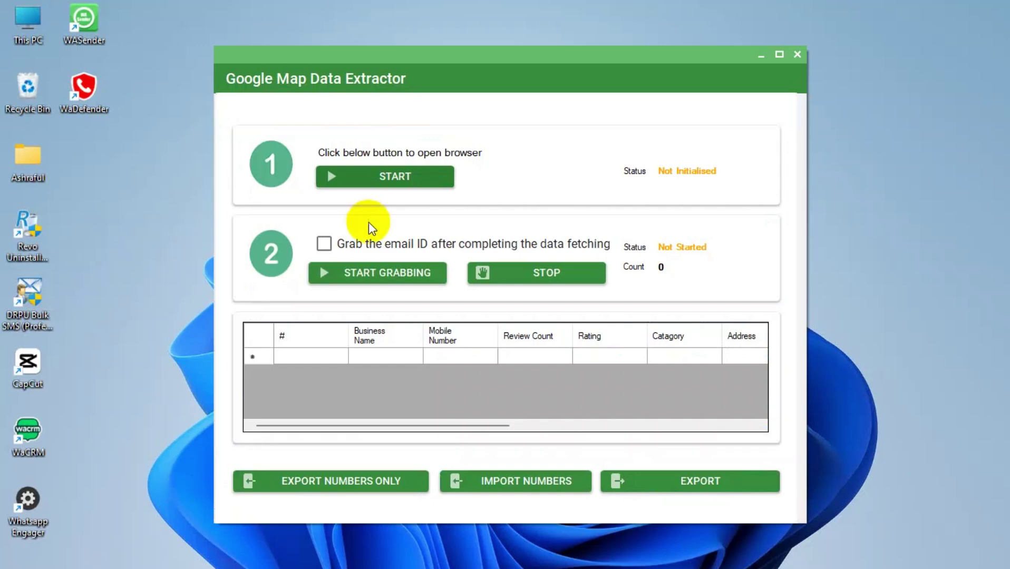
pyautogui.click(418, 176)
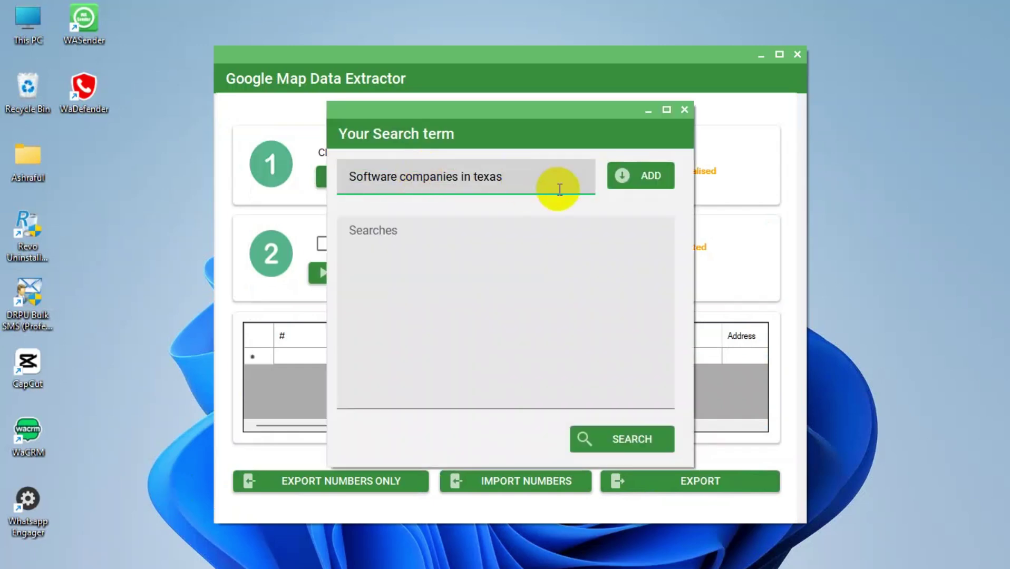
pyautogui.click(482, 160)
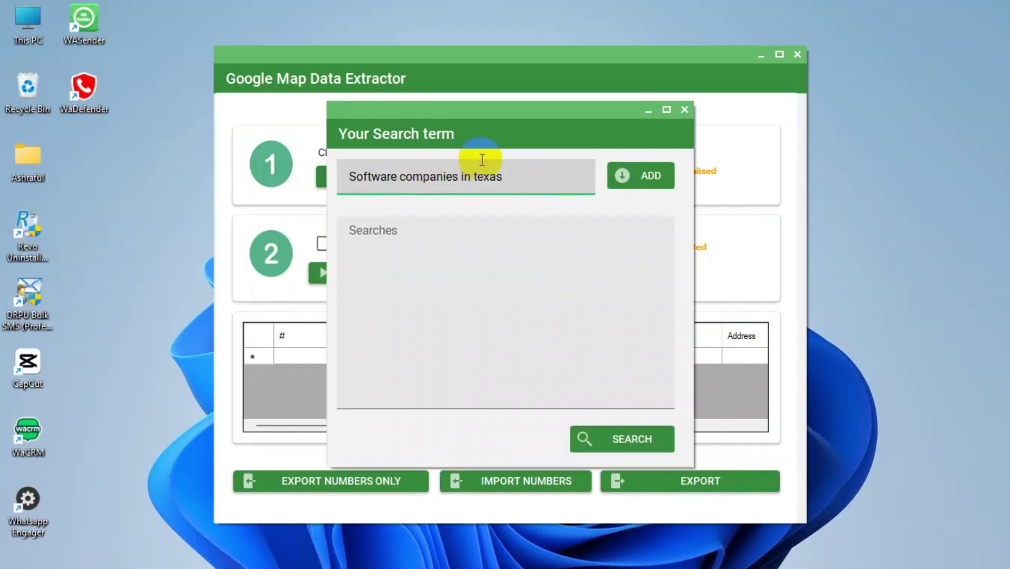
pyautogui.hotkey('ctrl', 'a')
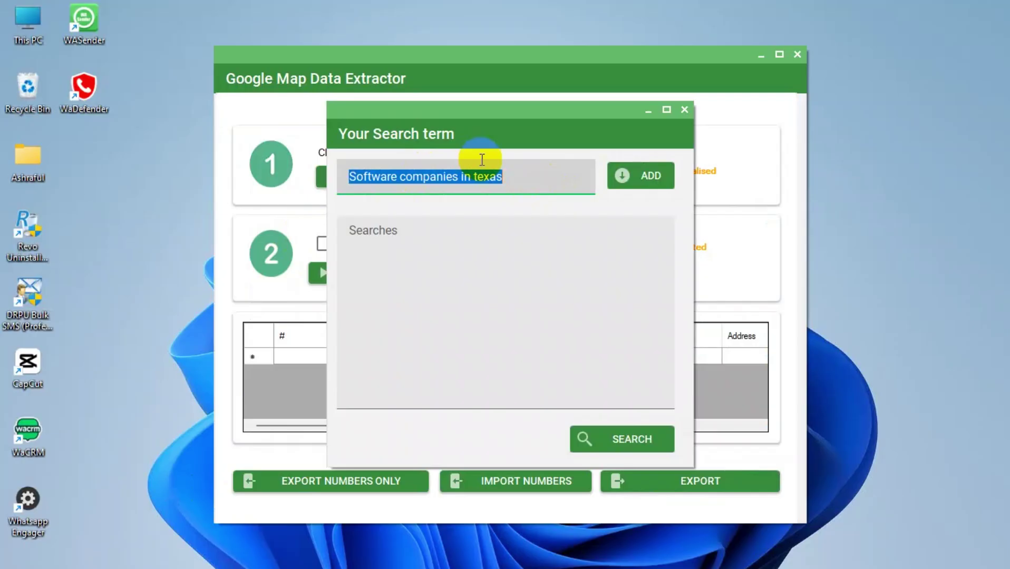
pyautogui.write('real estate company in dhaka')
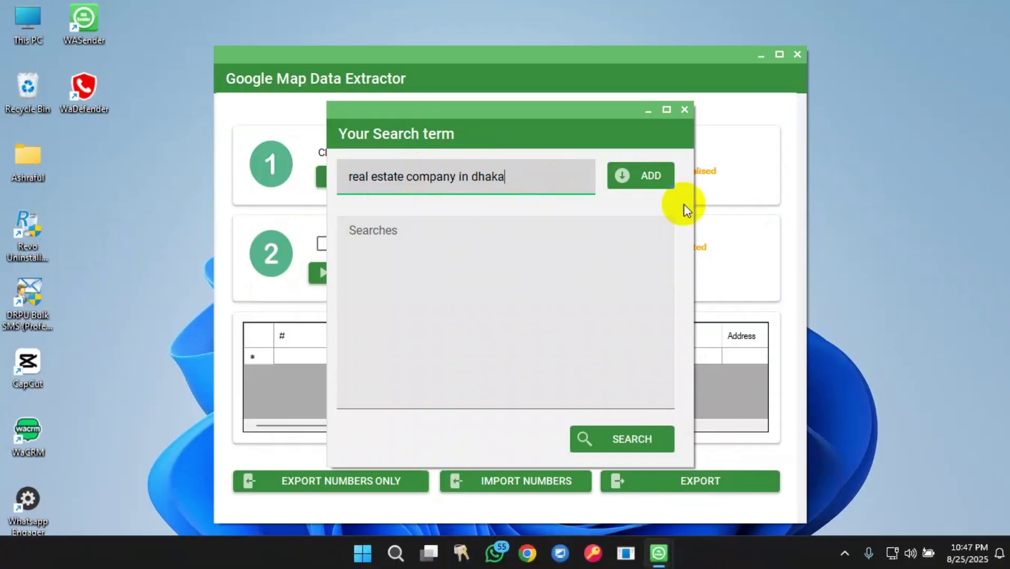
pyautogui.click(635, 186)
pyautogui.click(655, 182)
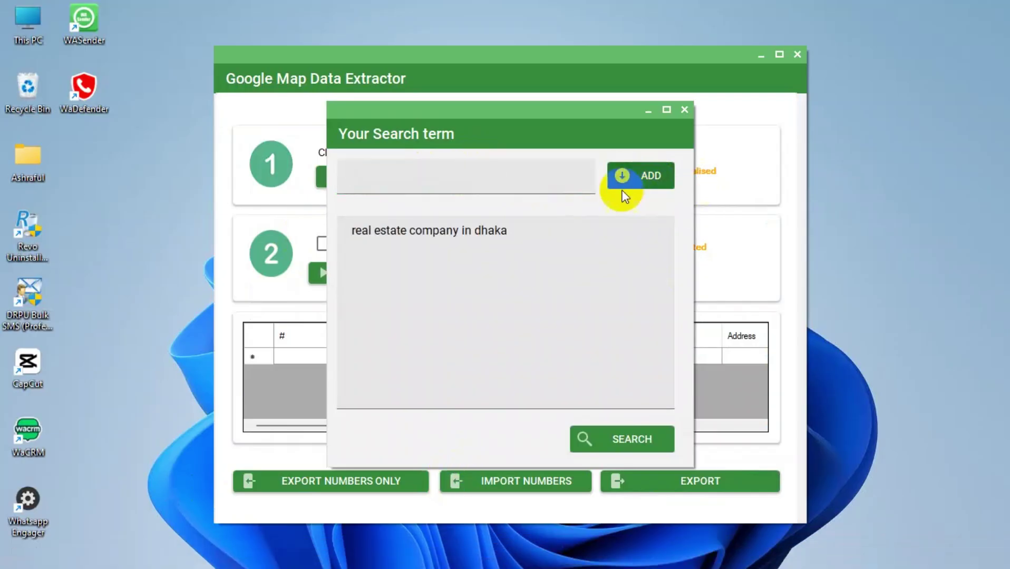
pyautogui.click(648, 440)
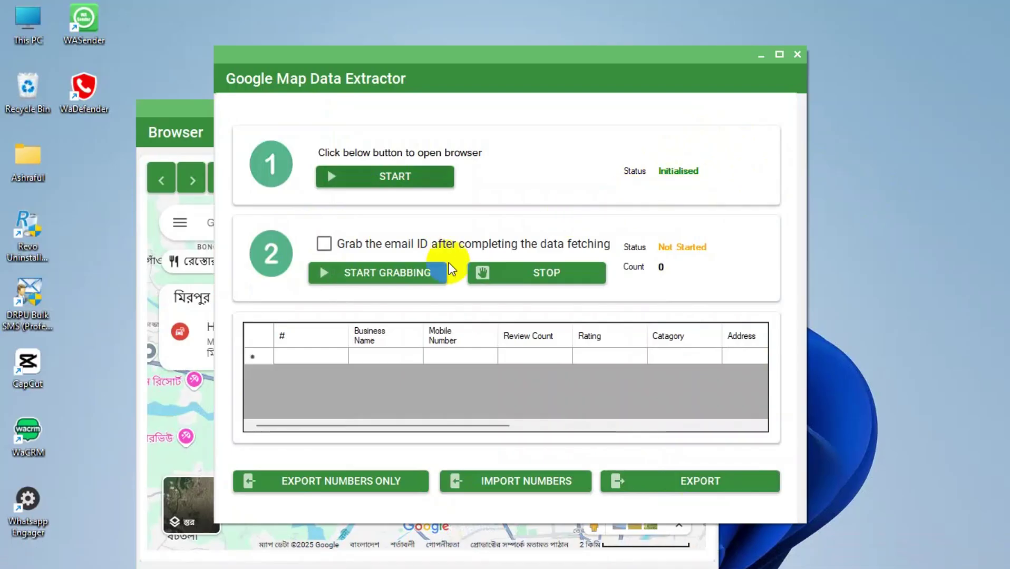
# Enable email ID grabbing and start grabbing the real estate business listings.
pyautogui.click(328, 244)
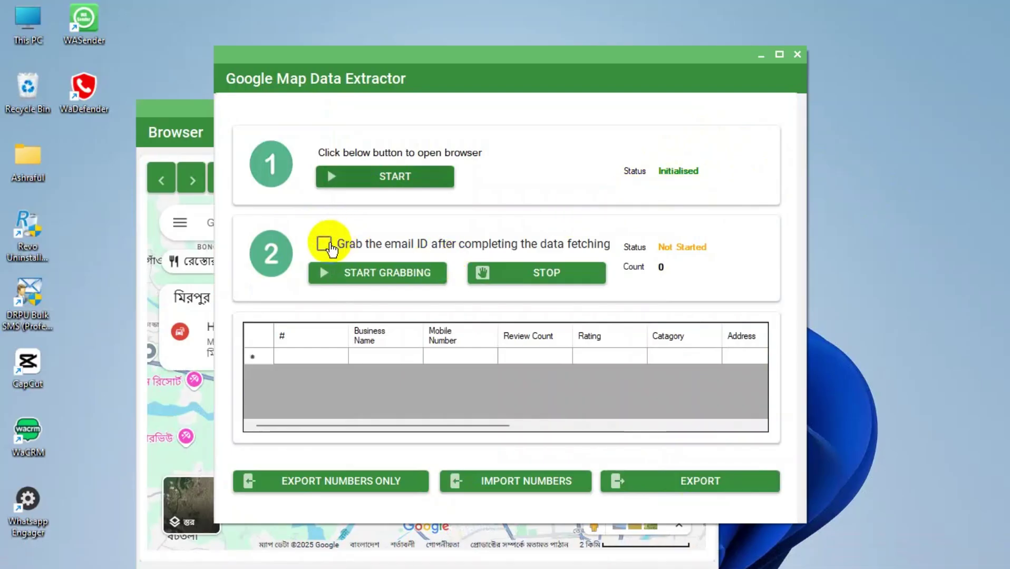
pyautogui.click(367, 272)
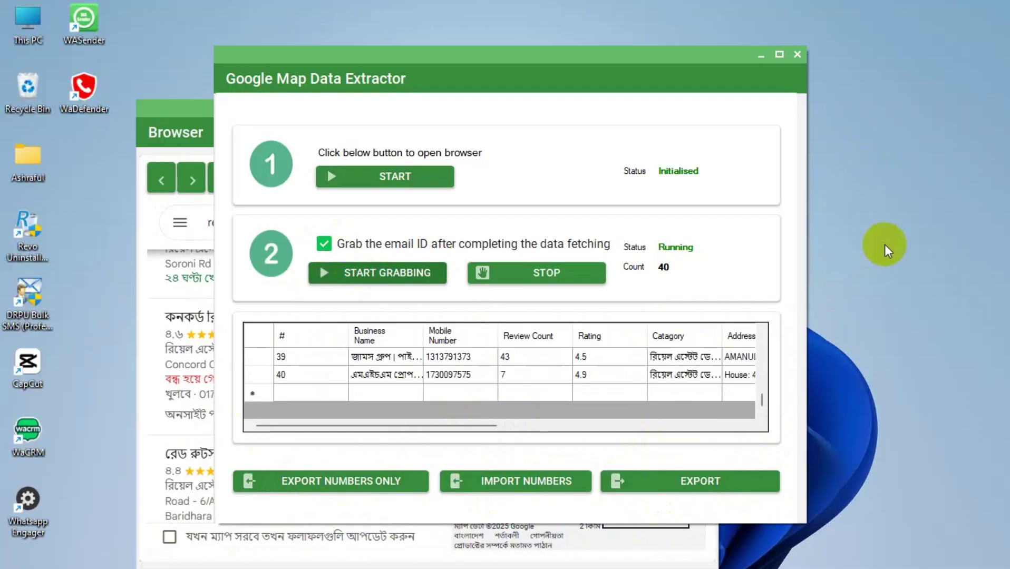
pyautogui.rightClick(884, 244)
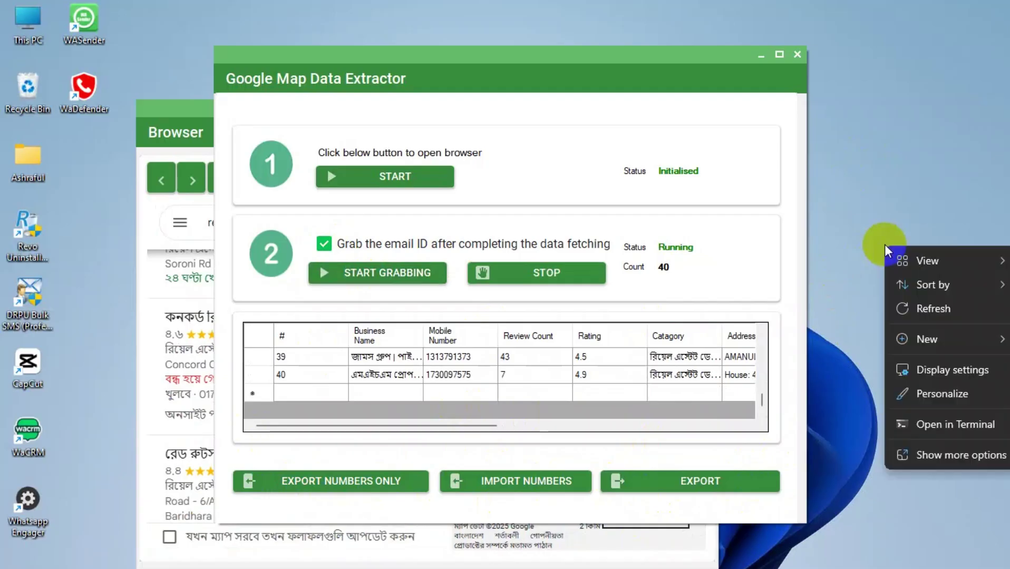
pyautogui.click(949, 371)
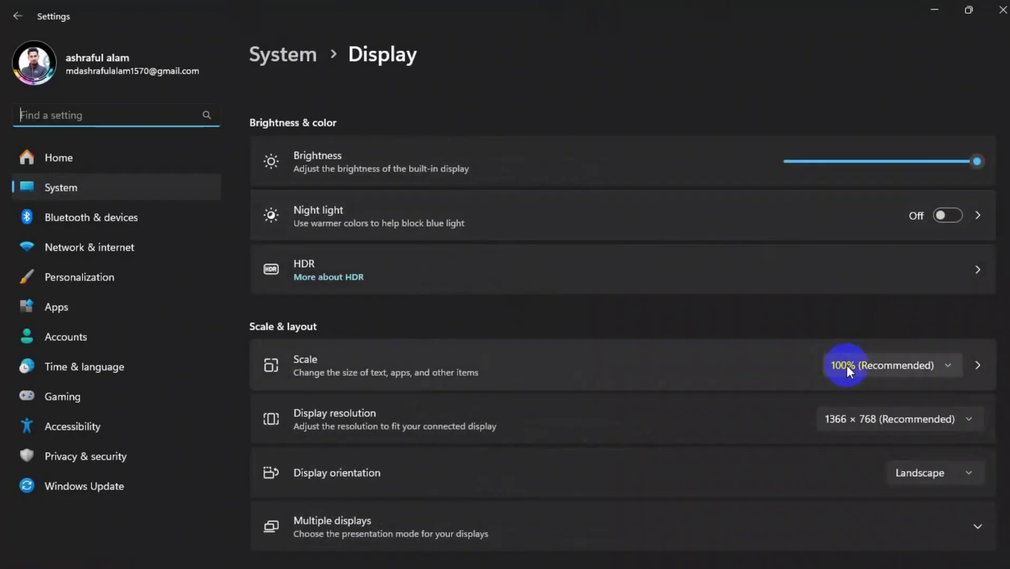
pyautogui.click(849, 367)
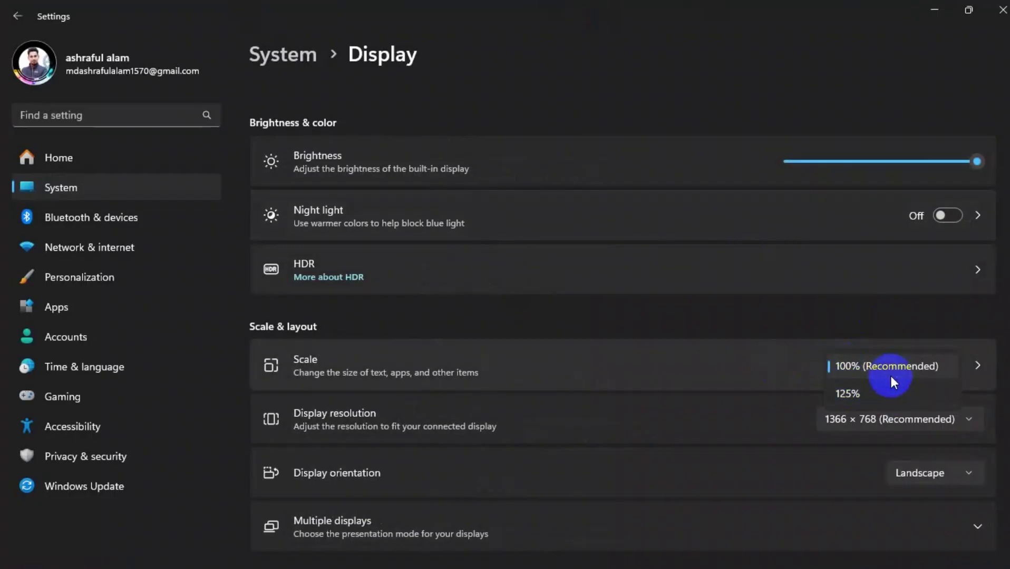
pyautogui.click(932, 10)
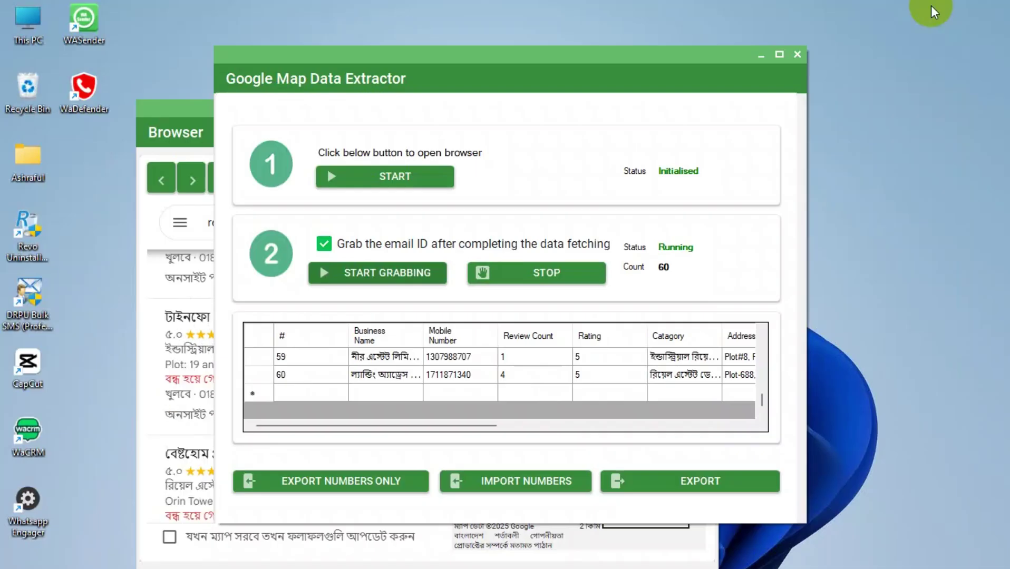
# Stop grabbing at 60 businesses and export them as GMapData.xlsx to the Desktop.
pyautogui.click(548, 274)
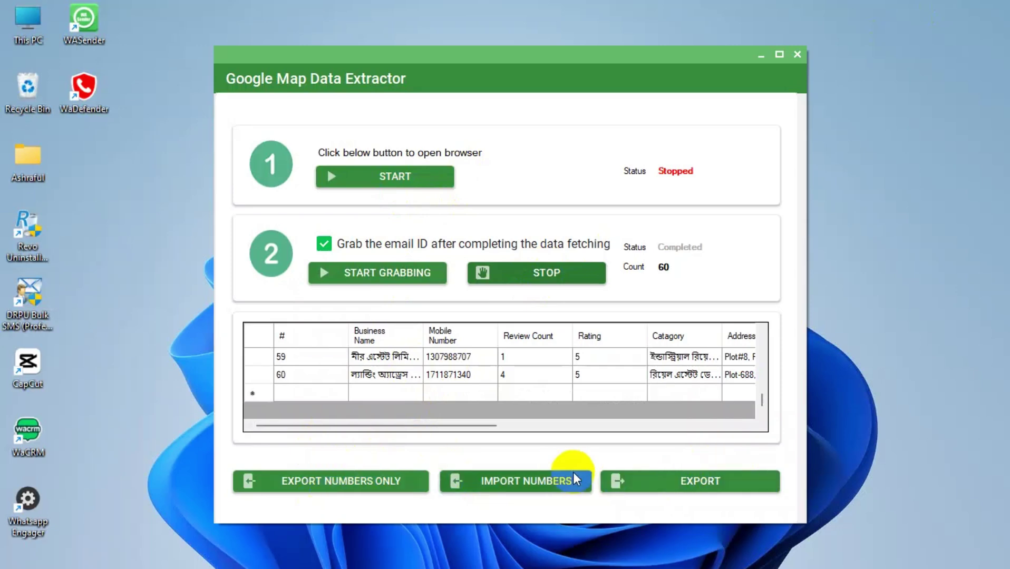
pyautogui.click(685, 480)
pyautogui.click(263, 192)
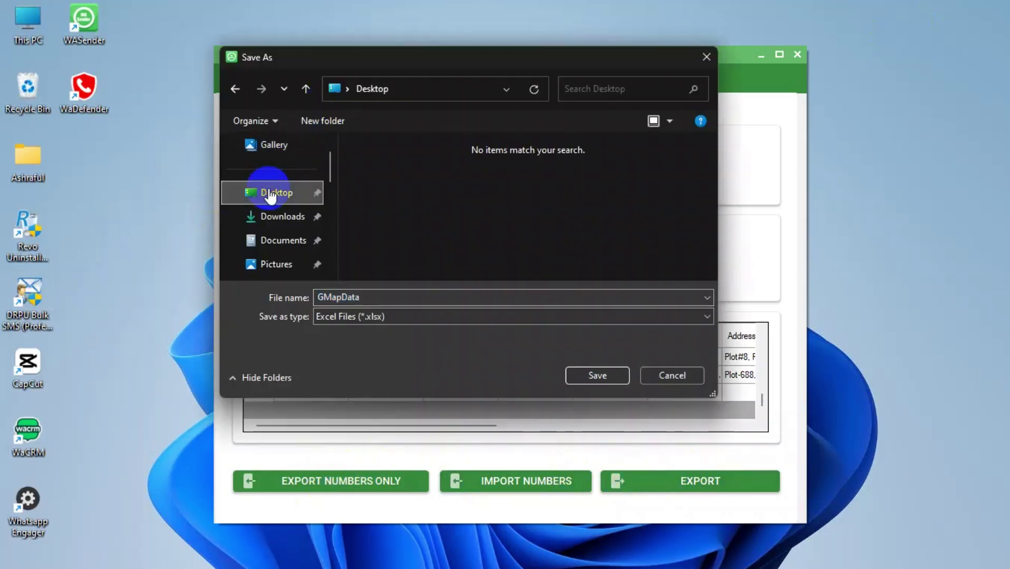
pyautogui.click(595, 375)
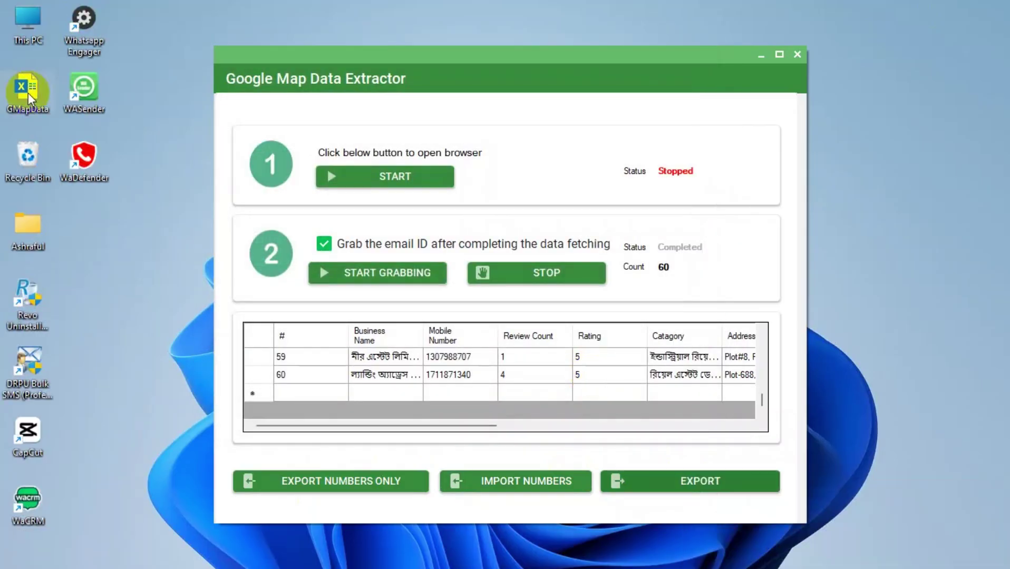
# Open the exported GMapData spreadsheet and widen column B so full mobile numbers show.
pyautogui.doubleClick(27, 93)
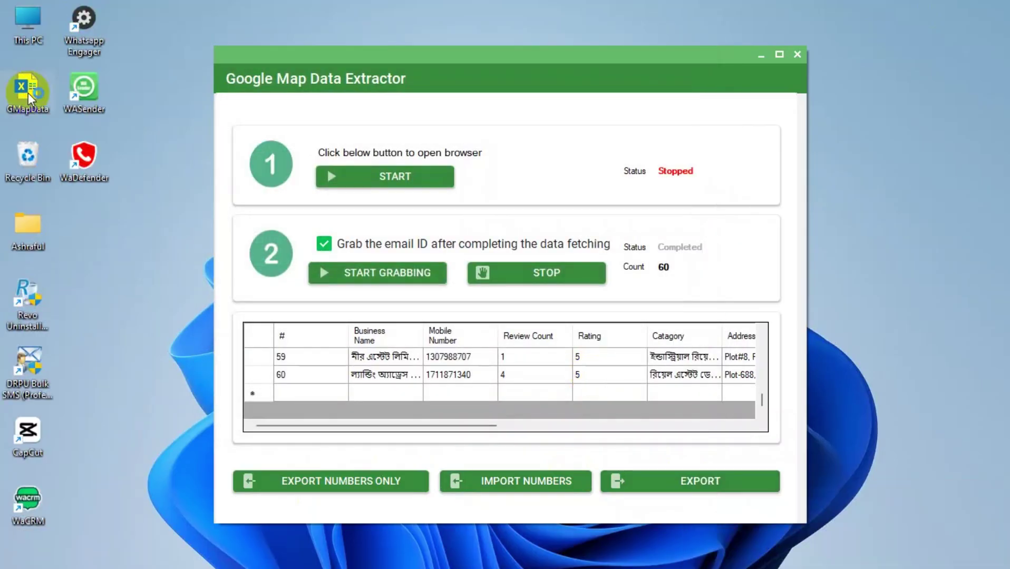
pyautogui.scroll(-1, 173, 265)
pyautogui.scroll(1, 174, 265)
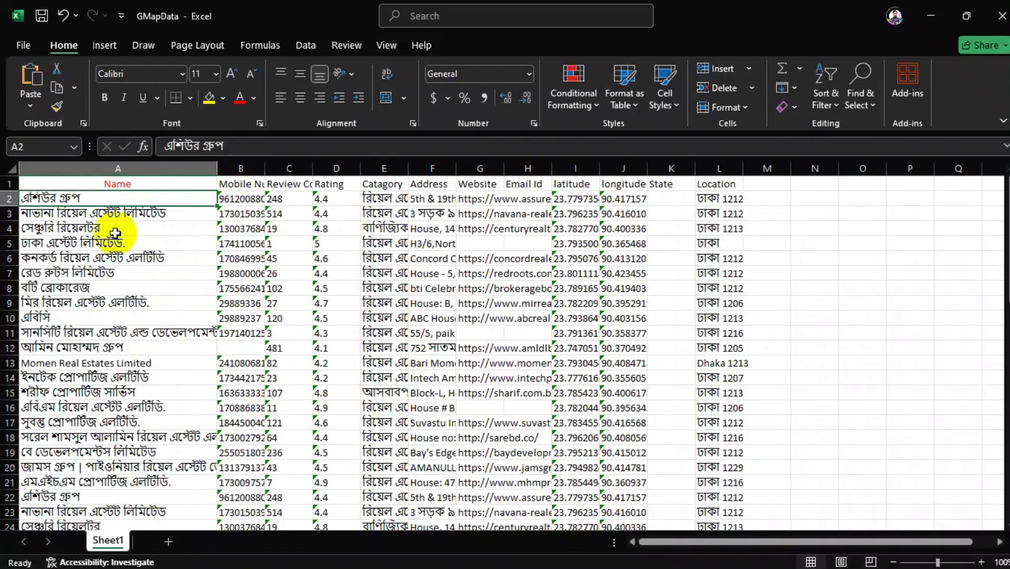
pyautogui.scroll(-1, 52, 307)
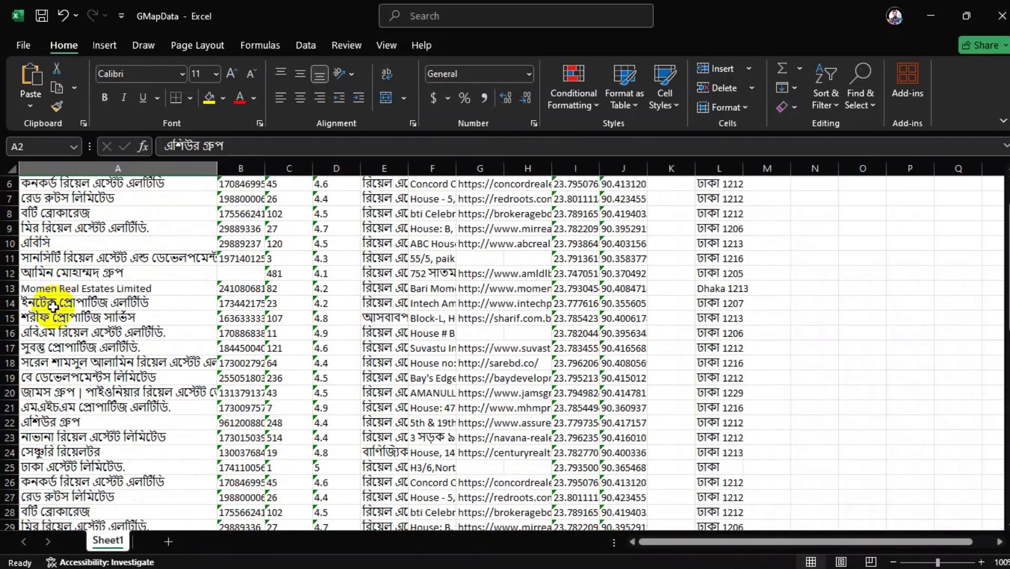
pyautogui.scroll(-7, 53, 307)
pyautogui.scroll(9, 252, 221)
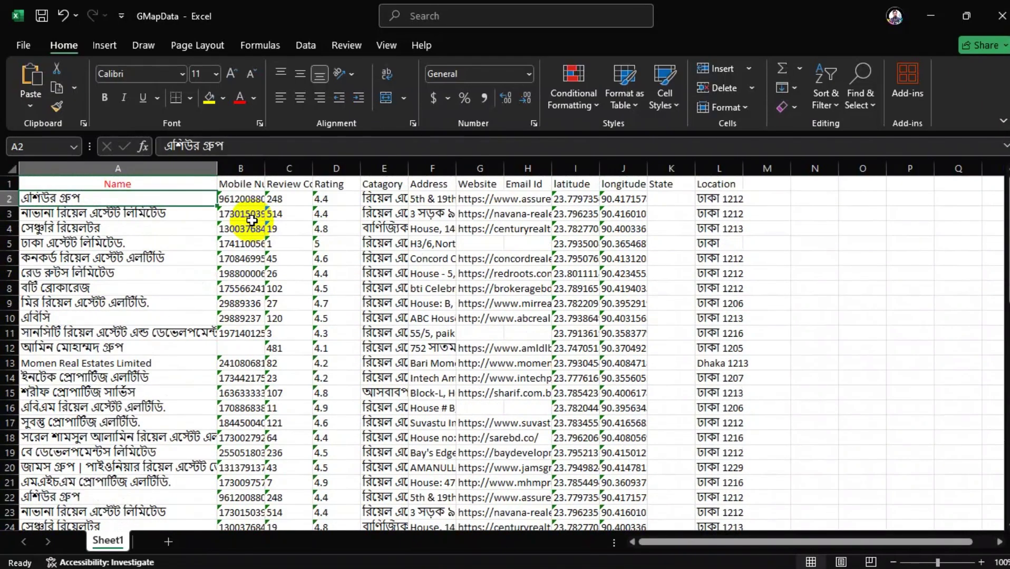
pyautogui.moveTo(264, 168); pyautogui.dragTo(380, 165)
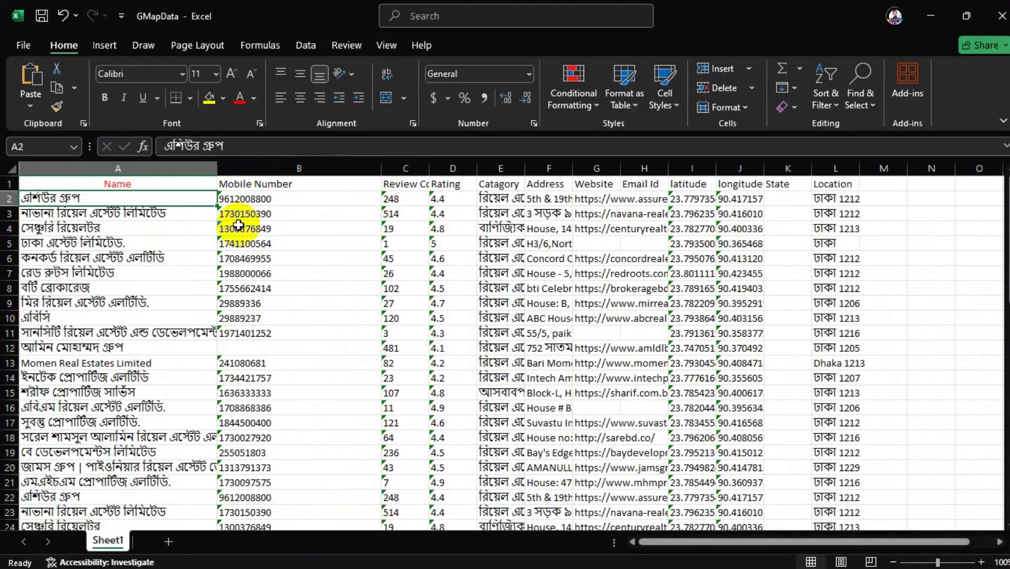
# Close the GMapData workbook without saving changes.
pyautogui.scroll(-20, 237, 225)
pyautogui.scroll(20, 238, 225)
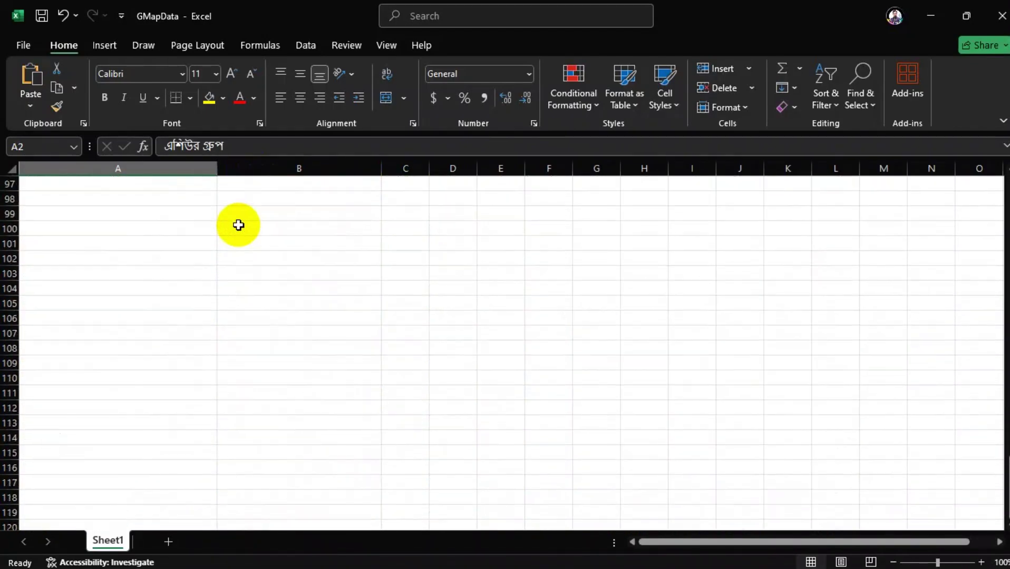
pyautogui.scroll(4, 238, 226)
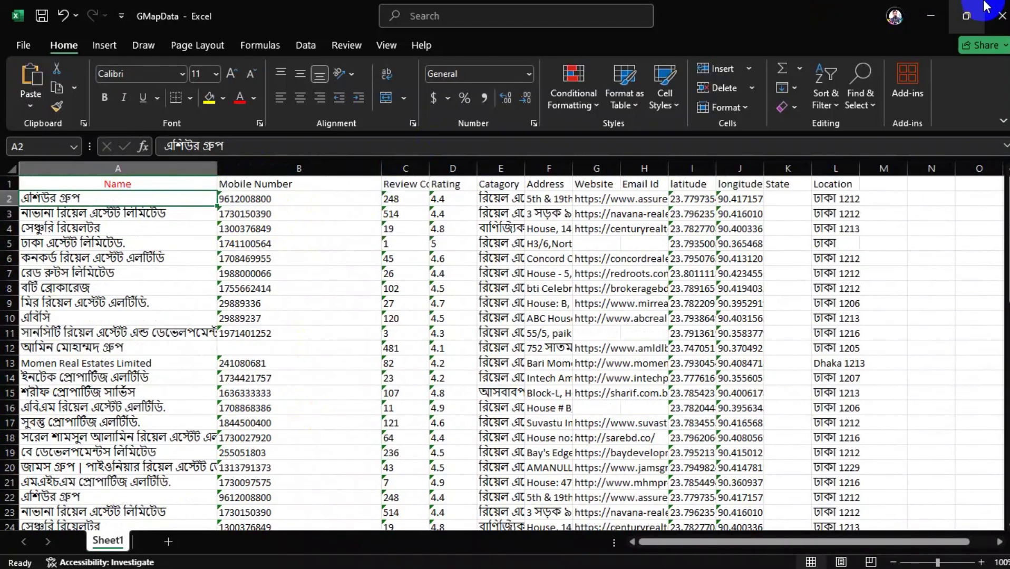
pyautogui.click(1002, 16)
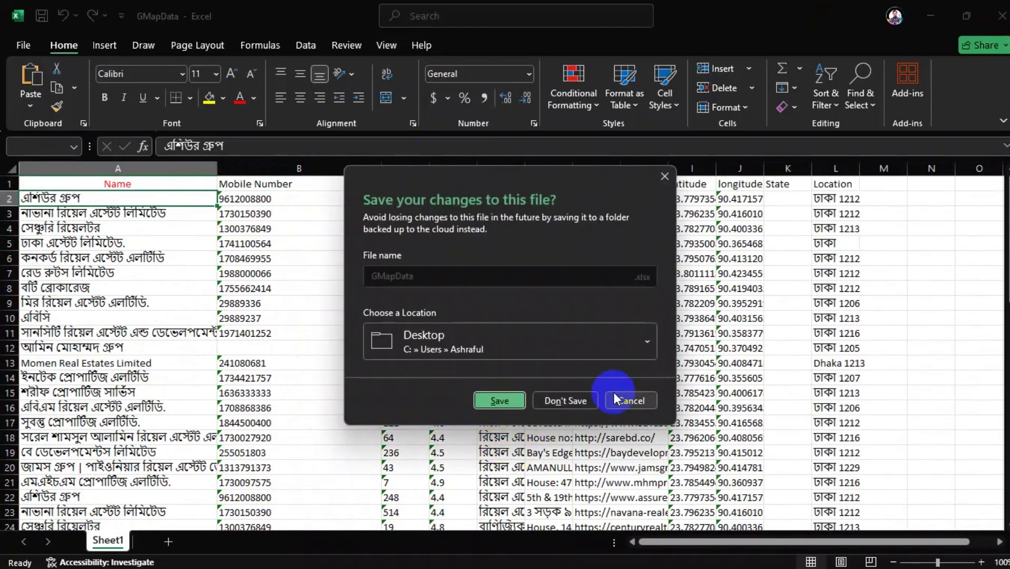
pyautogui.click(566, 400)
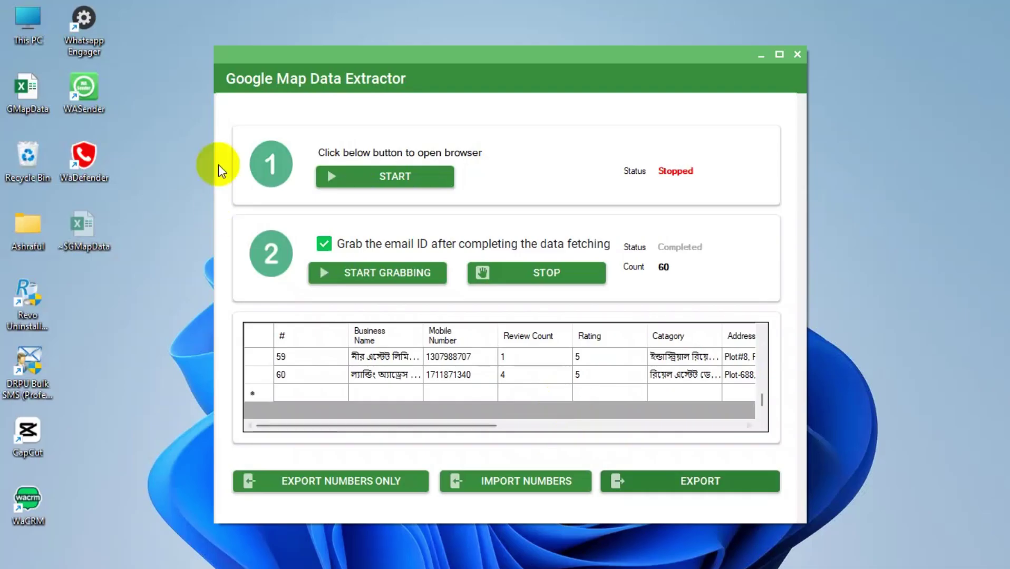
# Close the Google Map Data Extractor and WASender, then reopen the GMapData workbook.
pyautogui.click(795, 58)
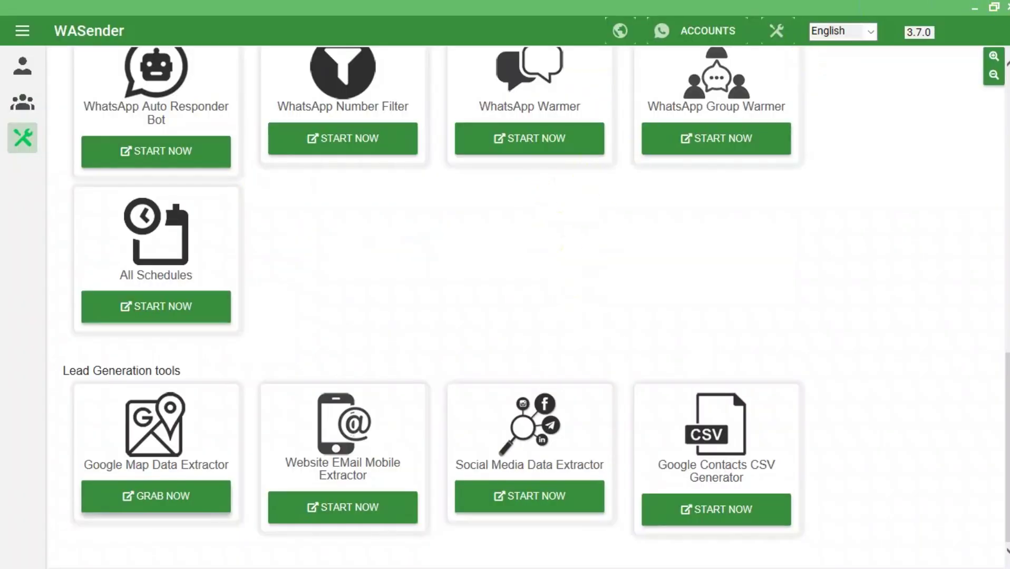
pyautogui.click(1006, 7)
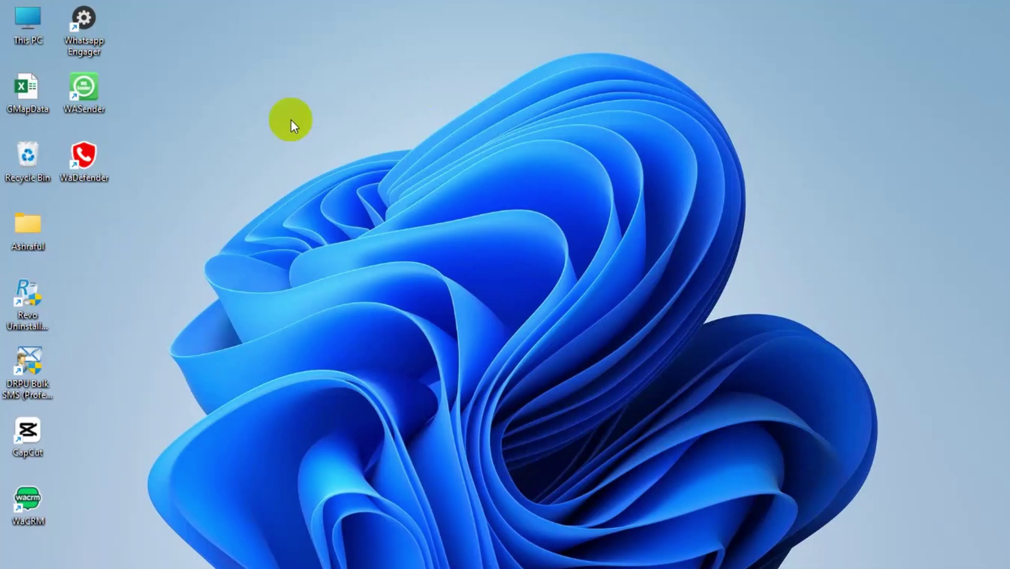
pyautogui.doubleClick(33, 80)
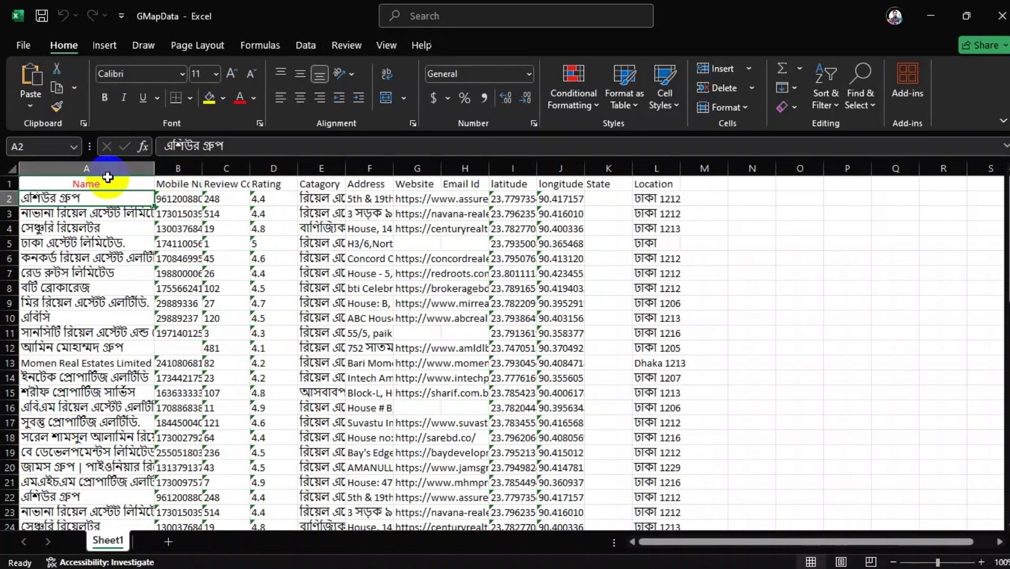
# Delete the Name column, widen the Mobile Number column, and close the workbook.
pyautogui.click(108, 170)
pyautogui.rightClick(112, 171)
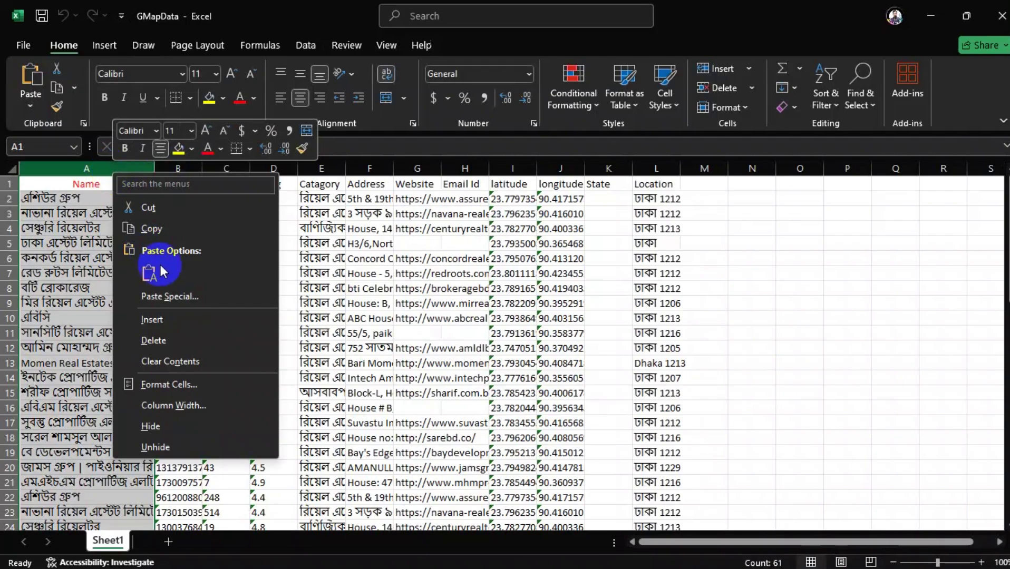
pyautogui.click(154, 340)
pyautogui.moveTo(62, 167); pyautogui.dragTo(118, 167)
pyautogui.click(253, 318)
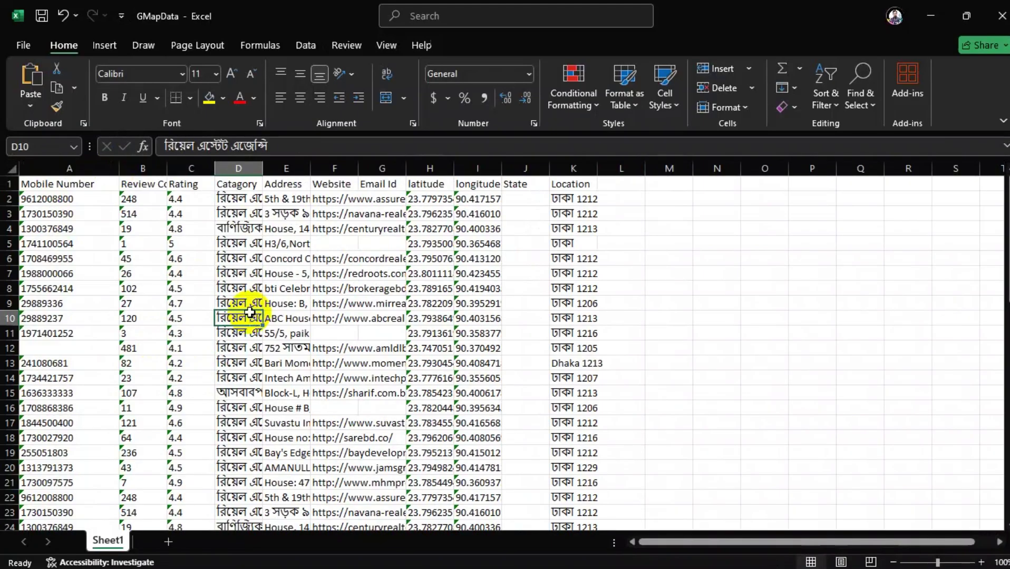
pyautogui.click(1001, 15)
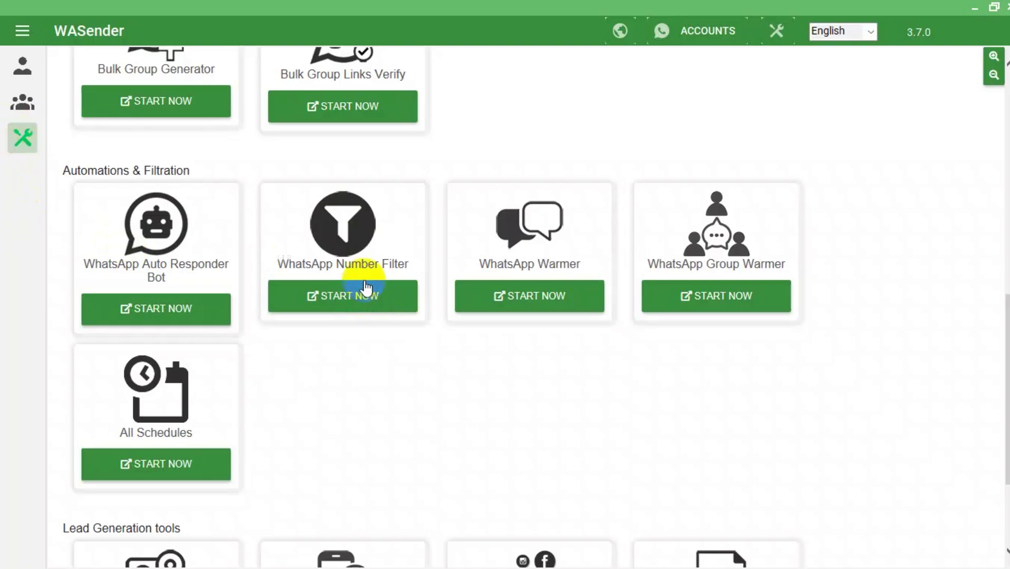
# Open the WhatsApp Number Filter and import the 61 numbers from GMapData.
pyautogui.click(370, 303)
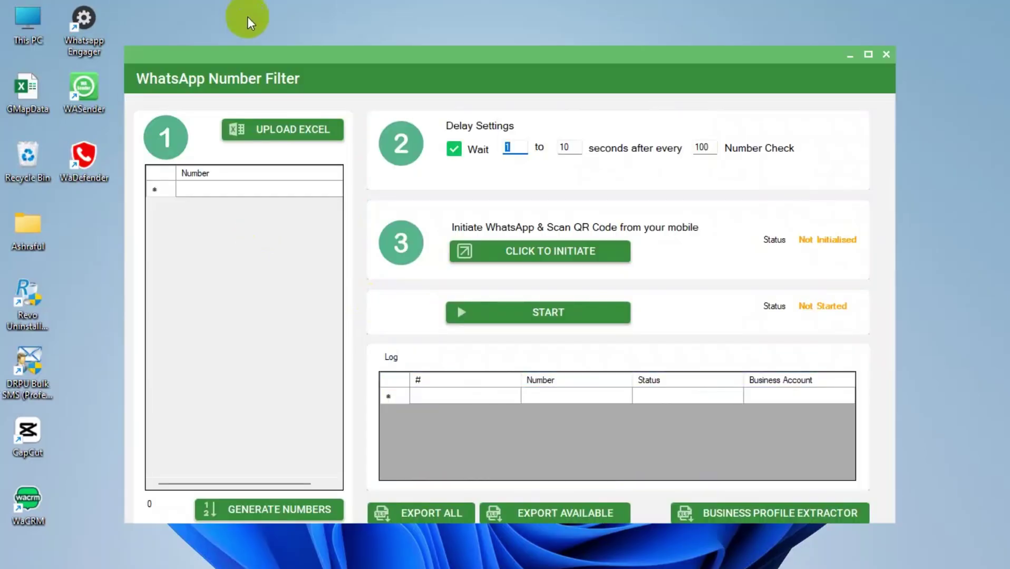
pyautogui.click(300, 126)
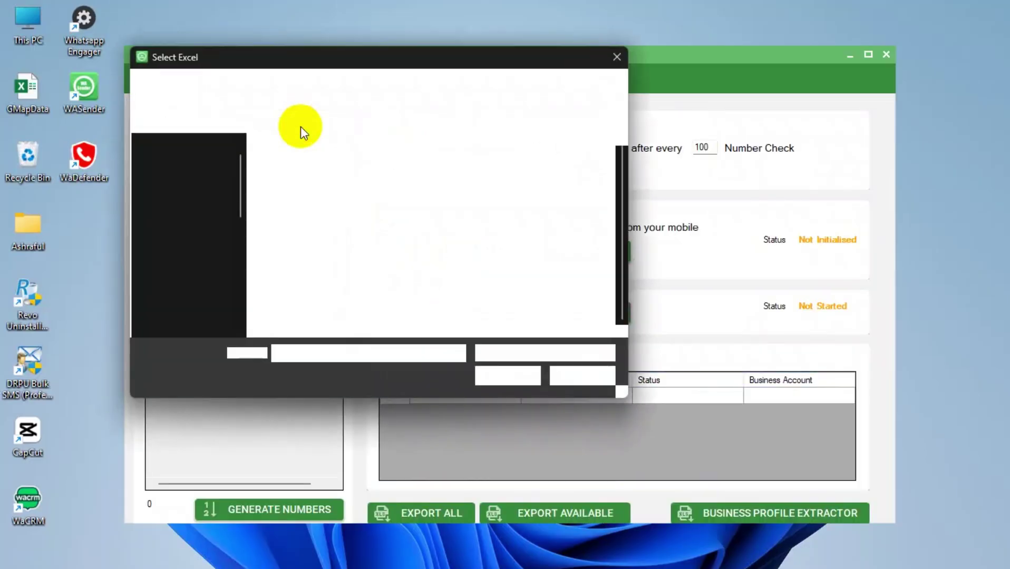
pyautogui.click(368, 269)
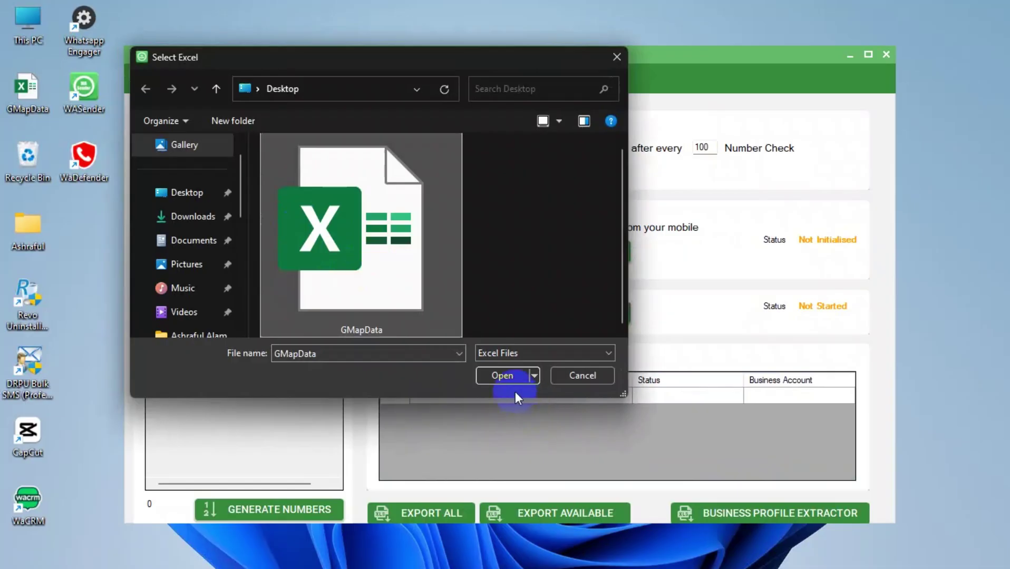
pyautogui.click(498, 369)
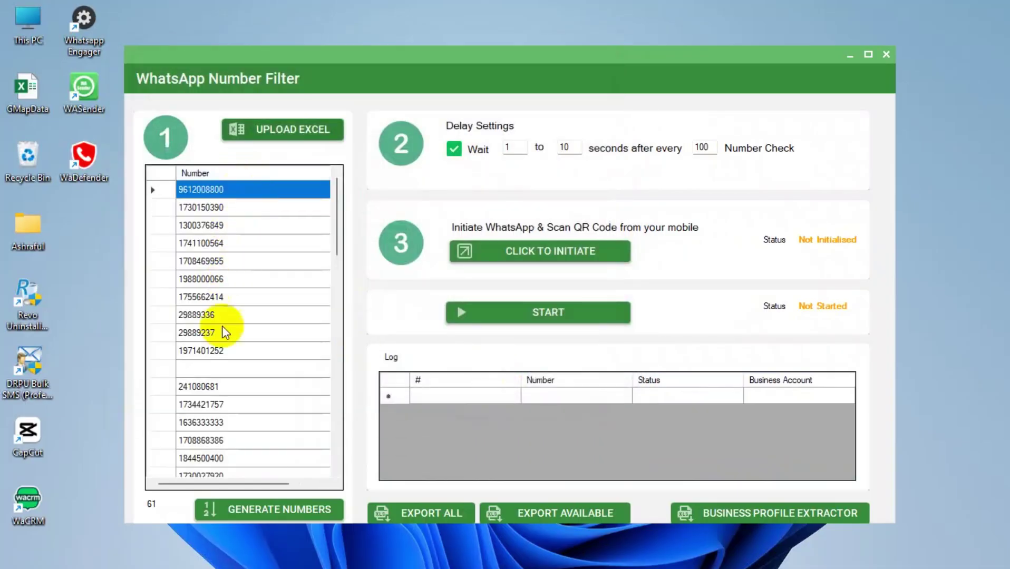
pyautogui.scroll(-5, 222, 335)
pyautogui.scroll(5, 222, 335)
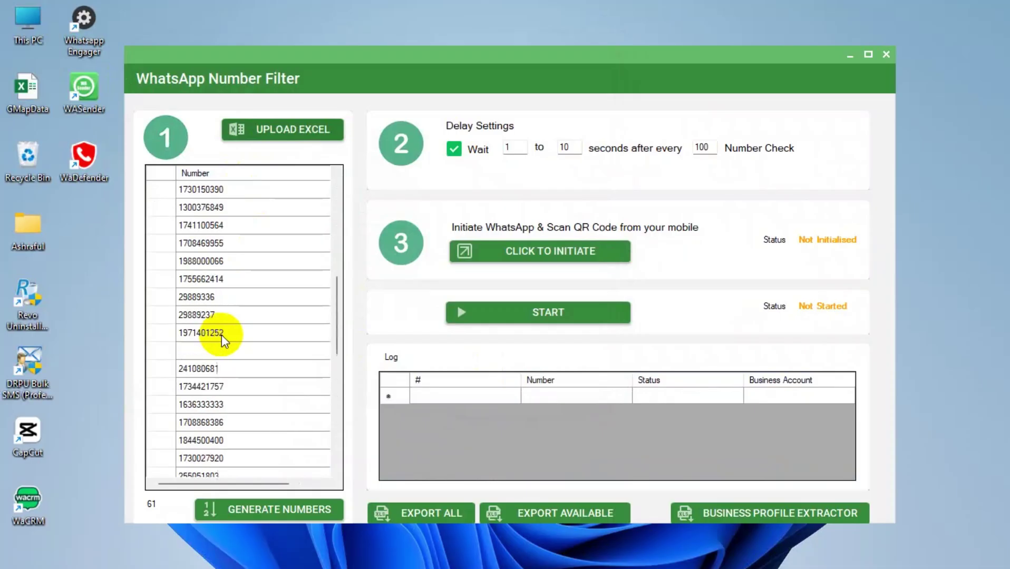
# Add country code 880 to every number in the list.
pyautogui.rightClick(202, 167)
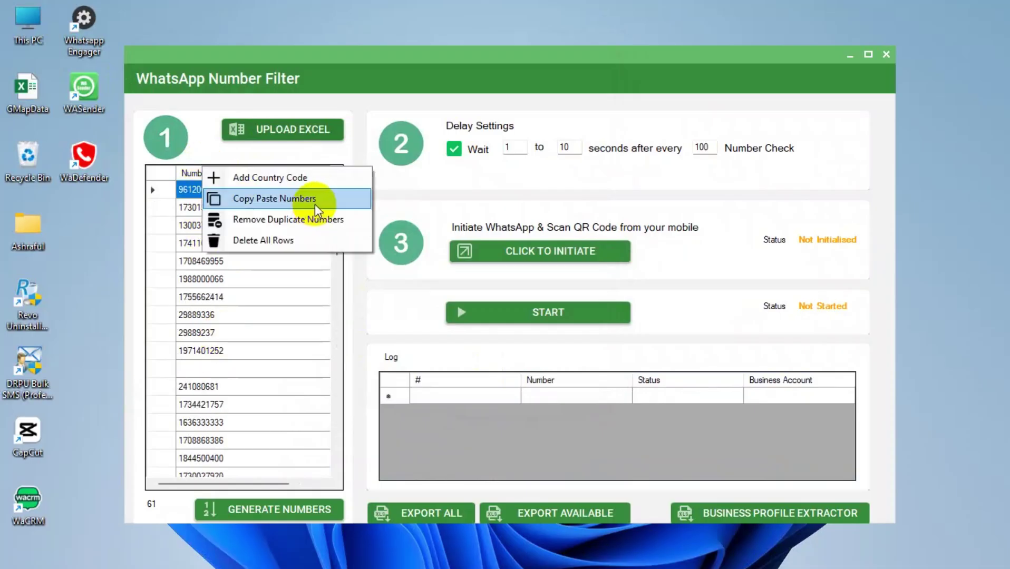
pyautogui.click(308, 182)
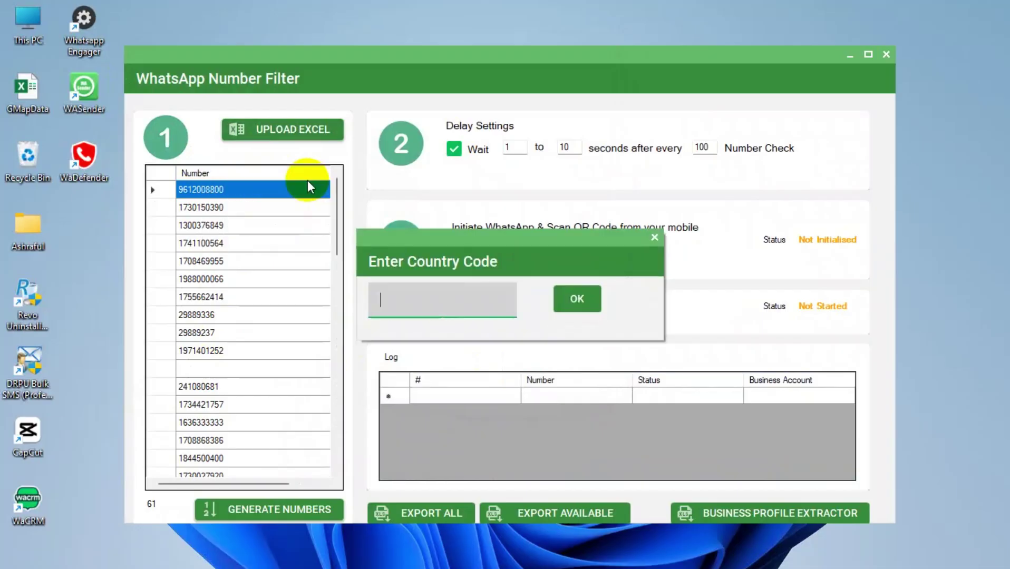
pyautogui.write('880')
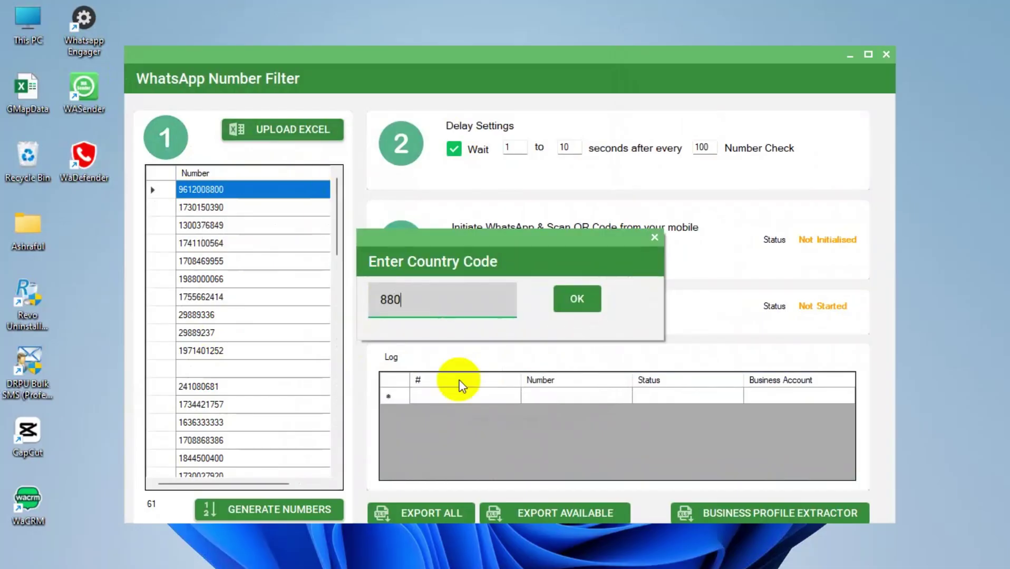
pyautogui.click(579, 303)
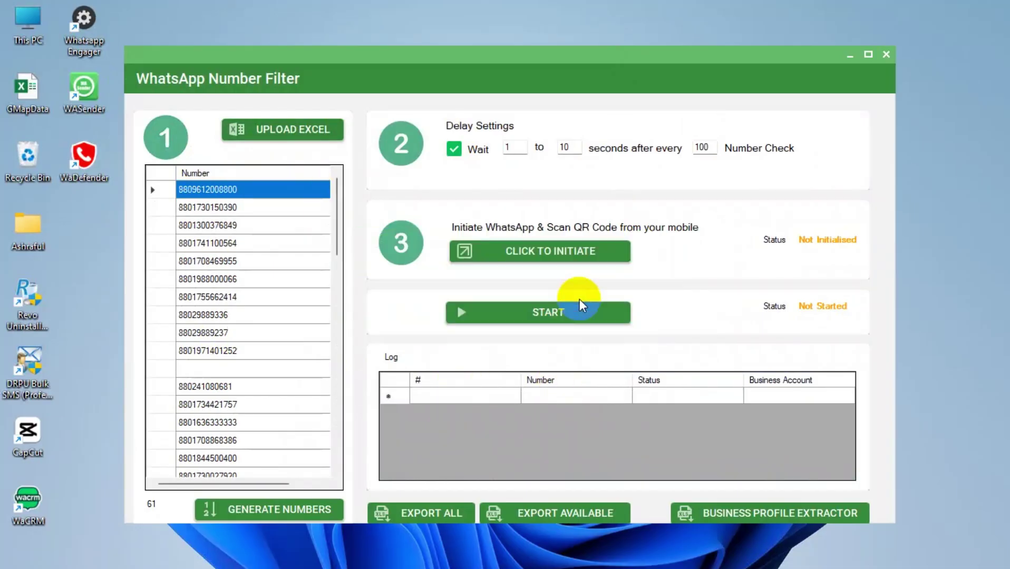
pyautogui.scroll(-15, 271, 295)
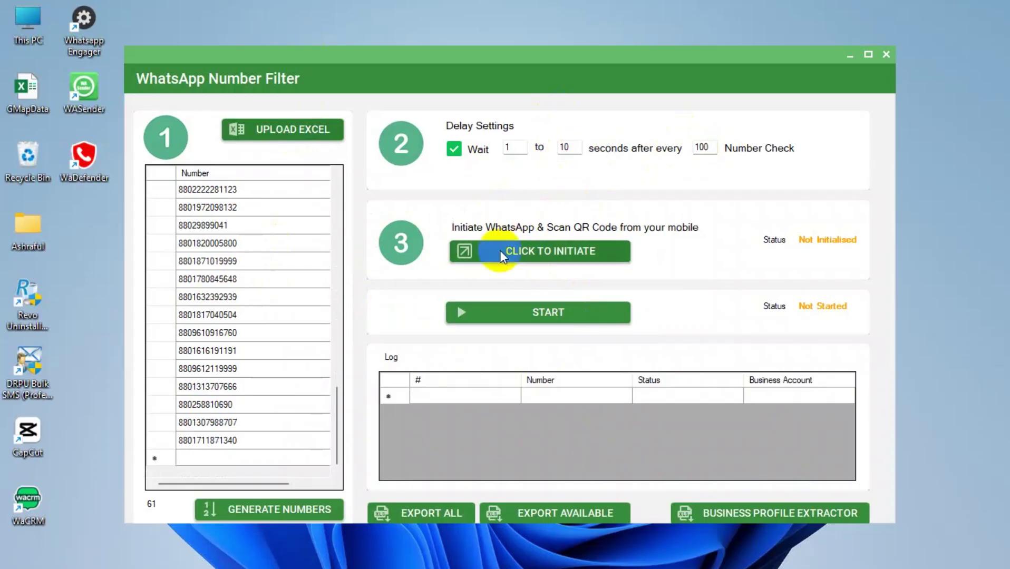
# Initialise WhatsApp, start the number check, and dismiss the row 11 empty-number error.
pyautogui.click(542, 251)
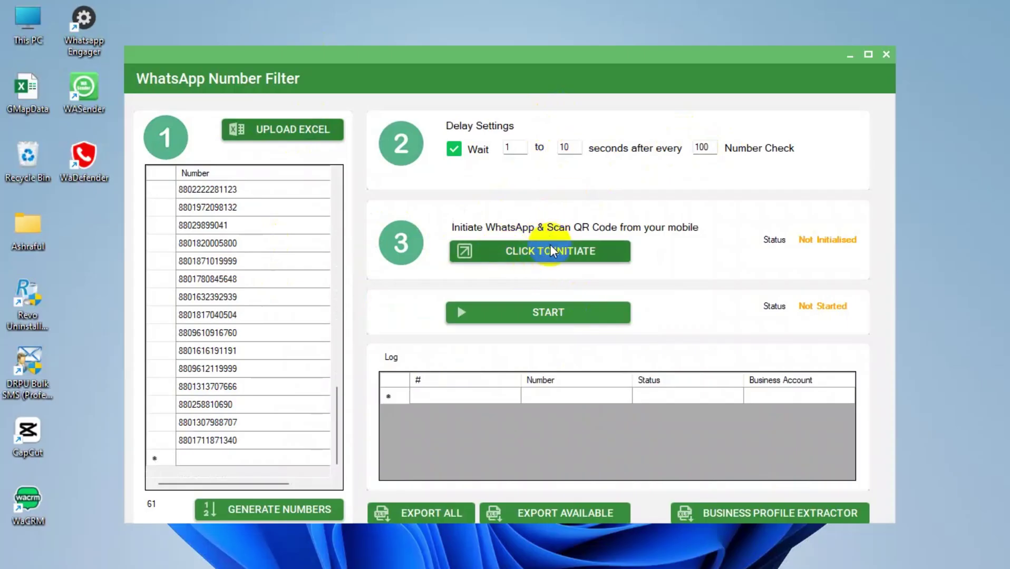
pyautogui.click(550, 246)
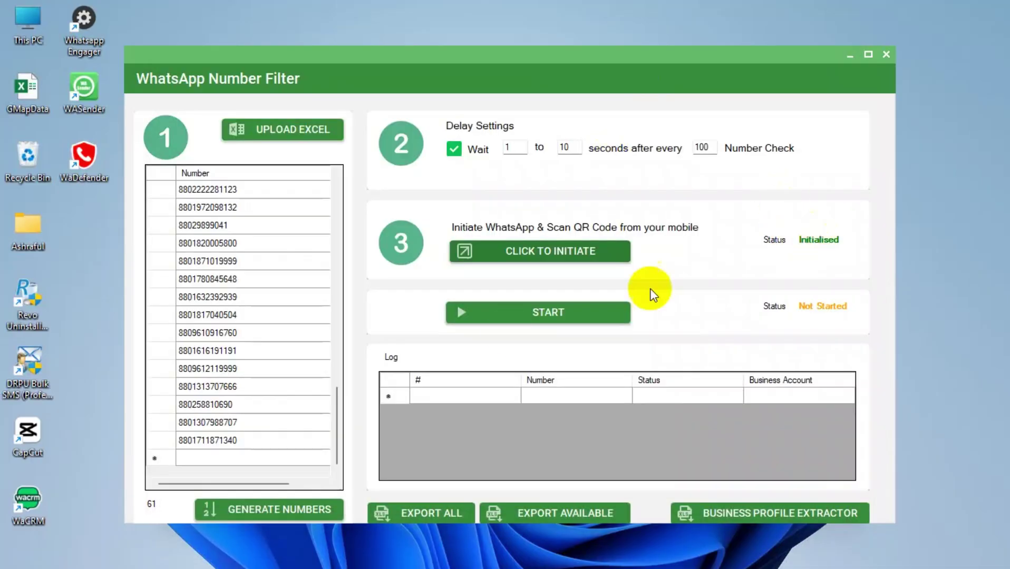
pyautogui.click(527, 306)
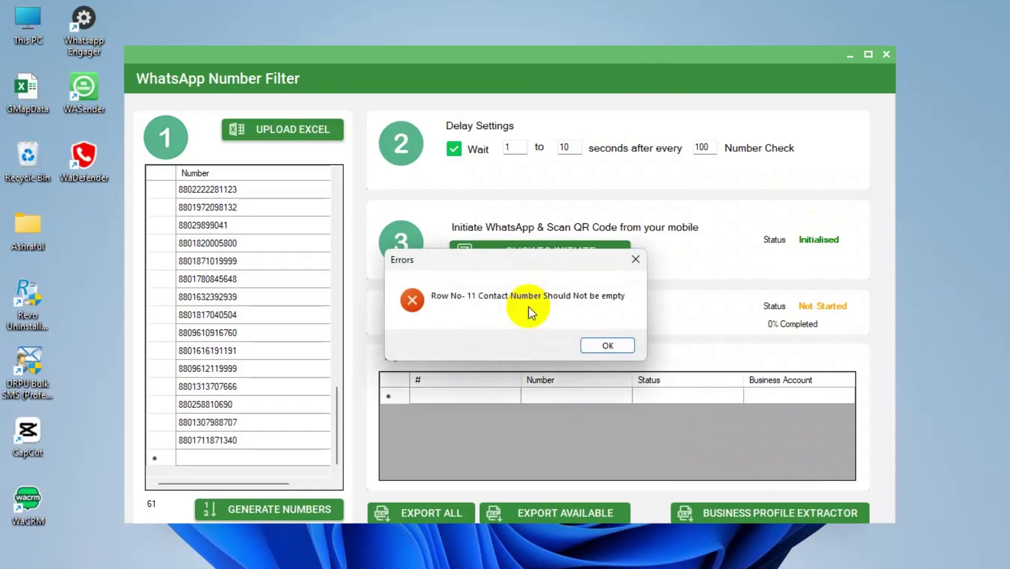
pyautogui.click(607, 346)
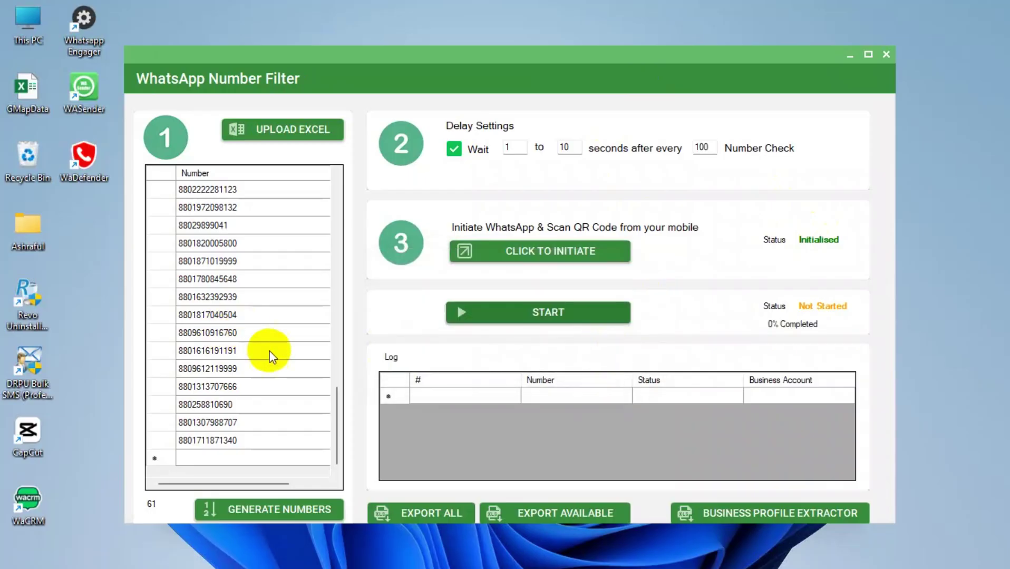
# Close the GMapData workbook and re-import it, loading 59 numbers into the filter.
pyautogui.hotkey('alt', 'Tab')
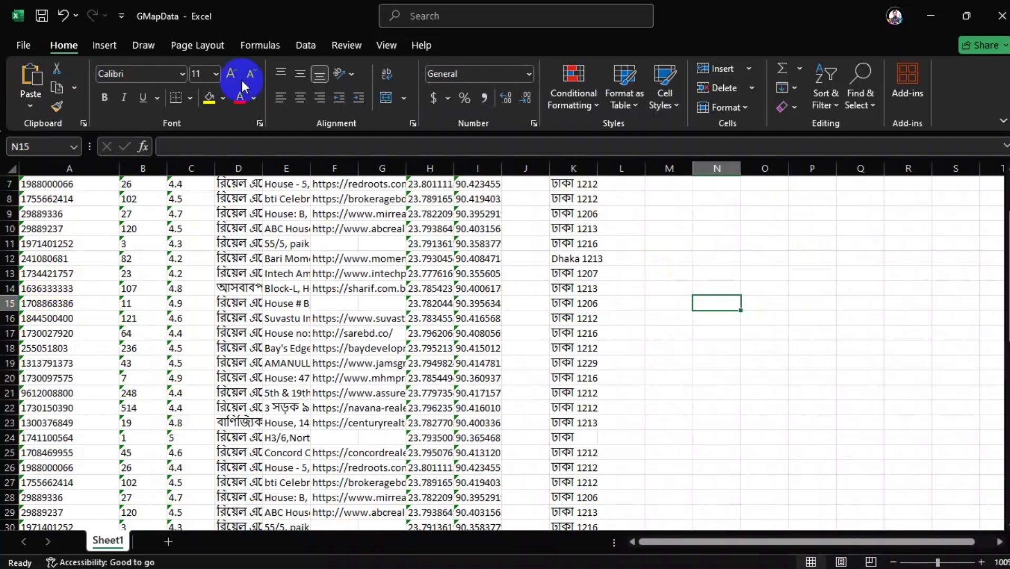
pyautogui.click(1001, 16)
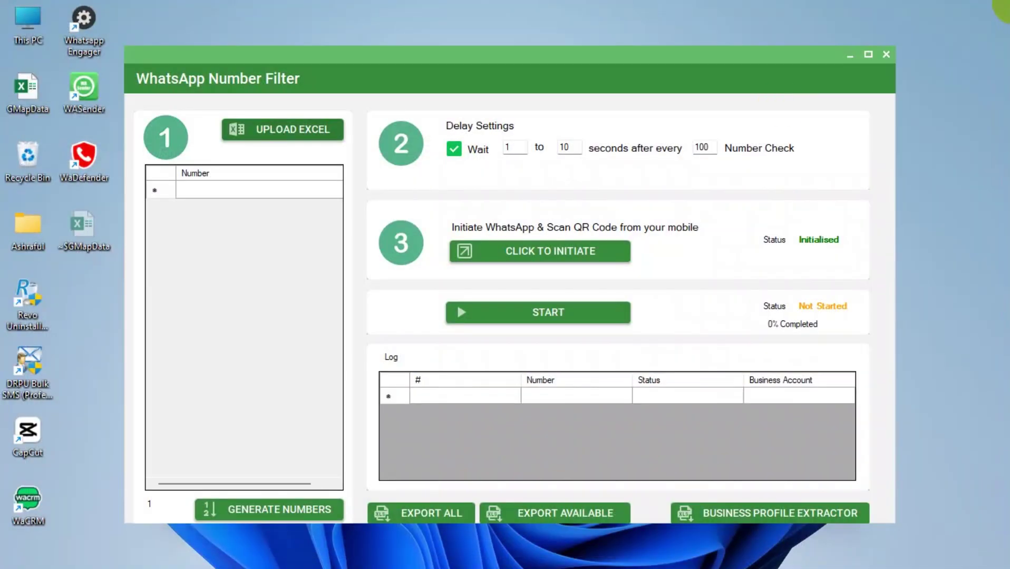
pyautogui.click(289, 141)
pyautogui.click(398, 273)
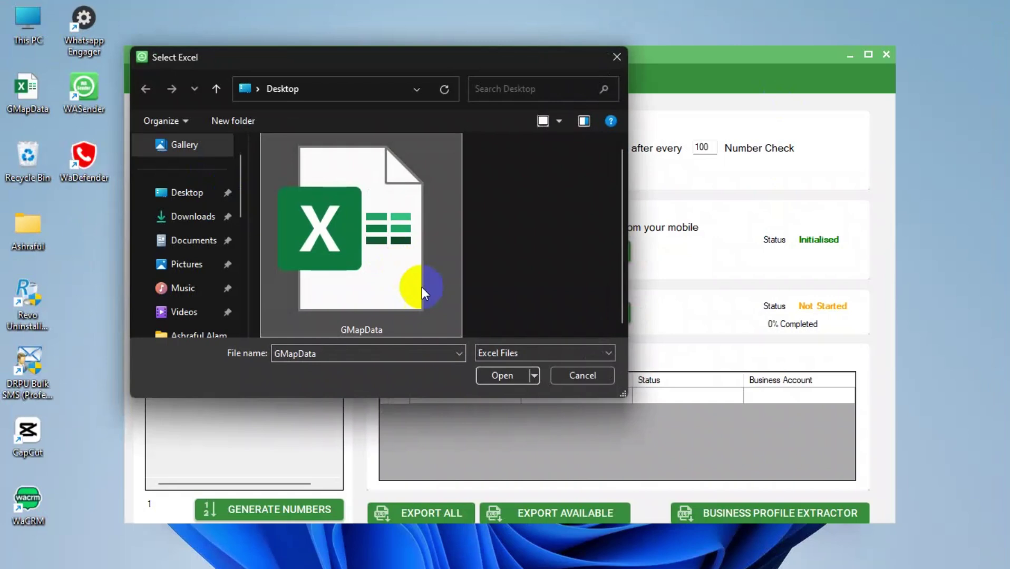
pyautogui.click(501, 375)
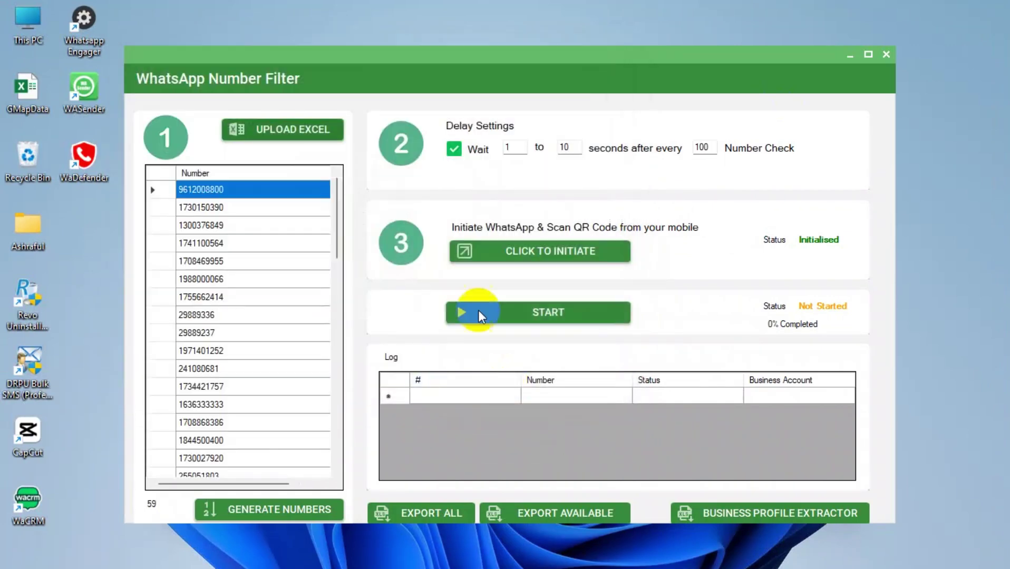
# Prefix all 59 numbers with country code 880 and start the WhatsApp availability check.
pyautogui.rightClick(236, 174)
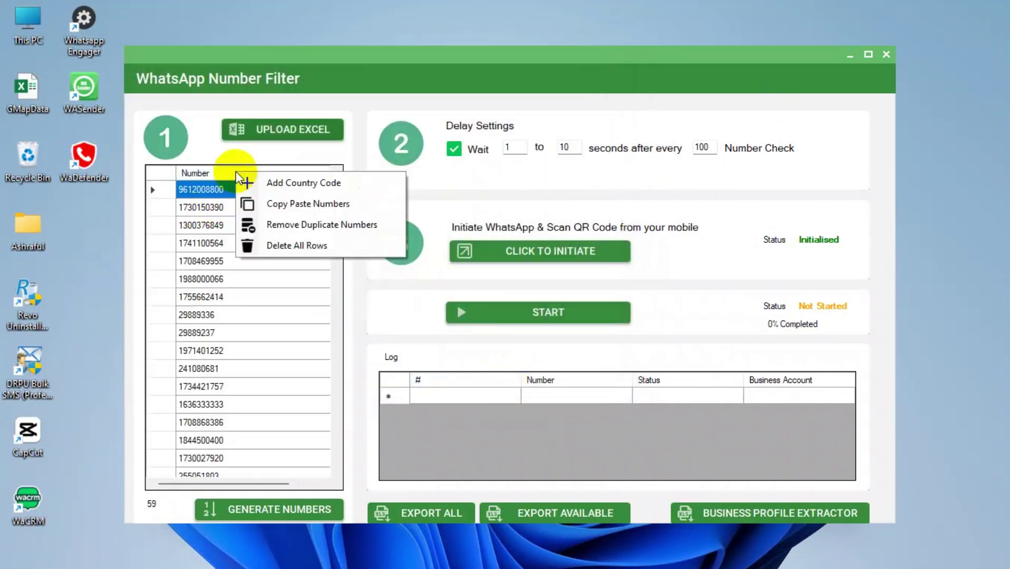
pyautogui.click(283, 182)
pyautogui.click(441, 296)
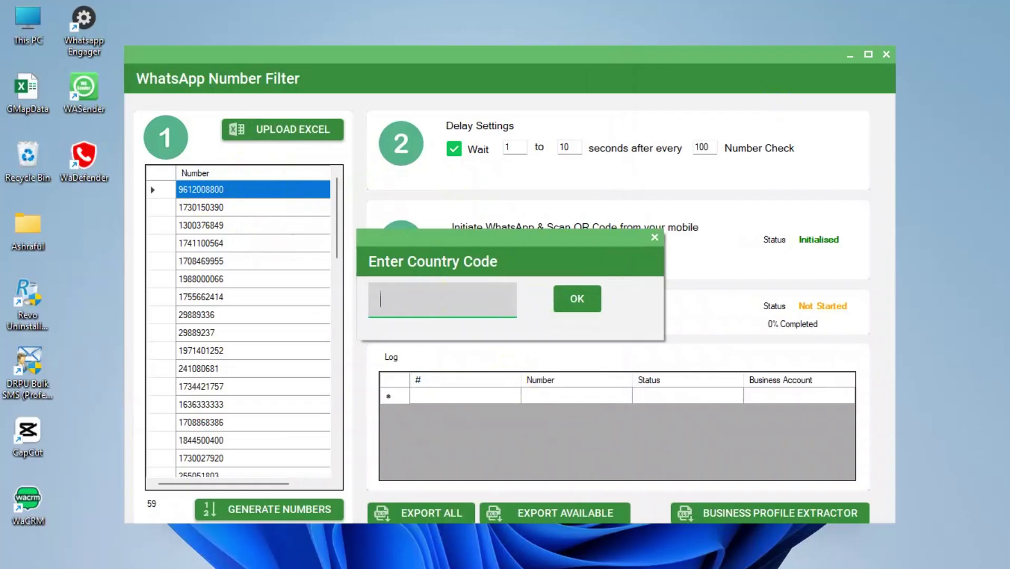
pyautogui.write('880')
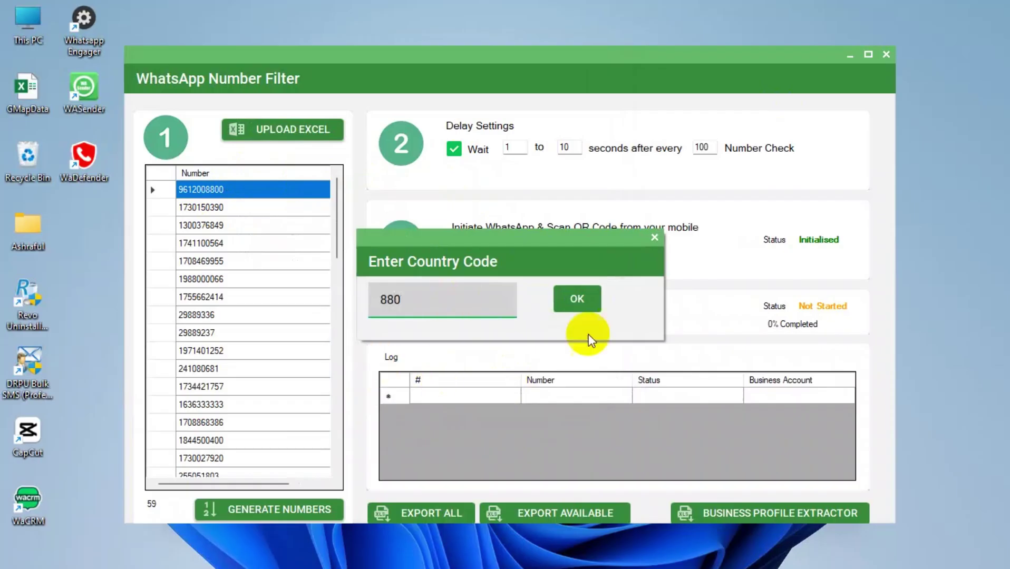
pyautogui.click(595, 299)
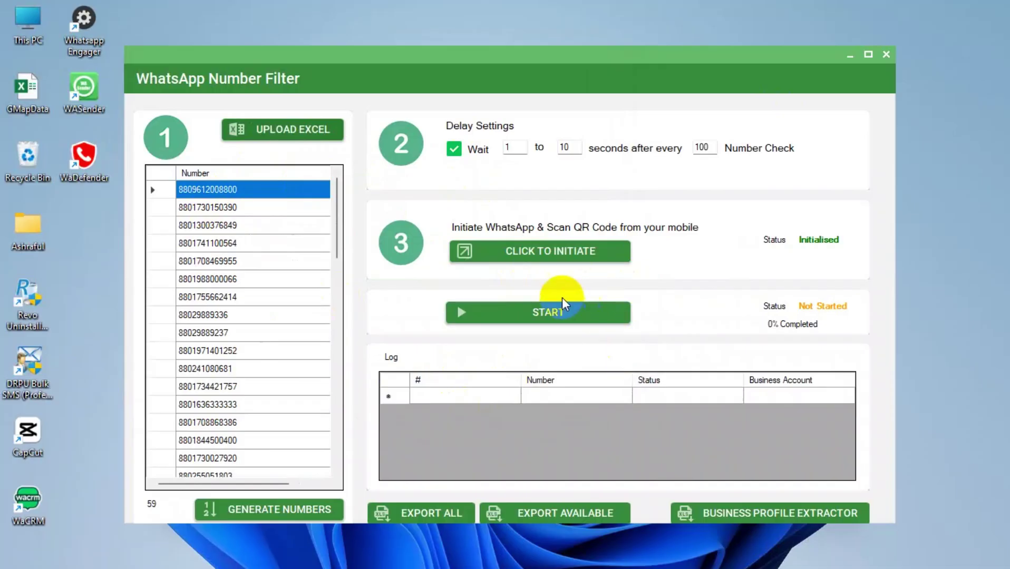
pyautogui.click(559, 311)
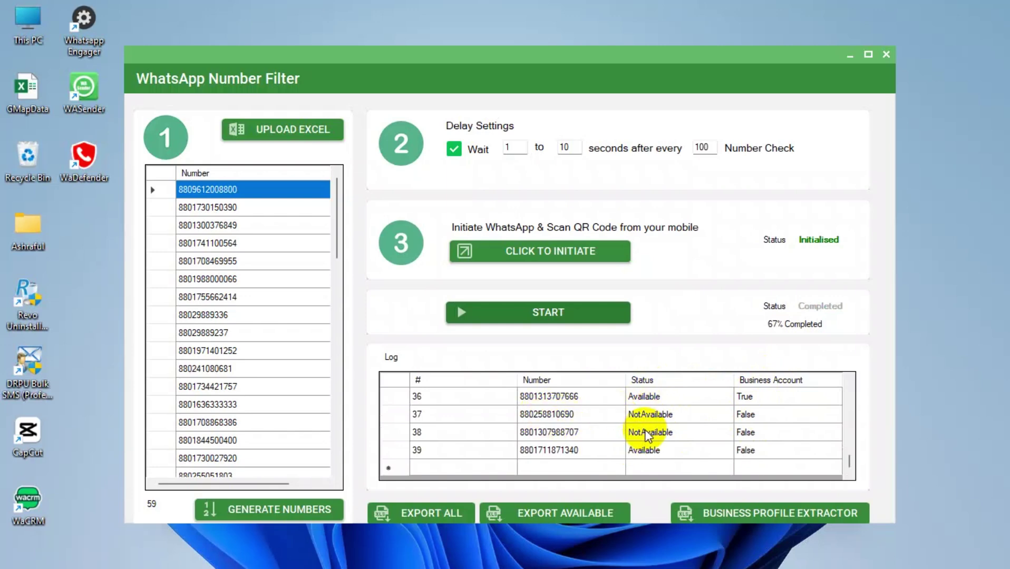
# Export available numbers to NumberFilter_Available on the Desktop and close the Number Filter.
pyautogui.scroll(2, 647, 435)
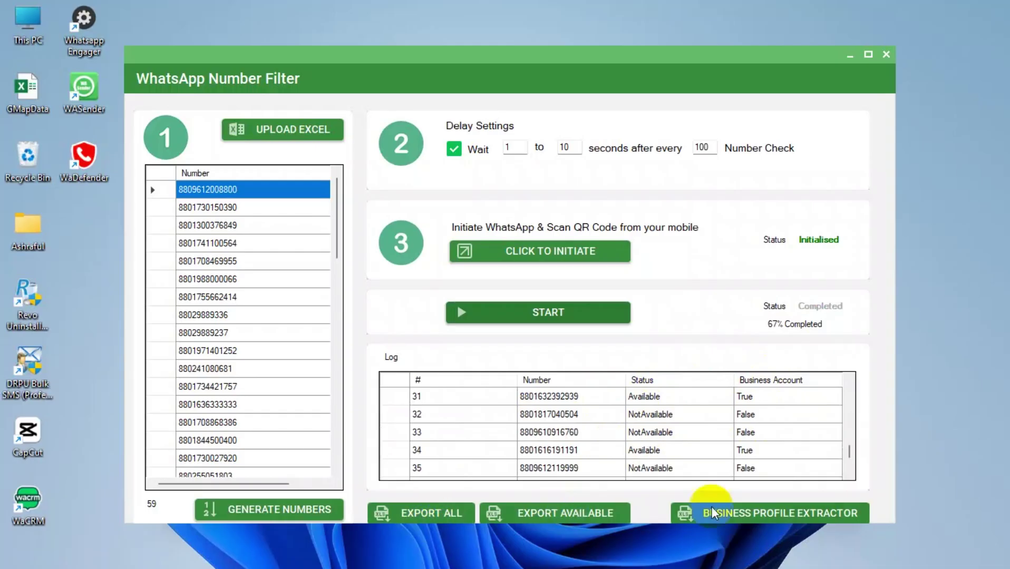
pyautogui.click(568, 517)
pyautogui.click(181, 193)
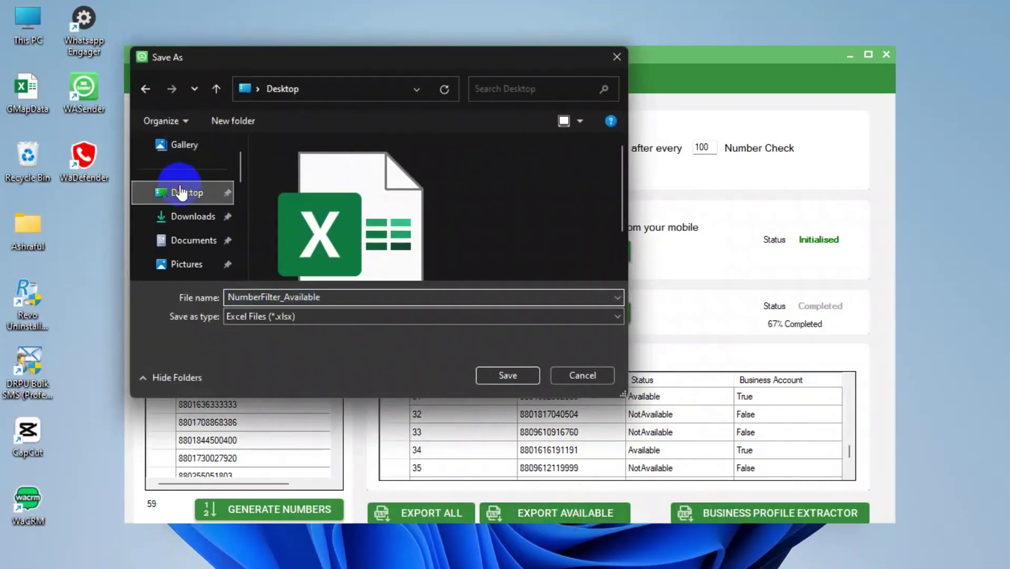
pyautogui.click(509, 374)
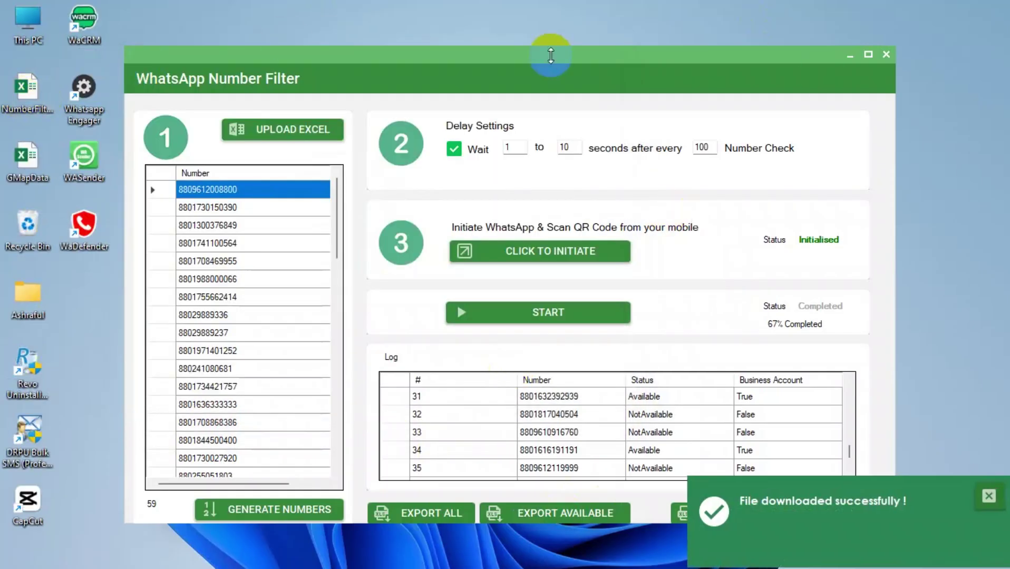
pyautogui.click(879, 54)
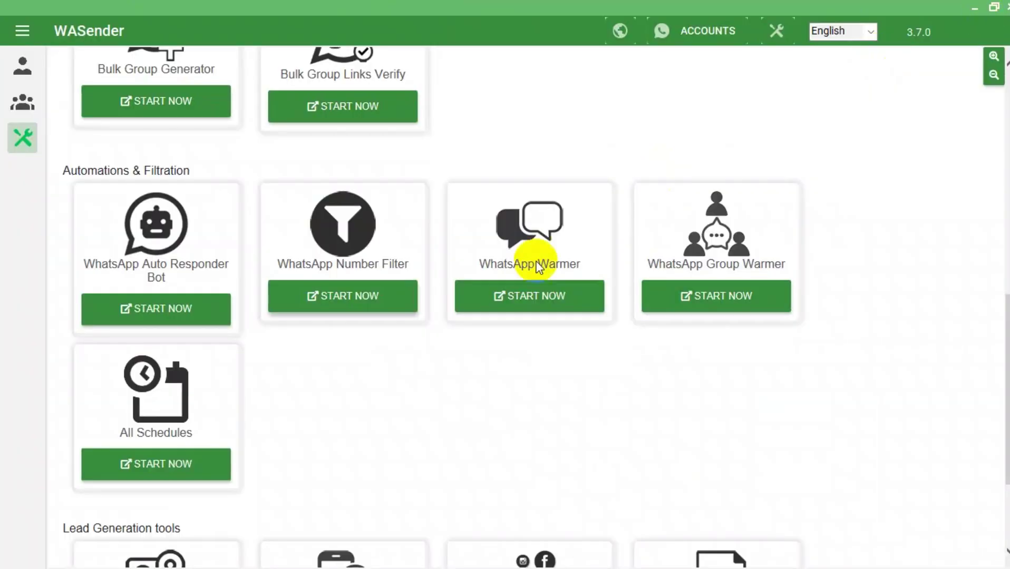
pyautogui.scroll(-3, 519, 282)
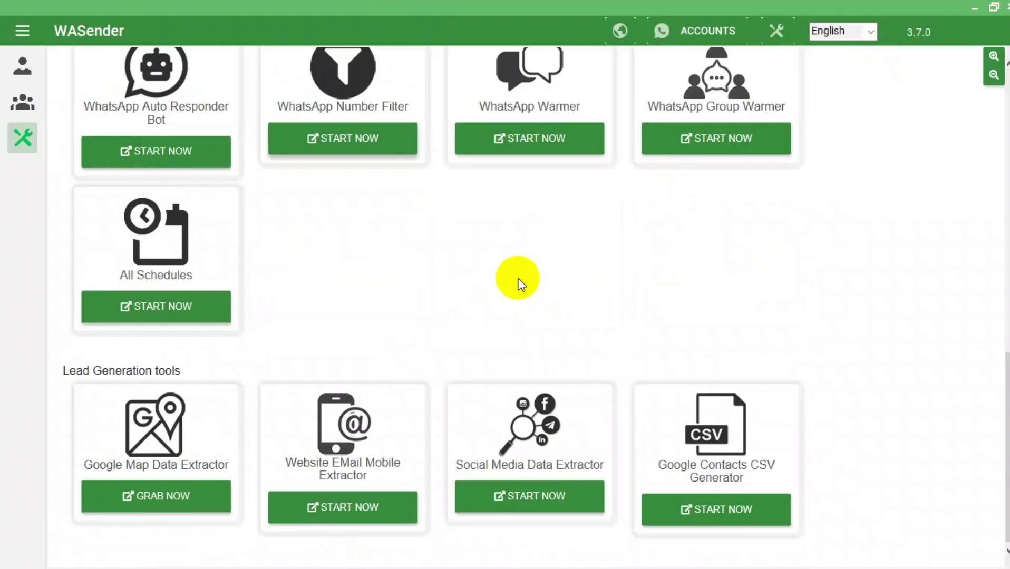
pyautogui.scroll(10, 519, 285)
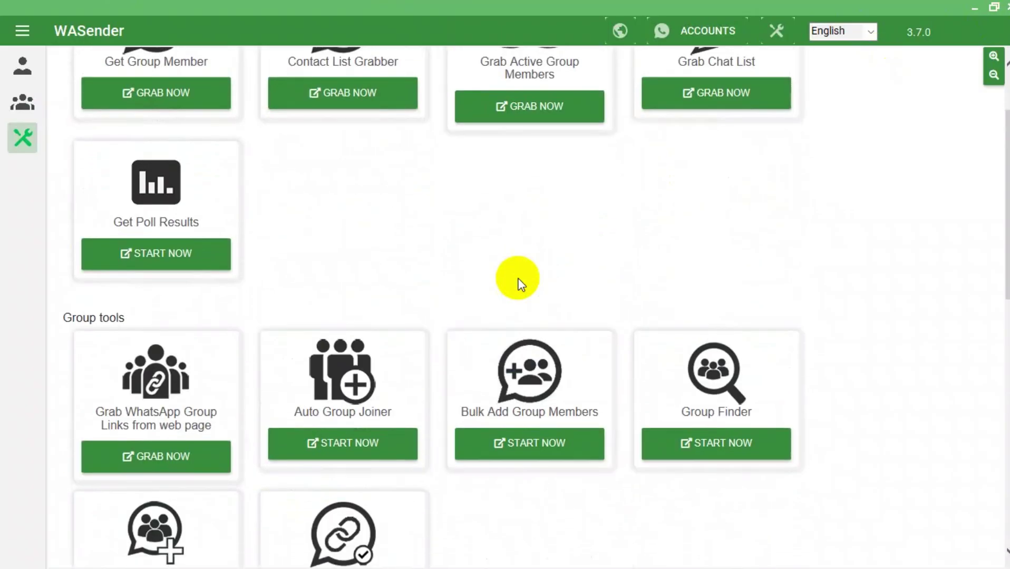
pyautogui.scroll(2, 520, 285)
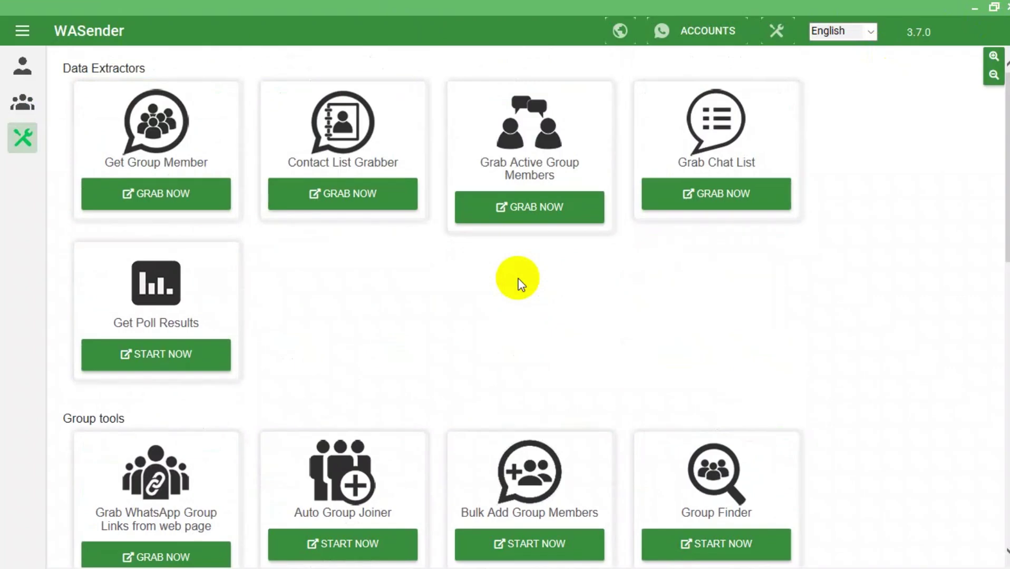
pyautogui.scroll(-1, 519, 285)
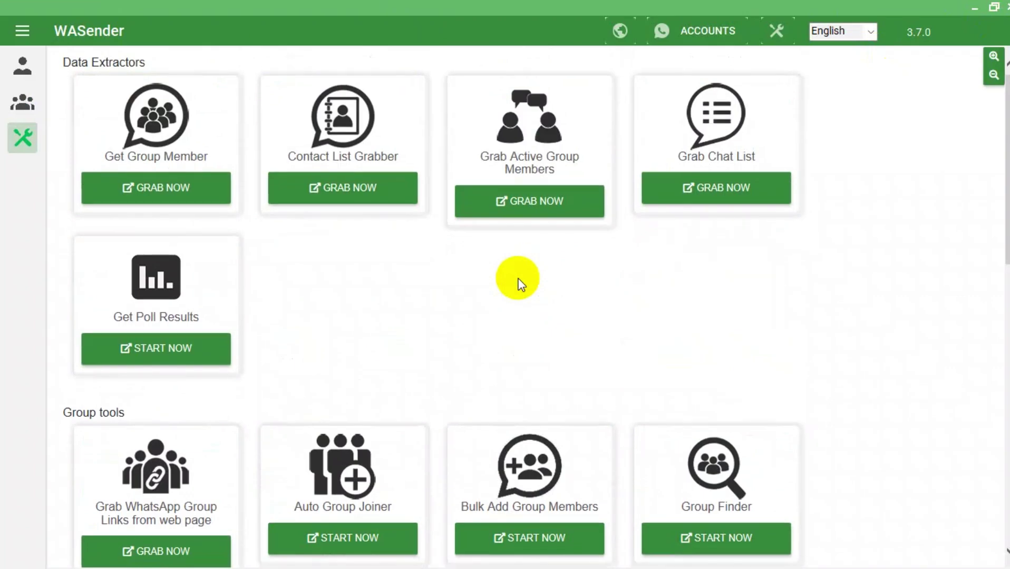
pyautogui.scroll(-15, 520, 285)
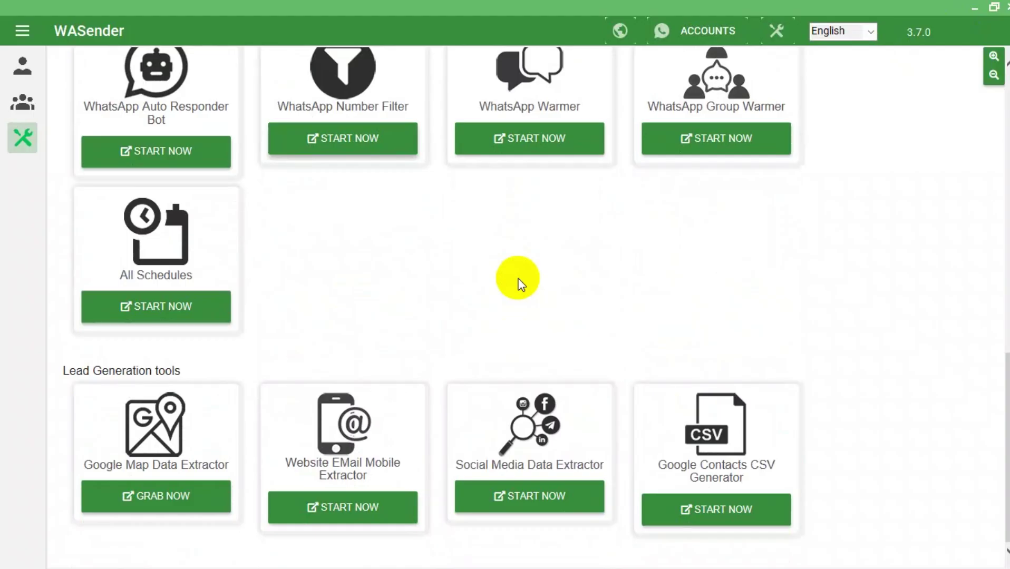
pyautogui.scroll(15, 514, 253)
pyautogui.click(178, 196)
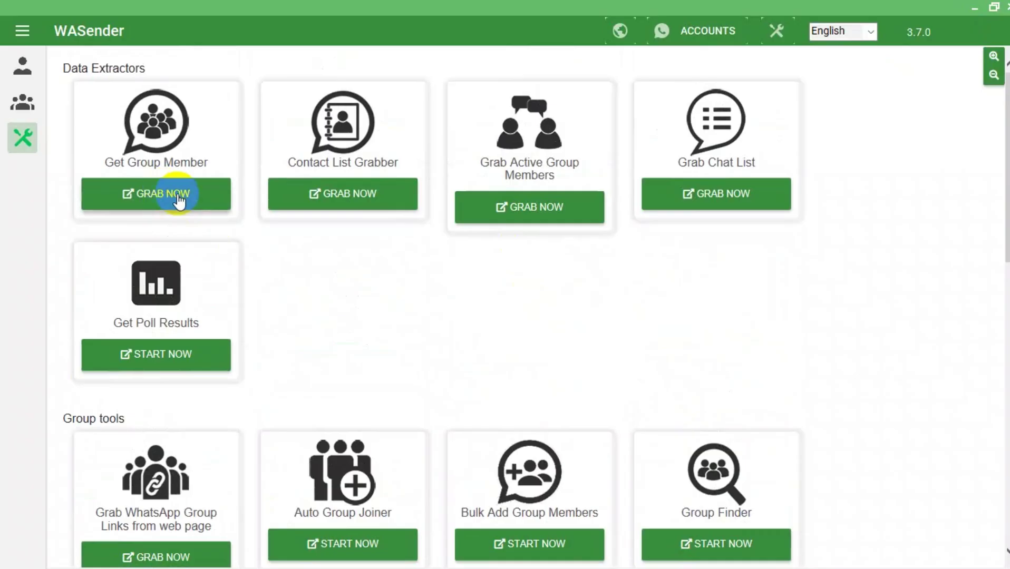
pyautogui.scroll(-4, 387, 303)
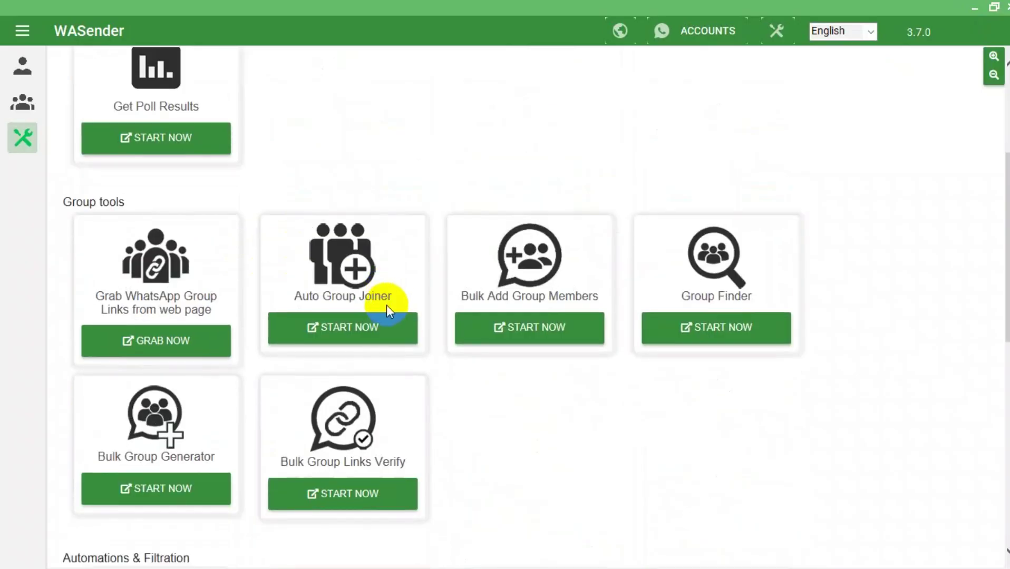
pyautogui.click(368, 332)
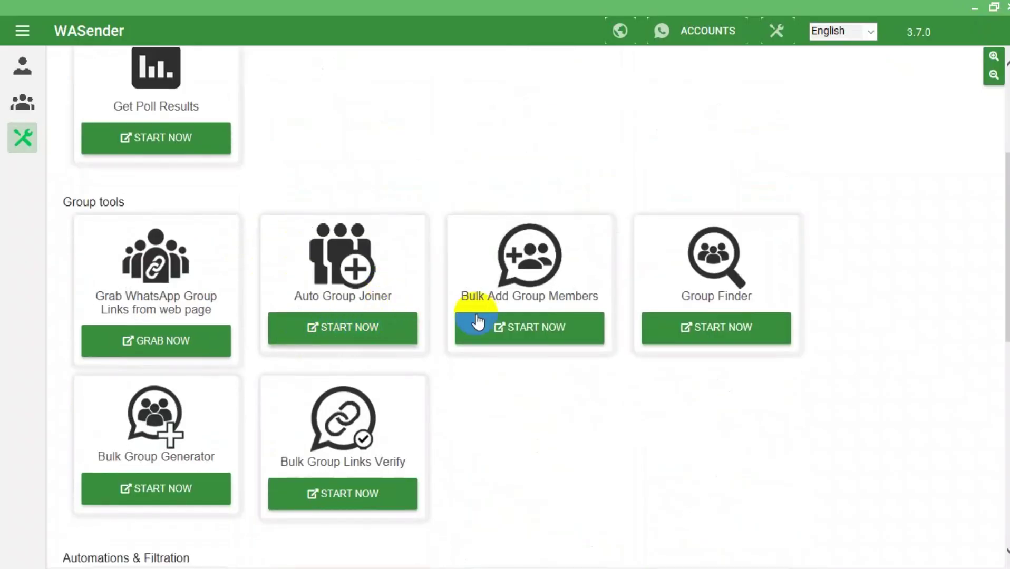
pyautogui.click(541, 332)
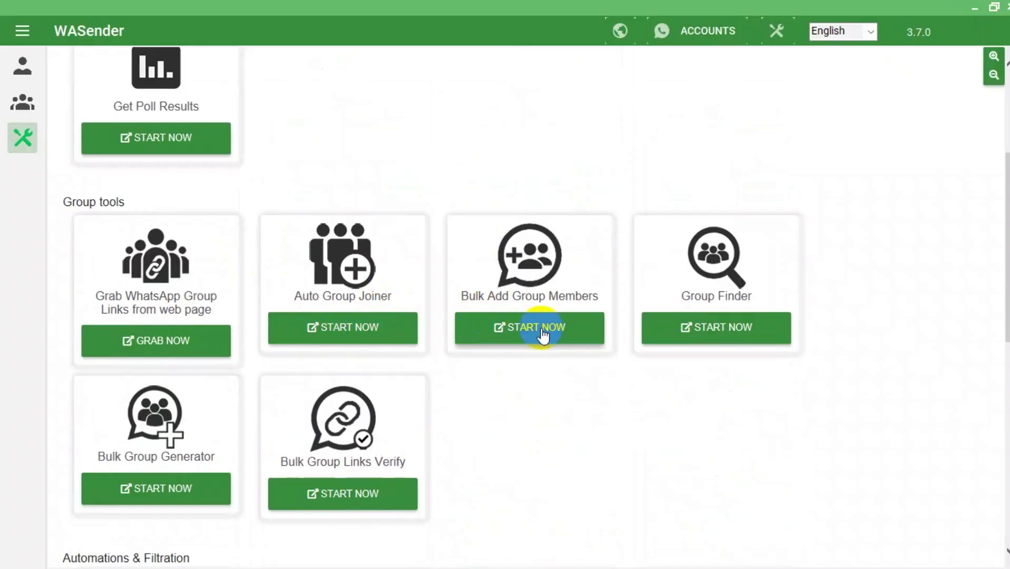
pyautogui.scroll(-10, 708, 400)
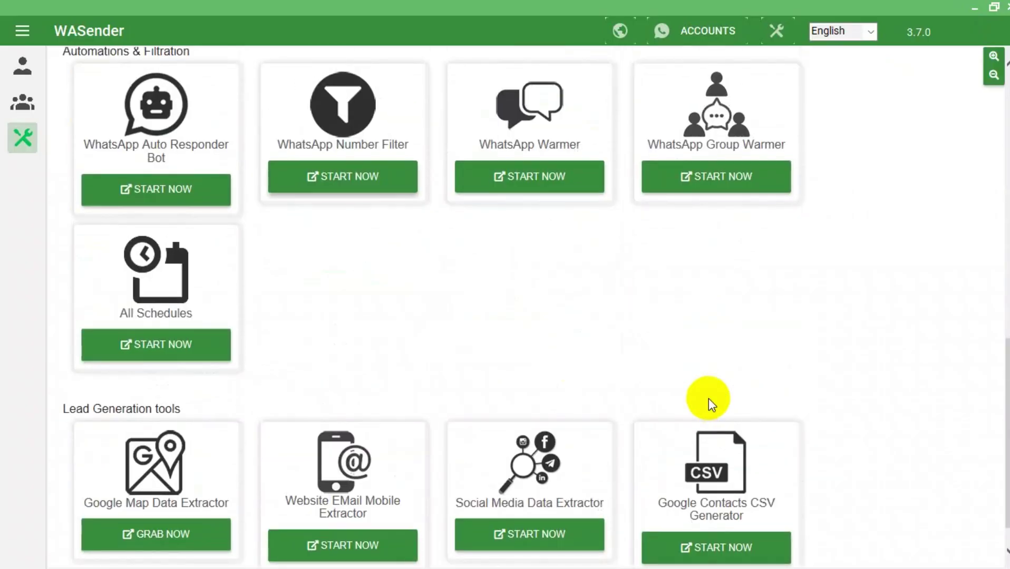
pyautogui.scroll(-1, 708, 398)
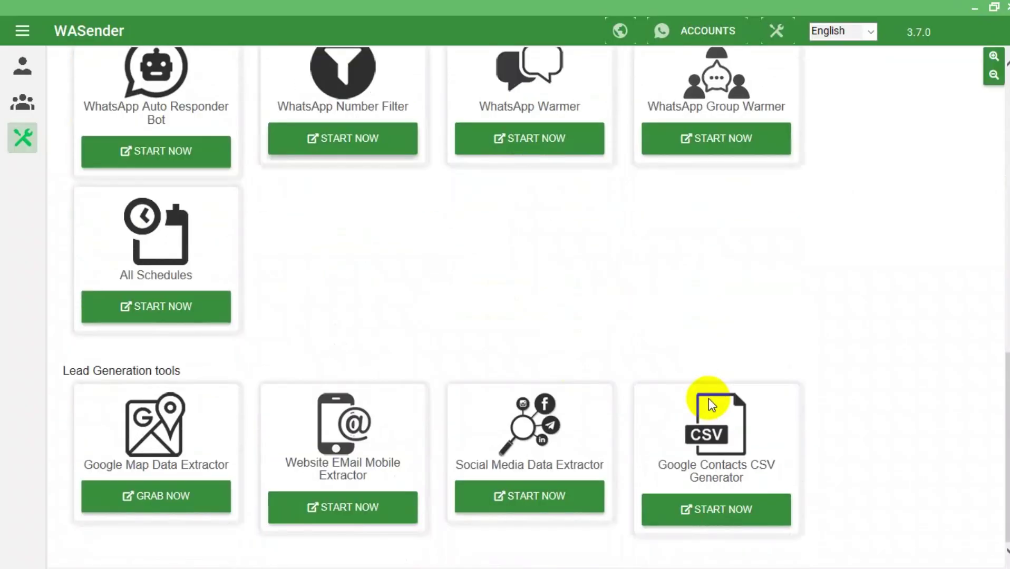
pyautogui.scroll(14, 775, 460)
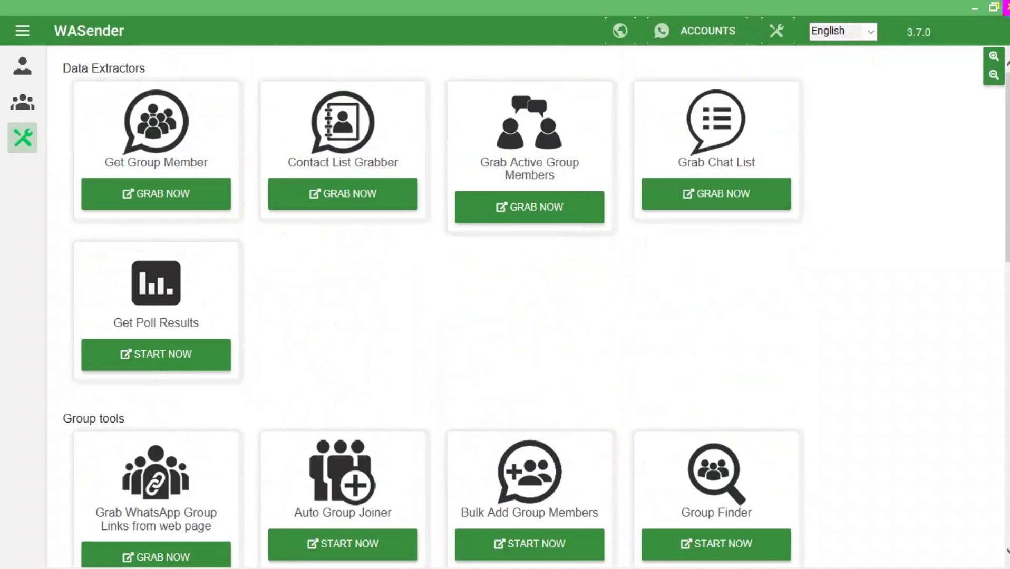
# Close WASender, maximise WaCRM, and open the new chat contacts list once WhatsApp loads.
pyautogui.click(1005, 8)
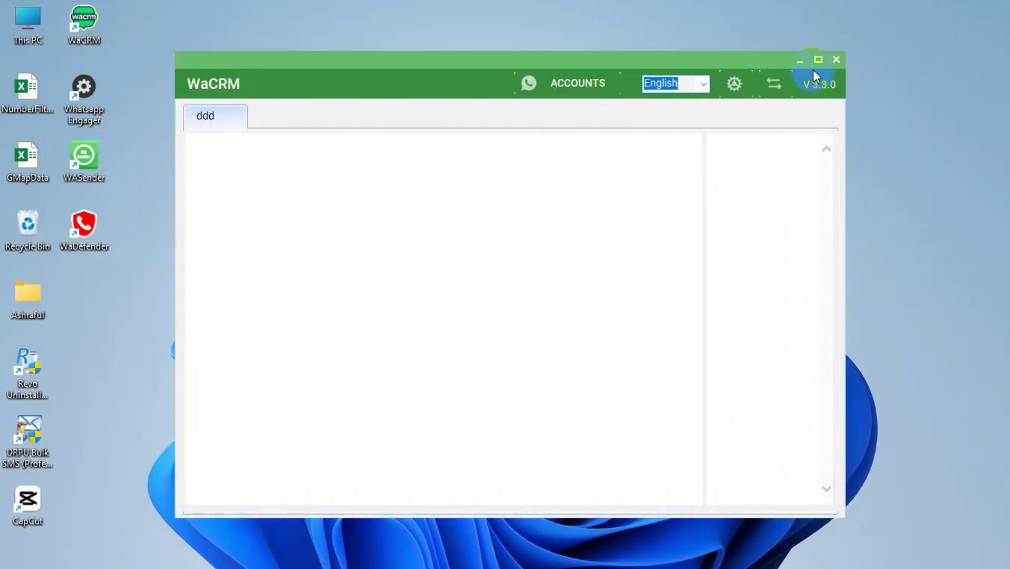
pyautogui.click(815, 65)
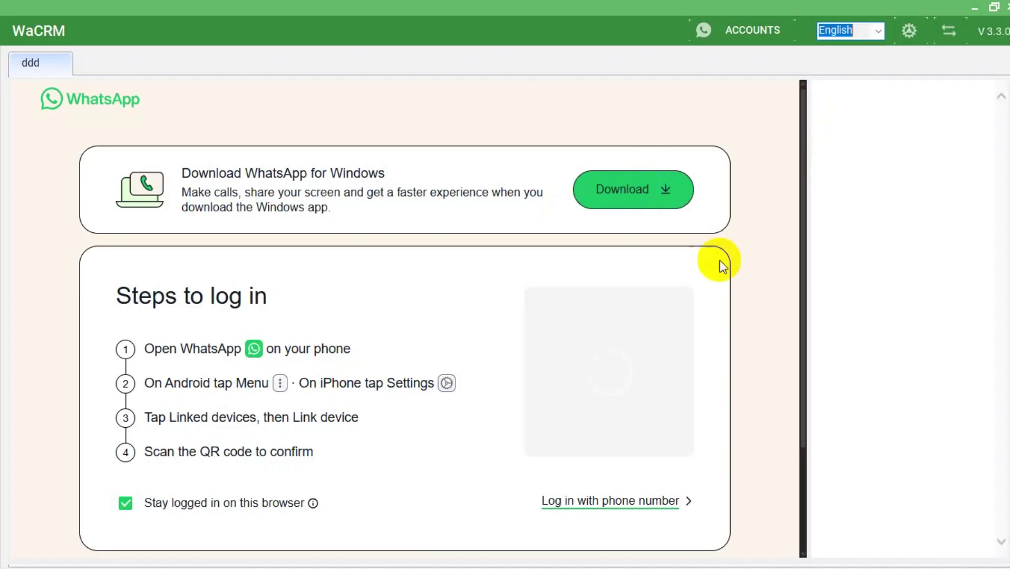
pyautogui.click(701, 270)
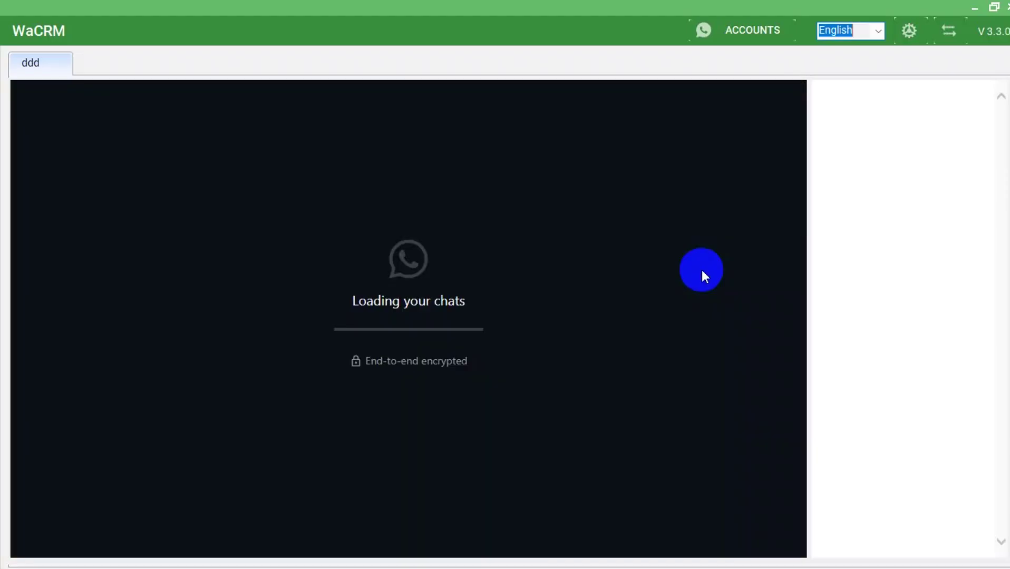
pyautogui.click(325, 112)
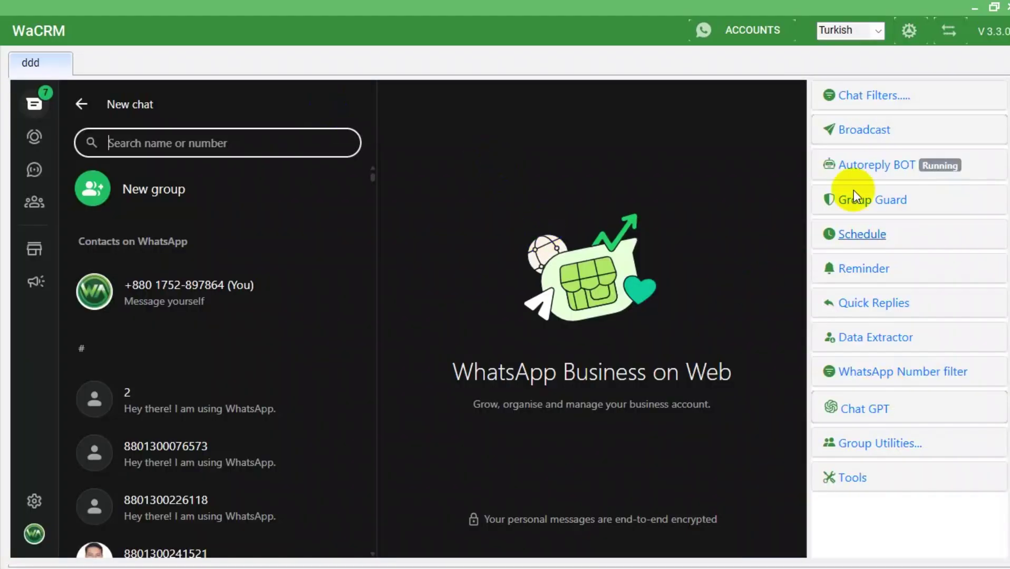
# Start a new broadcast targeting an individual contact and enter the recipient's phone number.
pyautogui.click(849, 130)
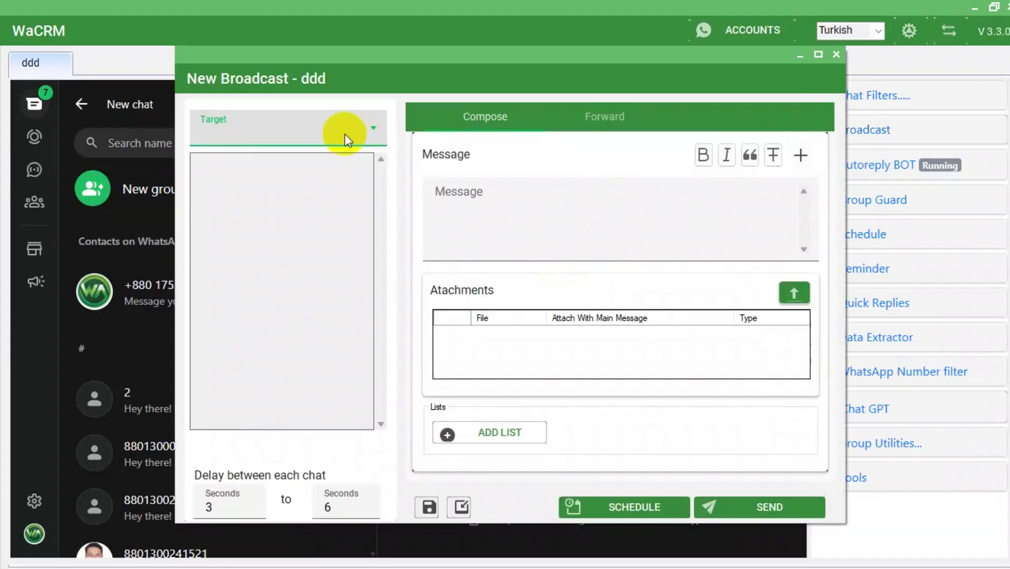
pyautogui.click(343, 133)
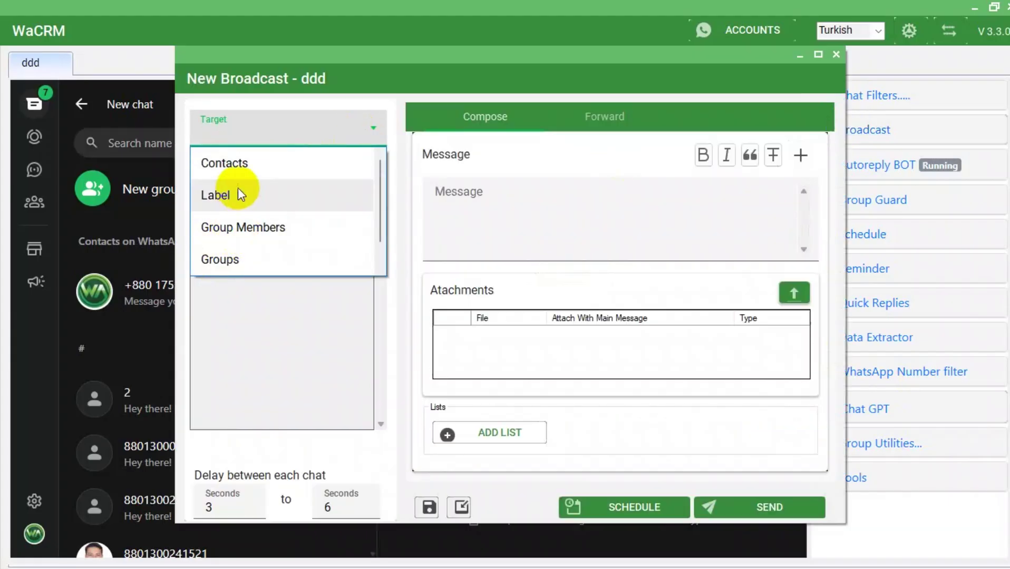
pyautogui.click(237, 164)
pyautogui.click(254, 185)
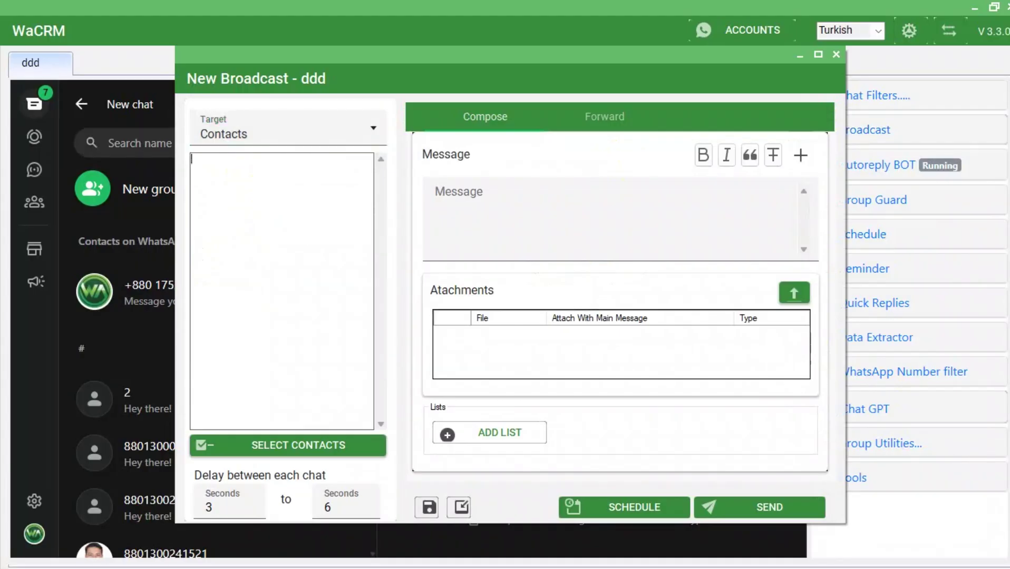
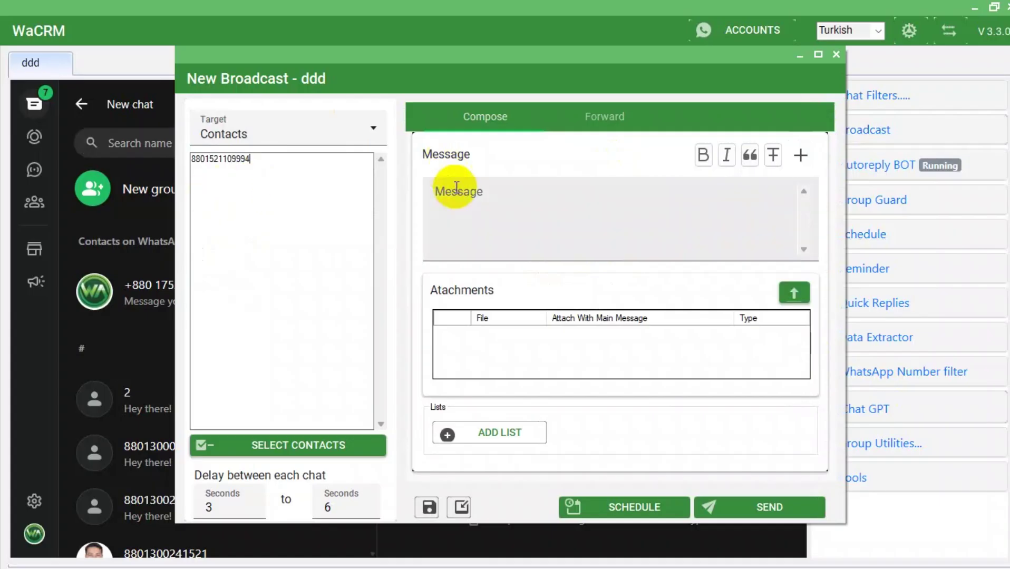
# Write the message 'test message wacrm' and insert the built-in Name variable.
pyautogui.click(466, 198)
pyautogui.write('test ')
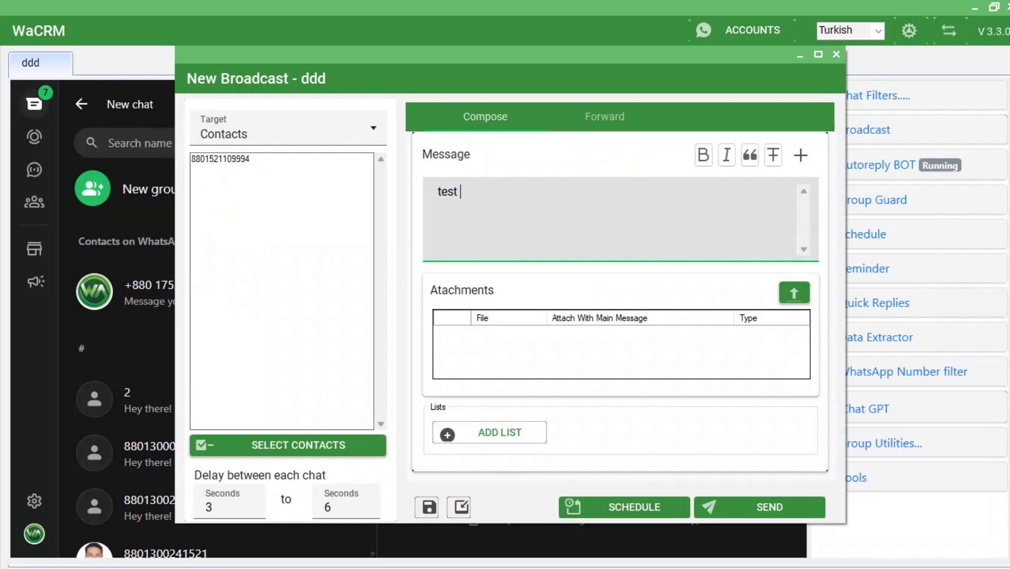
pyautogui.write('message wa')
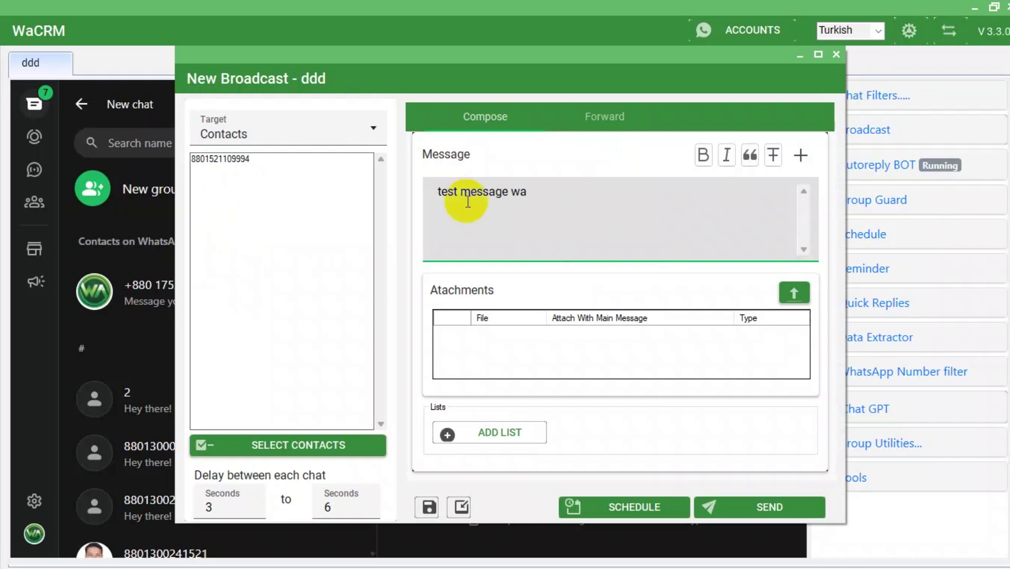
pyautogui.write('crm')
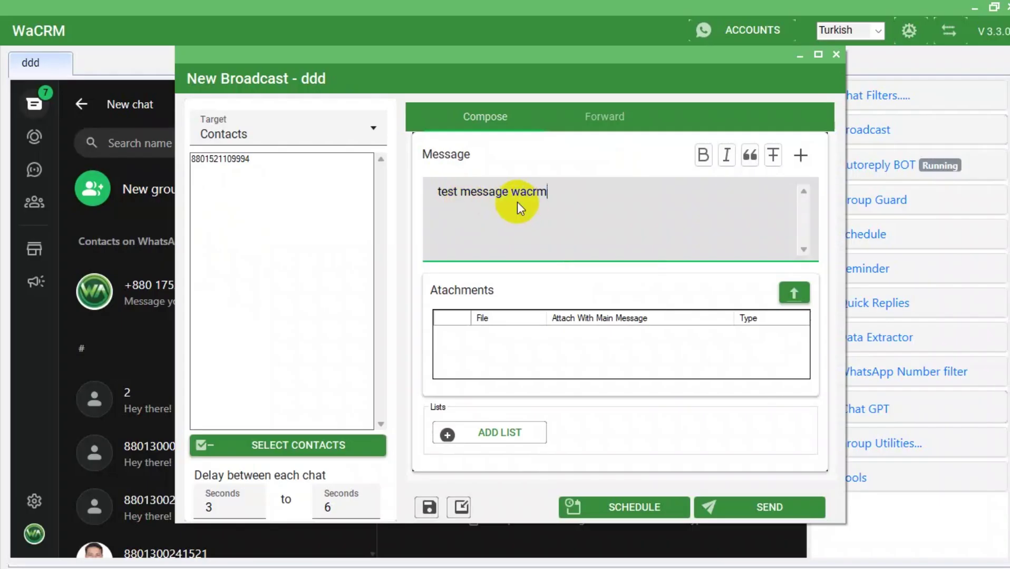
pyautogui.click(802, 152)
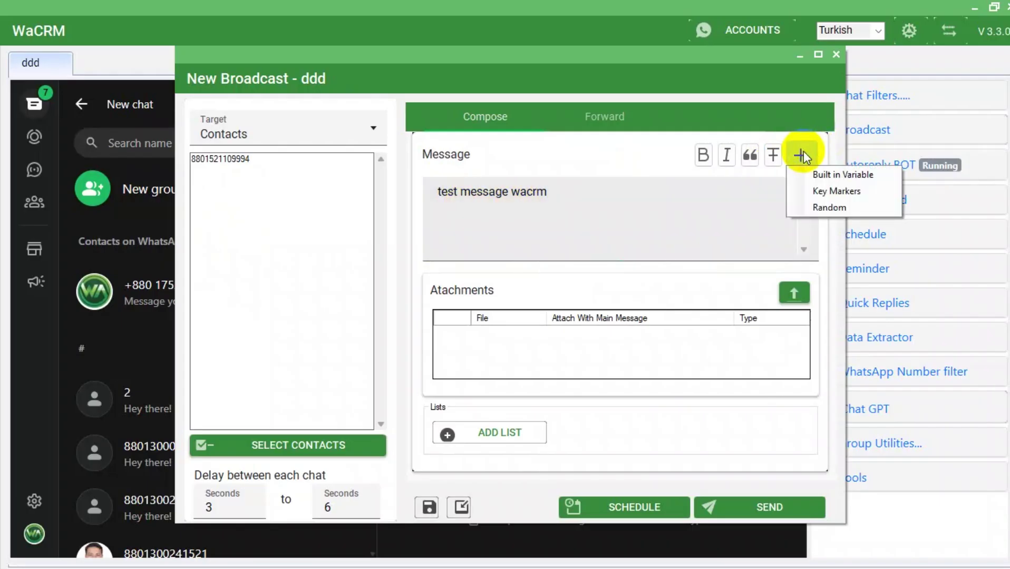
pyautogui.click(425, 191)
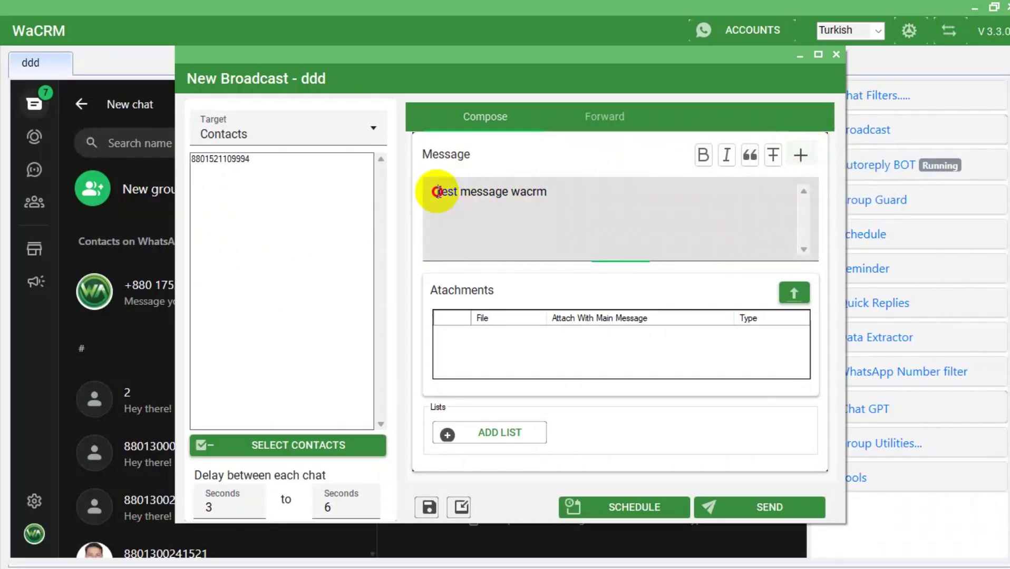
pyautogui.click(801, 154)
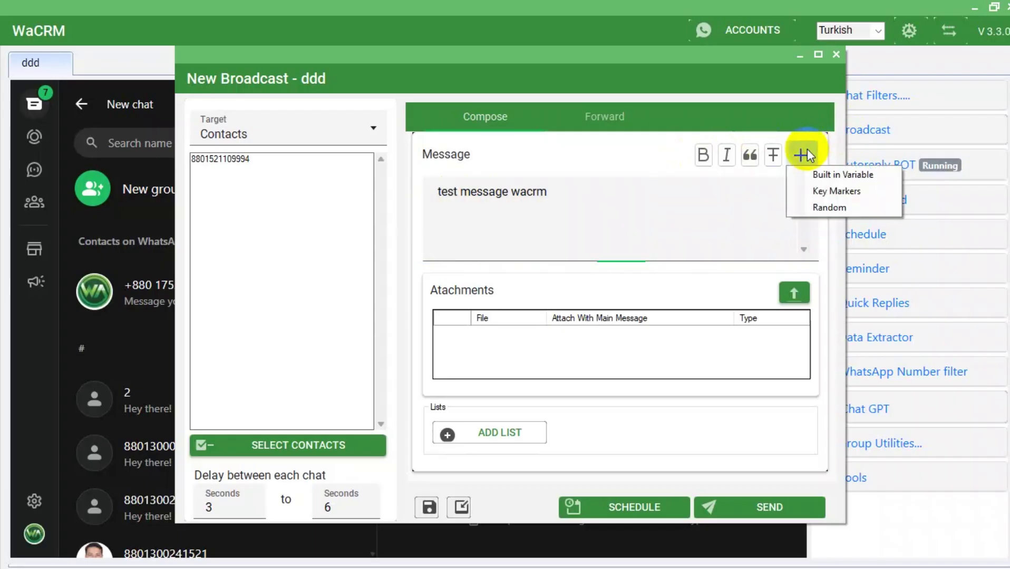
pyautogui.click(830, 173)
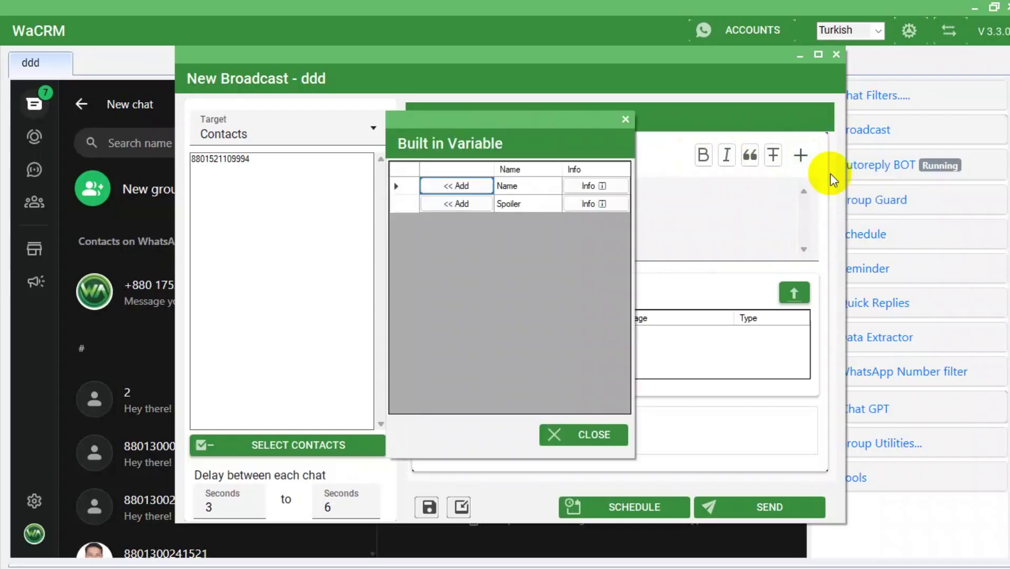
pyautogui.click(474, 186)
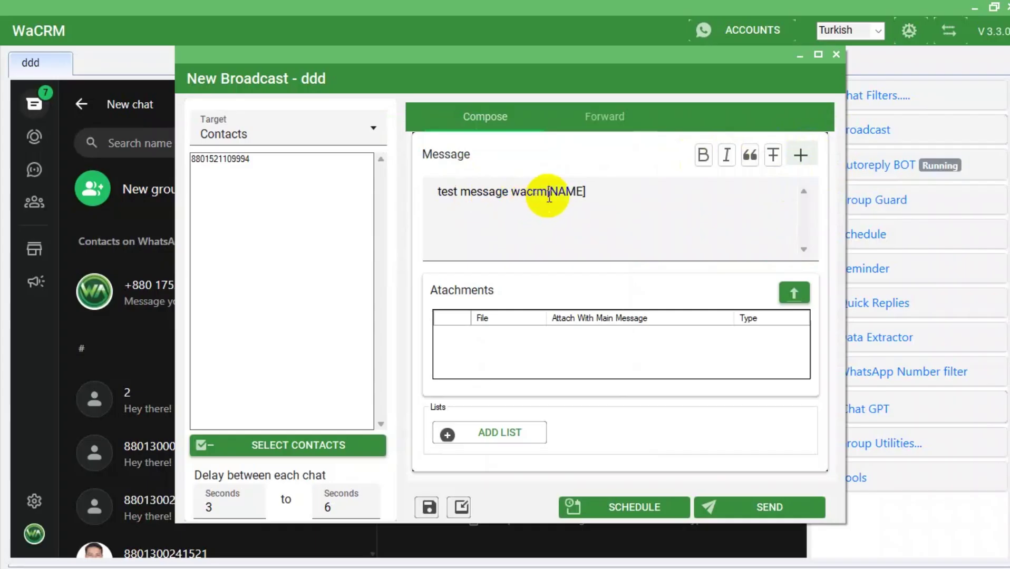
# Move [NAME] to its own first line and put 'Hi' before it.
pyautogui.moveTo(546, 192); pyautogui.dragTo(606, 191)
pyautogui.hotkey('ctrl', 'c')
pyautogui.press('BackSpace')
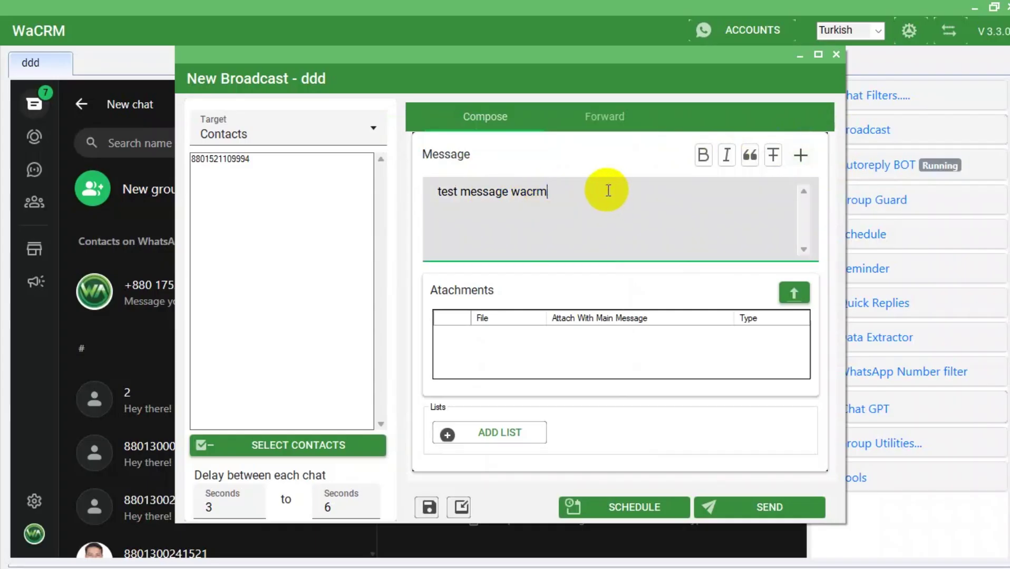
pyautogui.click(432, 192)
pyautogui.hotkey('ctrl', 'v')
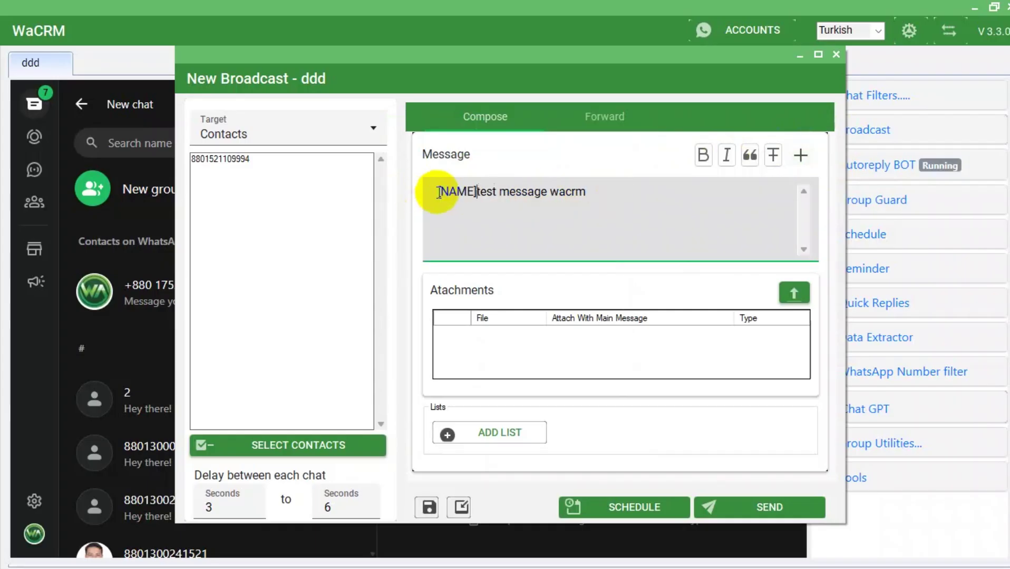
pyautogui.press('Return')
pyautogui.doubleClick(452, 190)
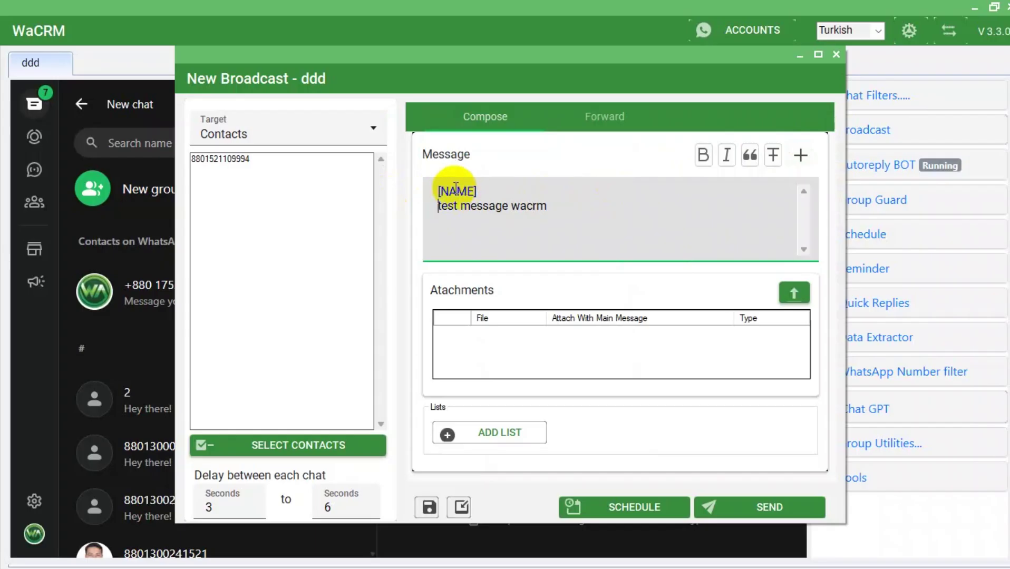
pyautogui.click(495, 189)
pyautogui.press('Return')
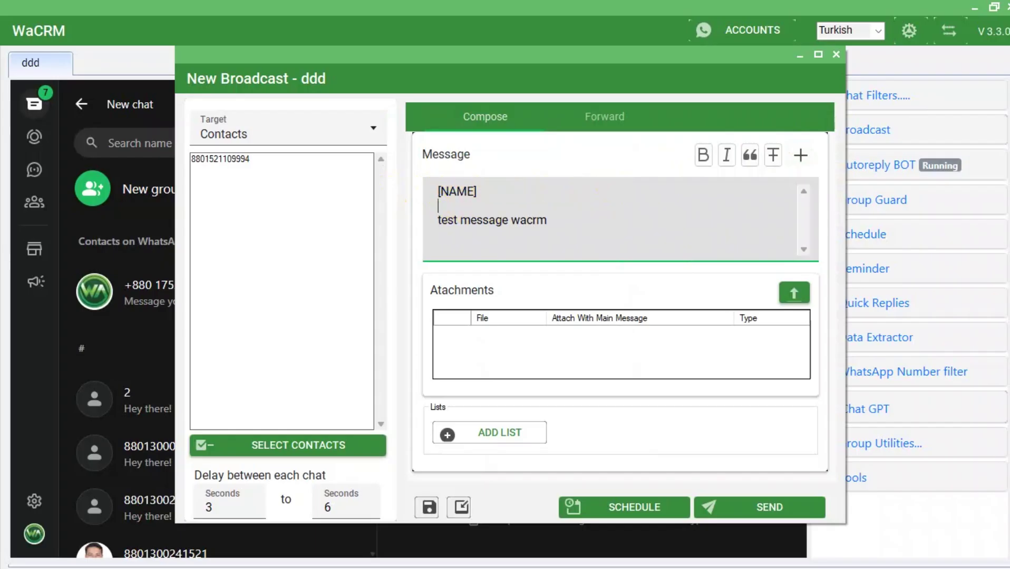
pyautogui.write('wellco test me')
pyautogui.press('BackSpace')
pyautogui.press('BackSpace')
pyautogui.press('BackSpace')
pyautogui.press('BackSpace')
pyautogui.press('BackSpace')
pyautogui.press('BackSpace')
pyautogui.press('BackSpace')
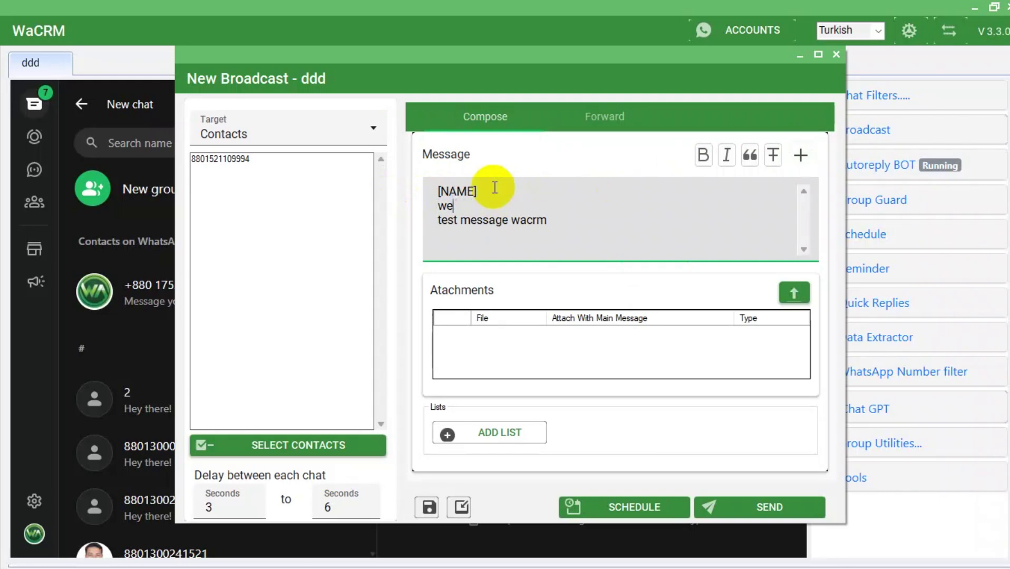
pyautogui.press('BackSpace')
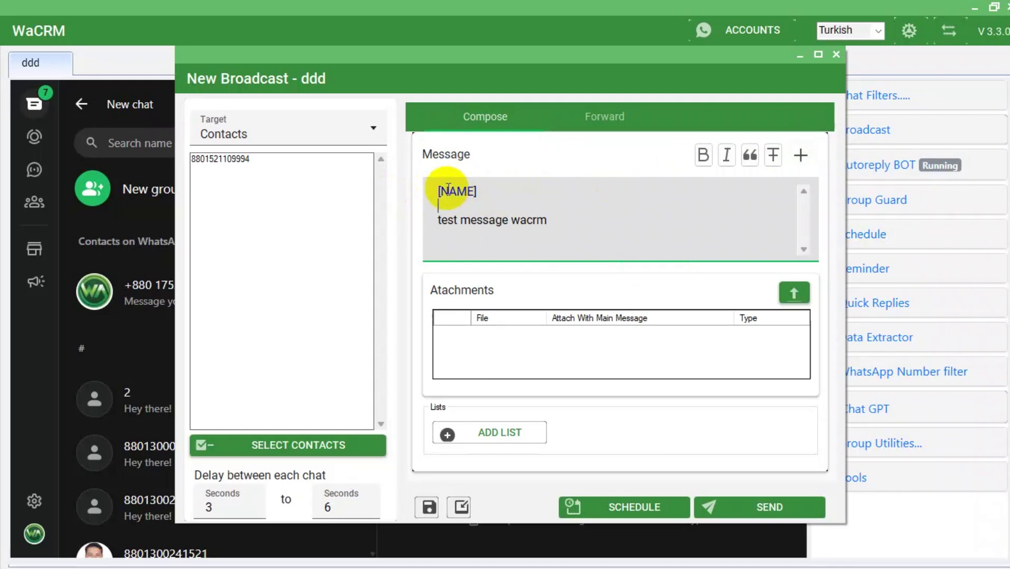
pyautogui.click(438, 190)
pyautogui.write('Hi')
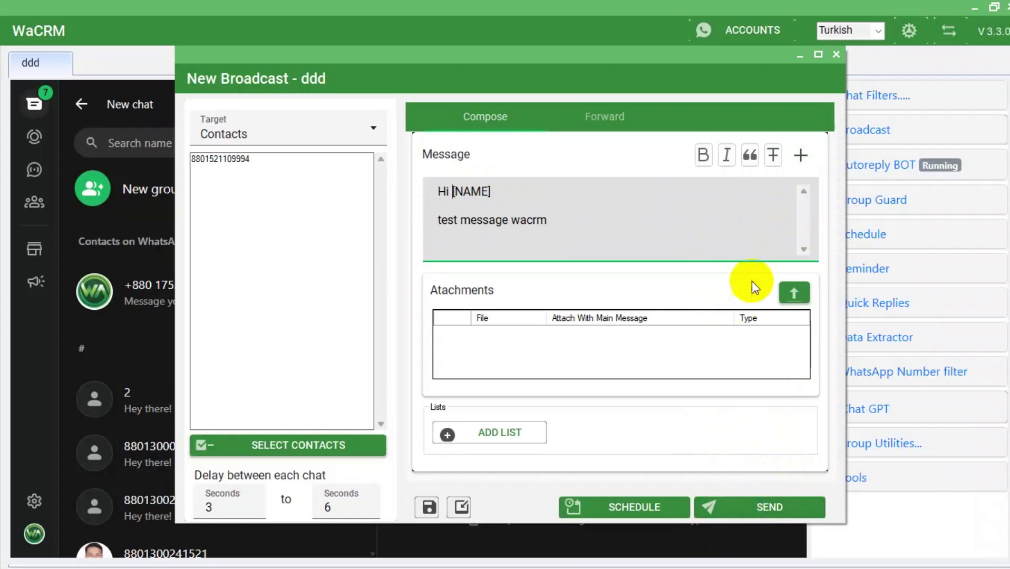
# Send the broadcast, then review and close its campaign report.
pyautogui.click(760, 511)
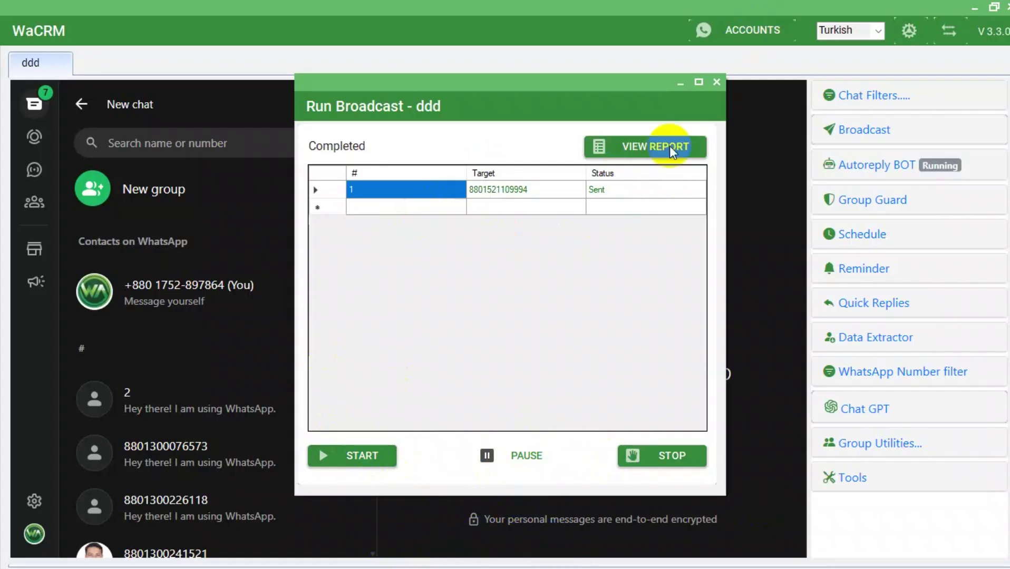
pyautogui.click(648, 150)
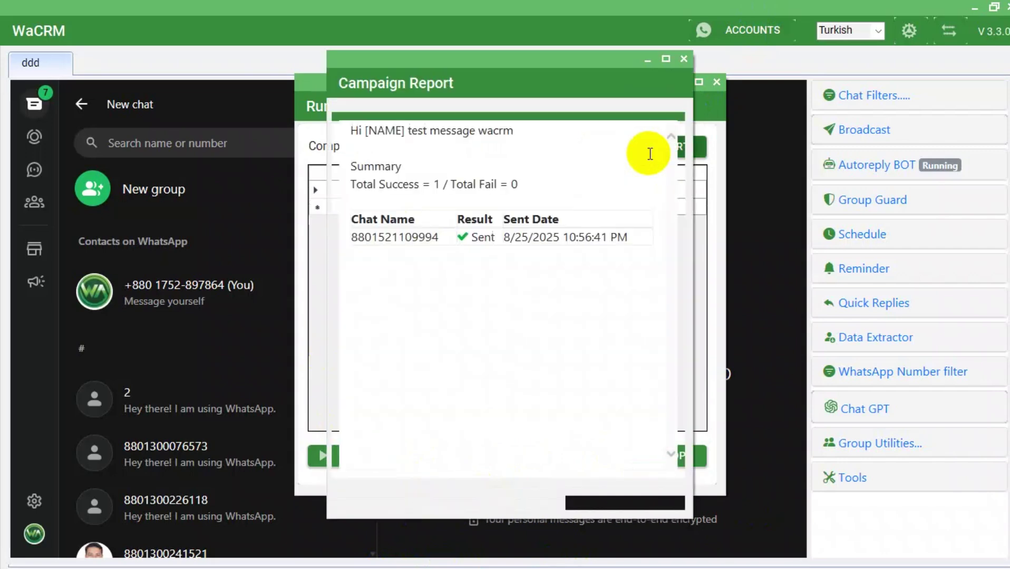
pyautogui.click(683, 59)
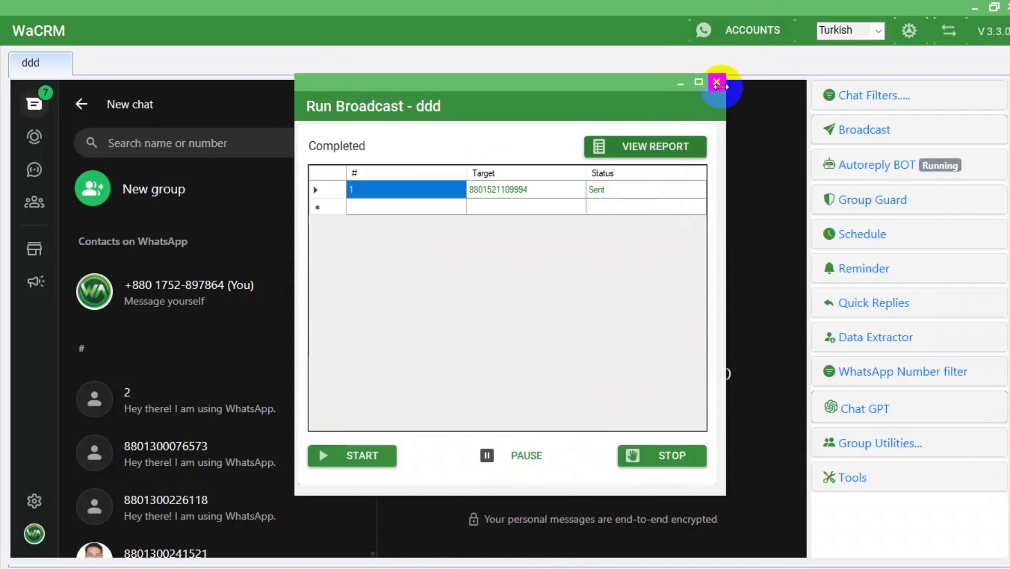
# Close the finished broadcast, reconnect WhatsApp and open the newest chat to see 'test message wacrm'.
pyautogui.click(715, 83)
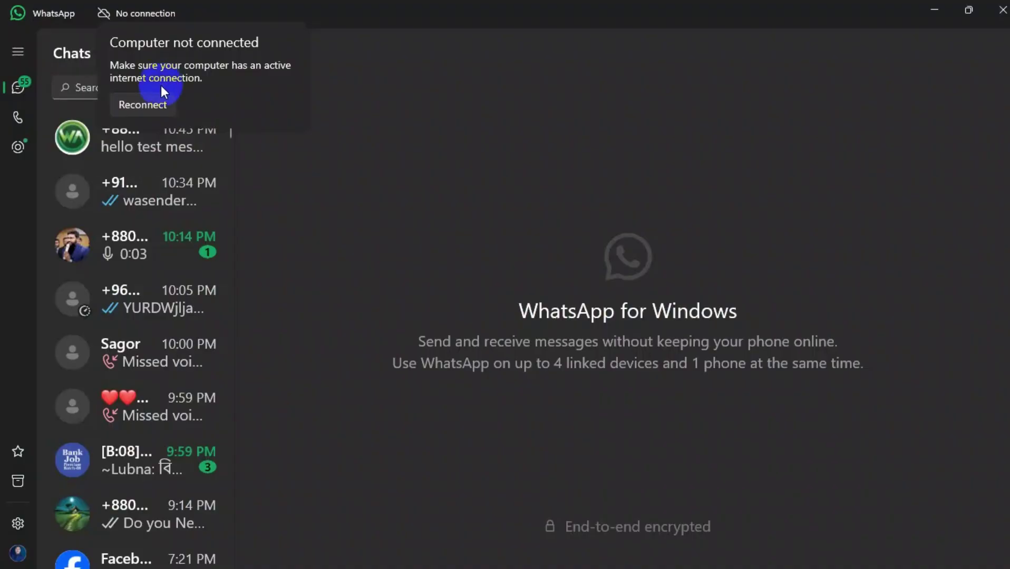
pyautogui.click(140, 108)
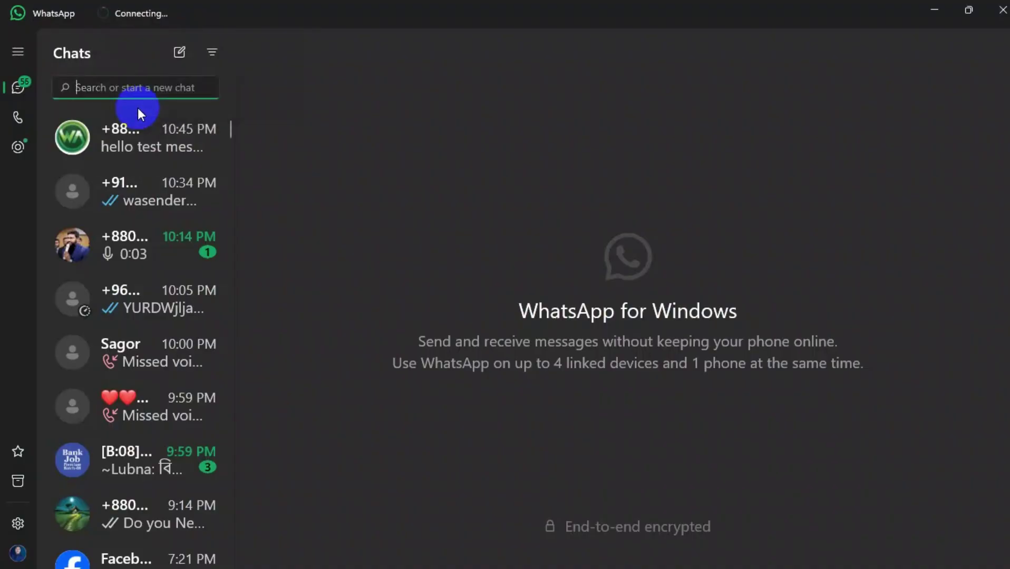
pyautogui.click(121, 148)
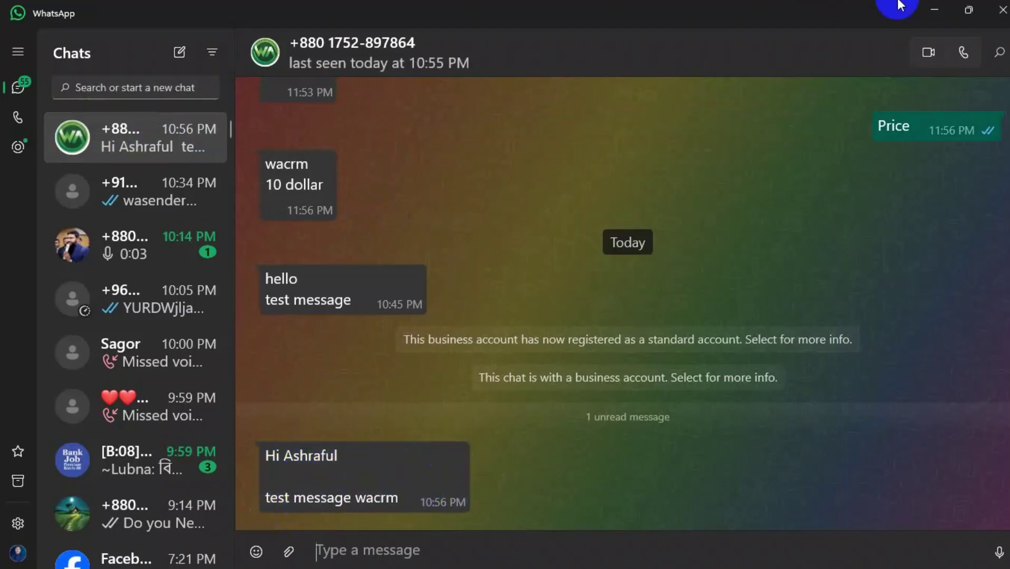
# Close WhatsApp, return to WaCRM and start a new broadcast targeting Contacts.
pyautogui.click(1002, 9)
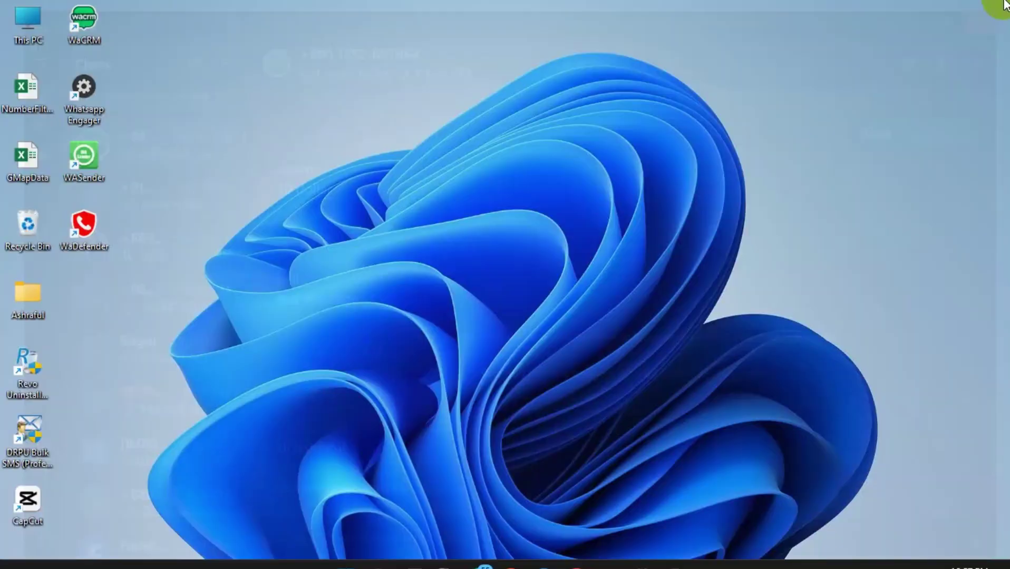
pyautogui.click(676, 543)
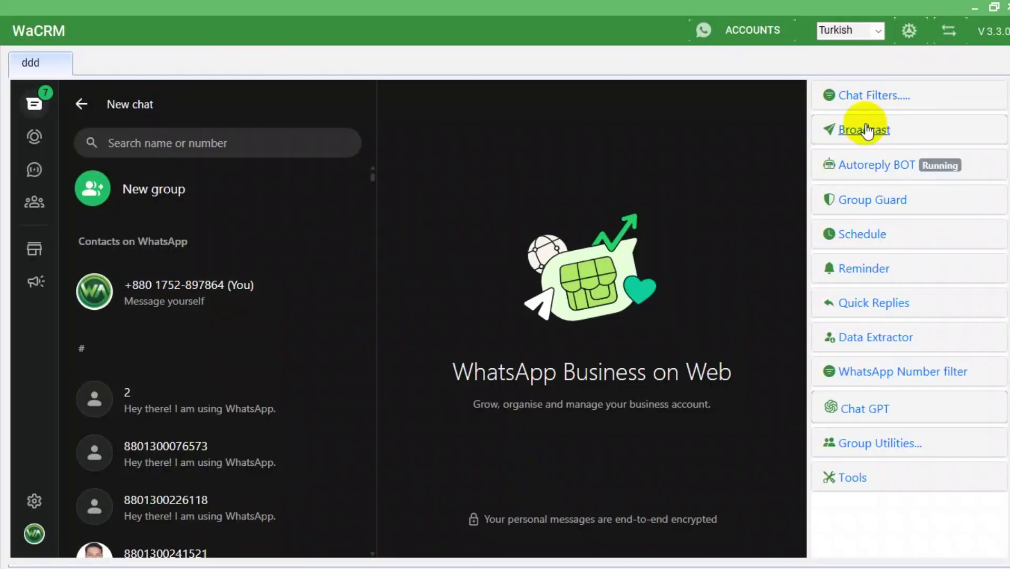
pyautogui.click(867, 131)
pyautogui.click(320, 127)
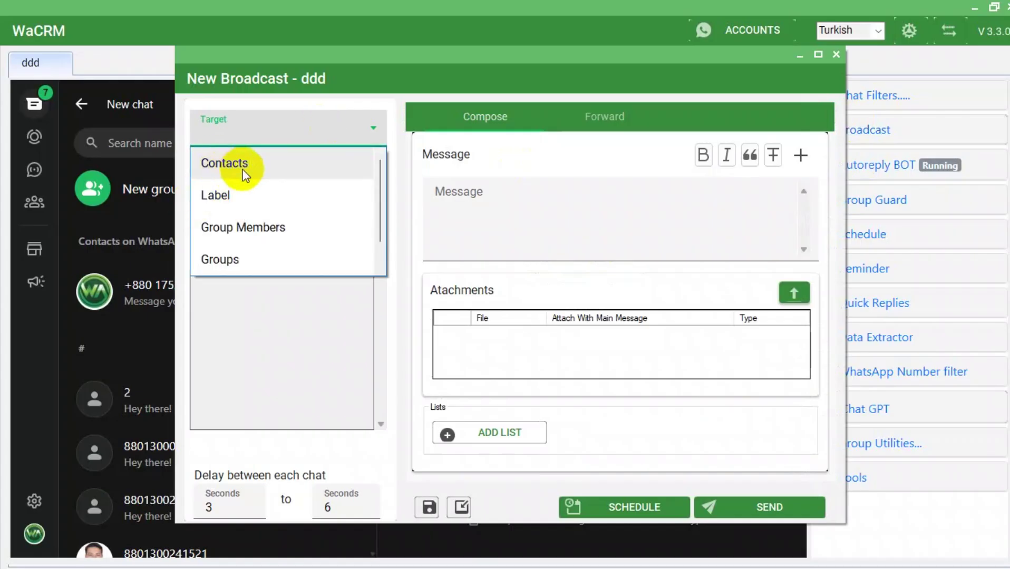
pyautogui.click(243, 172)
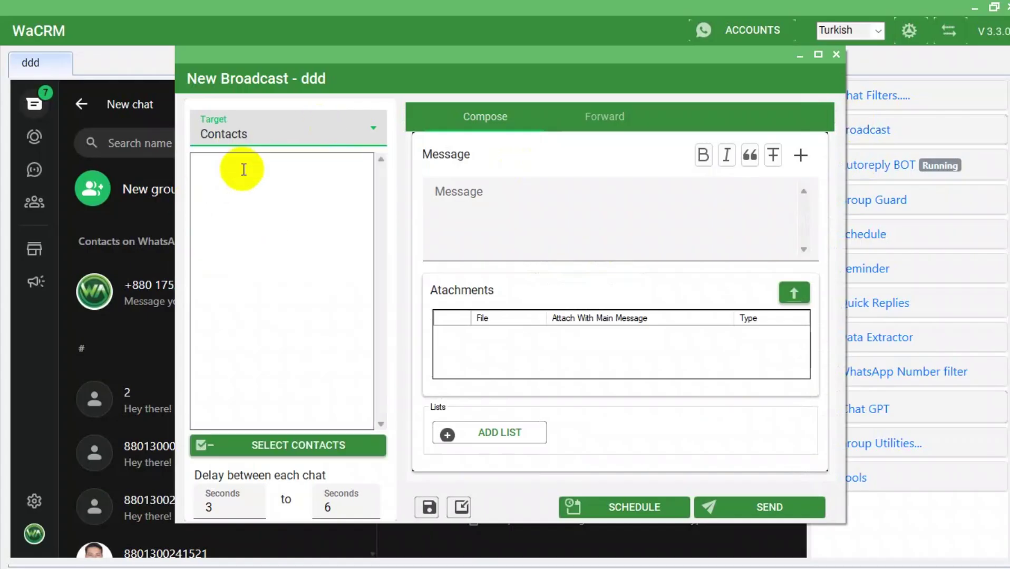
# Add the second contact as a recipient, then delete its number to leave the list empty.
pyautogui.click(298, 445)
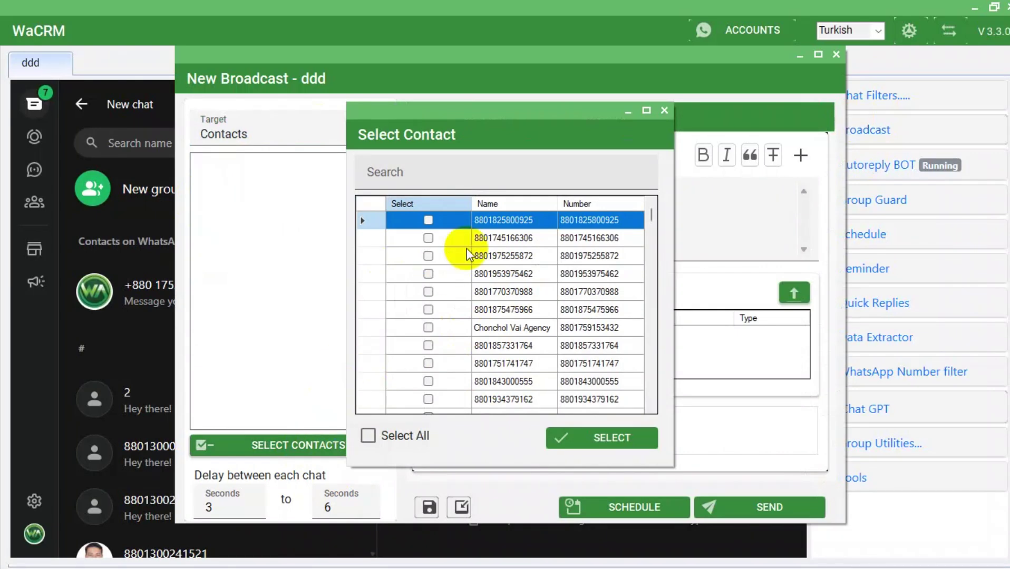
pyautogui.click(428, 237)
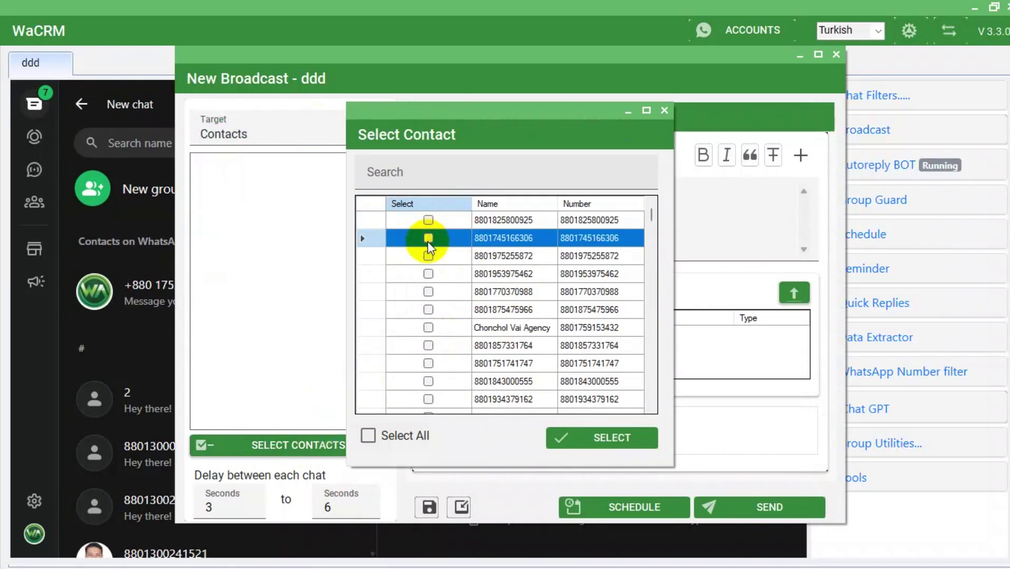
pyautogui.click(428, 238)
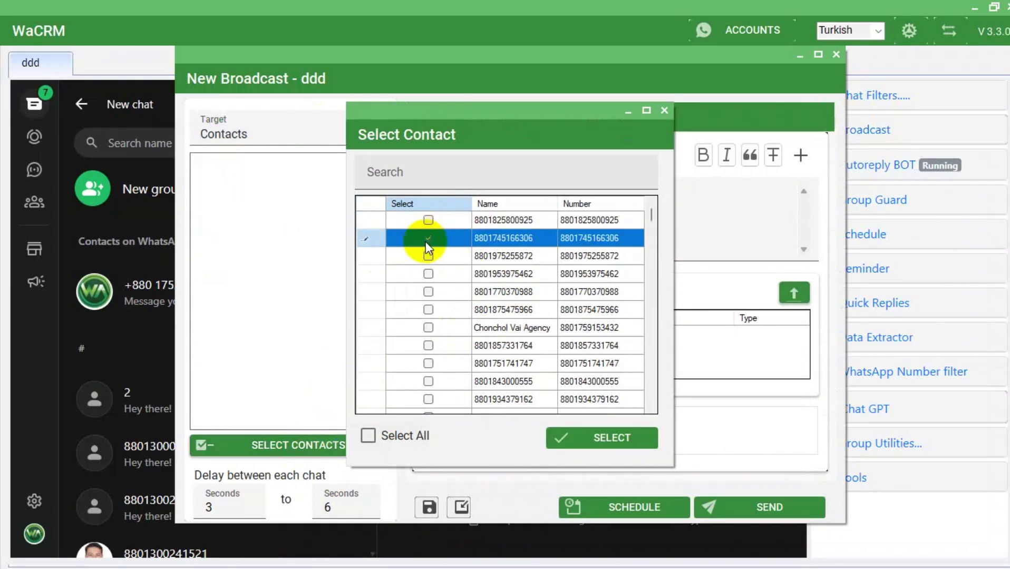
pyautogui.click(622, 443)
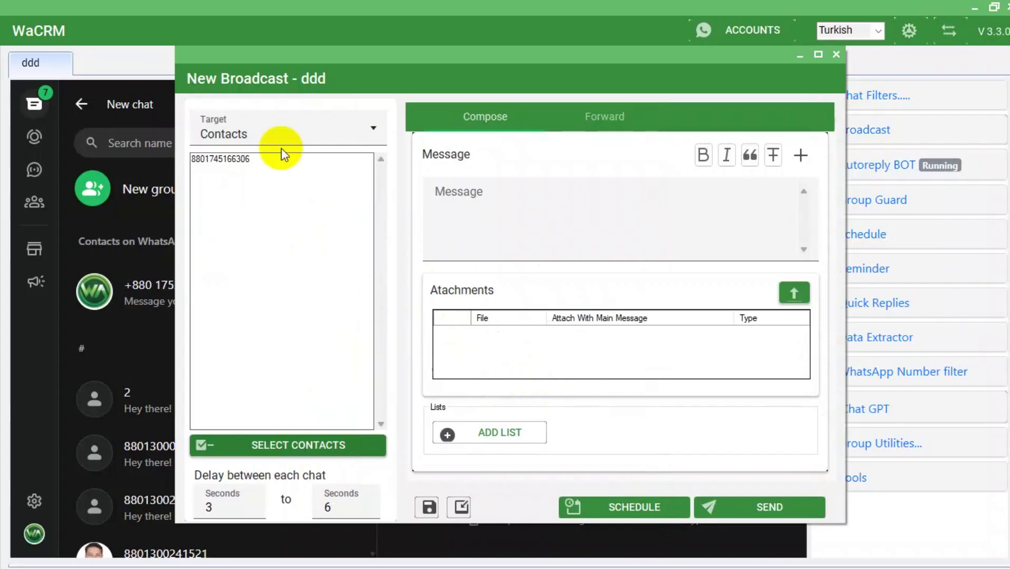
pyautogui.click(251, 159)
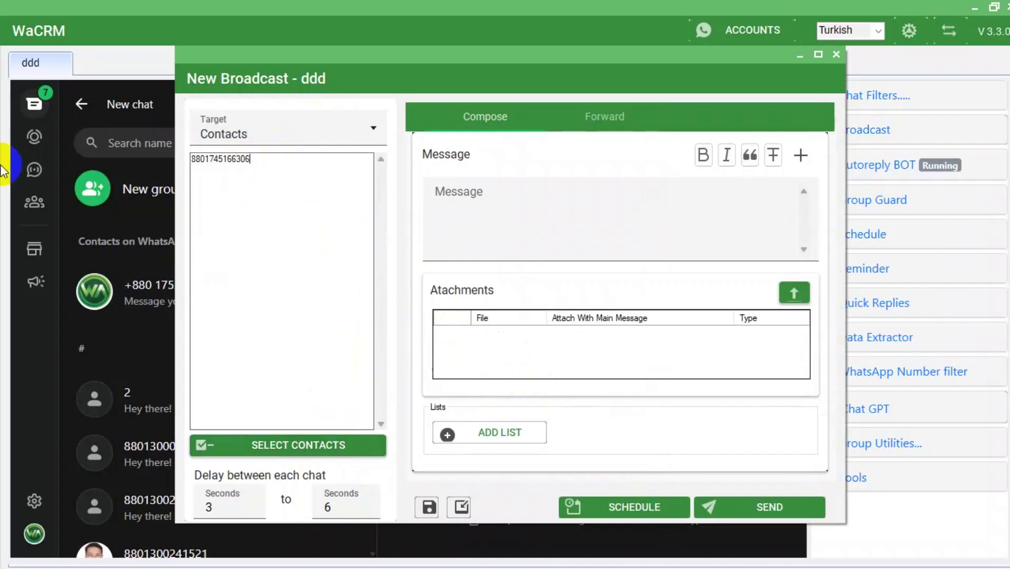
pyautogui.press('BackSpace')
pyautogui.press('BackSpace')
pyautogui.press('BackSpace')
pyautogui.press('BackSpace')
pyautogui.press('BackSpace')
pyautogui.press('BackSpace')
pyautogui.press('BackSpace')
pyautogui.press('BackSpace')
pyautogui.press('BackSpace')
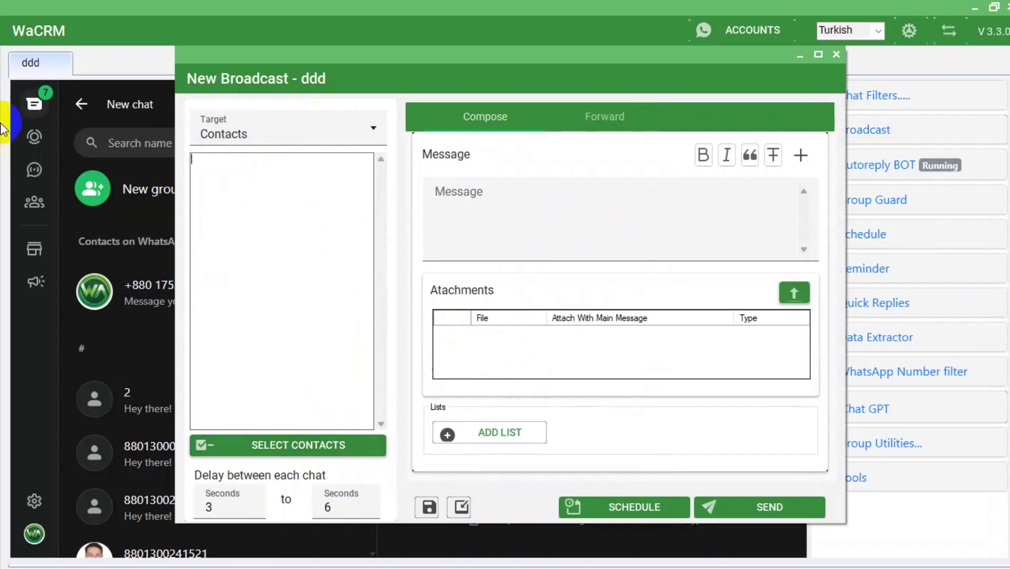
pyautogui.click(280, 133)
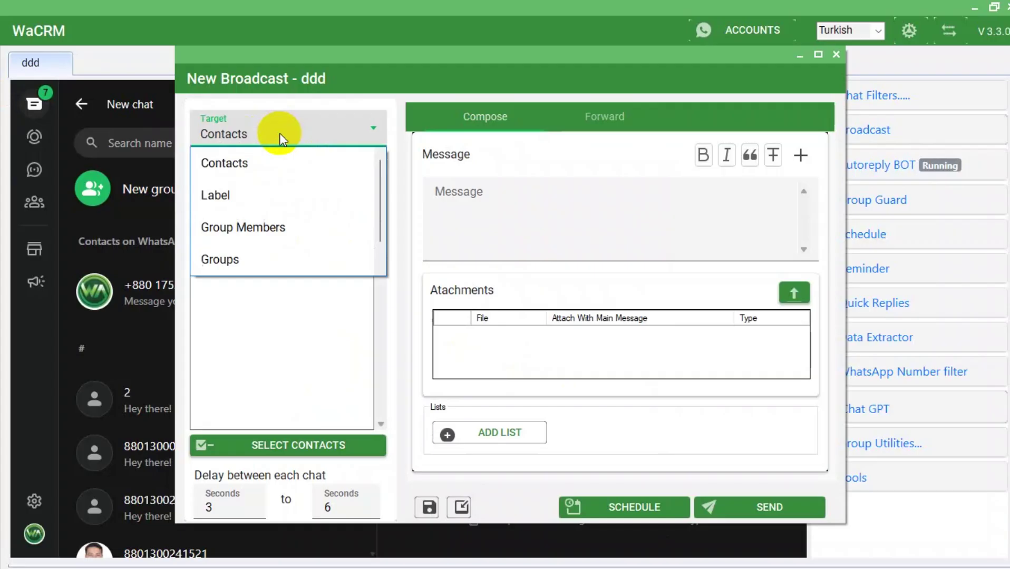
# Target the broadcast by Label and load all 44 Lead-labelled contacts as recipients.
pyautogui.click(242, 190)
pyautogui.click(275, 444)
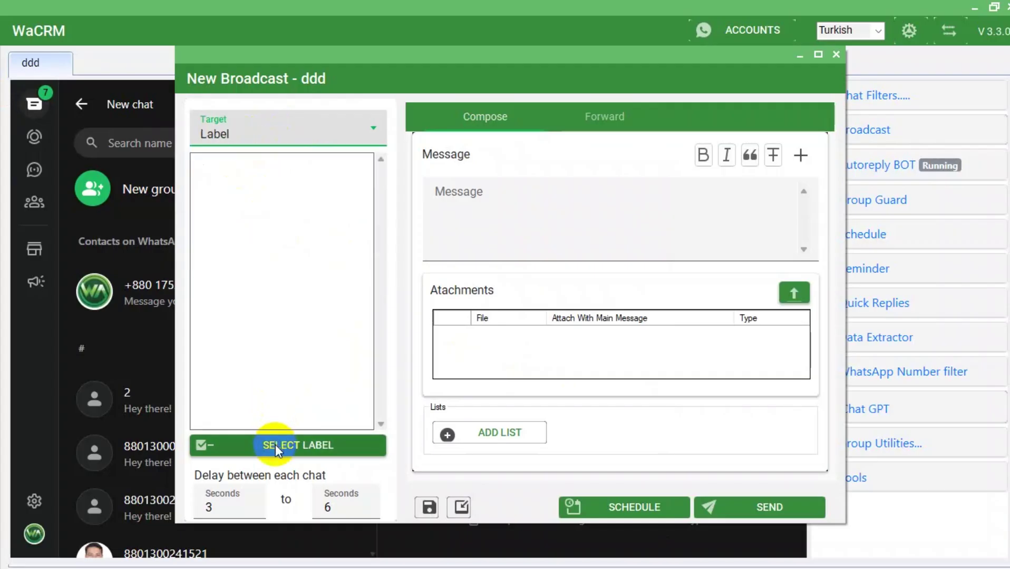
pyautogui.click(446, 153)
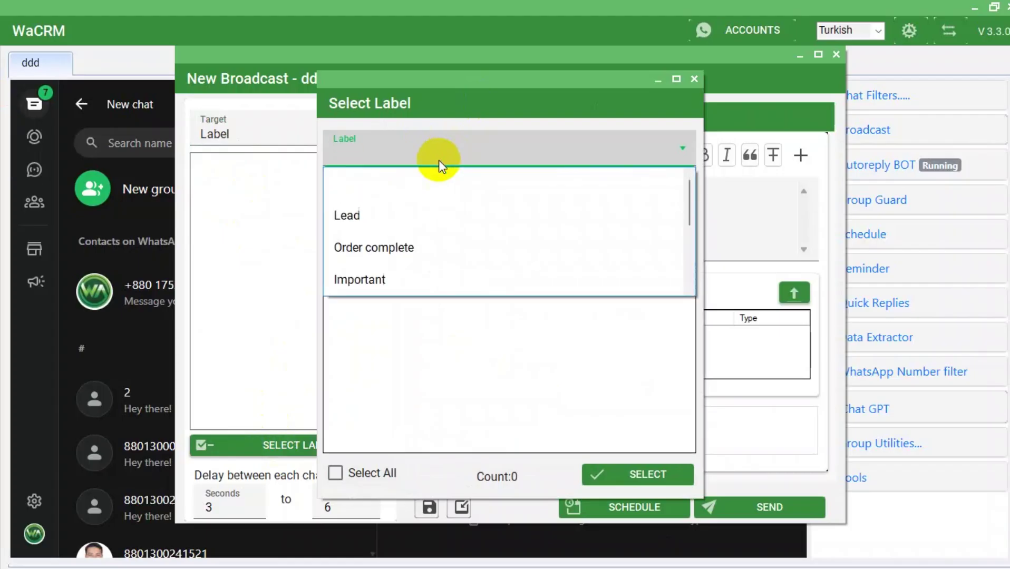
pyautogui.click(377, 231)
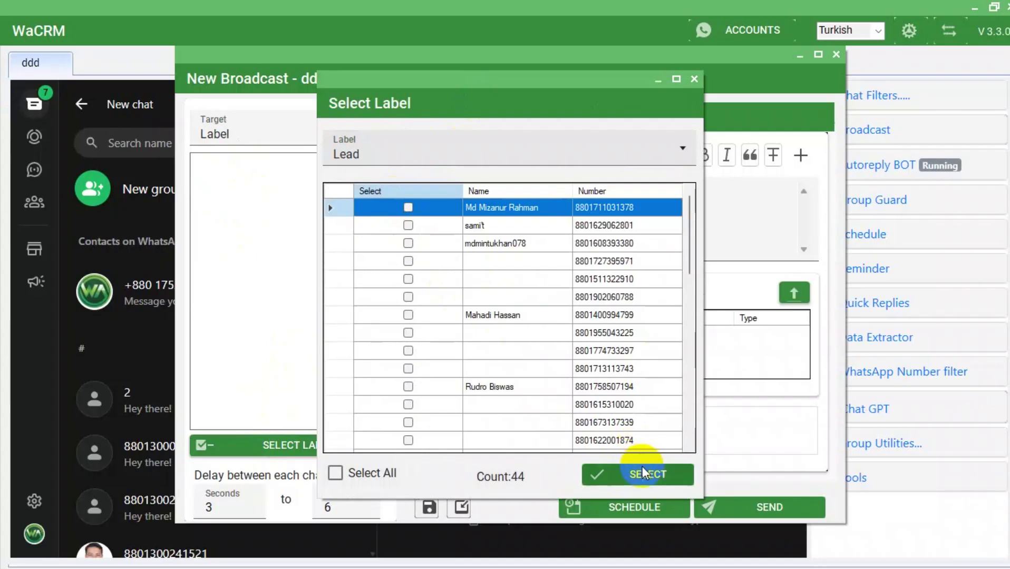
pyautogui.click(340, 472)
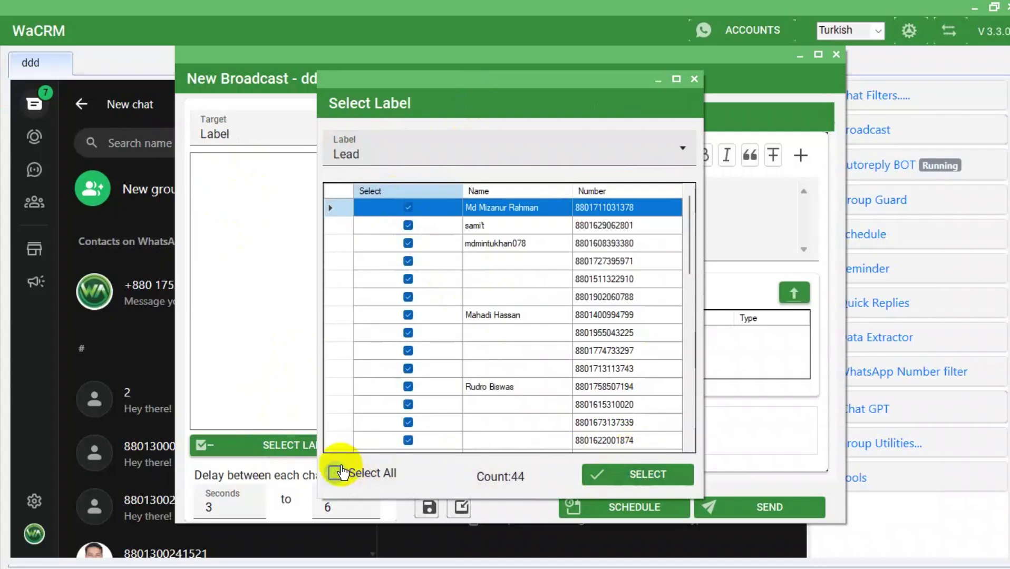
pyautogui.click(626, 476)
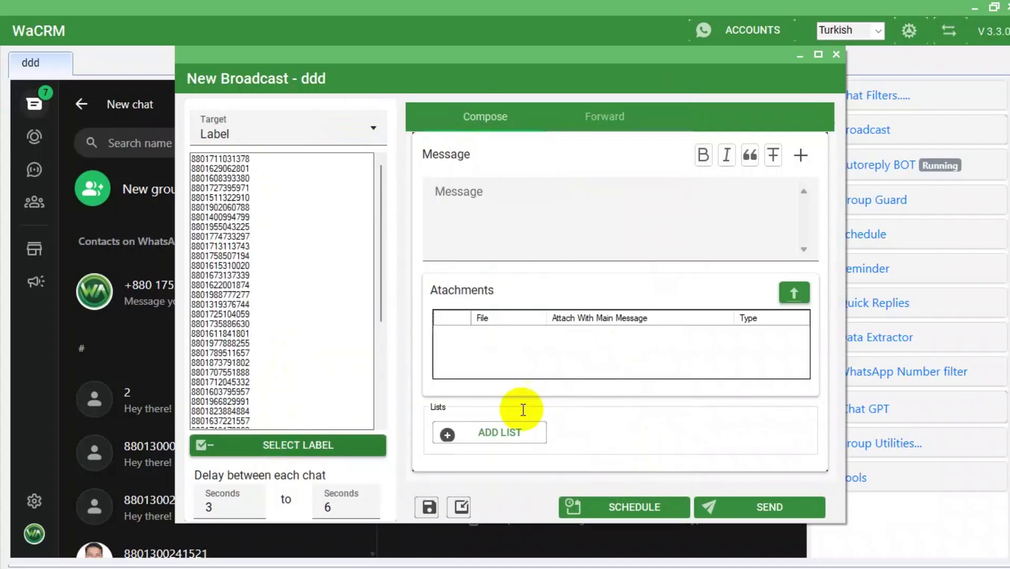
pyautogui.scroll(-3, 257, 225)
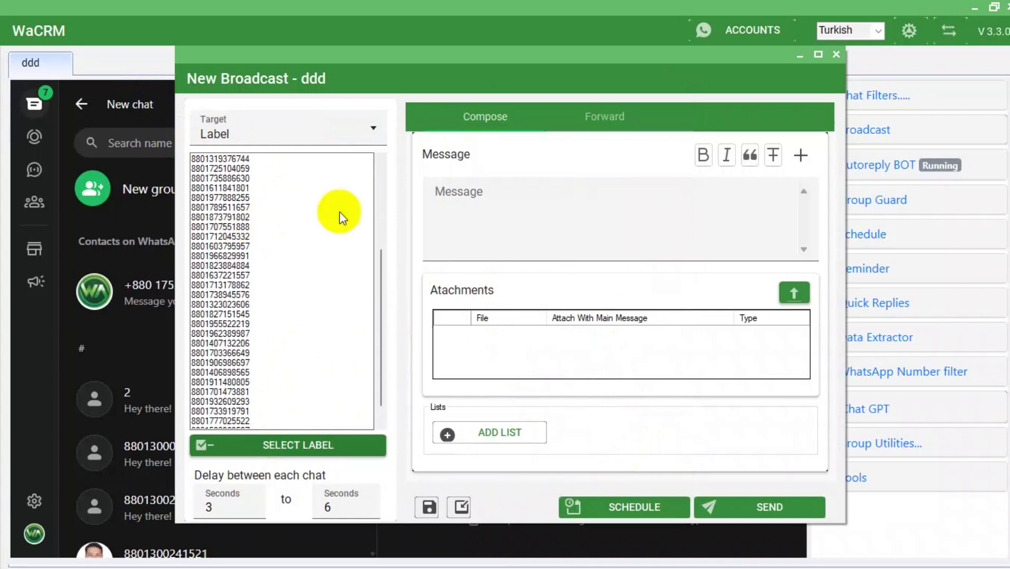
pyautogui.click(313, 140)
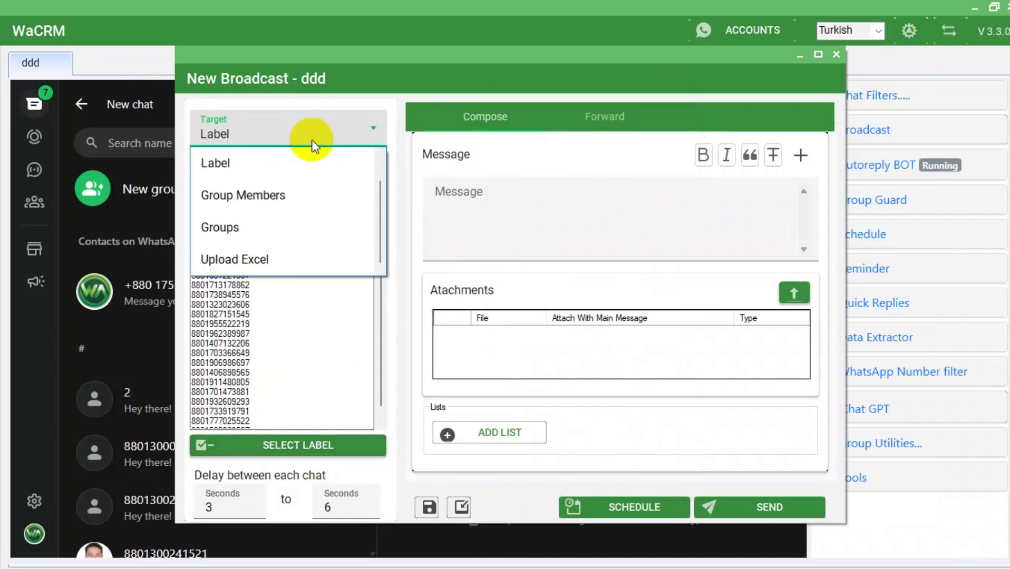
# Set Target to Upload Excel, import the GMapData spreadsheet and sort its rows by Number.
pyautogui.click(253, 267)
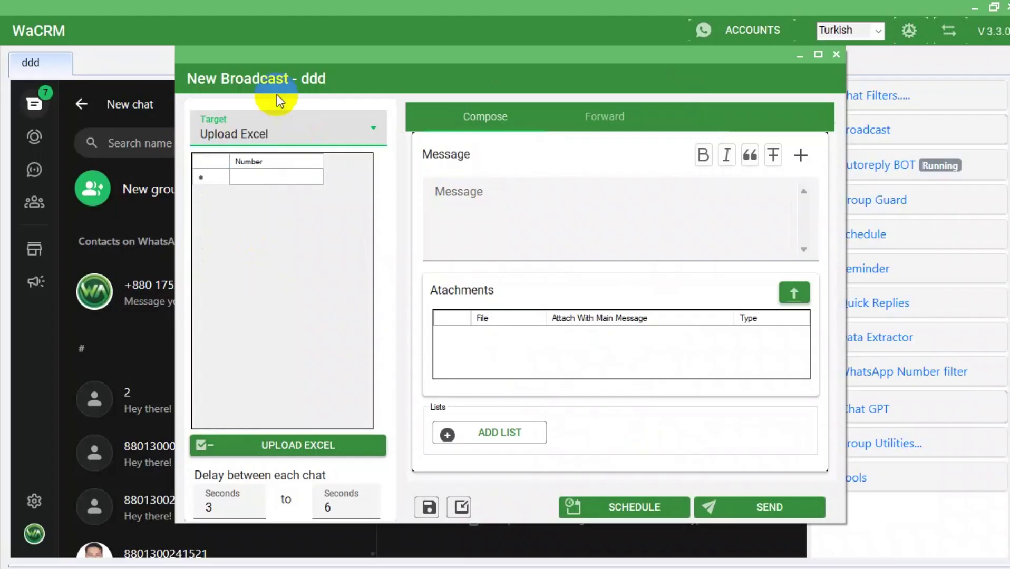
pyautogui.click(302, 444)
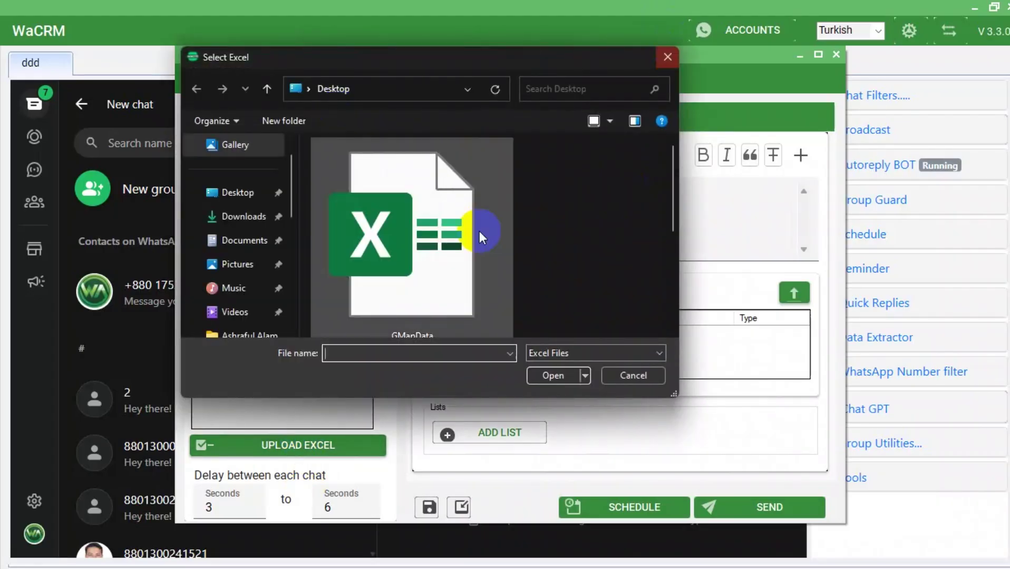
pyautogui.click(384, 314)
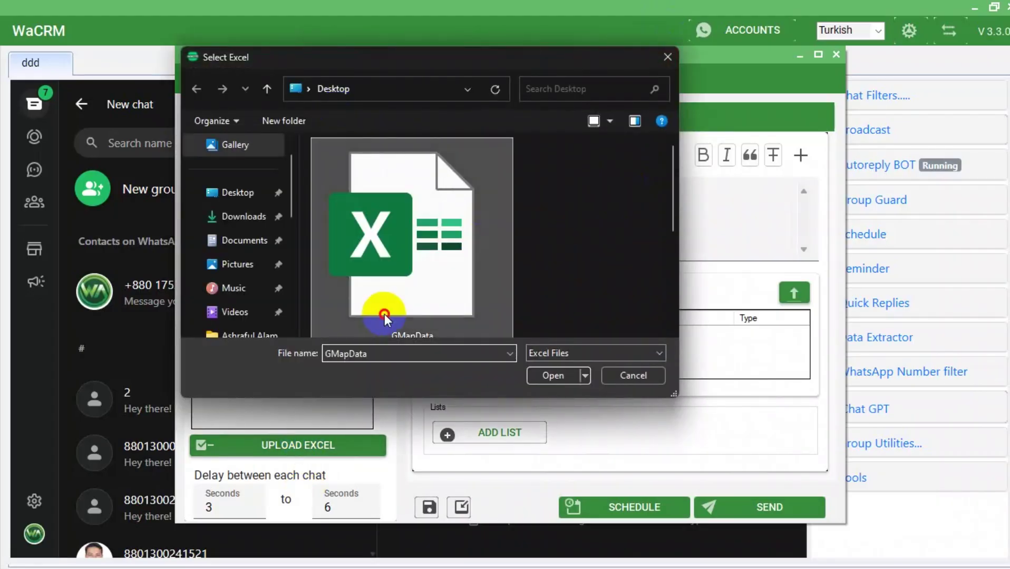
pyautogui.click(537, 368)
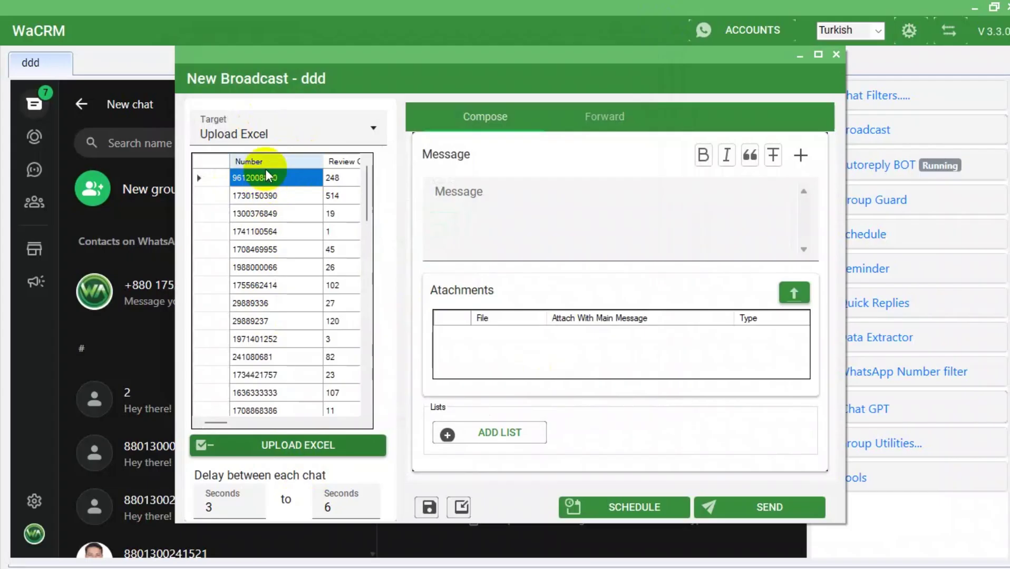
pyautogui.rightClick(268, 169)
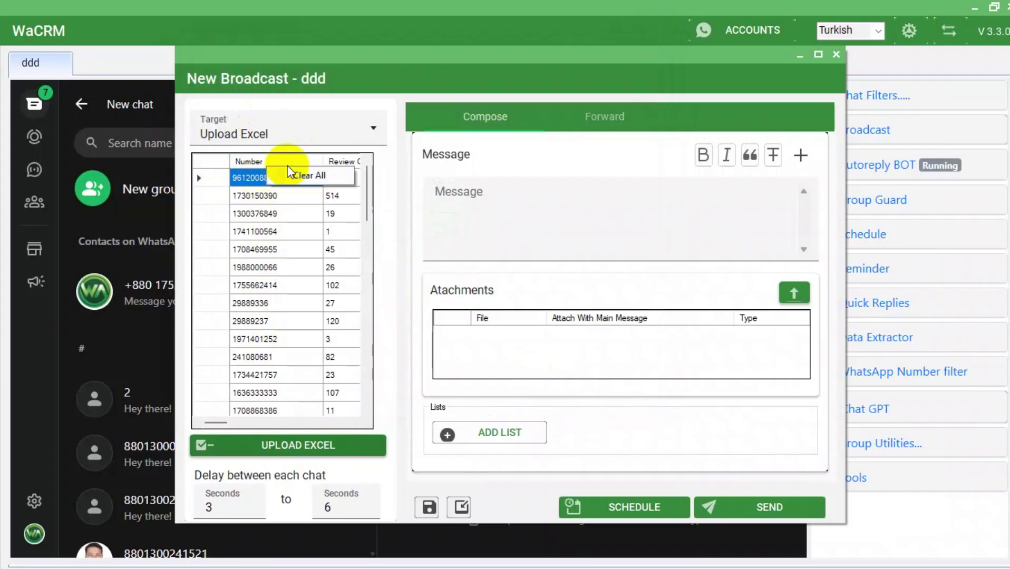
pyautogui.click(246, 161)
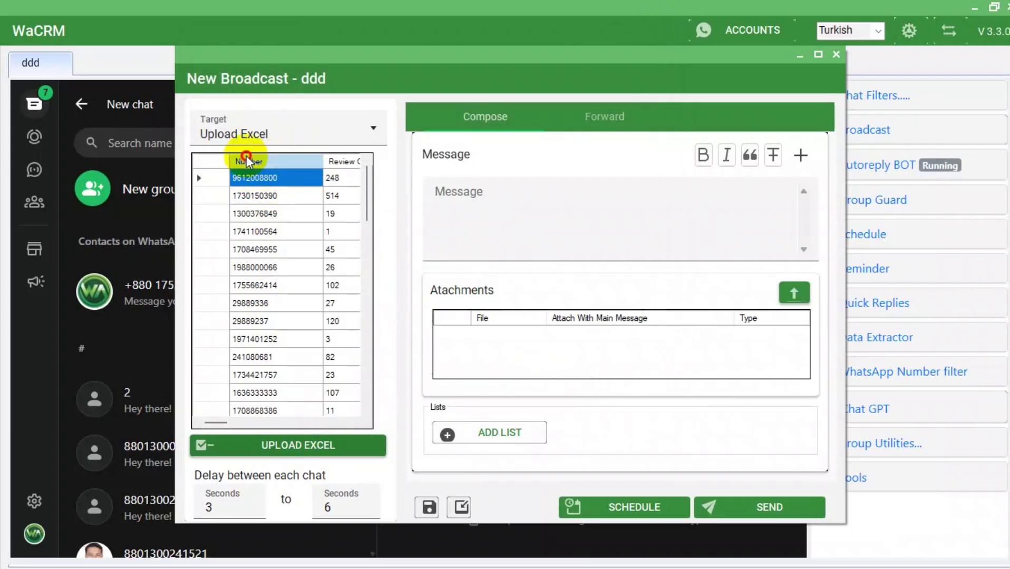
pyautogui.click(246, 160)
pyautogui.rightClick(246, 161)
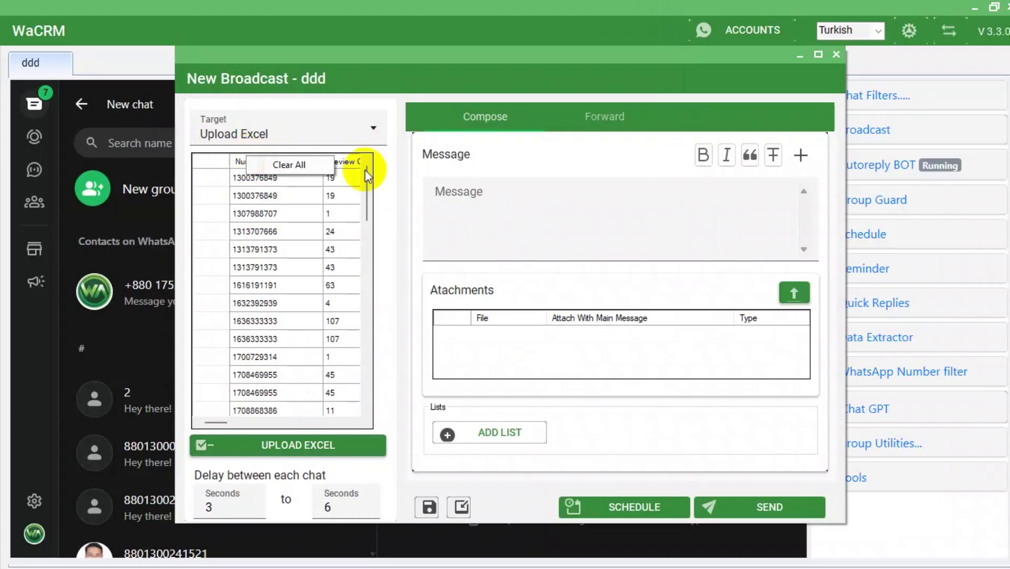
pyautogui.click(287, 132)
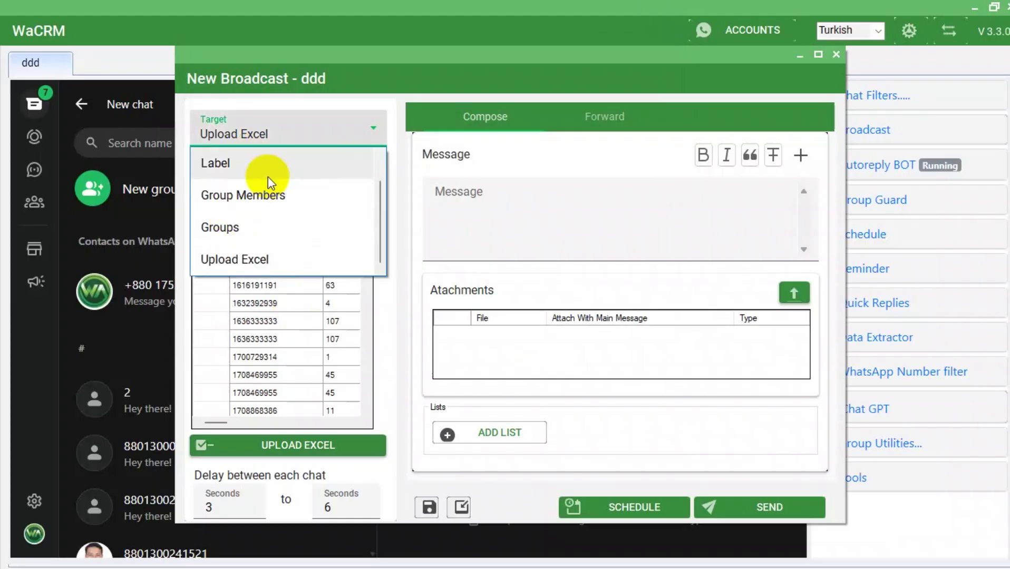
# Switch Target to Group Members and preview the WhatsApp Marketing group's three members.
pyautogui.click(264, 199)
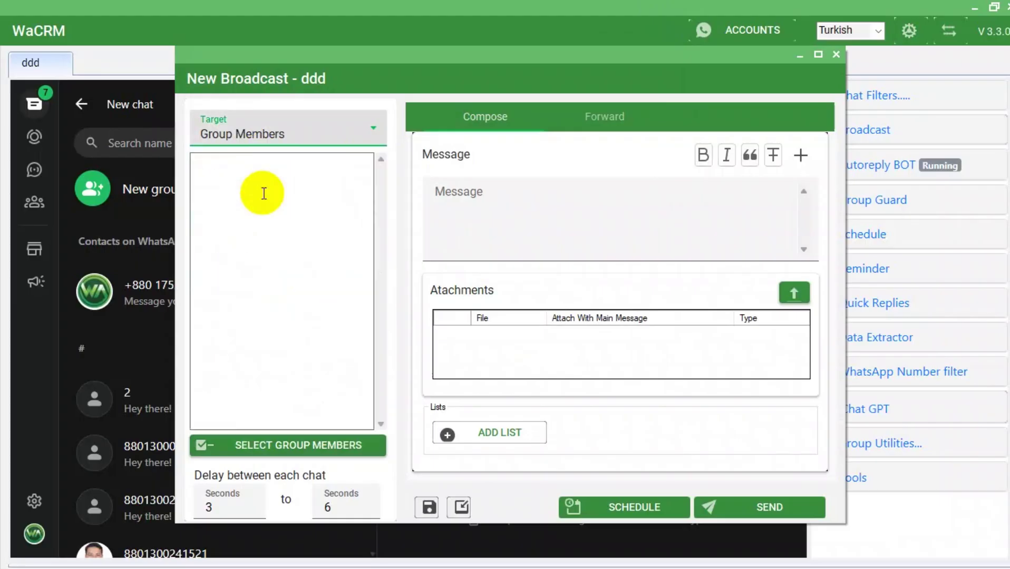
pyautogui.click(329, 451)
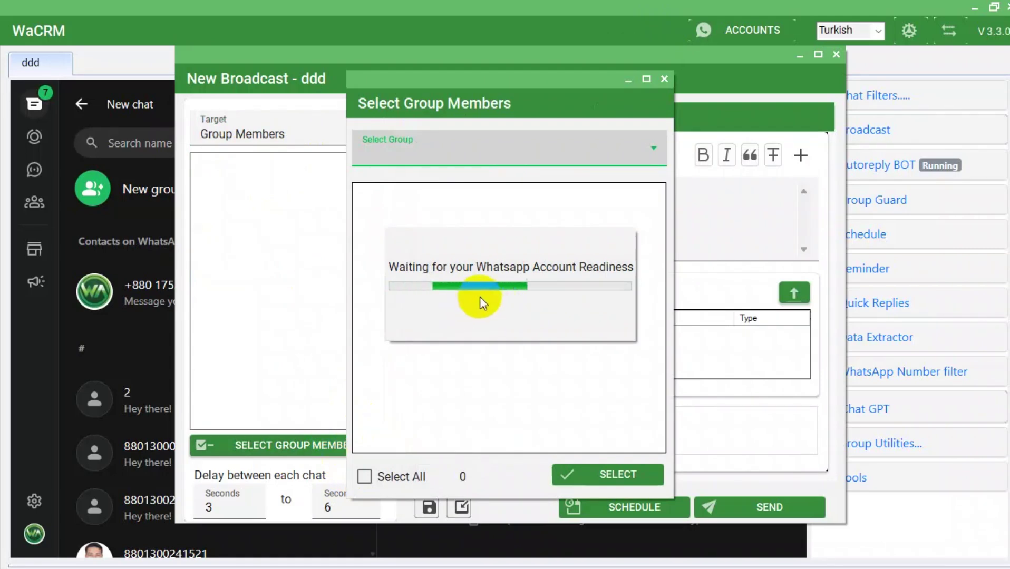
pyautogui.click(543, 155)
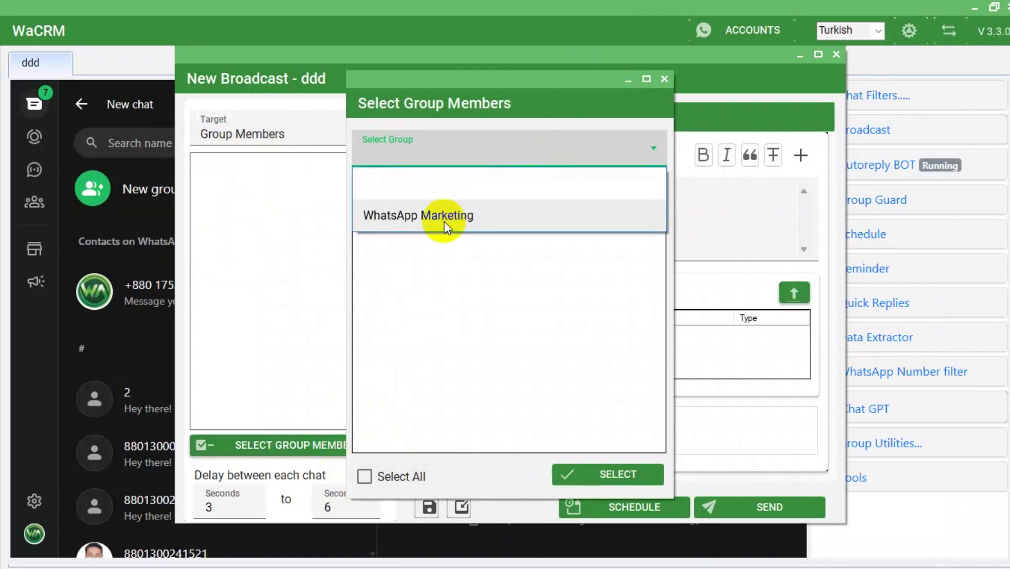
pyautogui.click(444, 221)
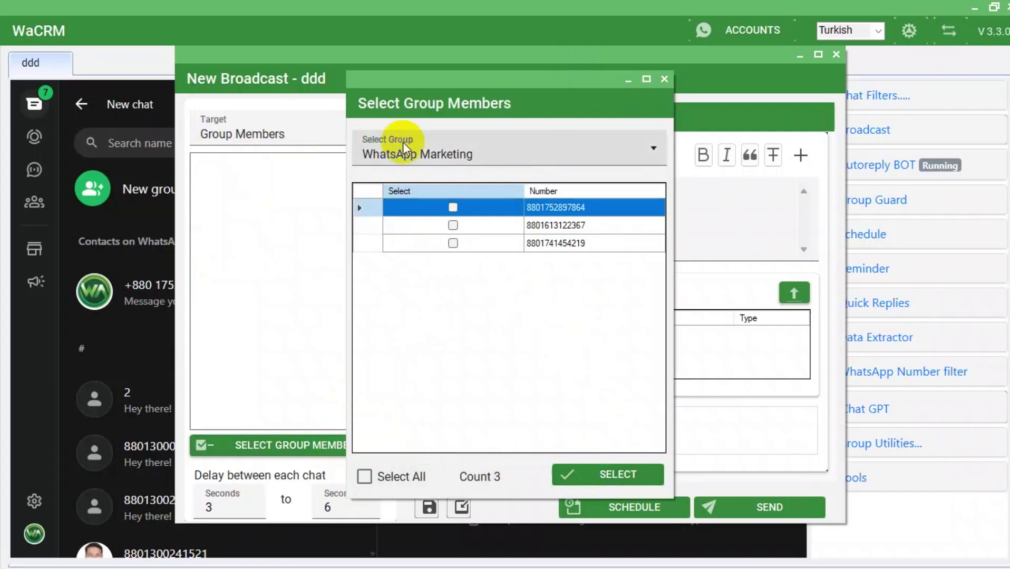
pyautogui.click(664, 79)
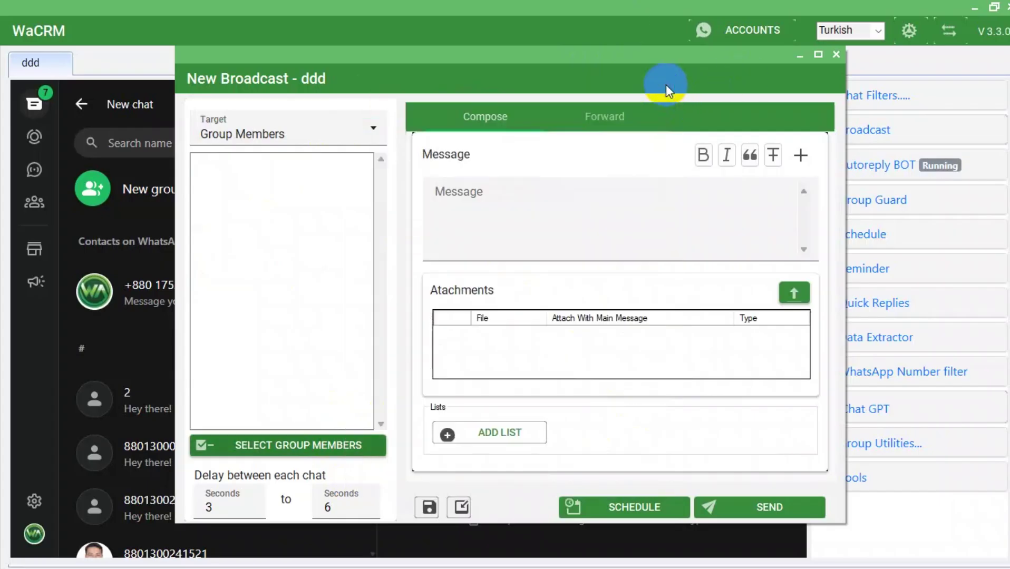
pyautogui.click(290, 134)
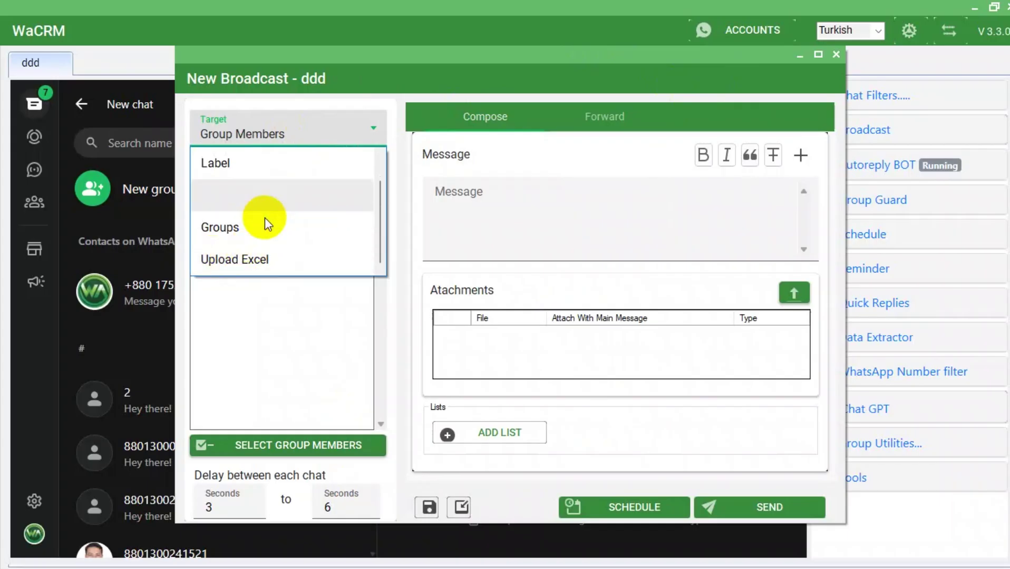
# Set Target to Groups and add the WhatsApp Marketing group as the broadcast recipient.
pyautogui.click(258, 226)
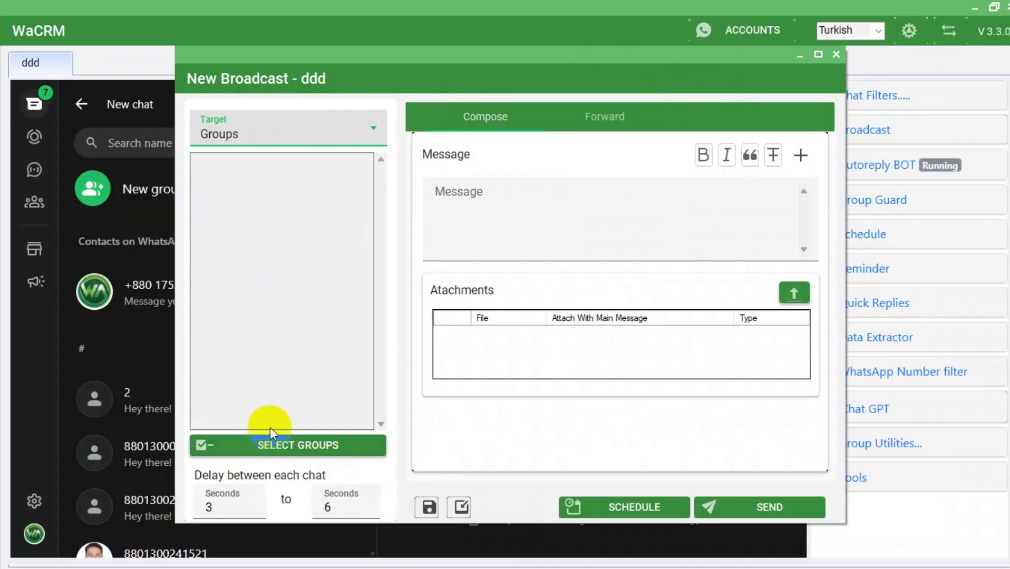
pyautogui.click(264, 449)
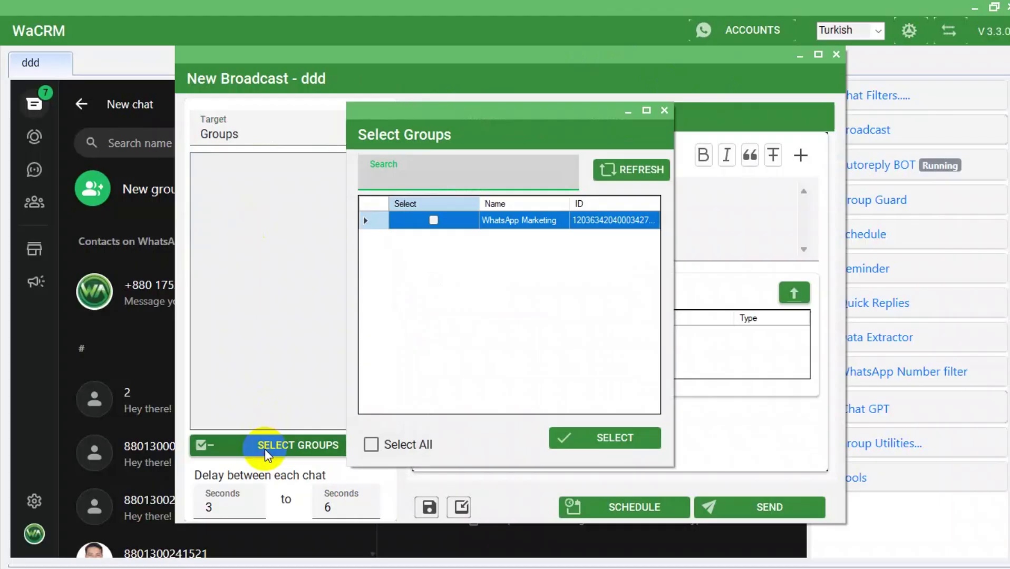
pyautogui.click(431, 219)
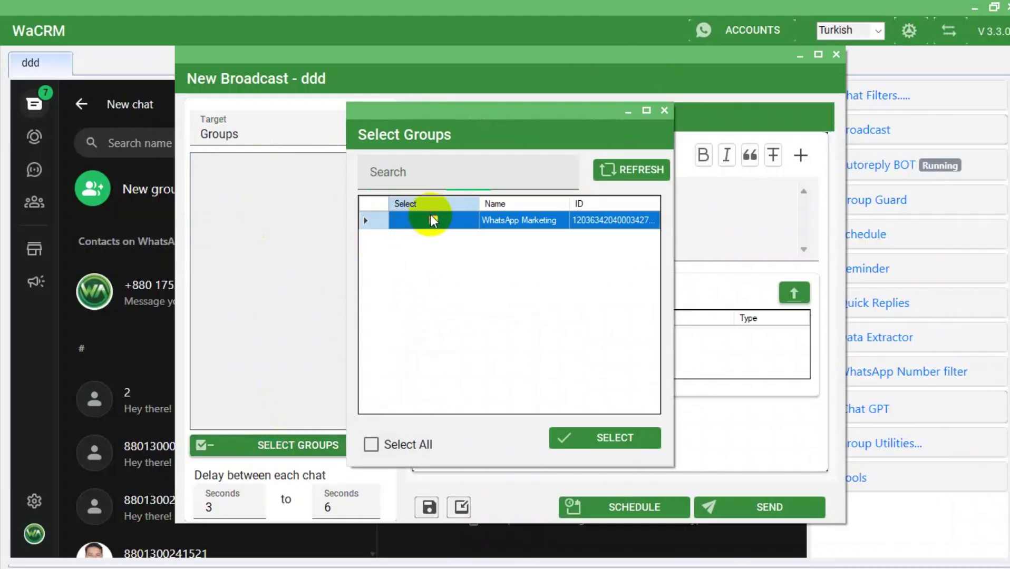
pyautogui.click(601, 440)
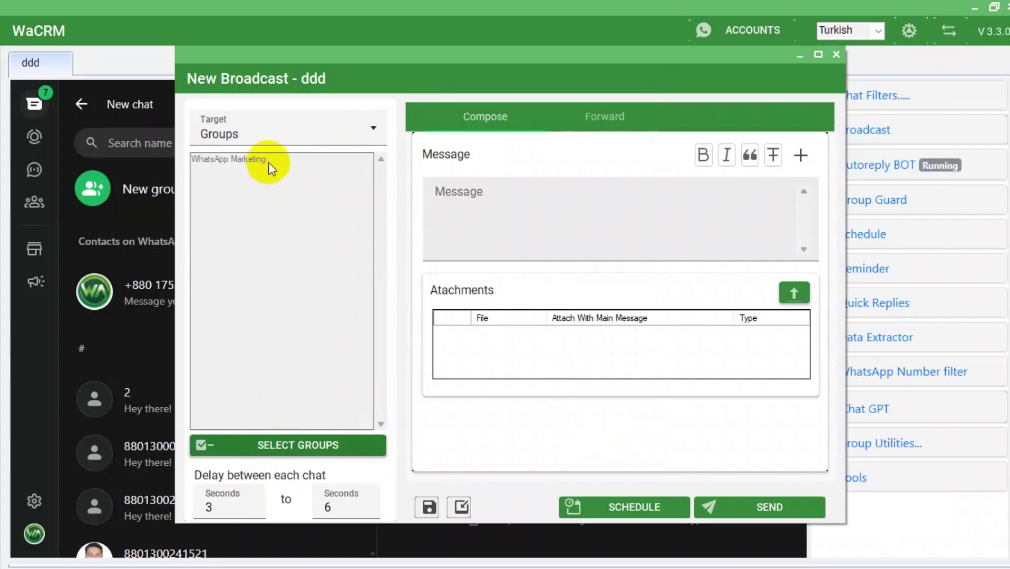
pyautogui.click(318, 127)
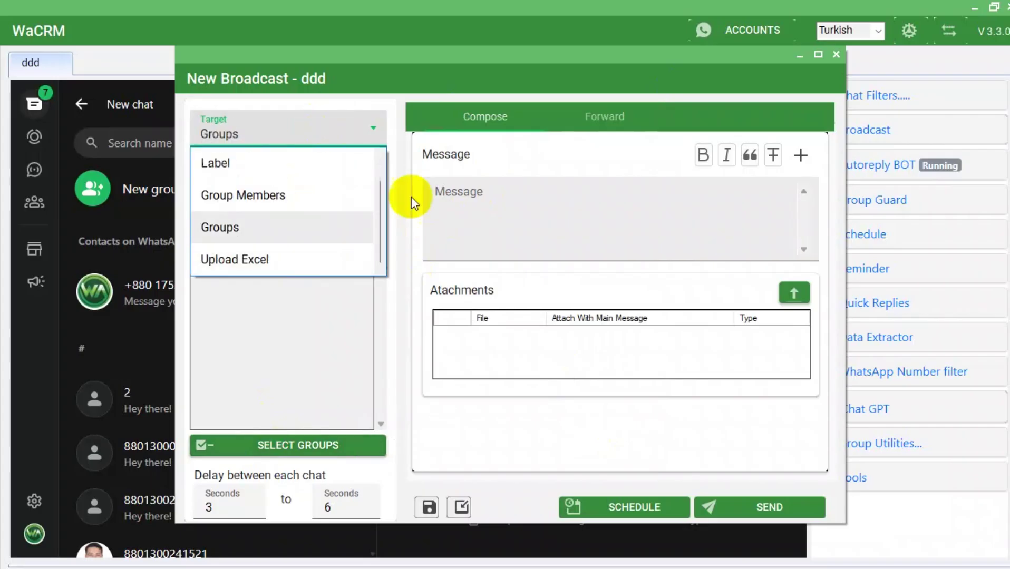
pyautogui.click(319, 351)
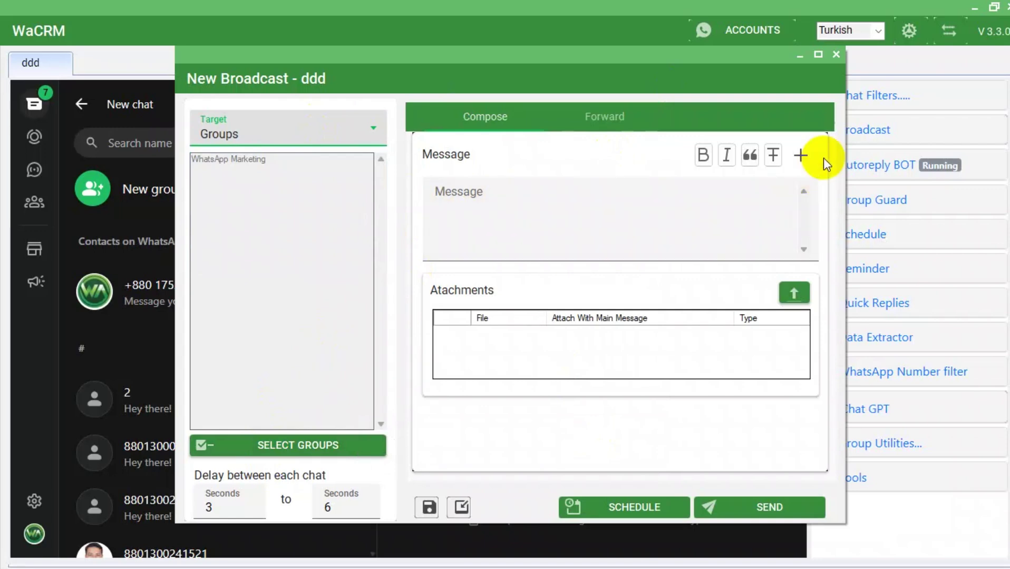
# Close the broadcast, stop the Autoreply BOT and bring up an empty Add Rule form.
pyautogui.click(836, 56)
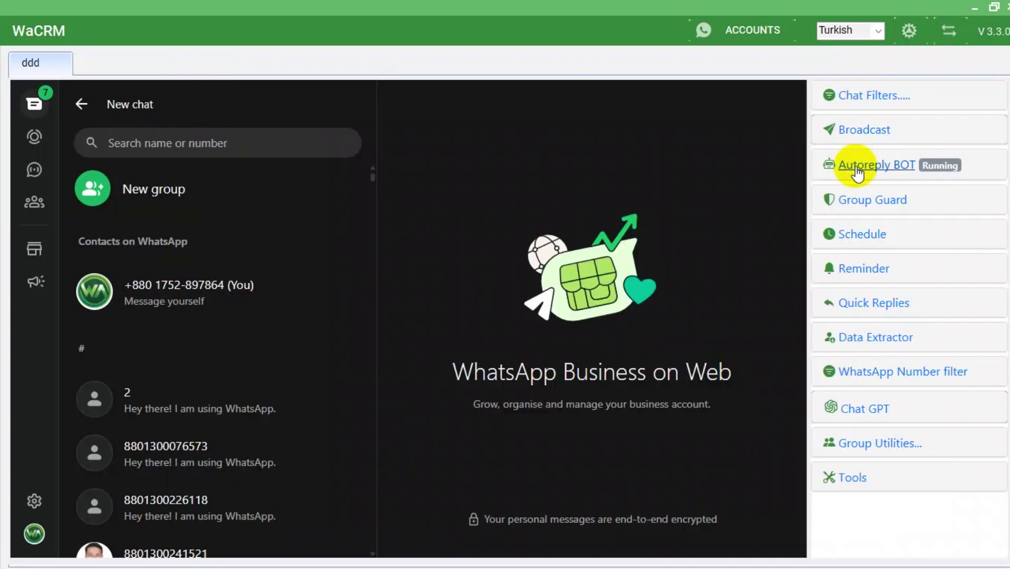
pyautogui.click(875, 166)
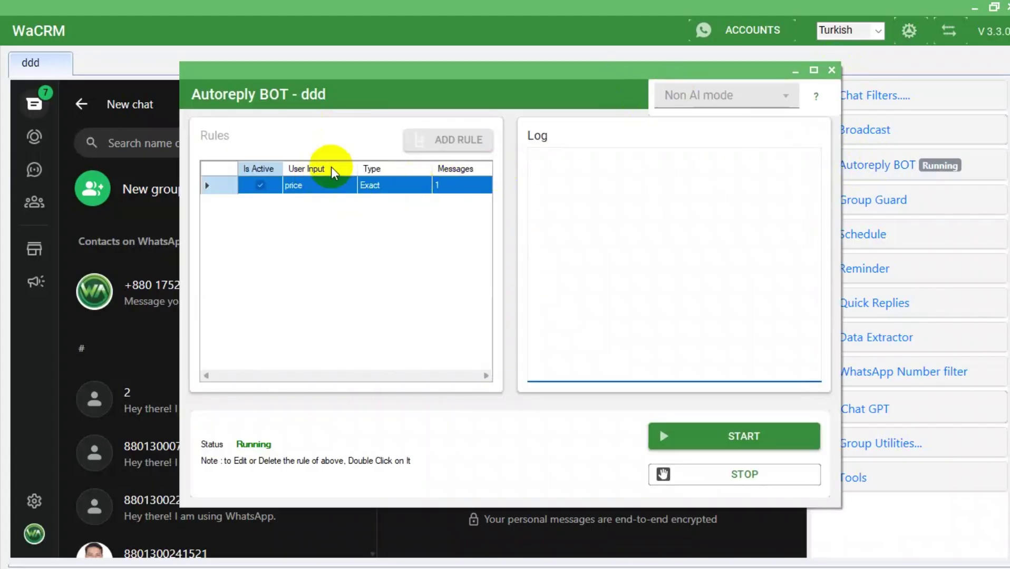
pyautogui.click(453, 109)
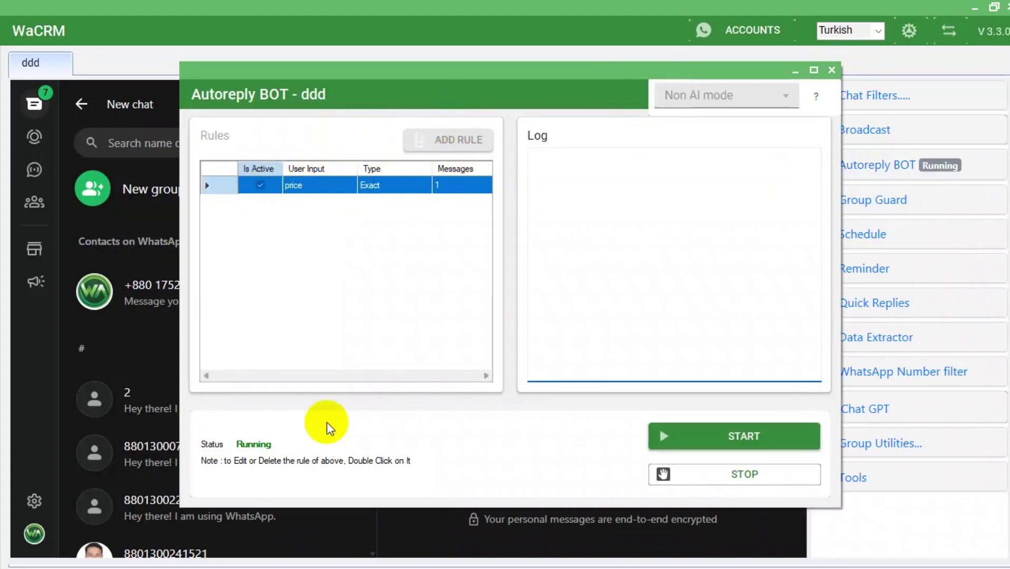
pyautogui.click(738, 471)
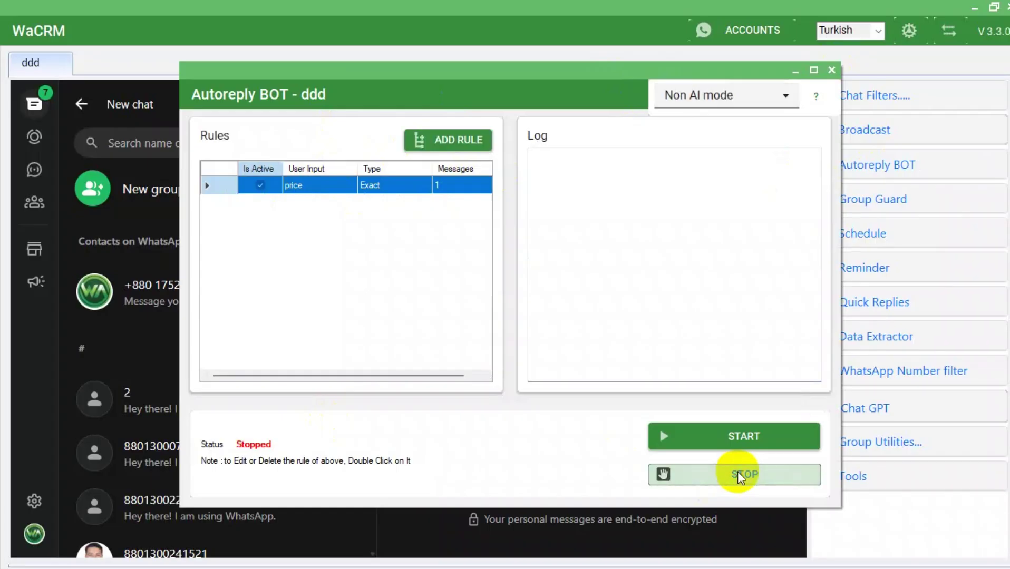
pyautogui.click(447, 138)
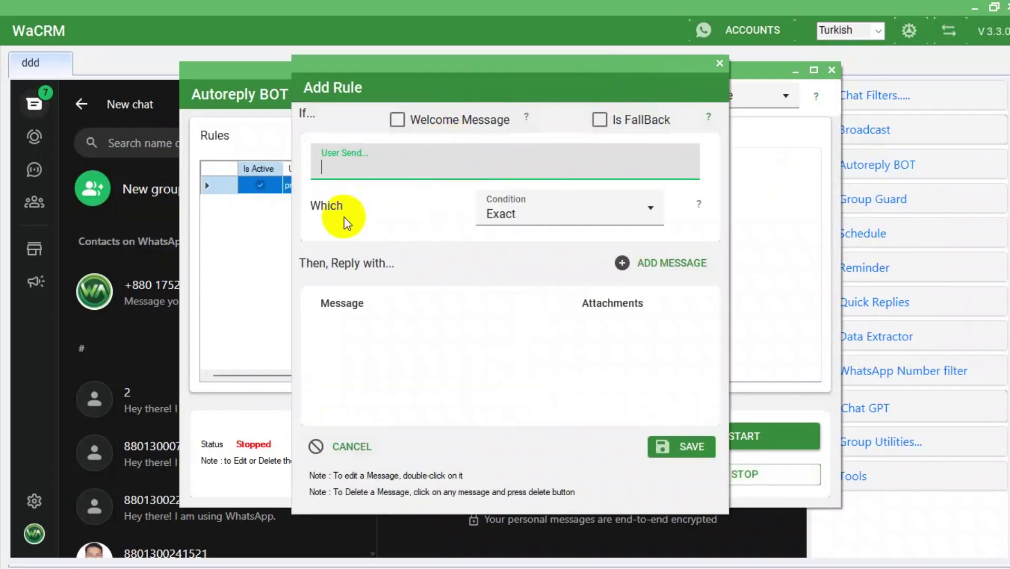
# Discard the new rule form and delete the existing price autoreply rule.
pyautogui.click(719, 63)
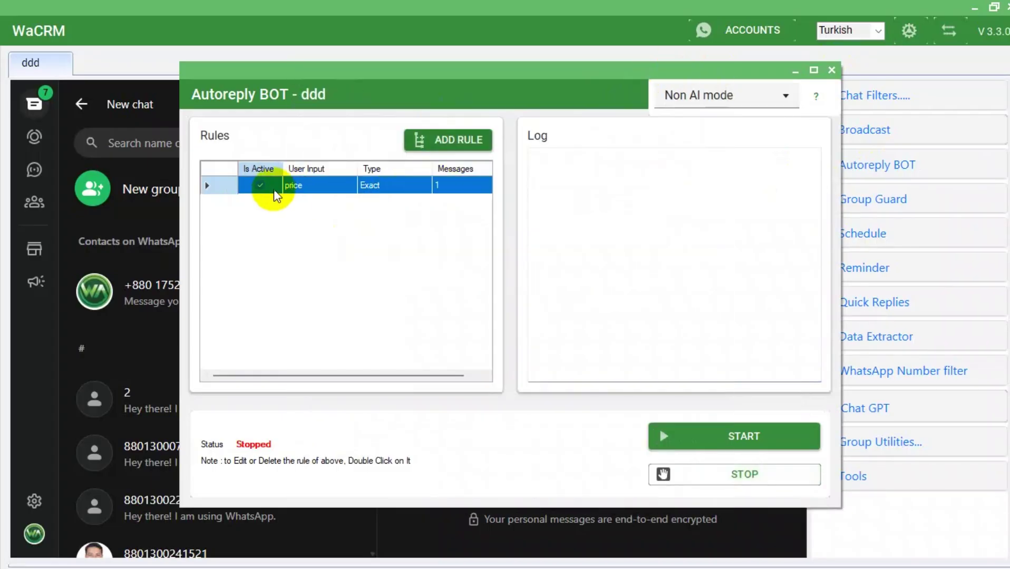
pyautogui.click(259, 186)
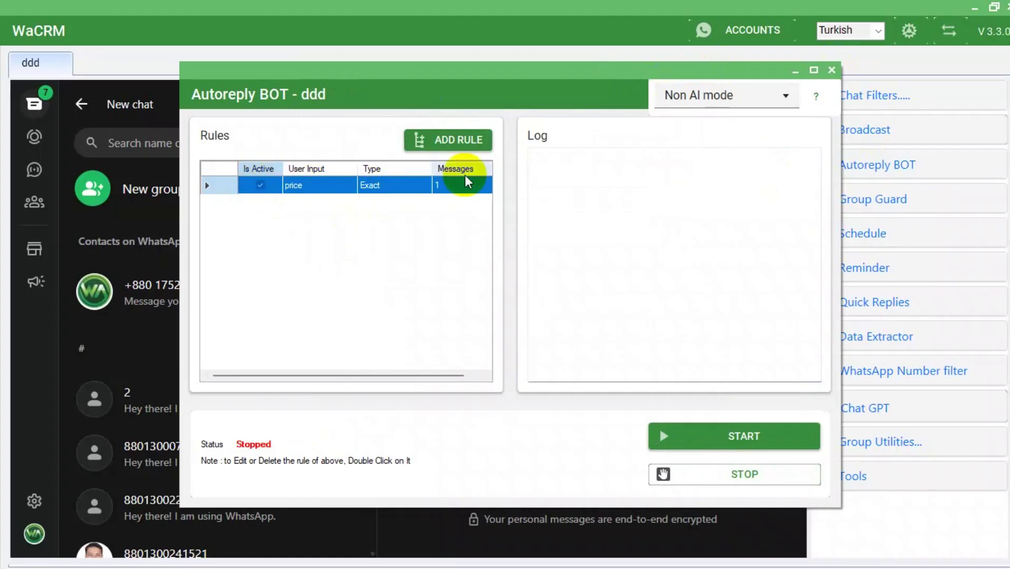
pyautogui.click(720, 477)
pyautogui.doubleClick(388, 185)
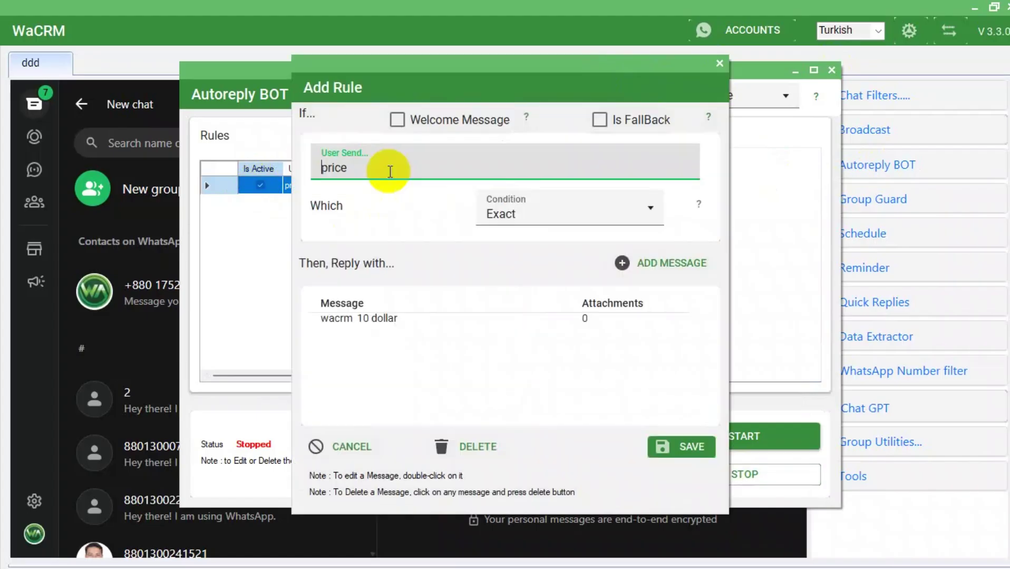
pyautogui.doubleClick(354, 168)
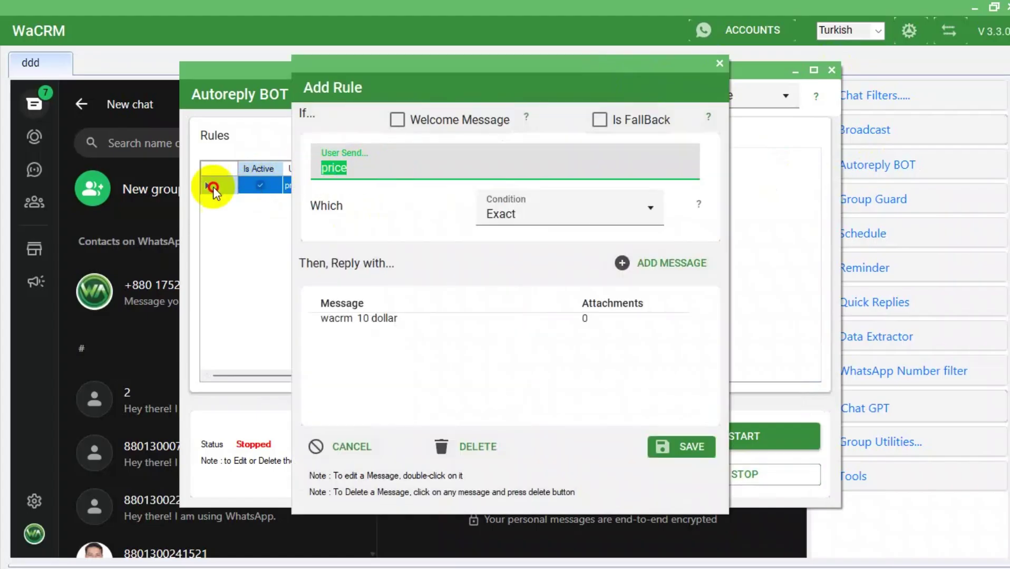
pyautogui.click(473, 447)
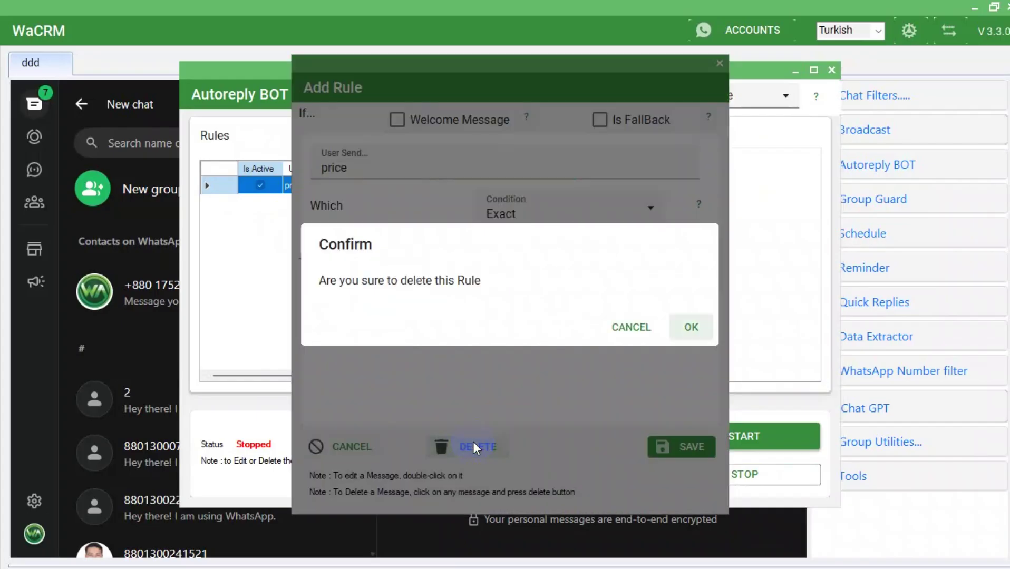
pyautogui.click(691, 328)
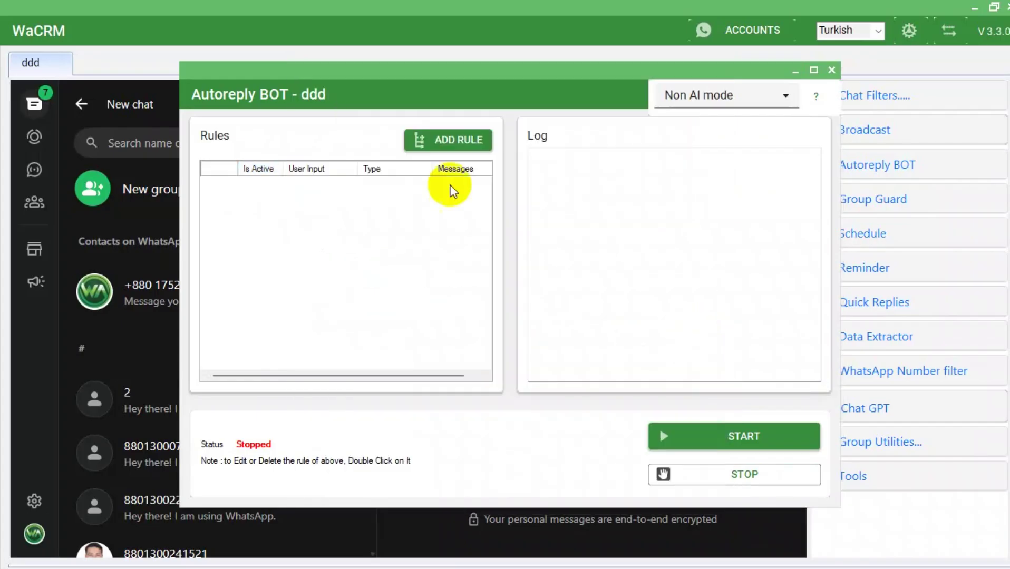
# Add and save a StartFrom rule for 'price' replying 'wasender 10$'.
pyautogui.click(429, 138)
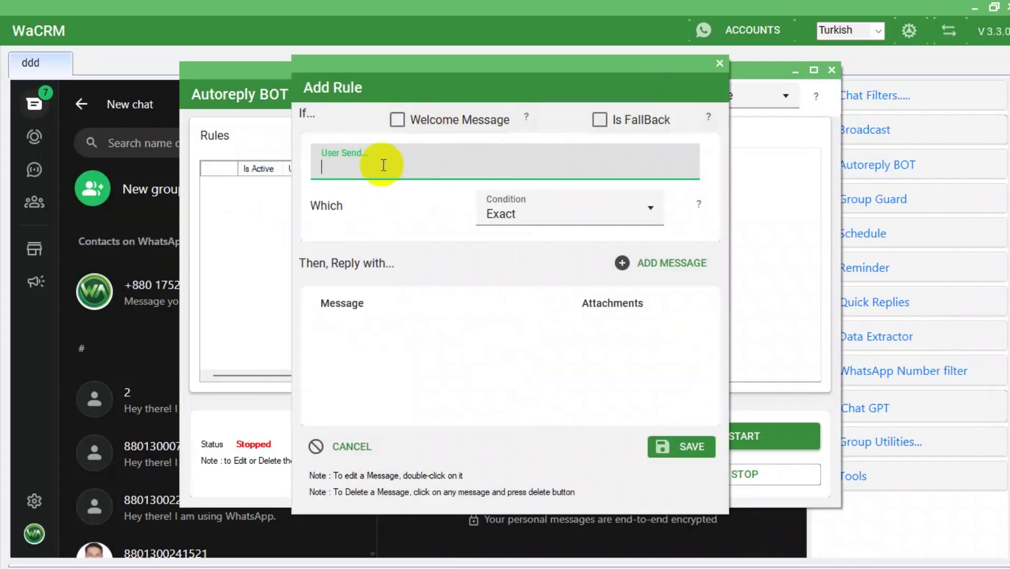
pyautogui.write('price')
pyautogui.click(572, 214)
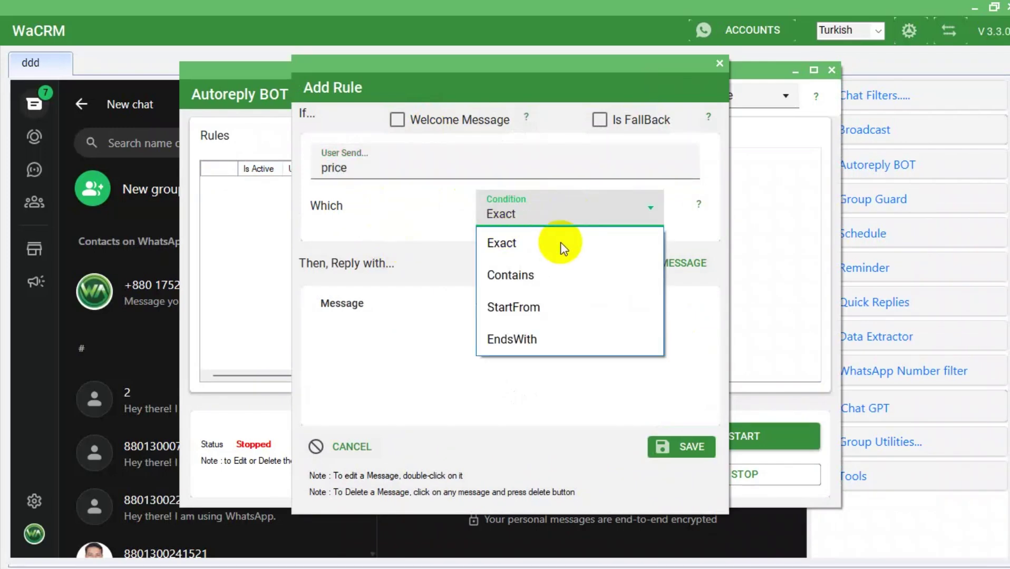
pyautogui.click(515, 306)
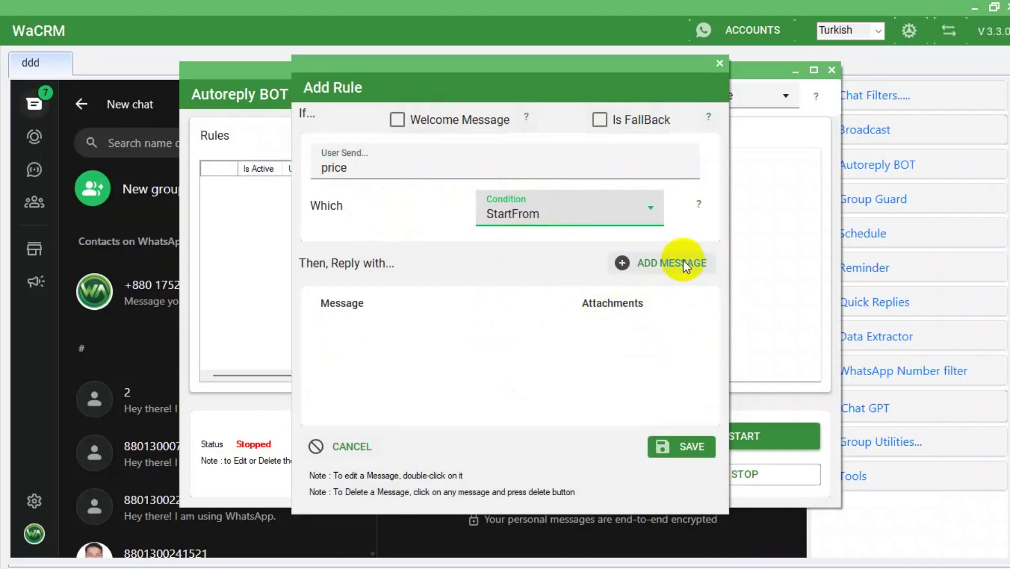
pyautogui.click(652, 263)
pyautogui.write('w')
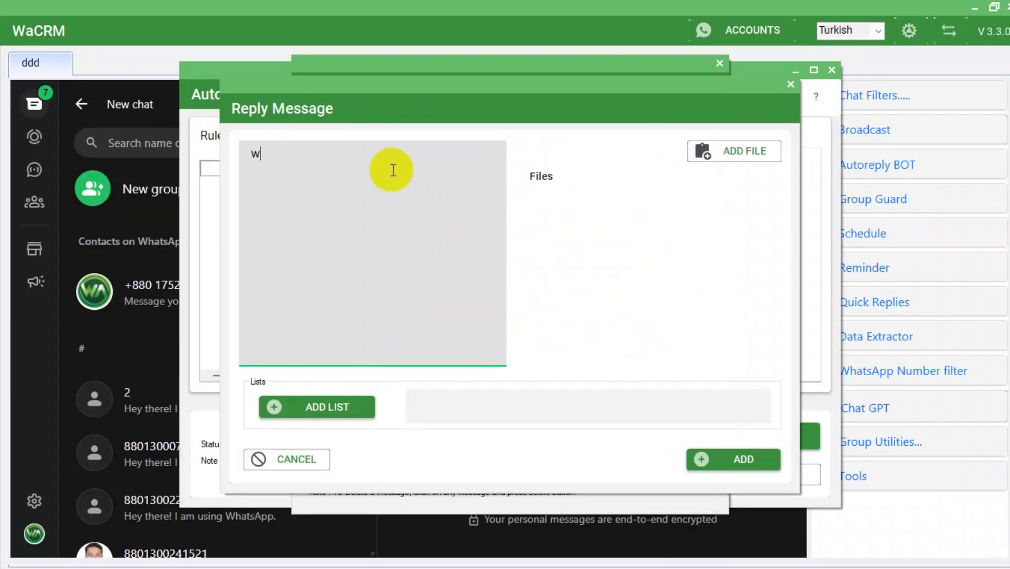
pyautogui.write('asender 10$')
pyautogui.click(710, 451)
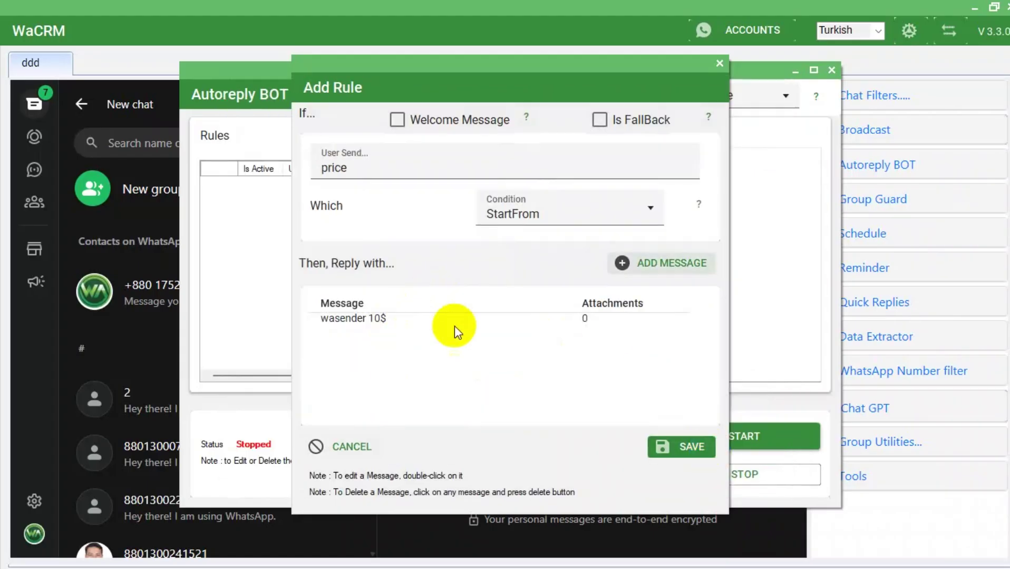
pyautogui.click(676, 447)
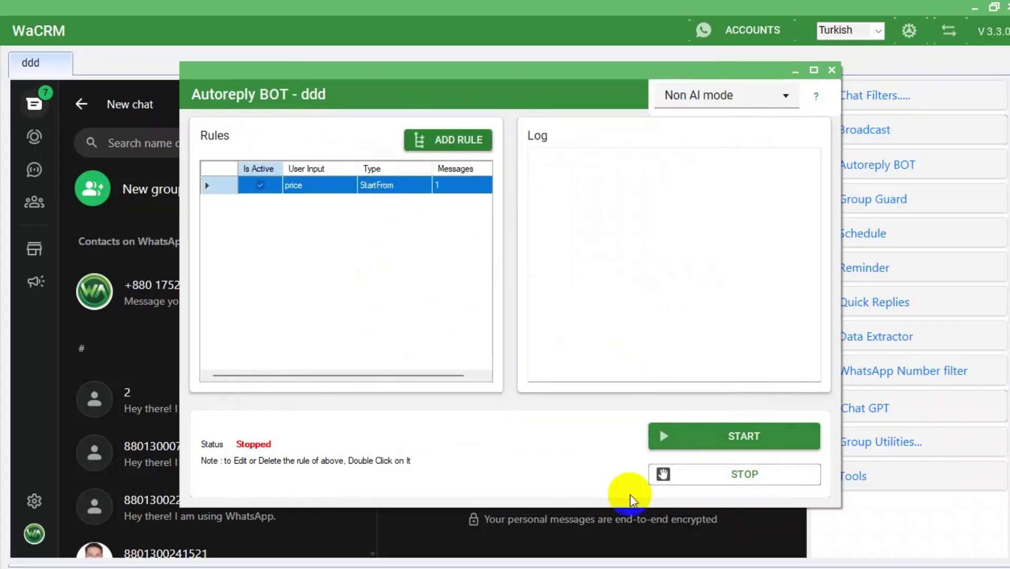
# Start the Autoreply BOT and confirm in WhatsApp that a price message got 'wasender 10$' back.
pyautogui.click(742, 436)
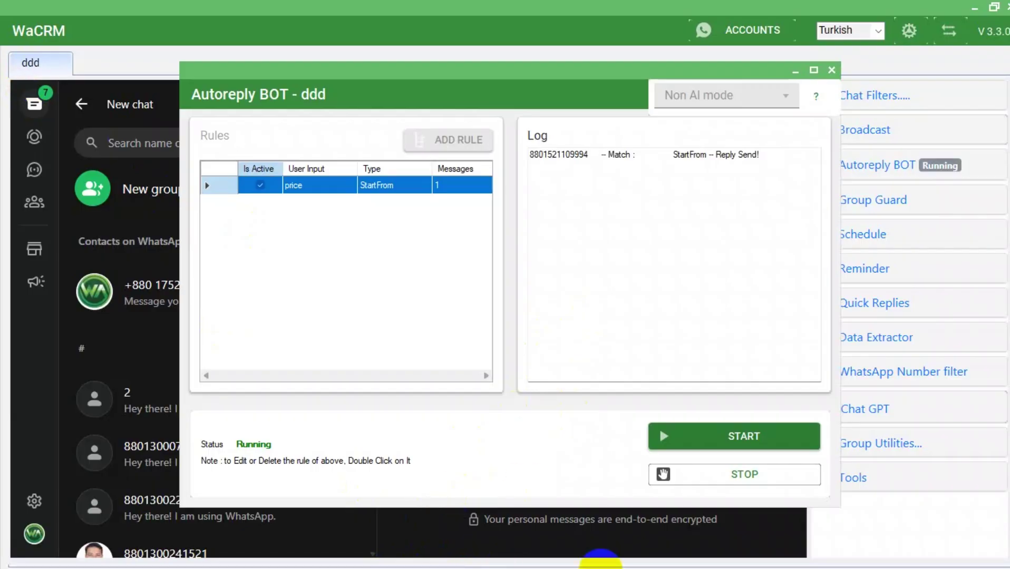
pyautogui.click(601, 559)
pyautogui.click(144, 133)
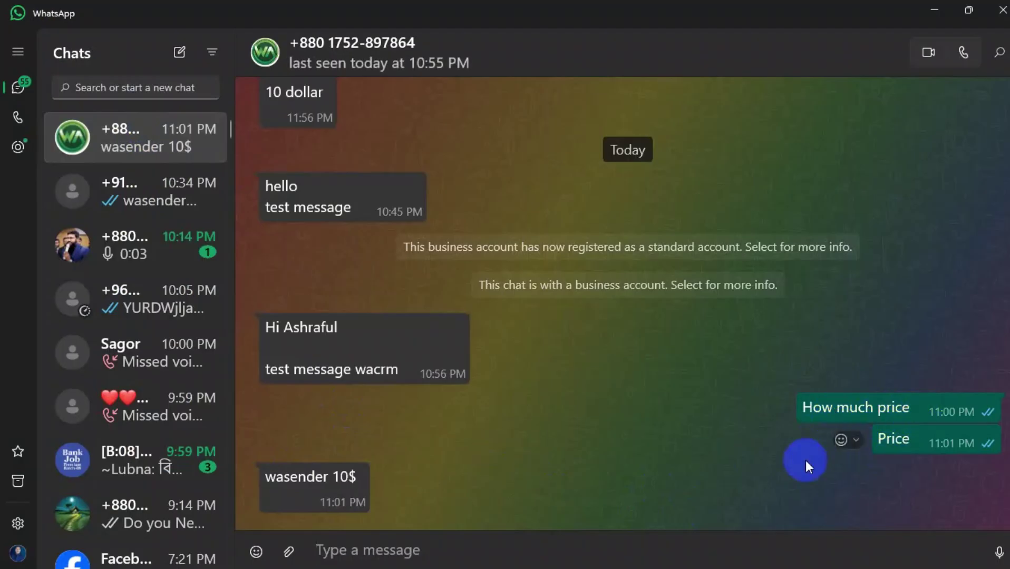
pyautogui.moveTo(628, 556)
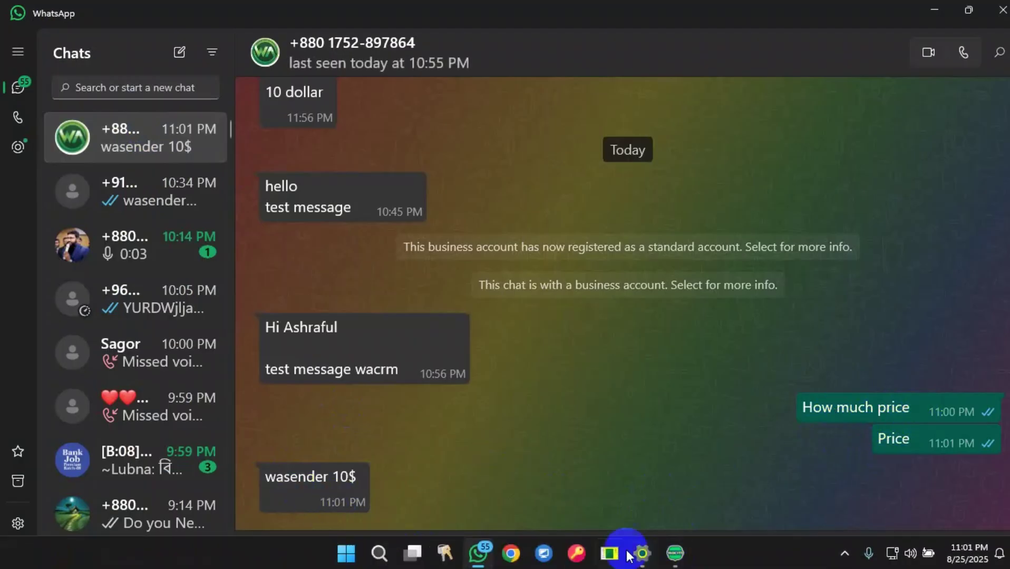
pyautogui.click(675, 558)
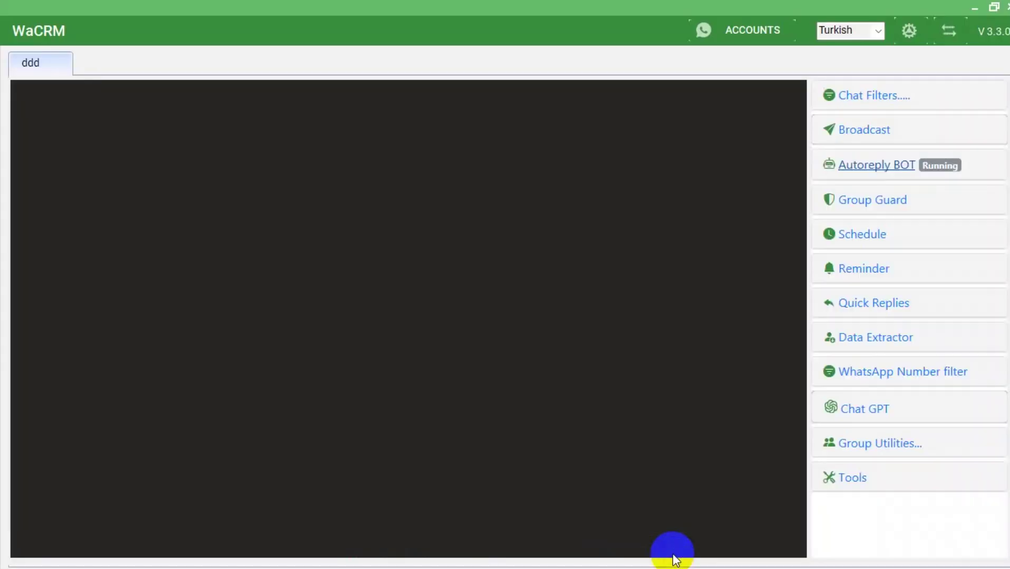
# Stop the bot, change the price rule's condition to Contains, save it and restart the bot.
pyautogui.click(872, 166)
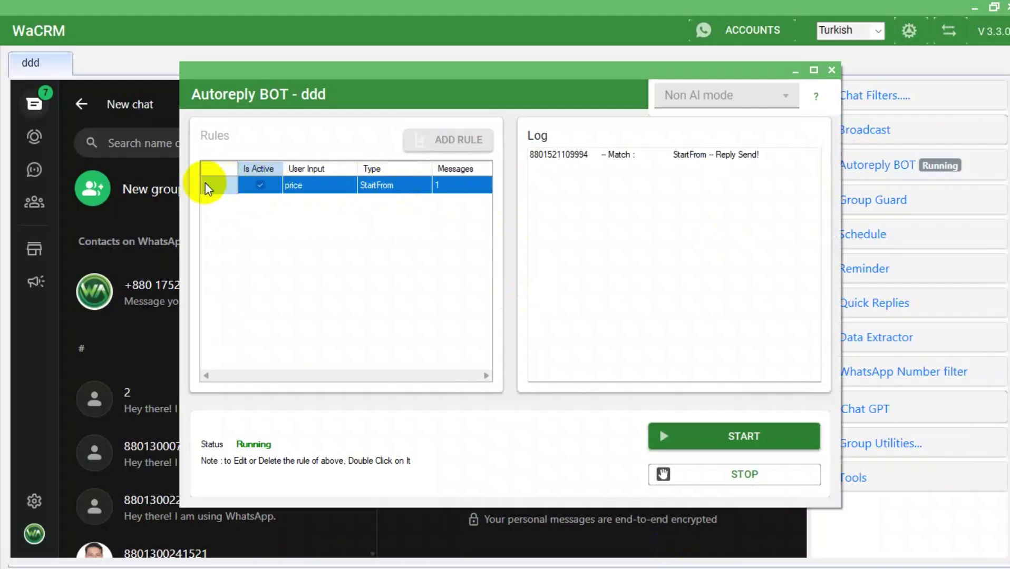
pyautogui.click(757, 475)
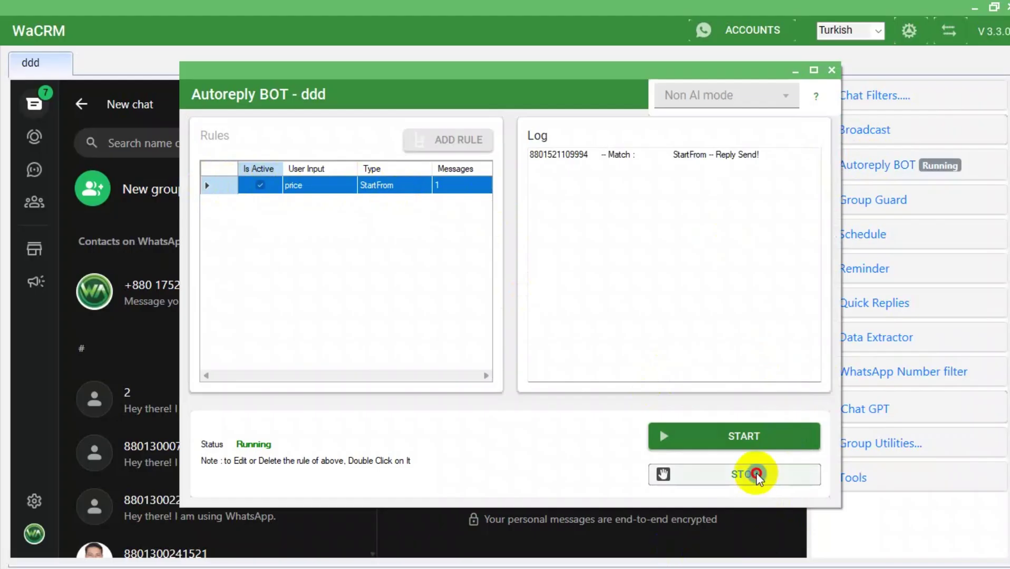
pyautogui.doubleClick(252, 183)
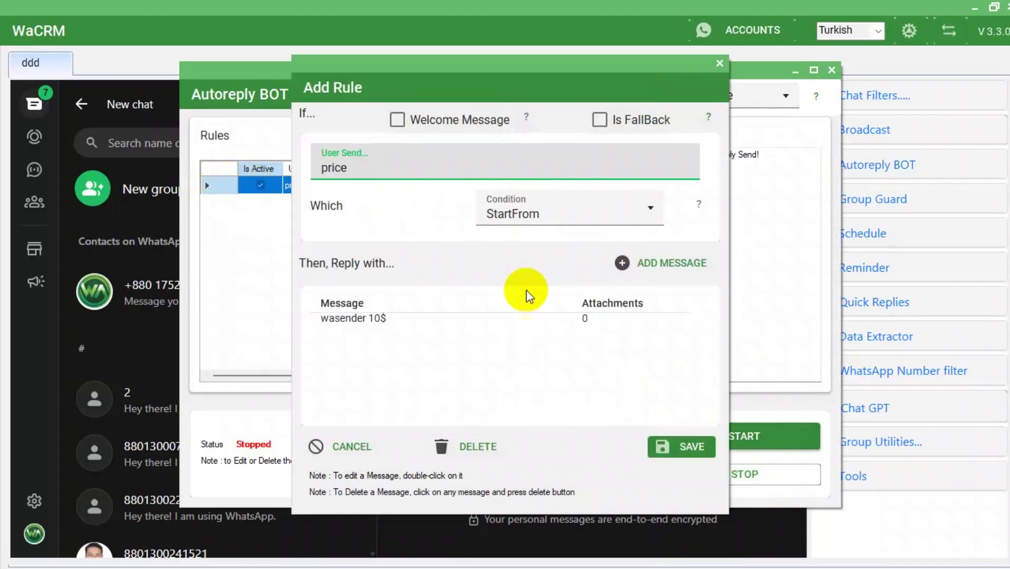
pyautogui.click(563, 221)
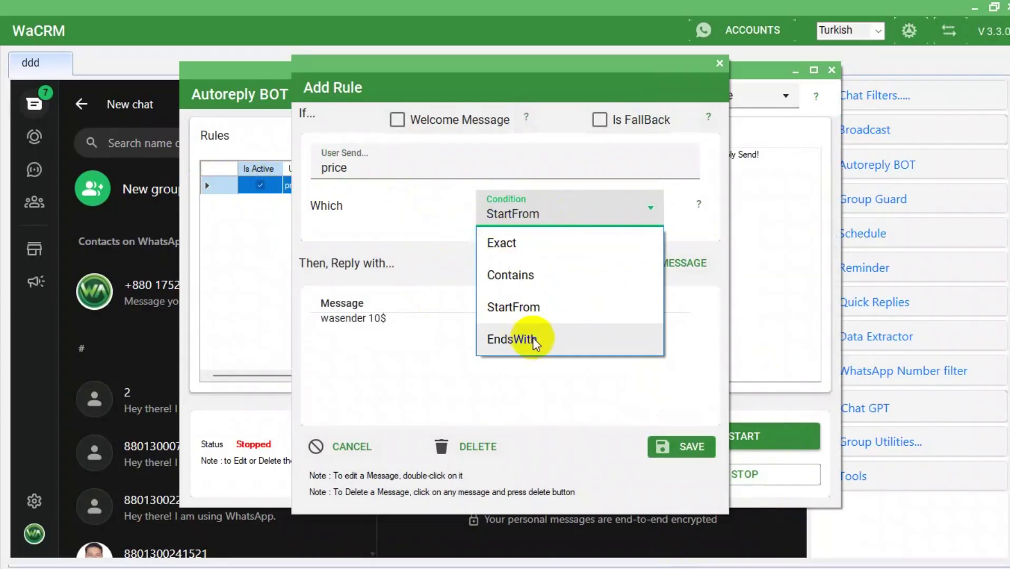
pyautogui.click(538, 287)
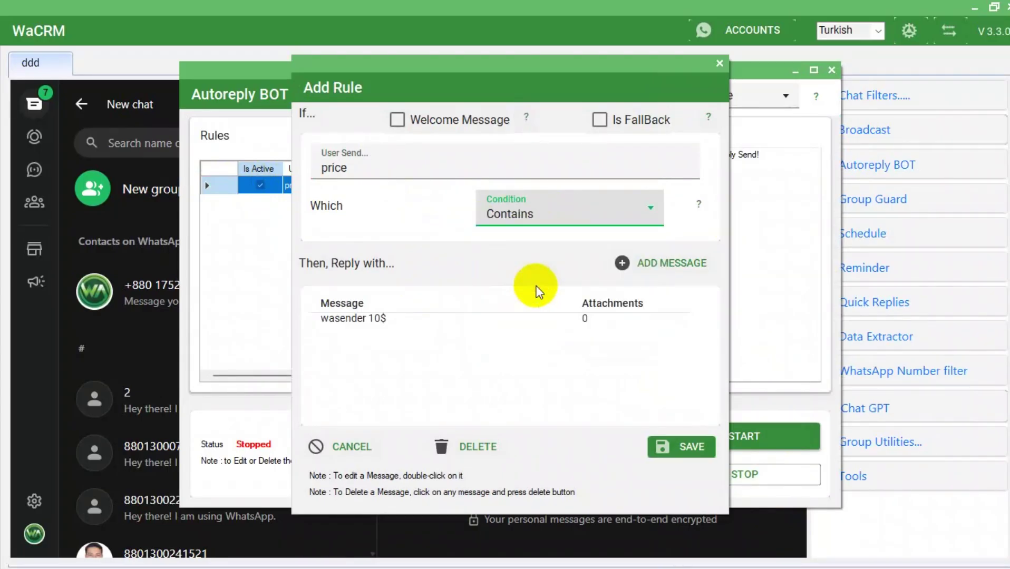
pyautogui.click(689, 447)
pyautogui.click(728, 441)
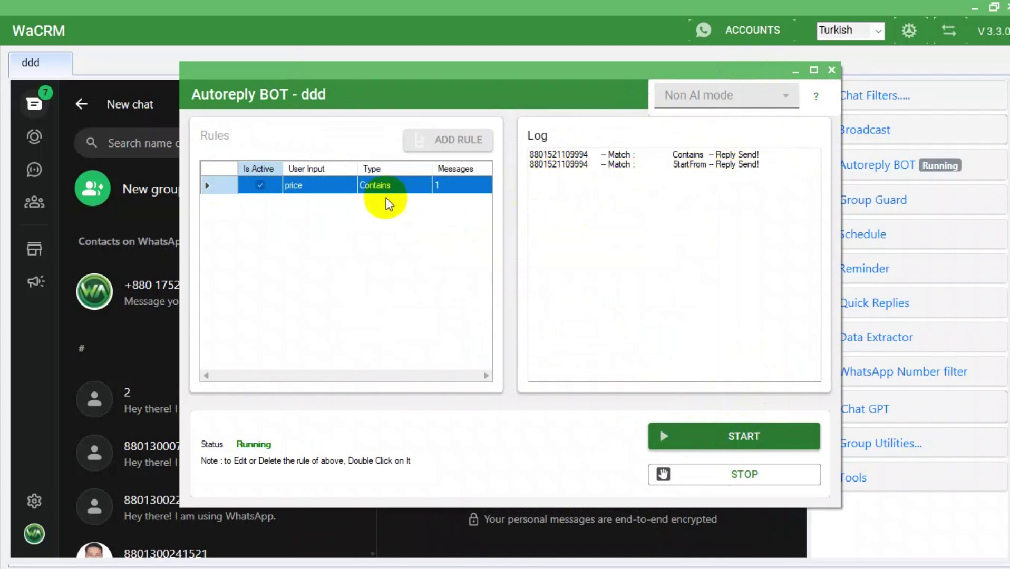
pyautogui.click(839, 70)
# Minimize WaCRM and view the test chat's automatic 'wasender 10$' reply to 'How much price'.
pyautogui.click(970, 3)
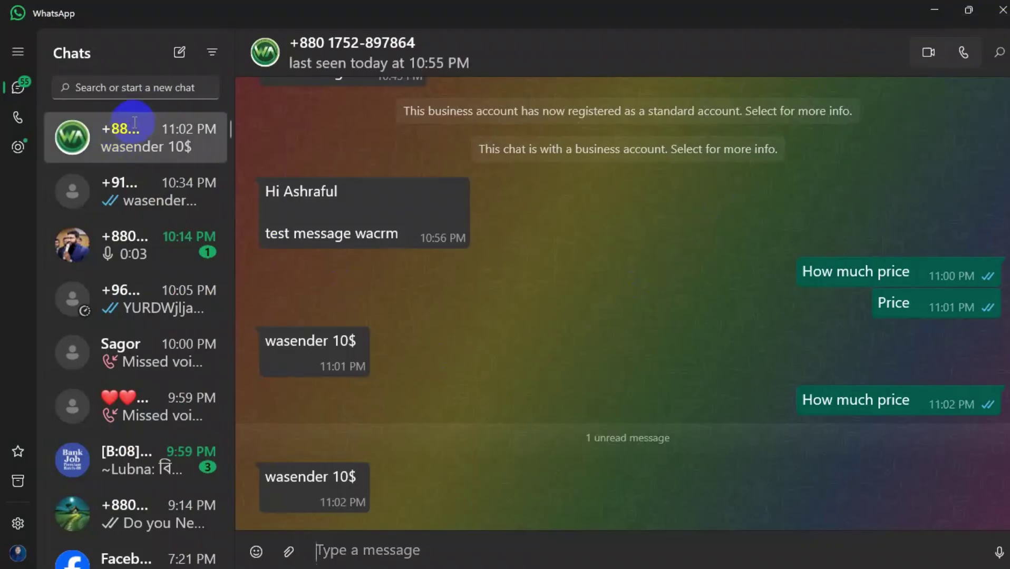
pyautogui.click(163, 134)
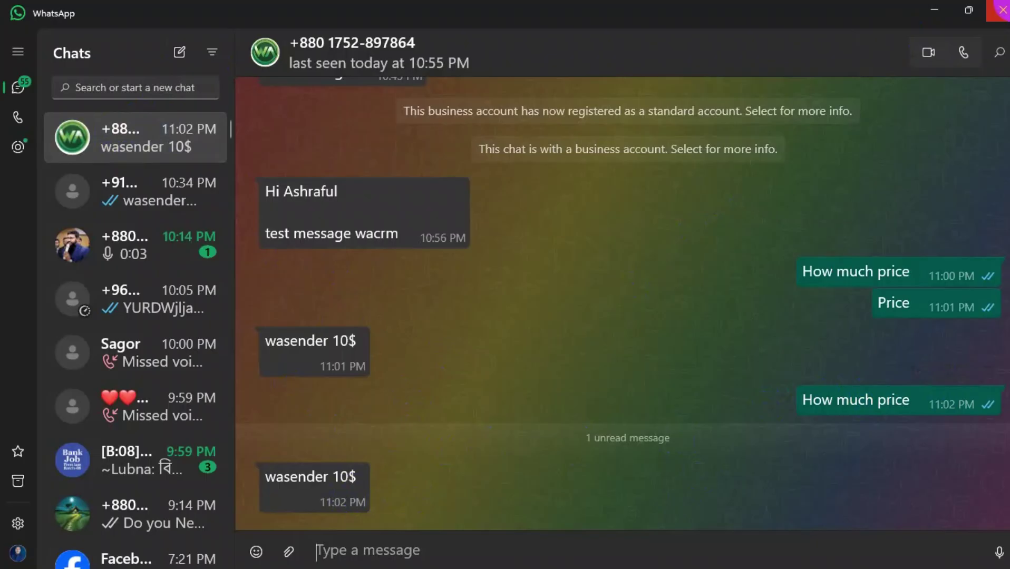
# Close WhatsApp Desktop and bring WaCRM back to the front.
pyautogui.click(1001, 9)
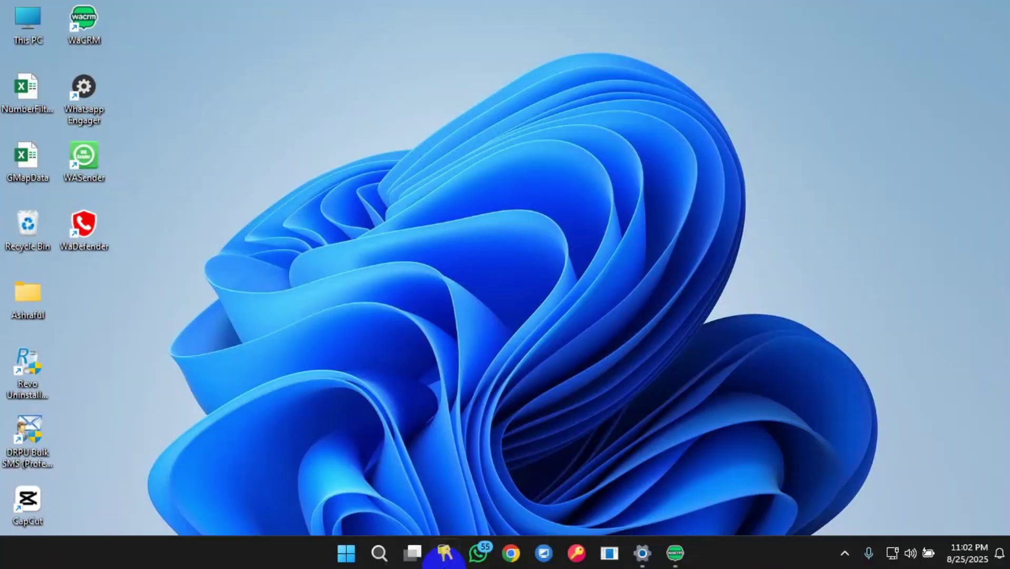
pyautogui.moveTo(674, 552)
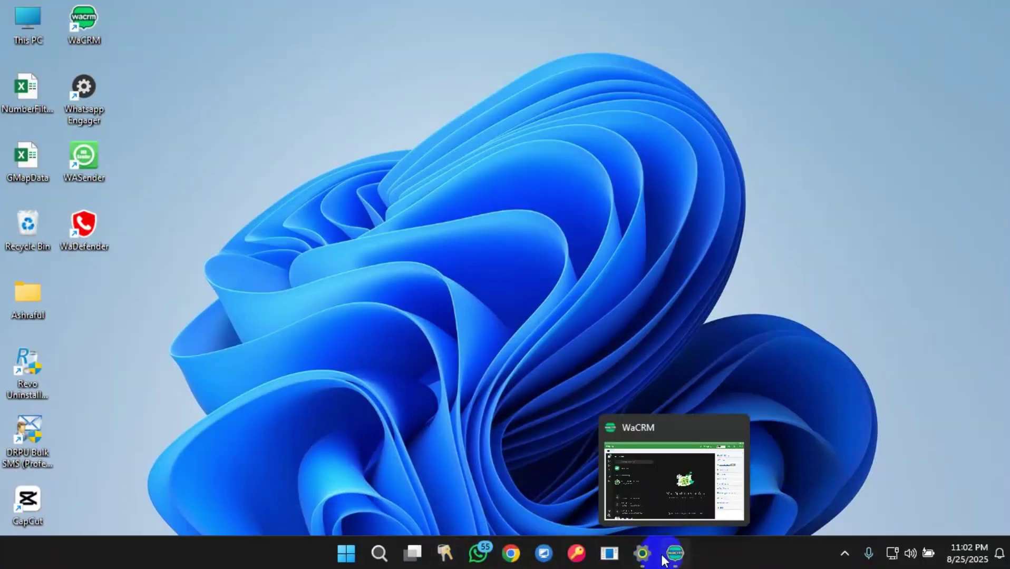
pyautogui.click(675, 499)
# Open the Schedule list, then start and cancel a new scheduled broadcast.
pyautogui.click(864, 181)
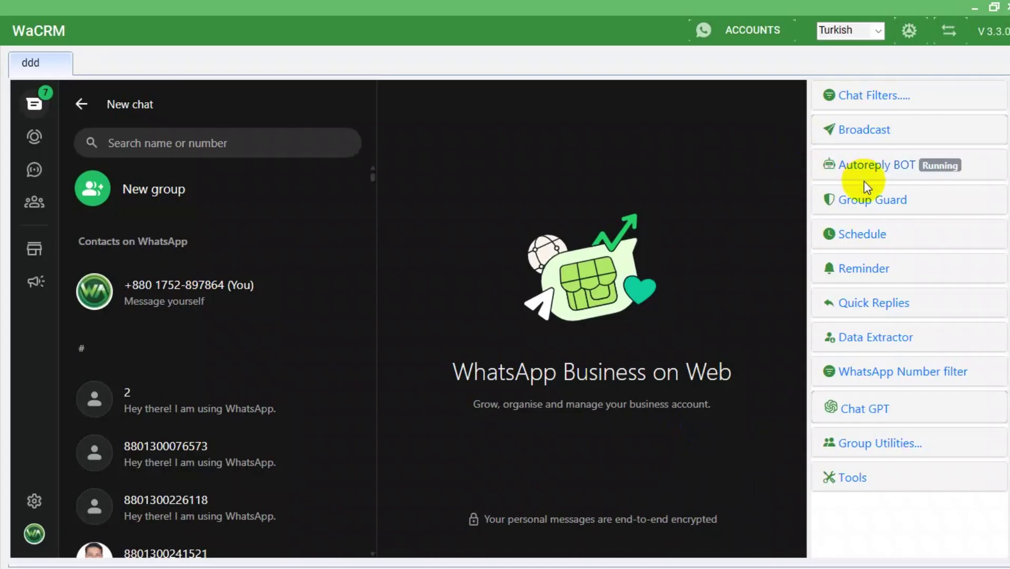
pyautogui.click(856, 235)
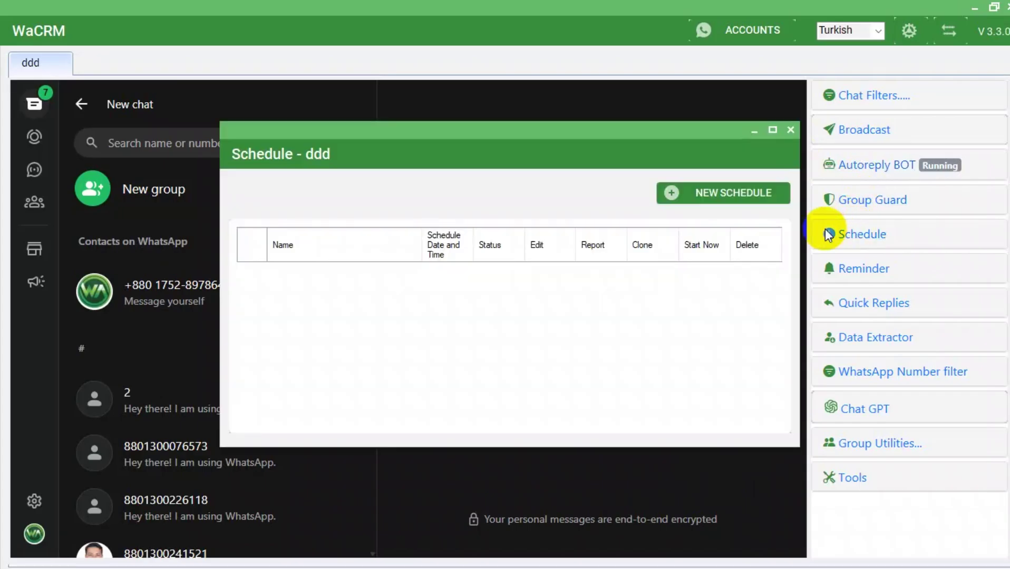
pyautogui.click(755, 200)
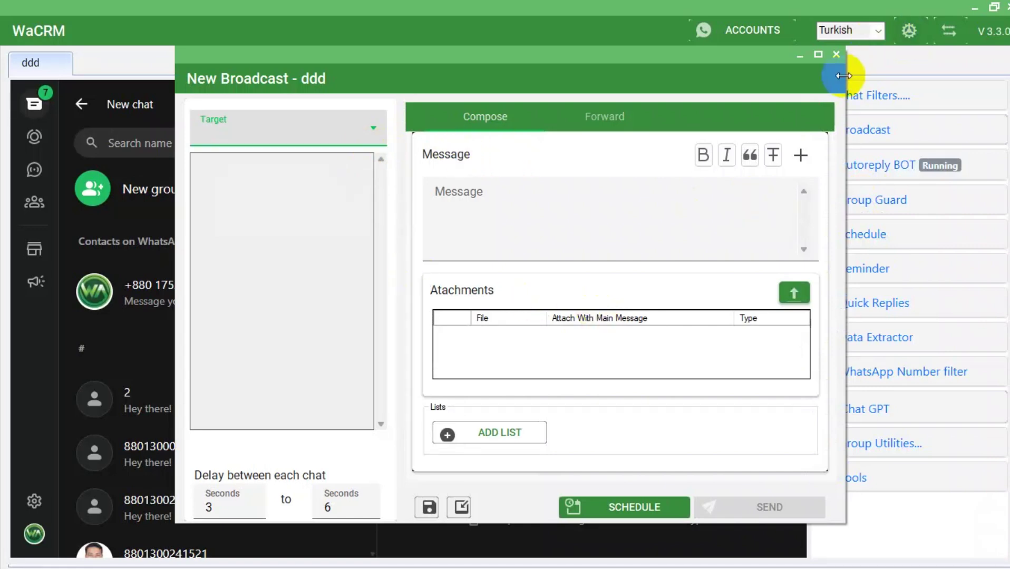
pyautogui.click(835, 55)
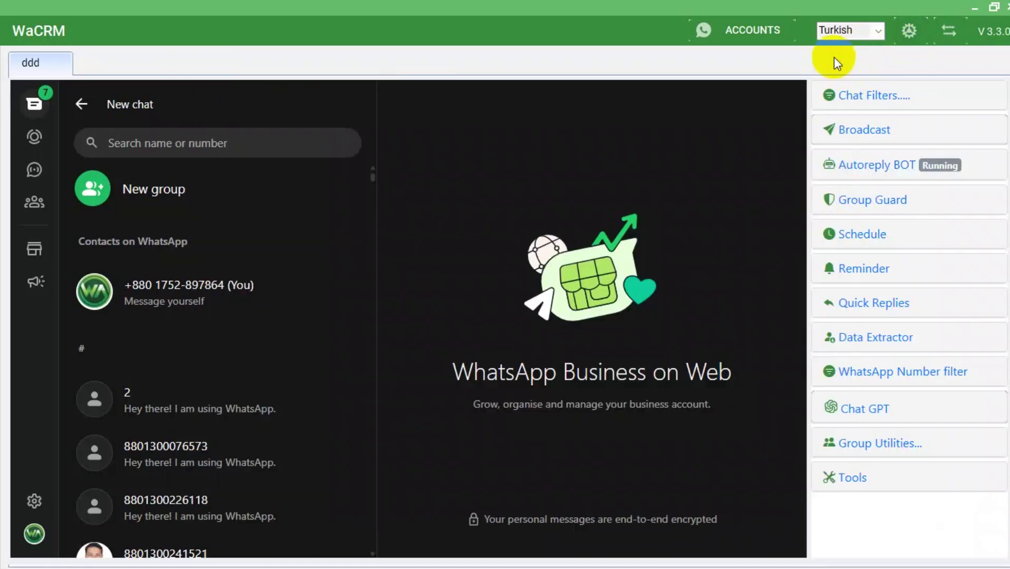
# Start a new reminder and choose the contact it is for.
pyautogui.click(860, 267)
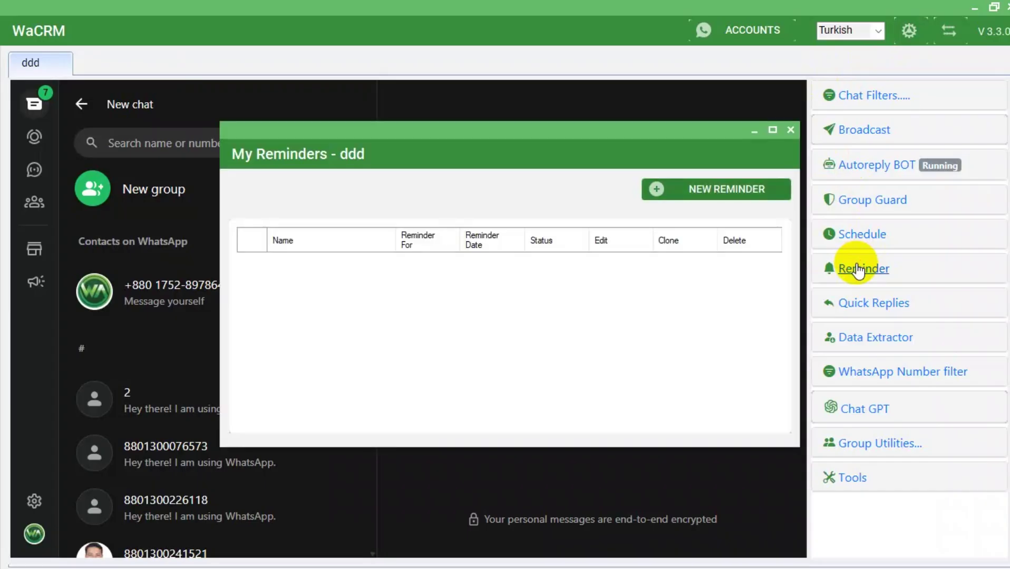
pyautogui.click(690, 193)
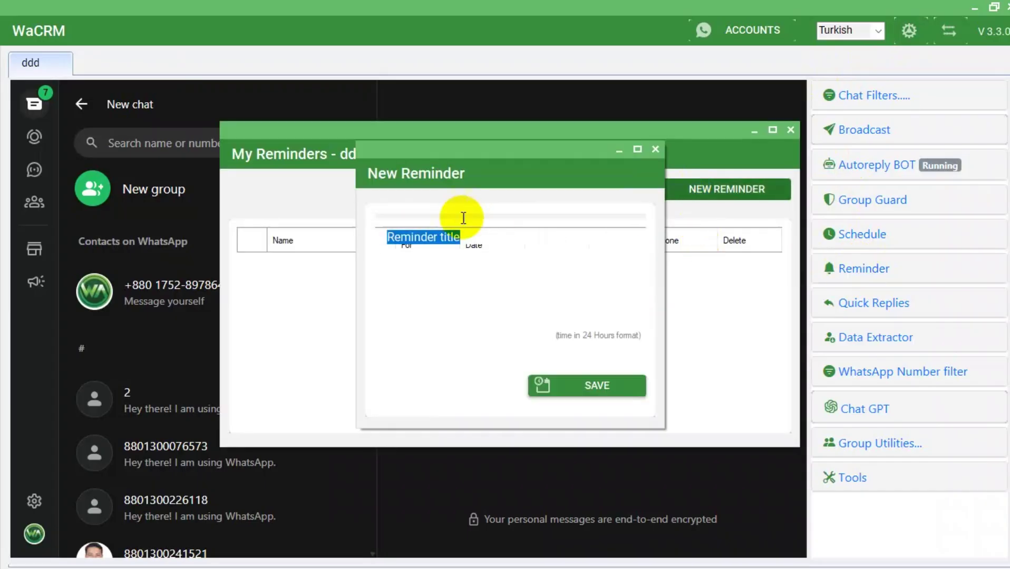
pyautogui.click(487, 274)
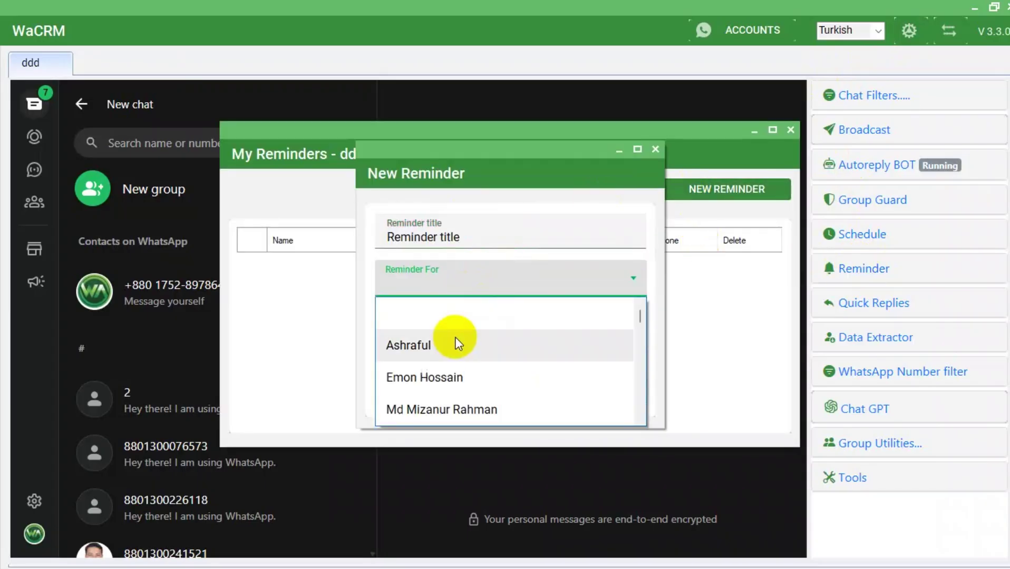
pyautogui.click(453, 343)
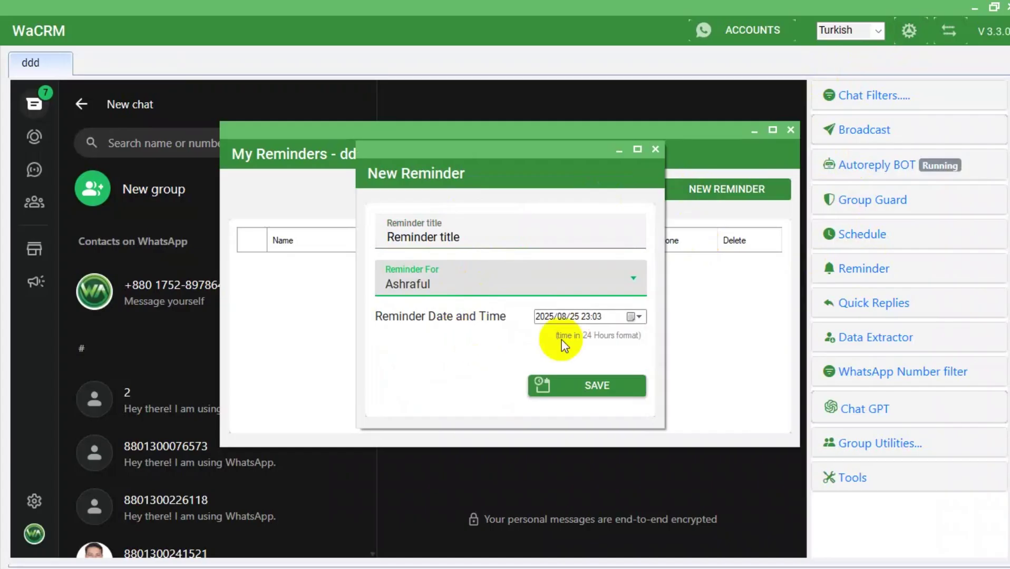
# Replace the placeholder reminder title with 'he wants wa sender'.
pyautogui.moveTo(480, 227); pyautogui.dragTo(244, 268)
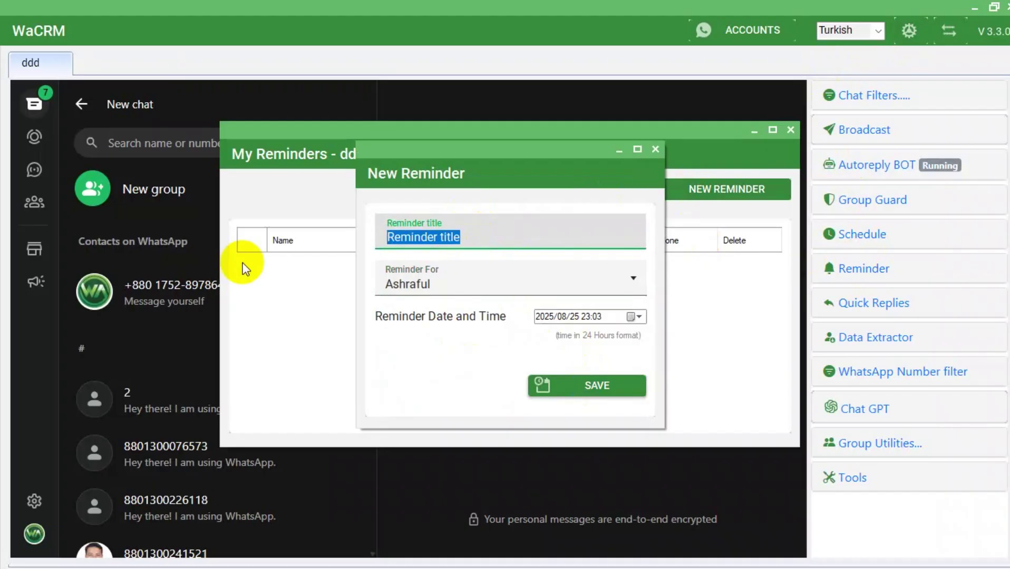
pyautogui.write('he want wa senders')
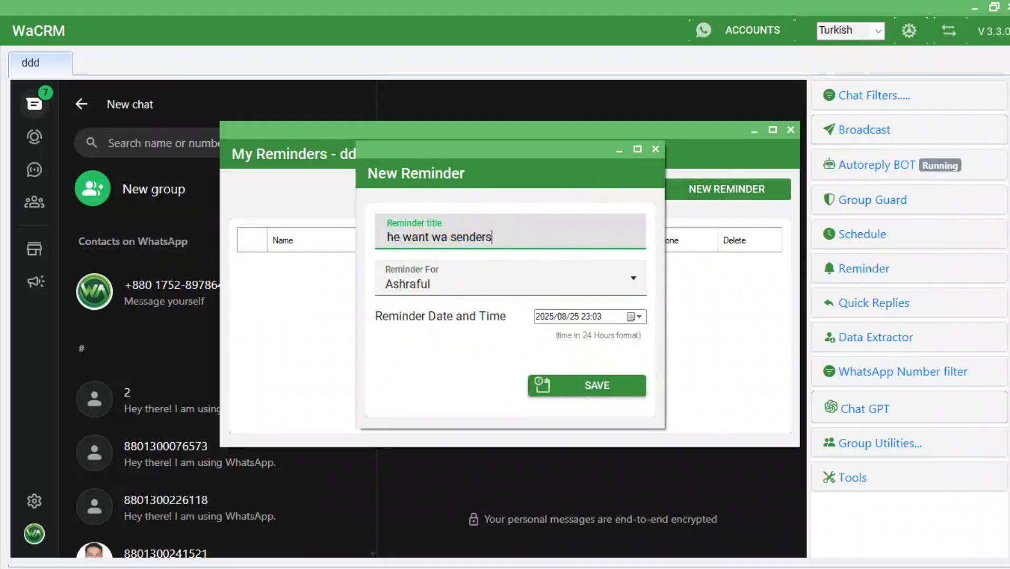
pyautogui.click(430, 238)
pyautogui.write('s')
pyautogui.press('BackSpace')
# Set the reminder date to 26 August, fix the title, save it and close My Reminders.
pyautogui.click(604, 394)
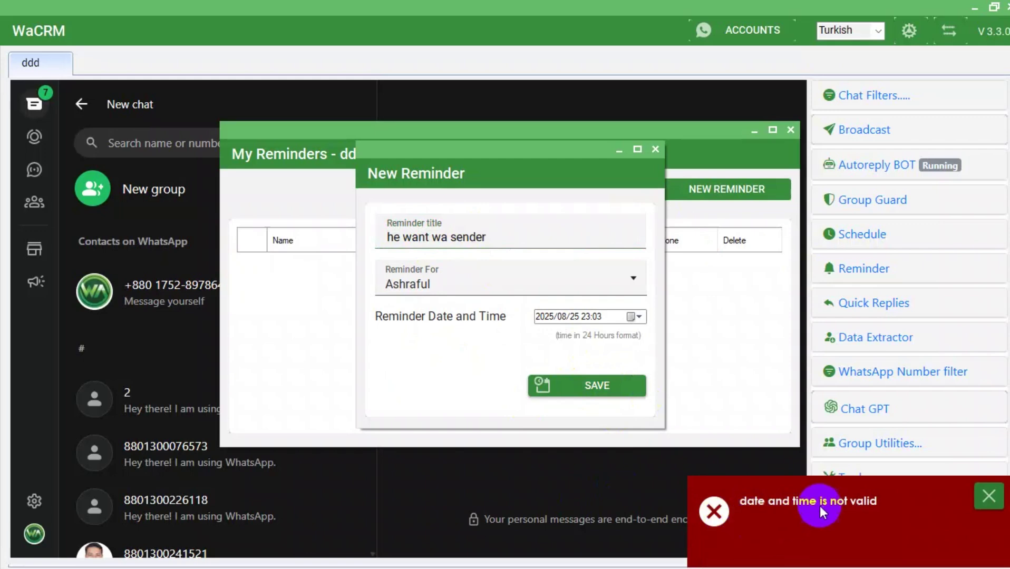
pyautogui.click(634, 317)
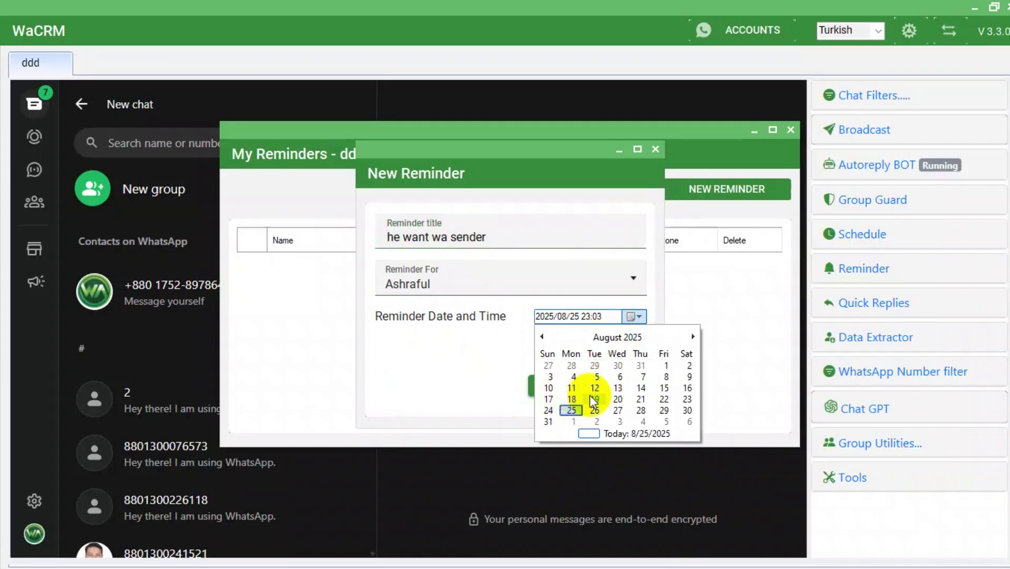
pyautogui.click(596, 410)
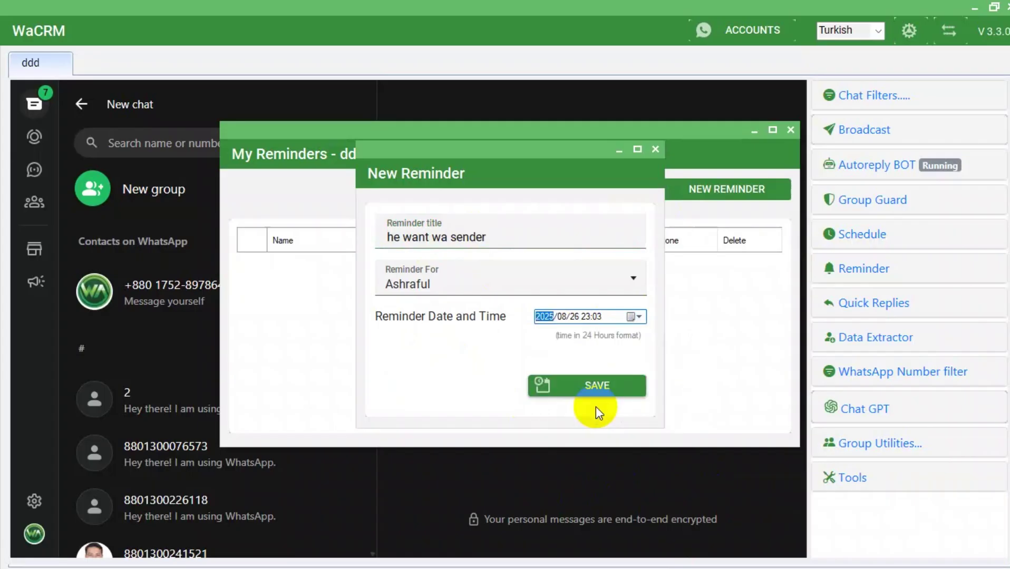
pyautogui.click(427, 239)
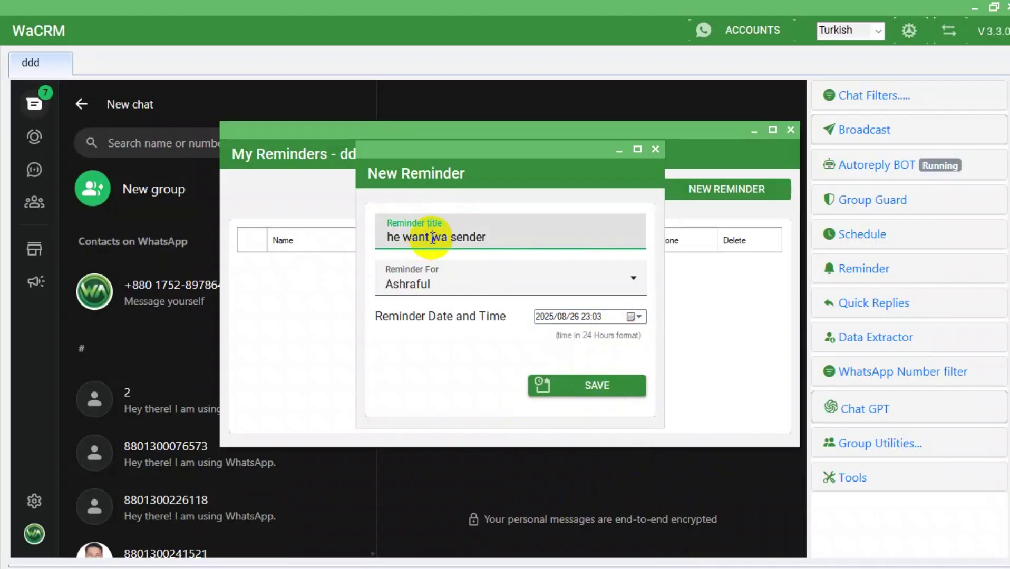
pyautogui.write('s')
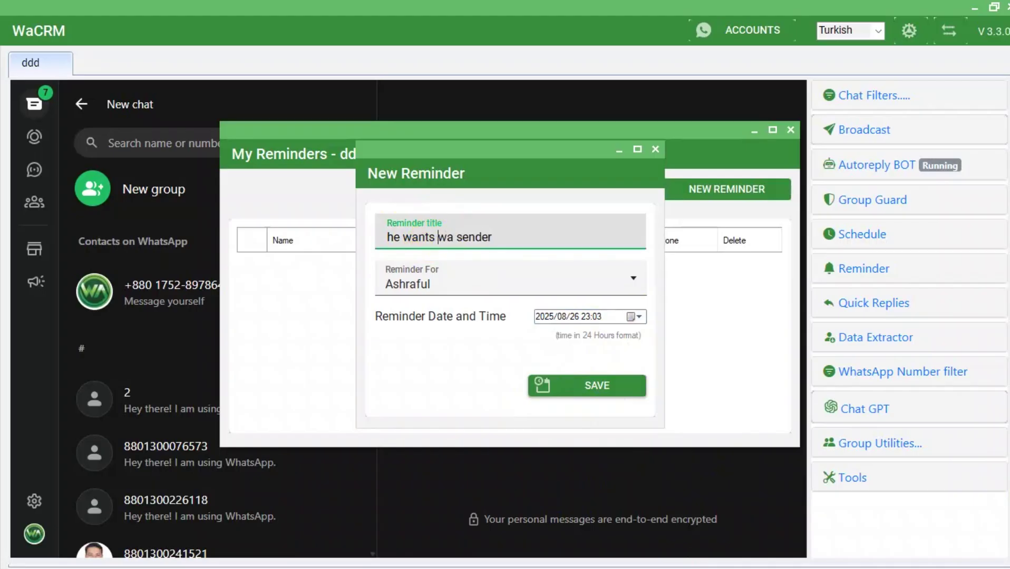
pyautogui.click(576, 389)
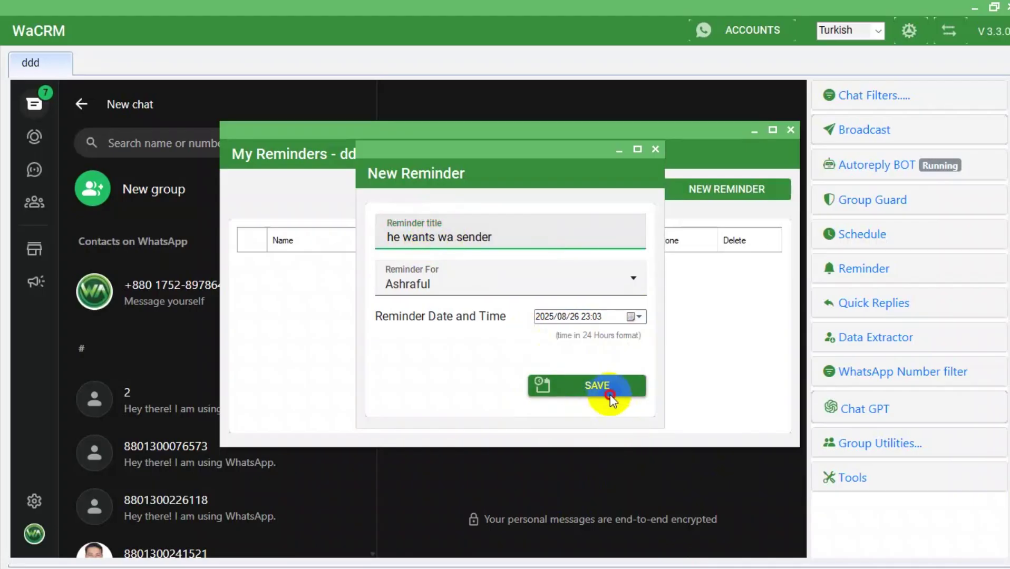
pyautogui.click(578, 345)
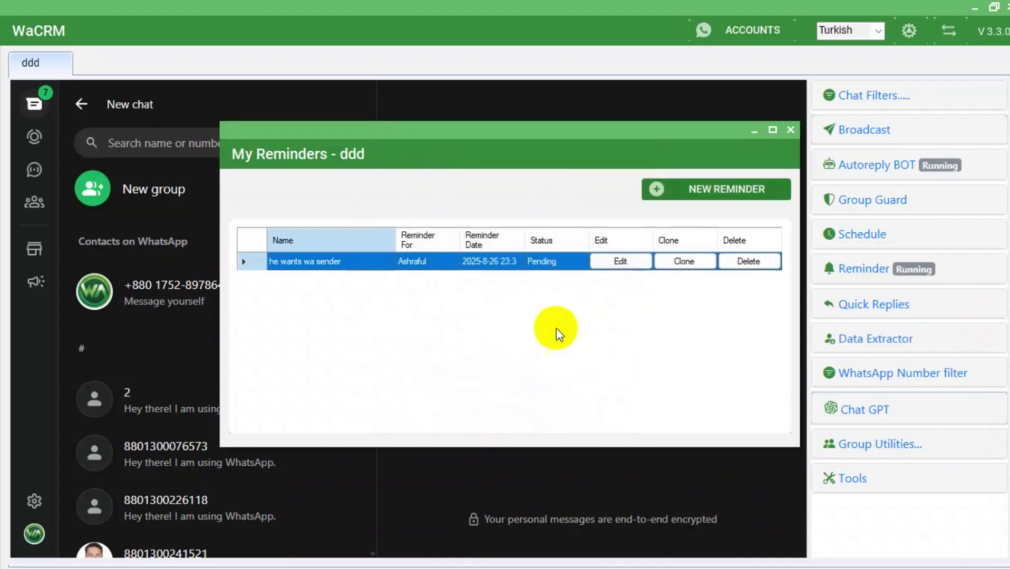
pyautogui.click(787, 136)
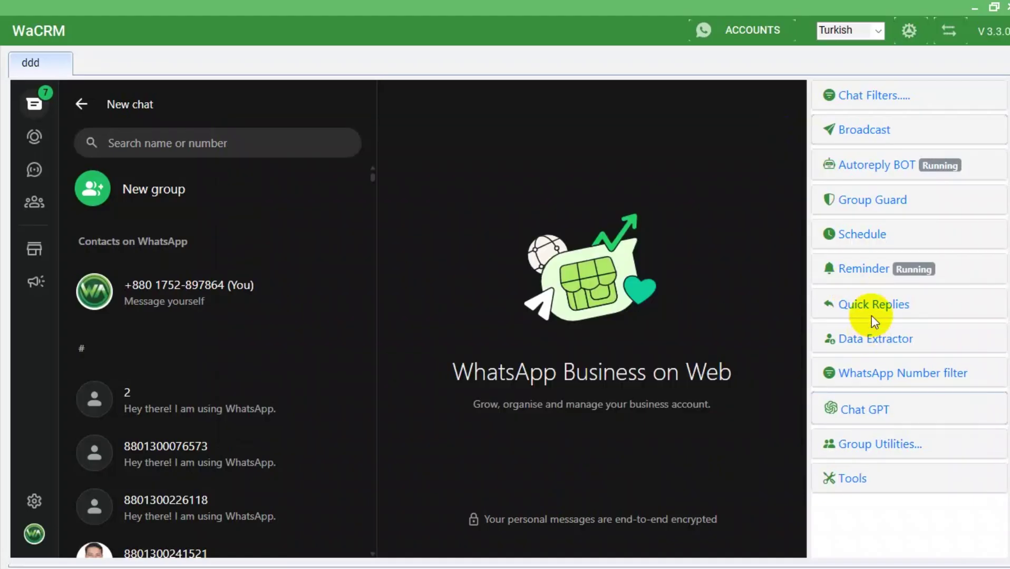
pyautogui.click(867, 311)
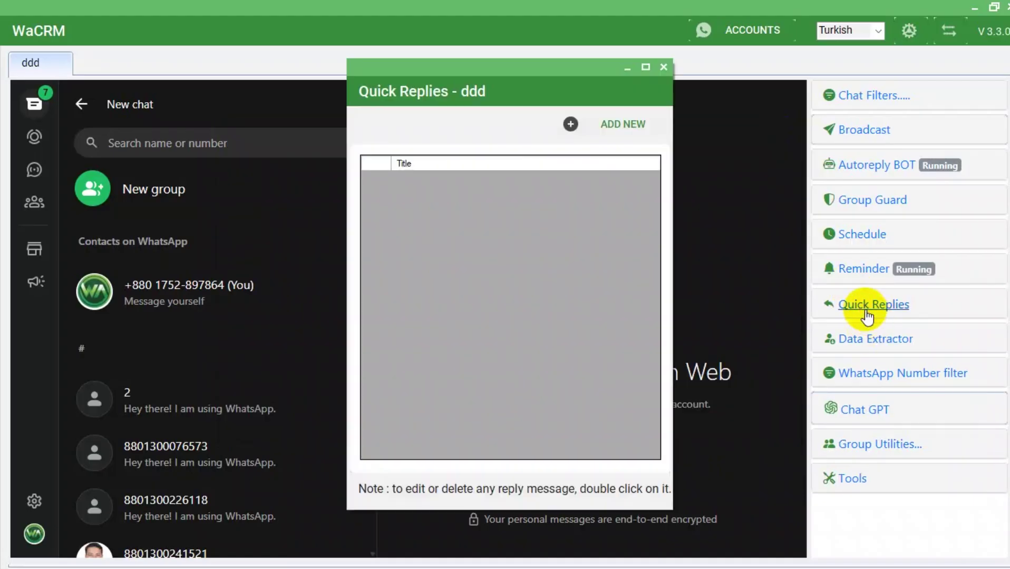
# Create quick reply 'wa sender' of Message type with text 'wa sender price 10$' and save it.
pyautogui.click(613, 120)
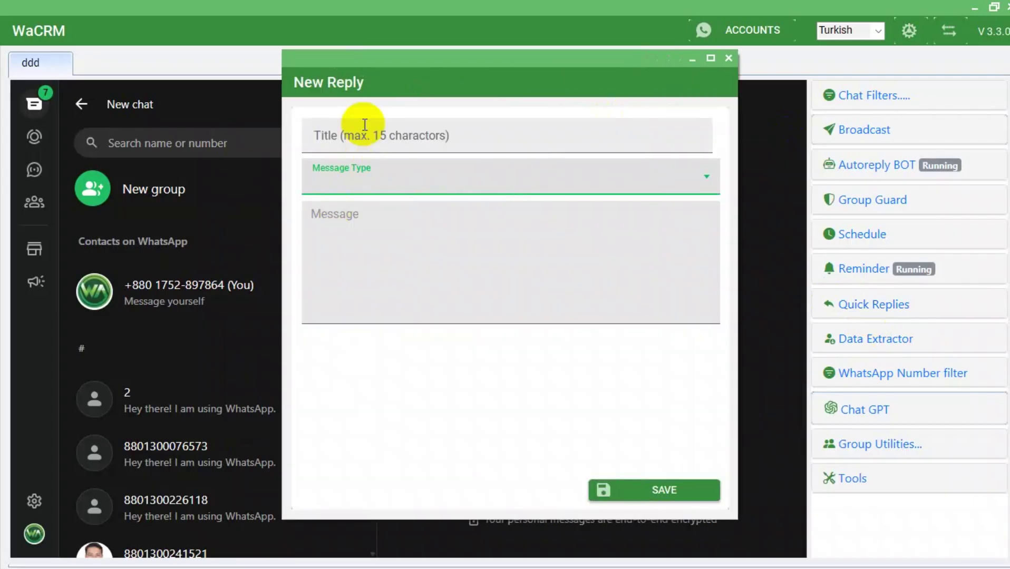
pyautogui.click(365, 126)
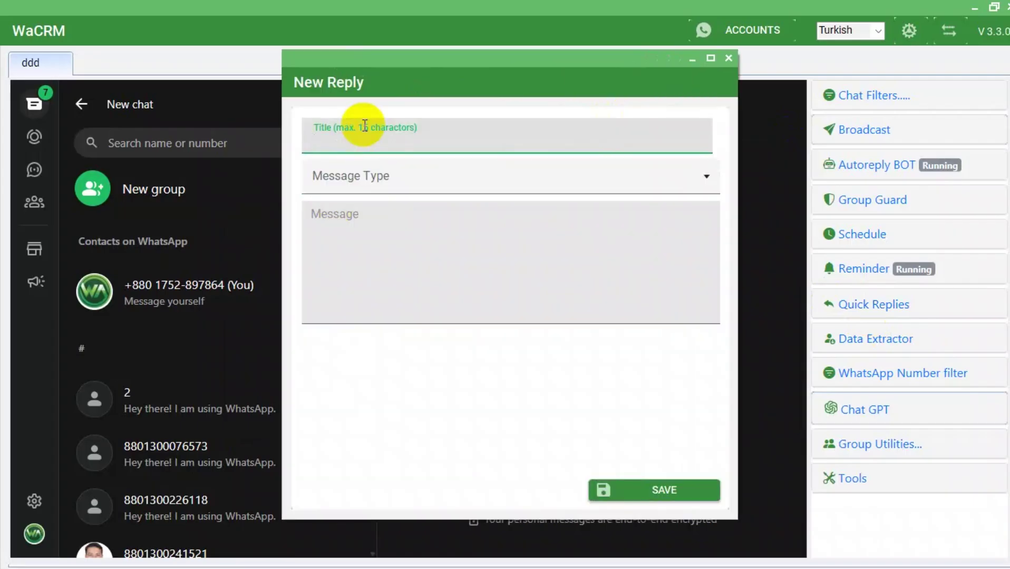
pyautogui.write('wa sender')
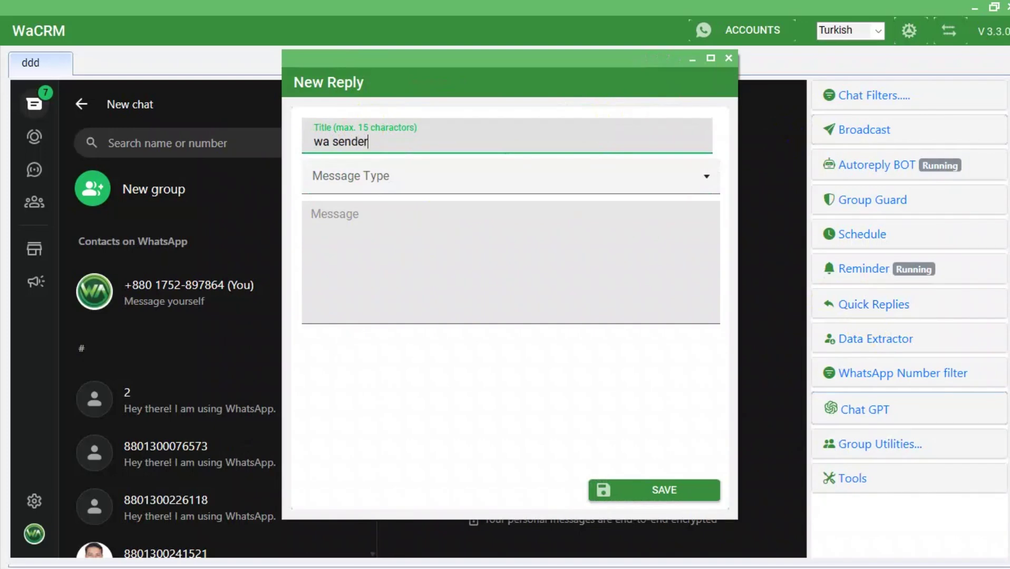
pyautogui.click(376, 174)
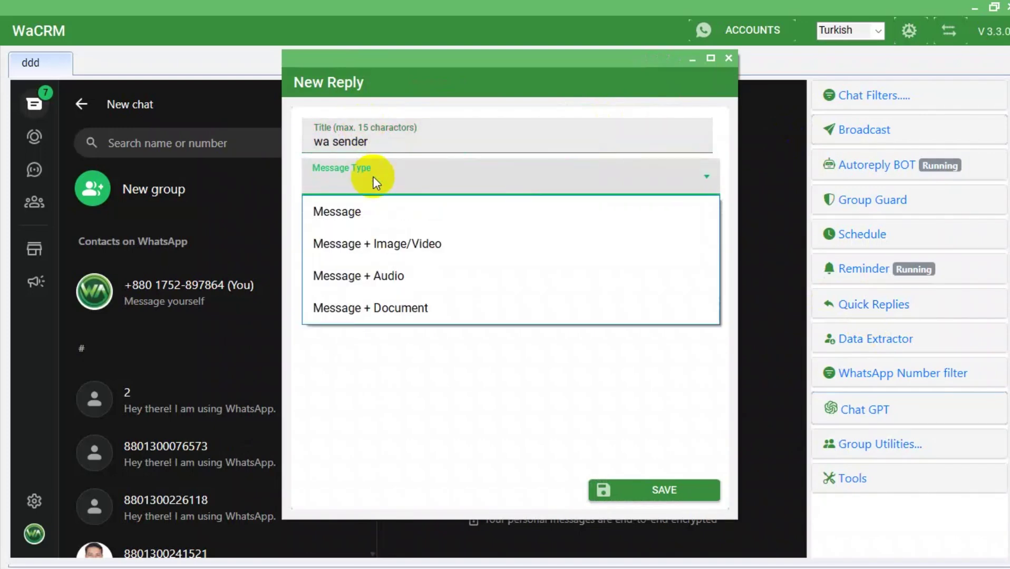
pyautogui.click(369, 205)
pyautogui.click(354, 224)
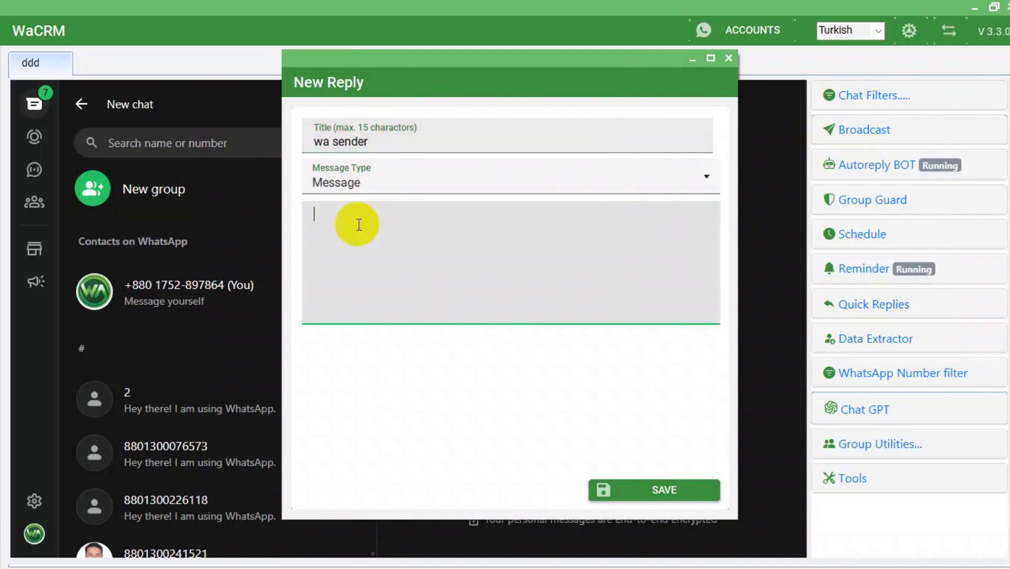
pyautogui.write('wa sender ')
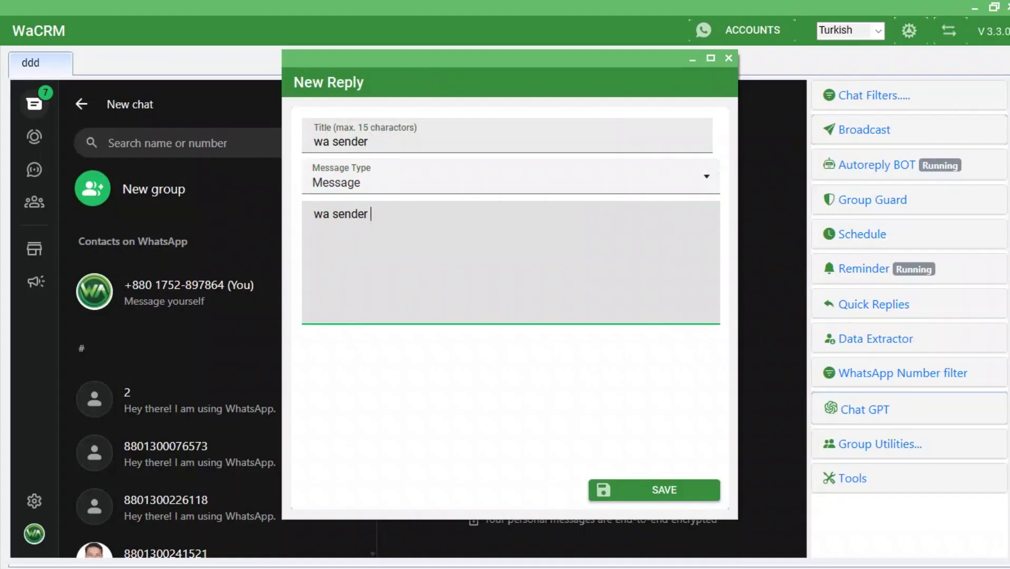
pyautogui.write('price ')
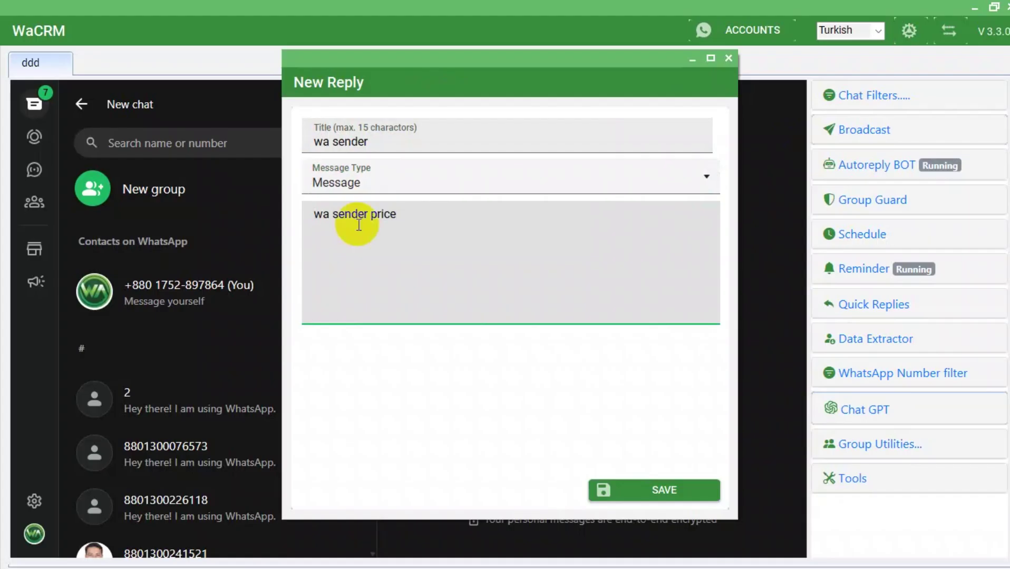
pyautogui.write('50')
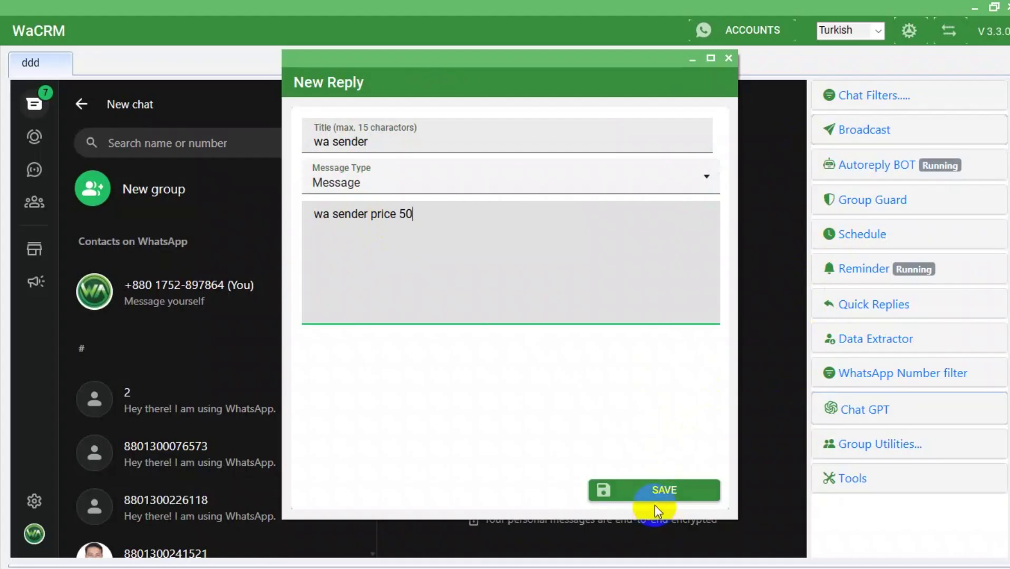
pyautogui.press('BackSpace')
pyautogui.press('BackSpace')
pyautogui.write('10$')
pyautogui.click(645, 485)
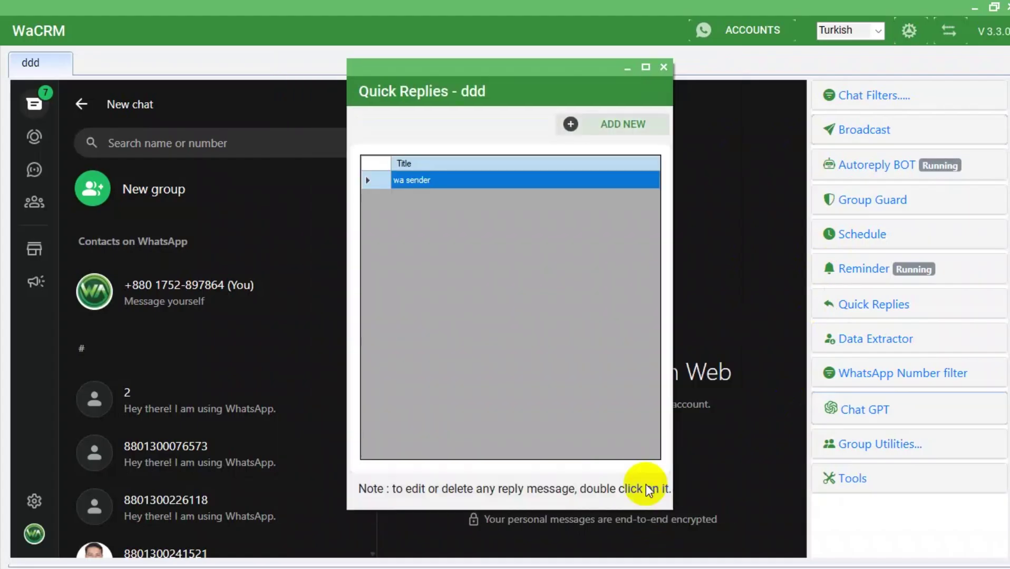
# Open the Data Extractor and try exporting only the chat list's unsaved numbers.
pyautogui.click(664, 68)
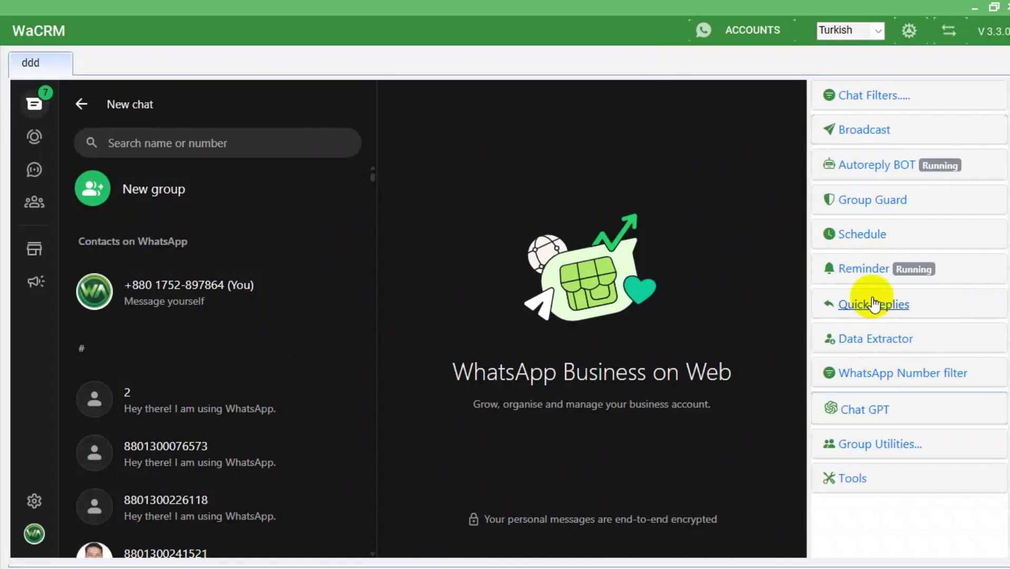
pyautogui.click(862, 310)
pyautogui.click(862, 338)
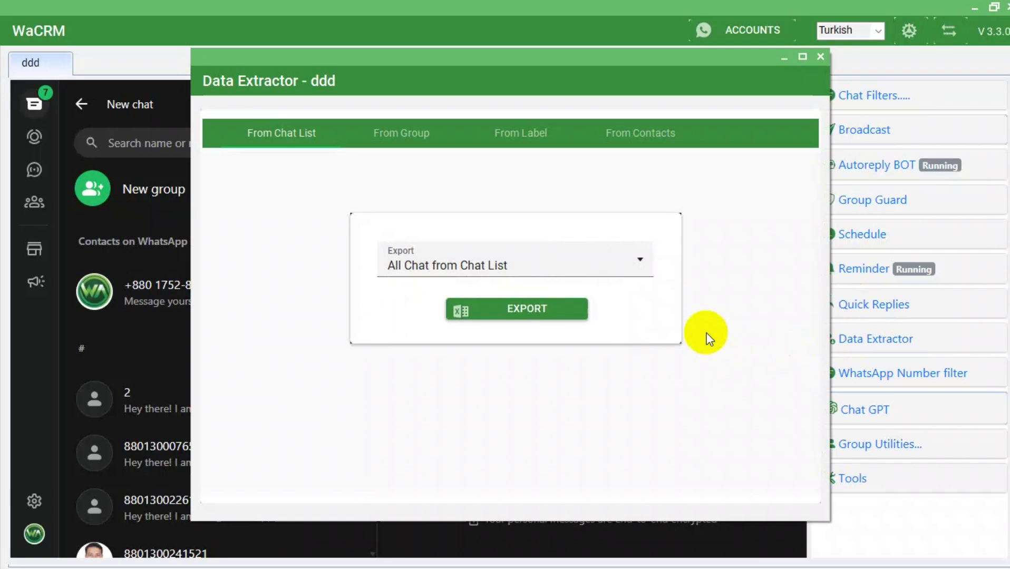
pyautogui.click(569, 273)
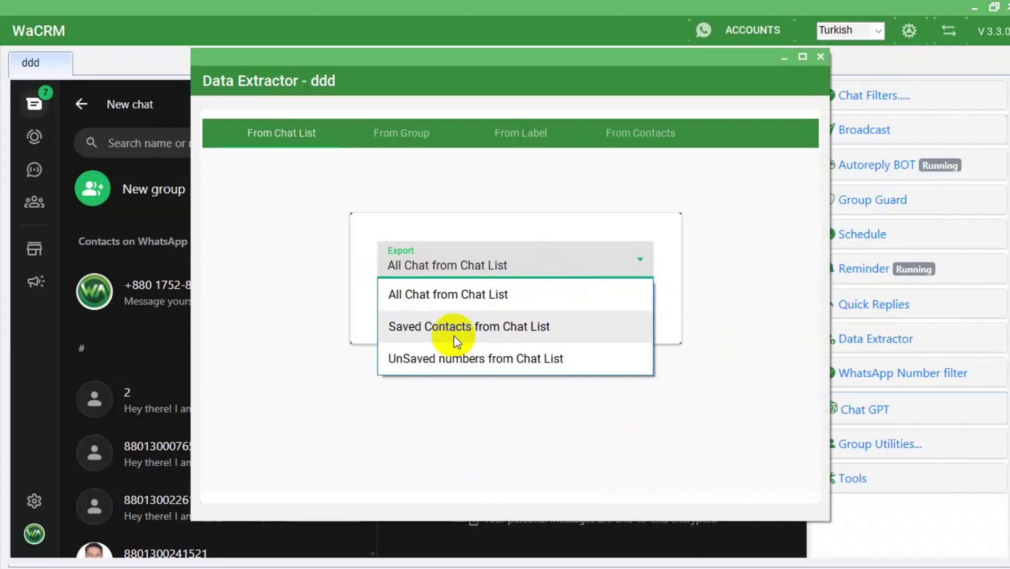
pyautogui.click(431, 369)
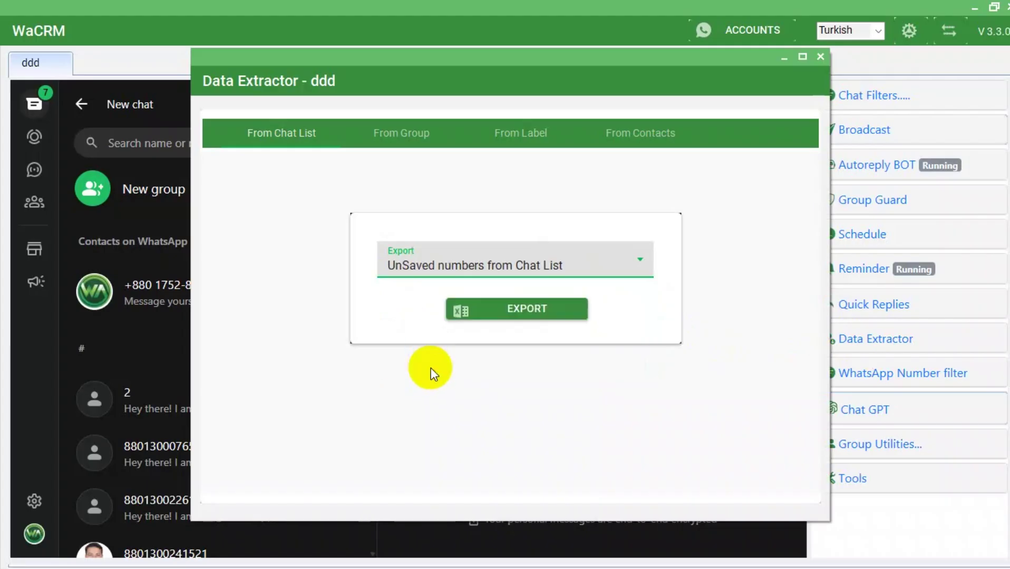
pyautogui.click(479, 319)
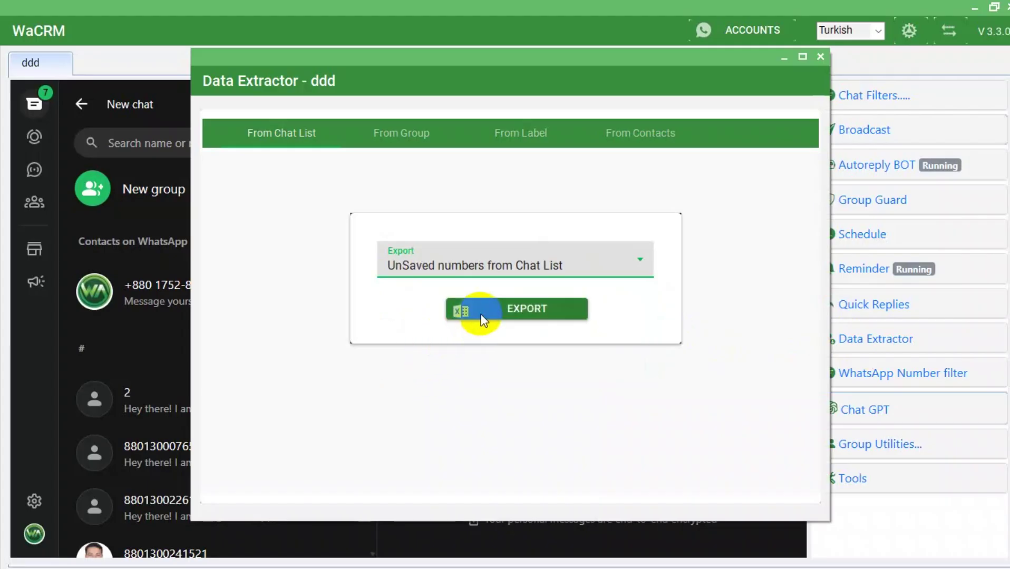
# Export All Chat from the chat list to ChatstList_All_ddd on the Desktop.
pyautogui.click(500, 266)
pyautogui.click(429, 288)
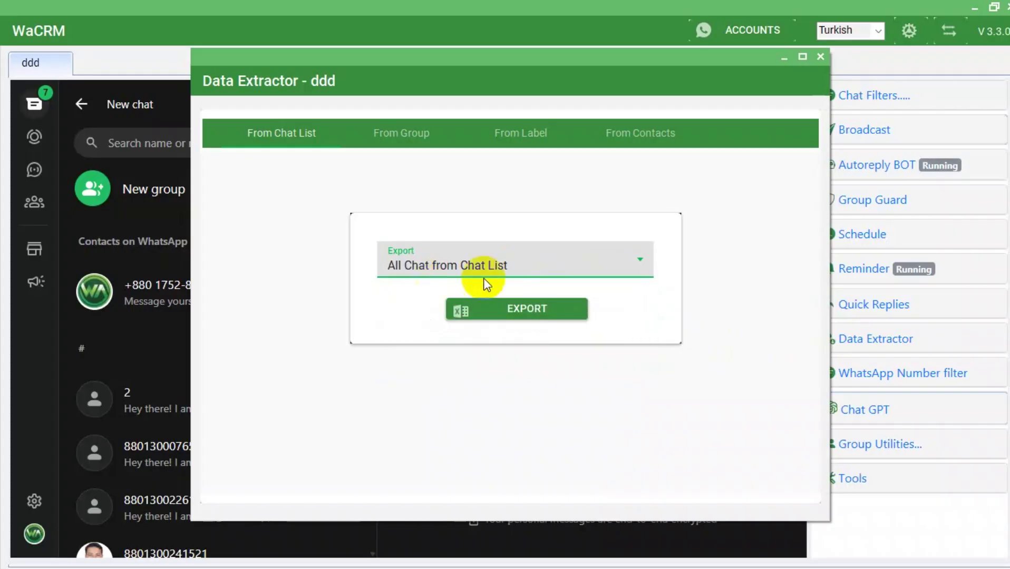
pyautogui.click(531, 311)
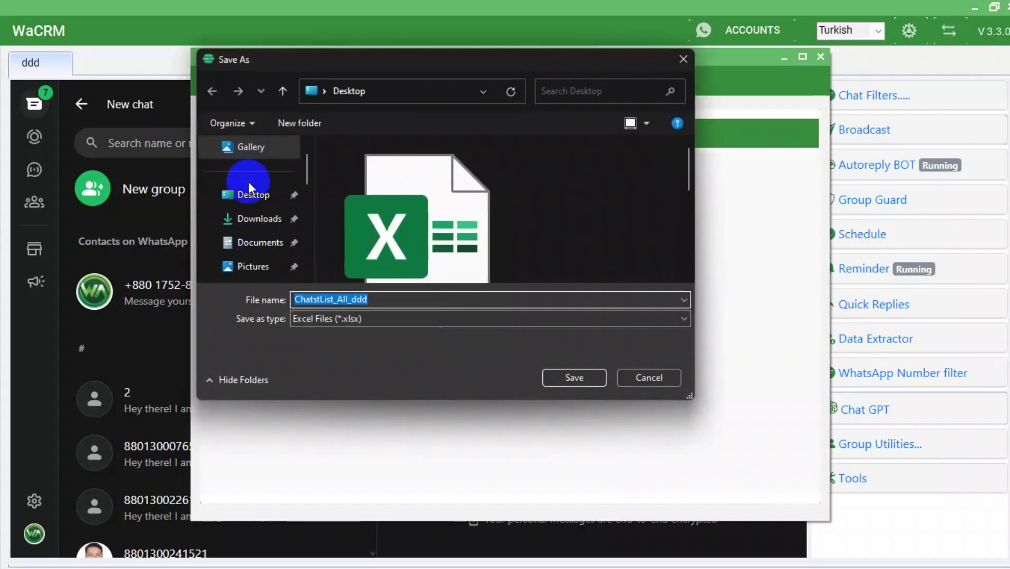
pyautogui.click(240, 195)
pyautogui.click(546, 377)
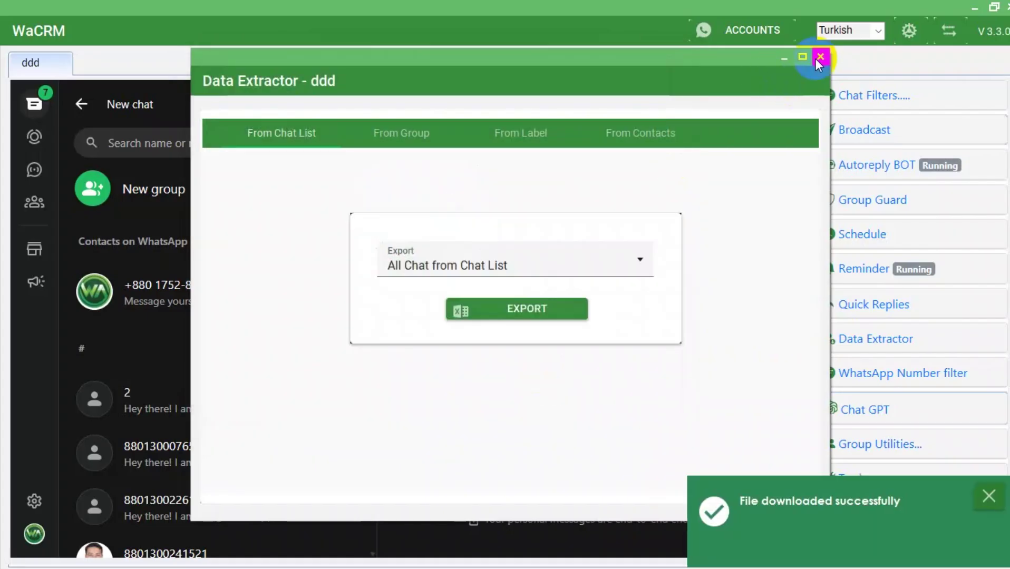
pyautogui.click(818, 58)
pyautogui.click(974, 8)
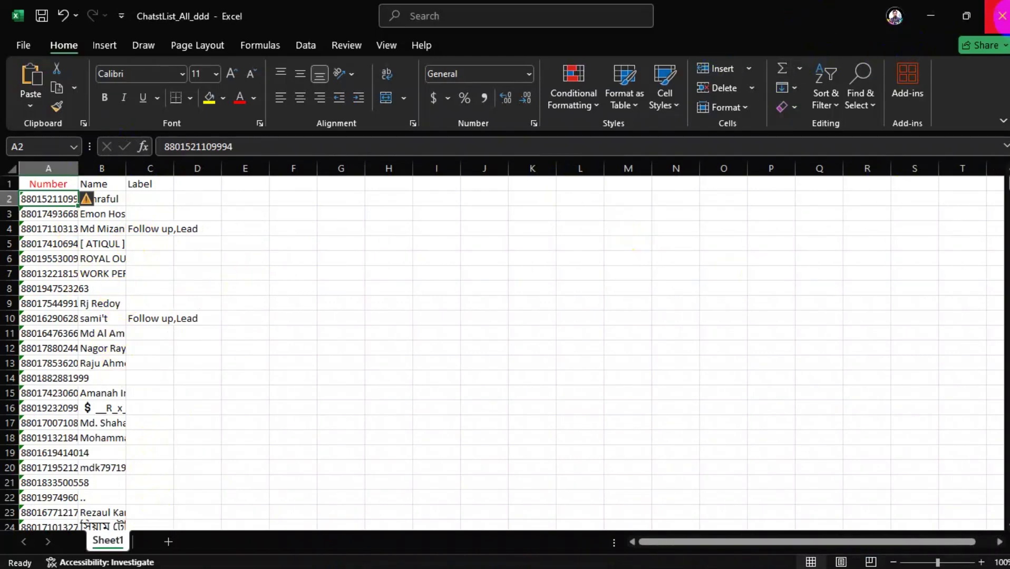
# Close the ChatstList_All_ddd workbook without saving and return to WaCRM.
pyautogui.click(1001, 16)
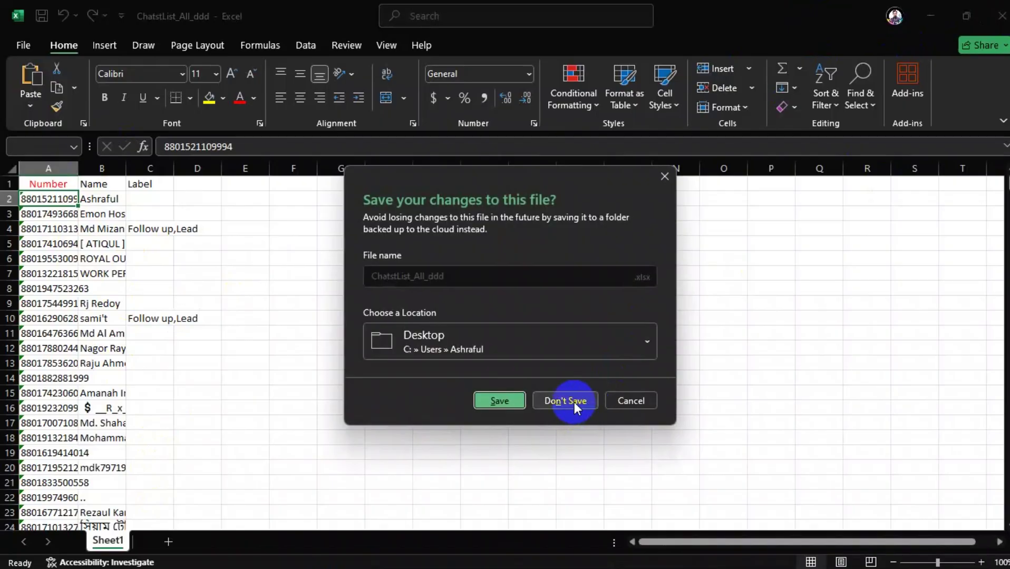
pyautogui.click(574, 402)
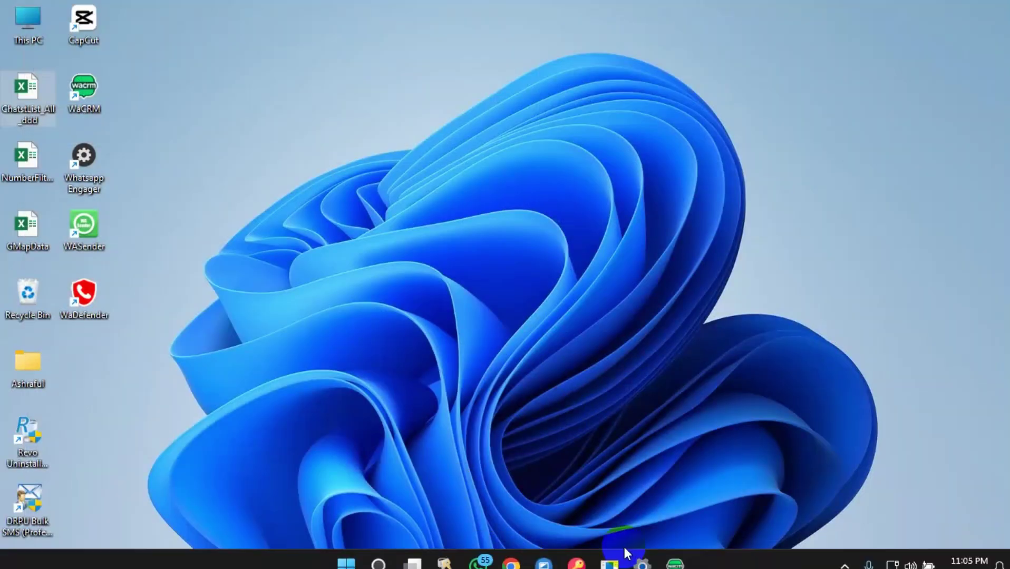
pyautogui.click(674, 553)
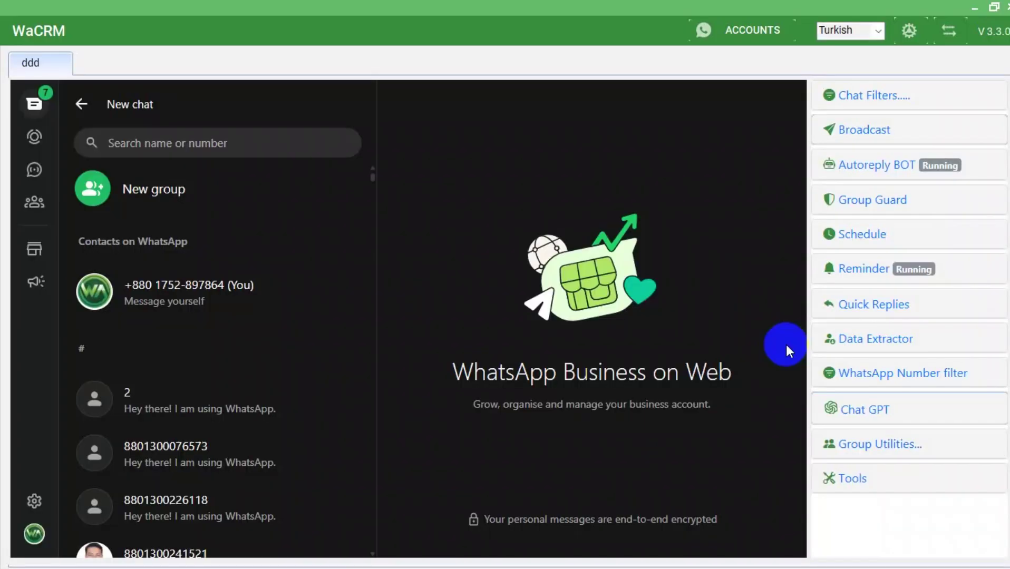
# Open the WhatsApp Number filter and browse the Desktop for a spreadsheet, then cancel.
pyautogui.click(886, 374)
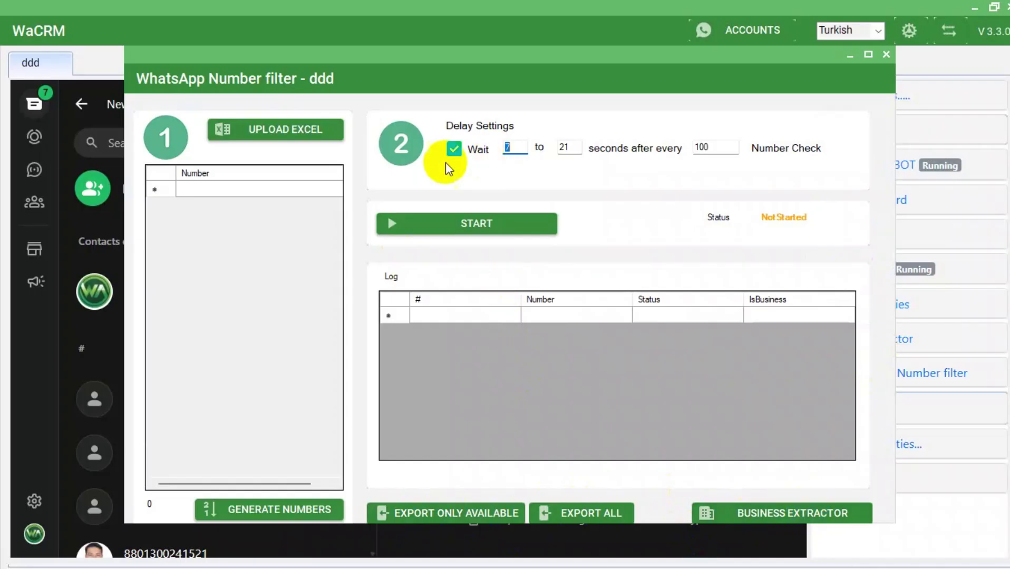
pyautogui.click(288, 127)
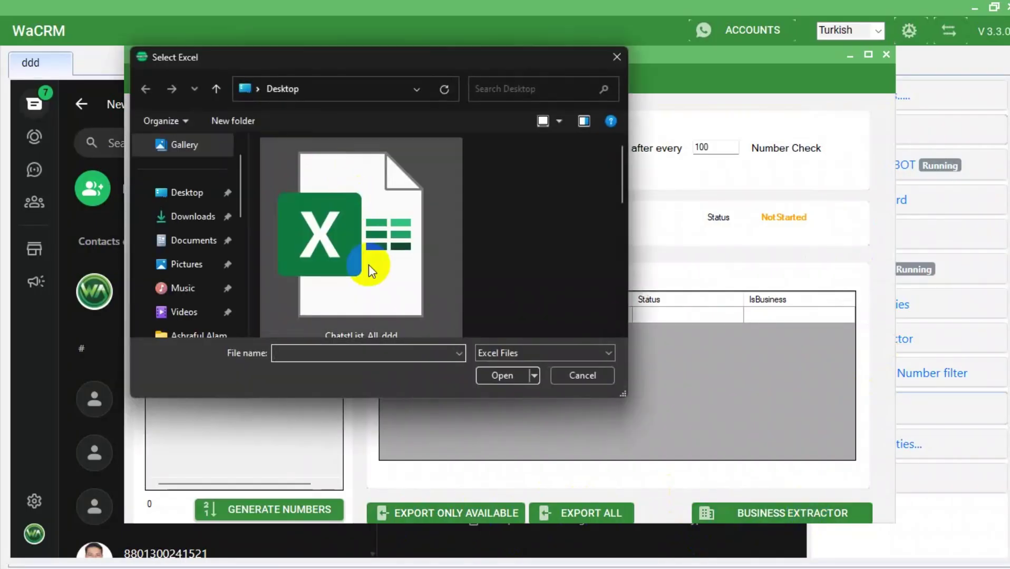
pyautogui.click(195, 195)
pyautogui.scroll(-3, 408, 255)
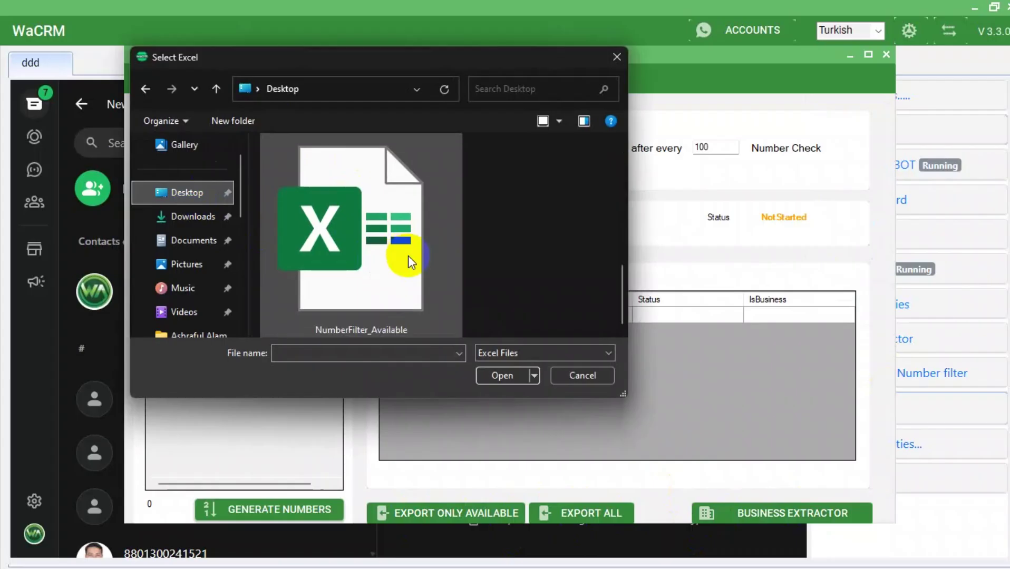
pyautogui.scroll(3, 408, 256)
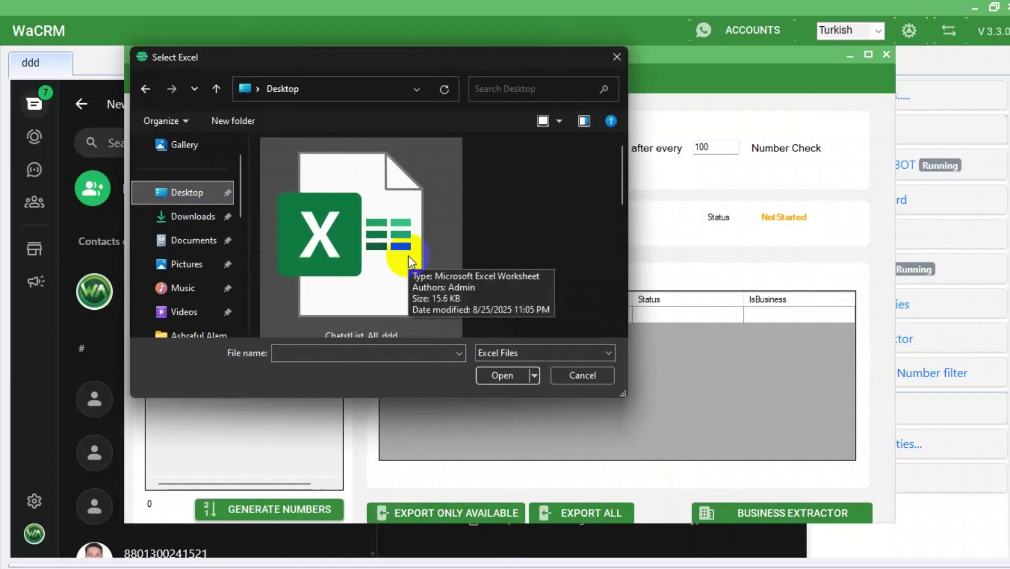
pyautogui.scroll(-3, 408, 255)
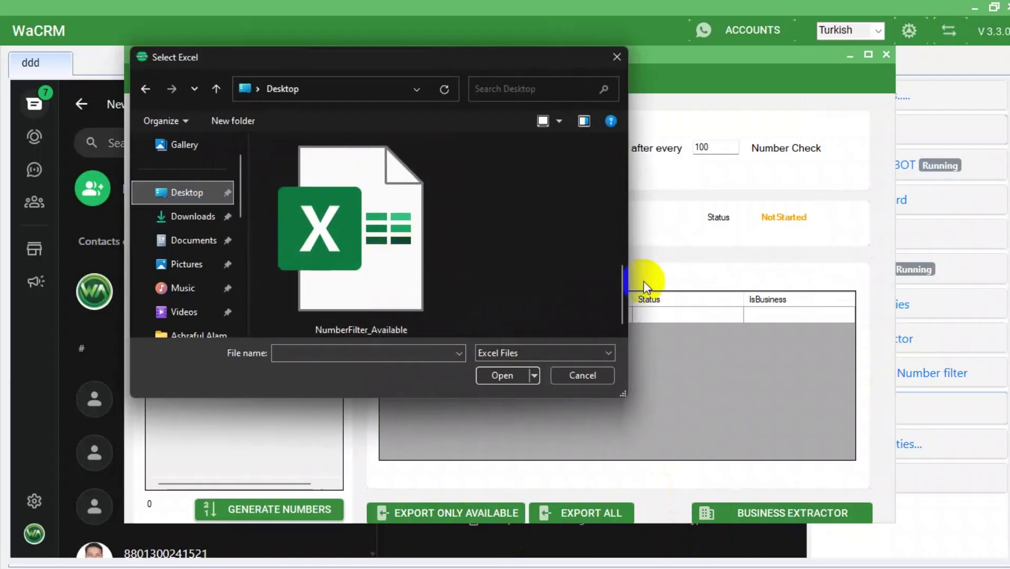
pyautogui.click(615, 57)
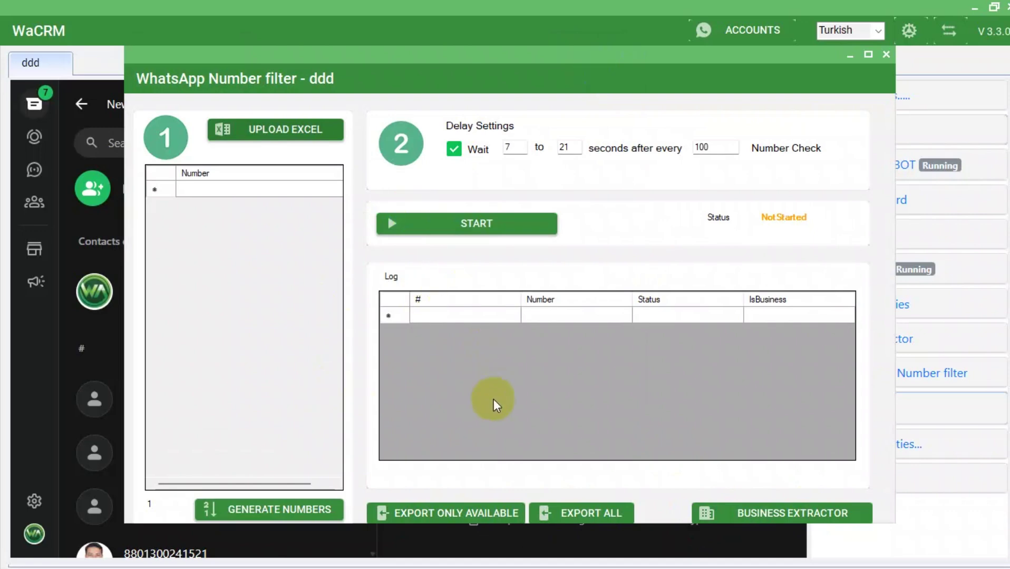
# Upload the GMapData spreadsheet from the Desktop, loading its 59 numbers.
pyautogui.click(275, 129)
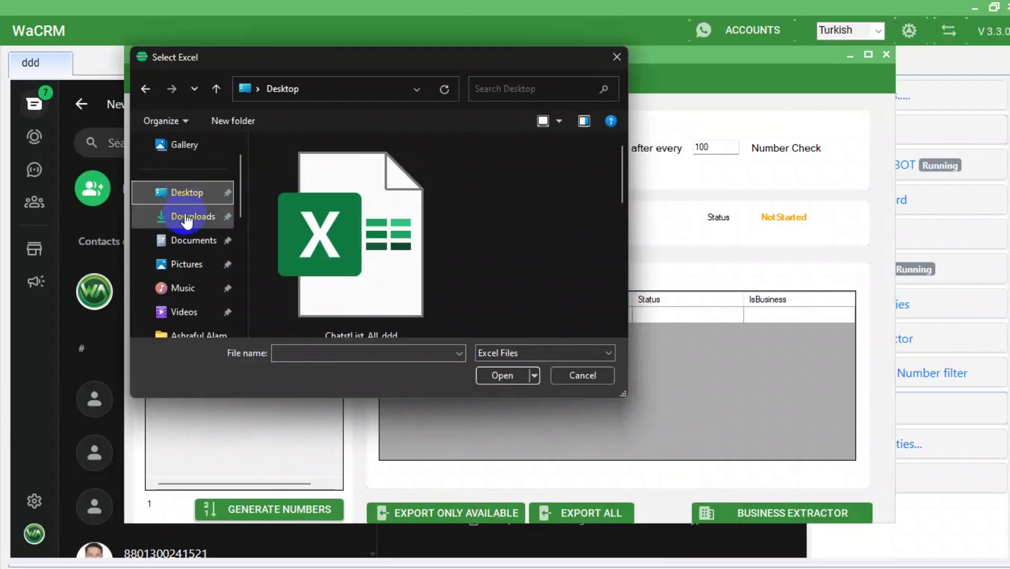
pyautogui.click(190, 218)
pyautogui.click(187, 195)
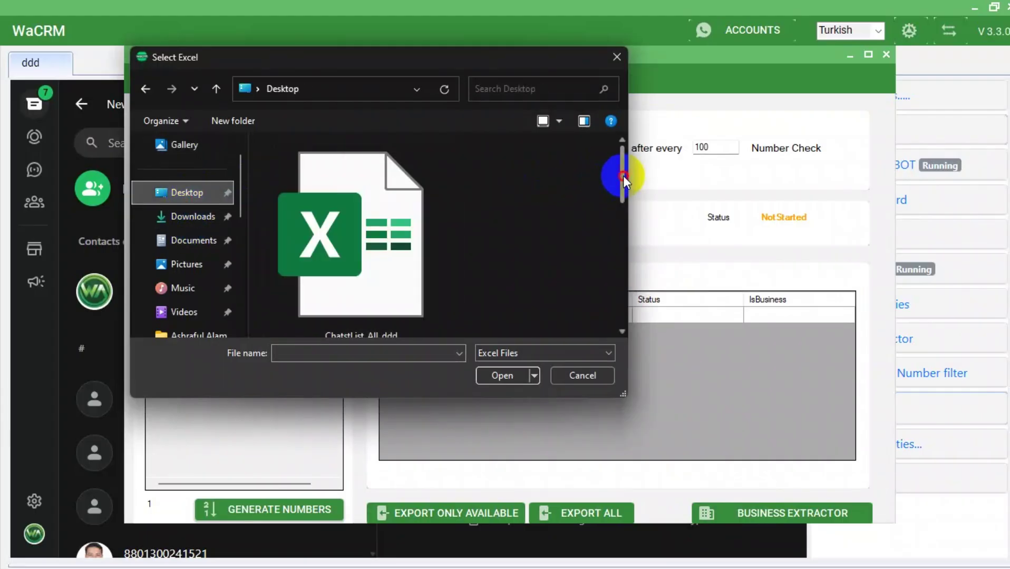
pyautogui.moveTo(623, 175); pyautogui.dragTo(627, 261)
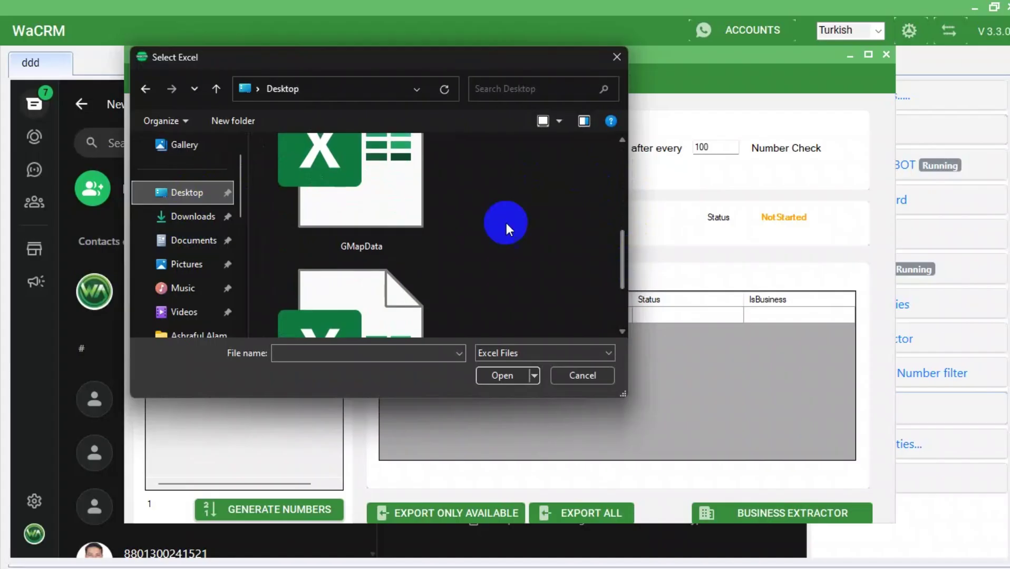
pyautogui.click(427, 205)
pyautogui.click(510, 383)
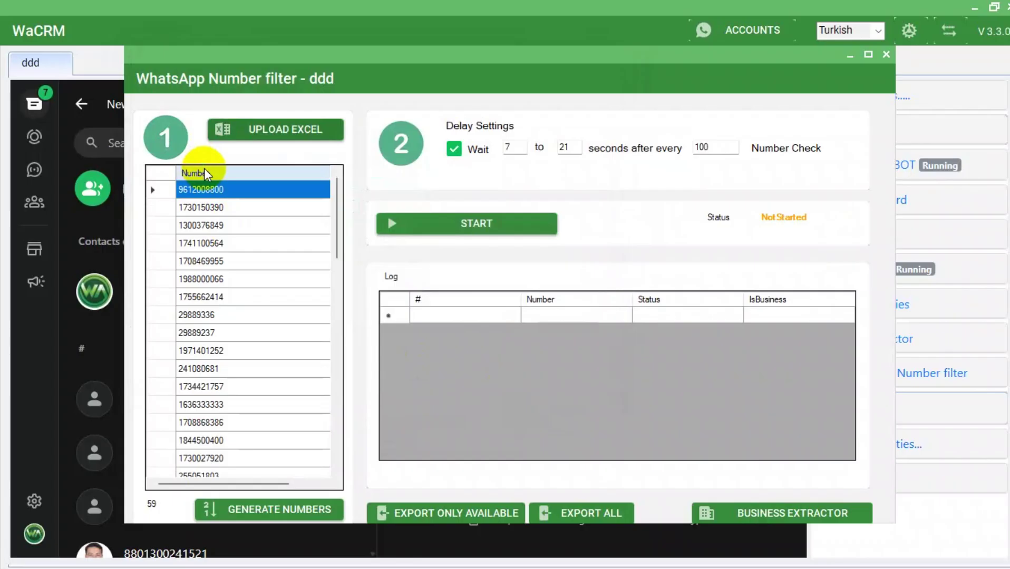
# Sort the loaded numbers by the Number column and open Generate Numbers.
pyautogui.click(204, 168)
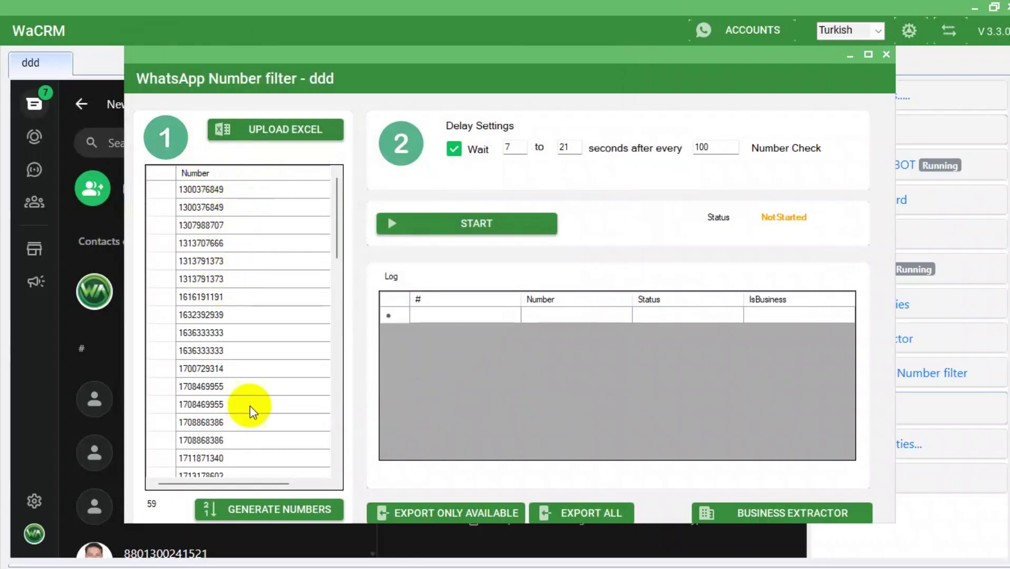
pyautogui.click(216, 521)
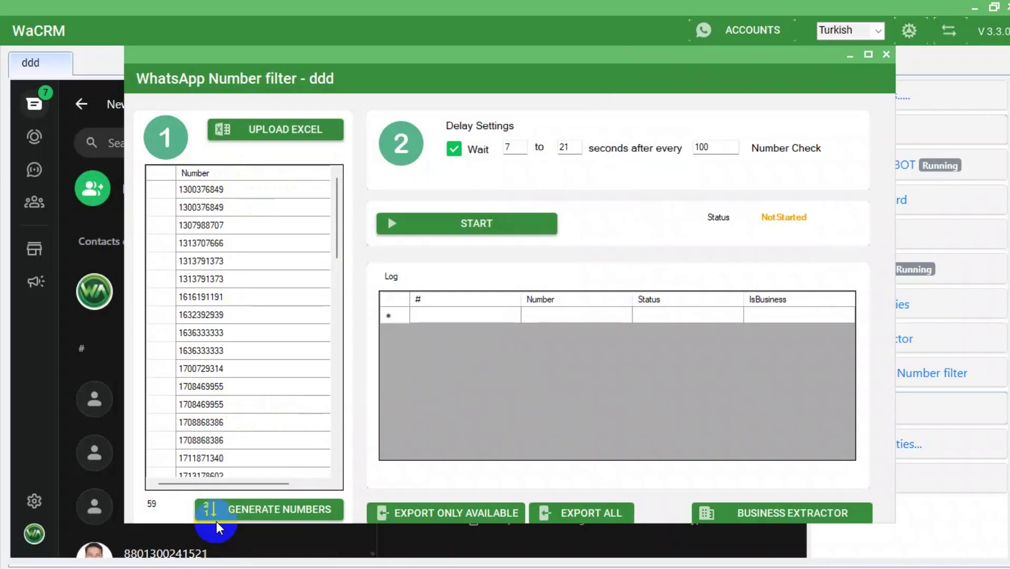
pyautogui.click(285, 510)
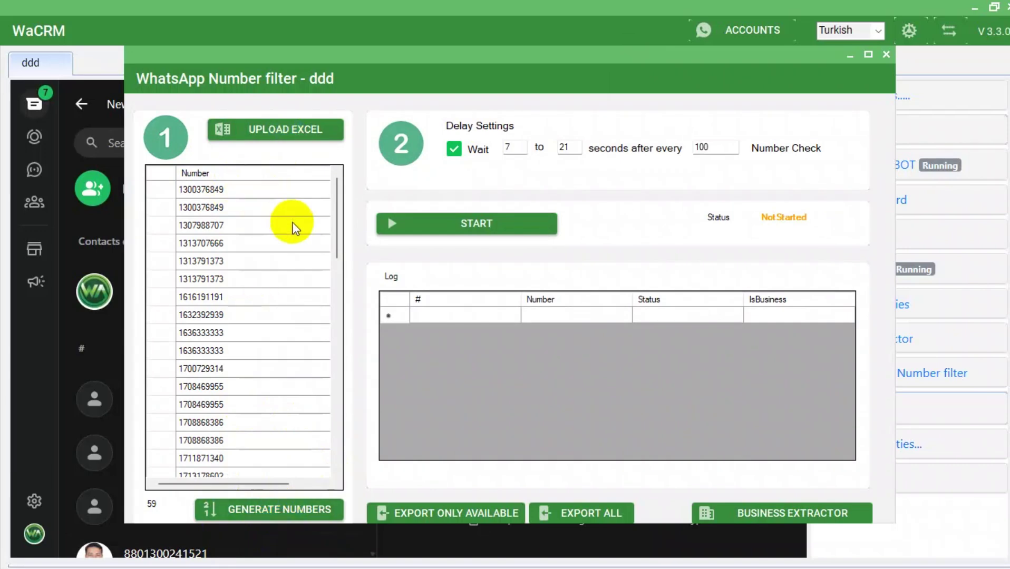
pyautogui.scroll(-6, 292, 228)
pyautogui.click(293, 519)
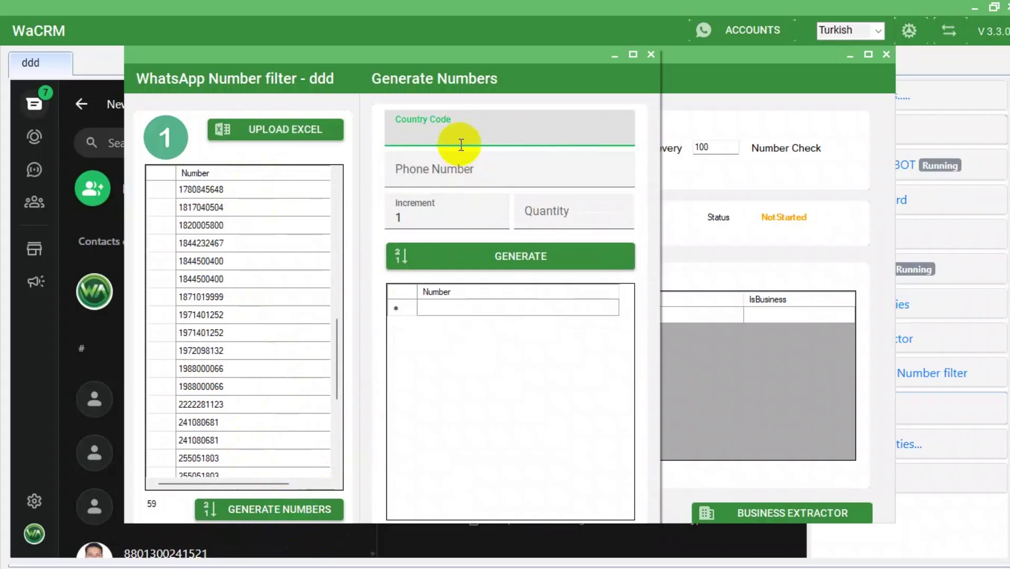
# Enter country code 880, then close the Generate Numbers and Number filter windows.
pyautogui.write('880')
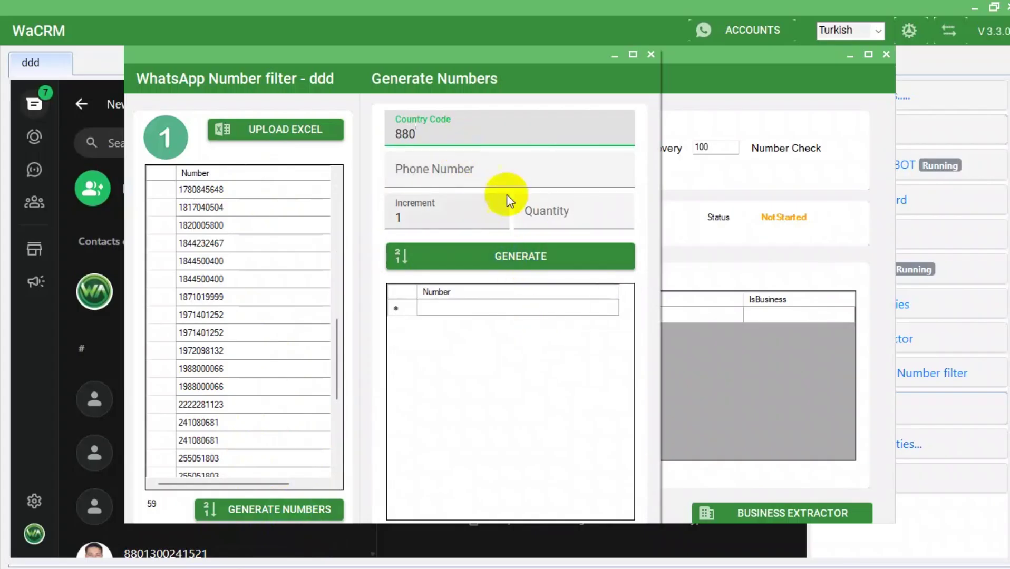
pyautogui.press('Tab')
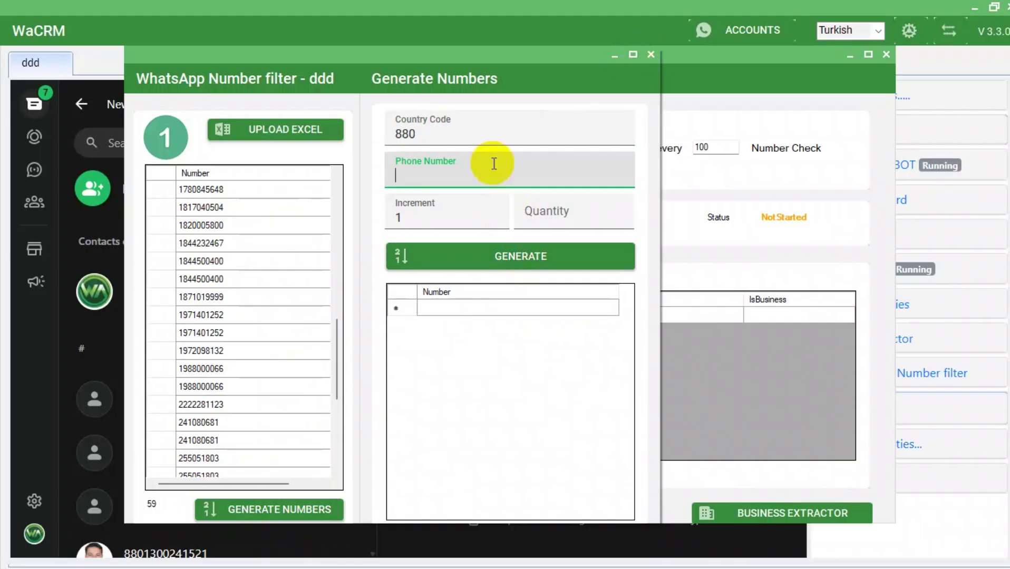
pyautogui.click(651, 55)
pyautogui.click(886, 54)
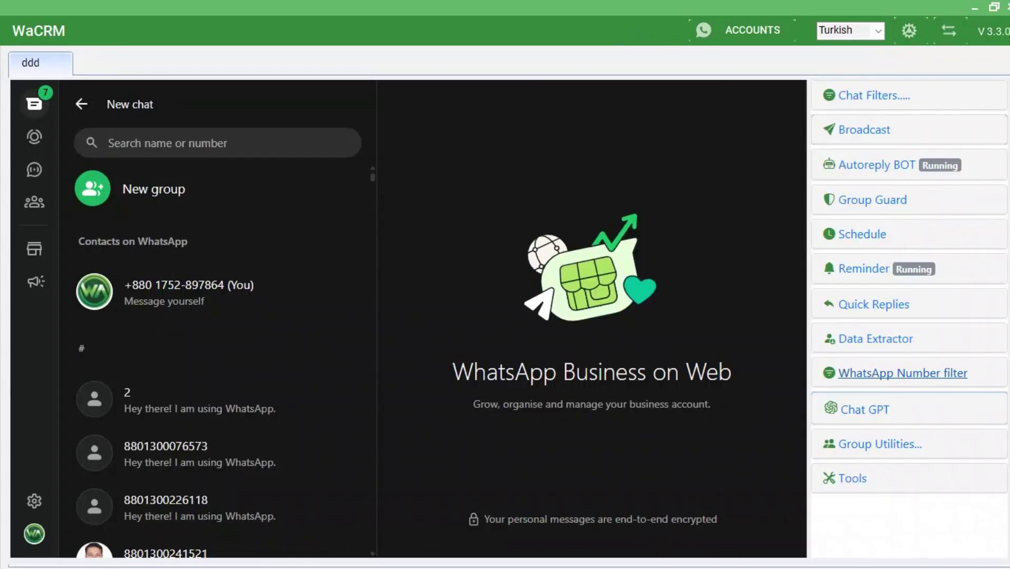
# Load the 22 numbers from NumberFilter_Available into the Number filter and start the check.
pyautogui.click(856, 375)
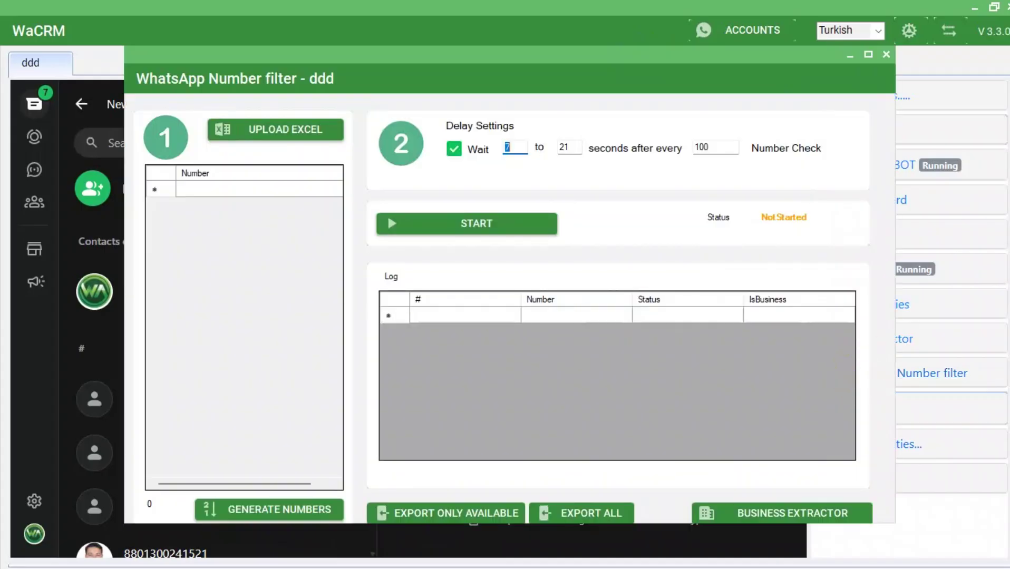
pyautogui.click(232, 132)
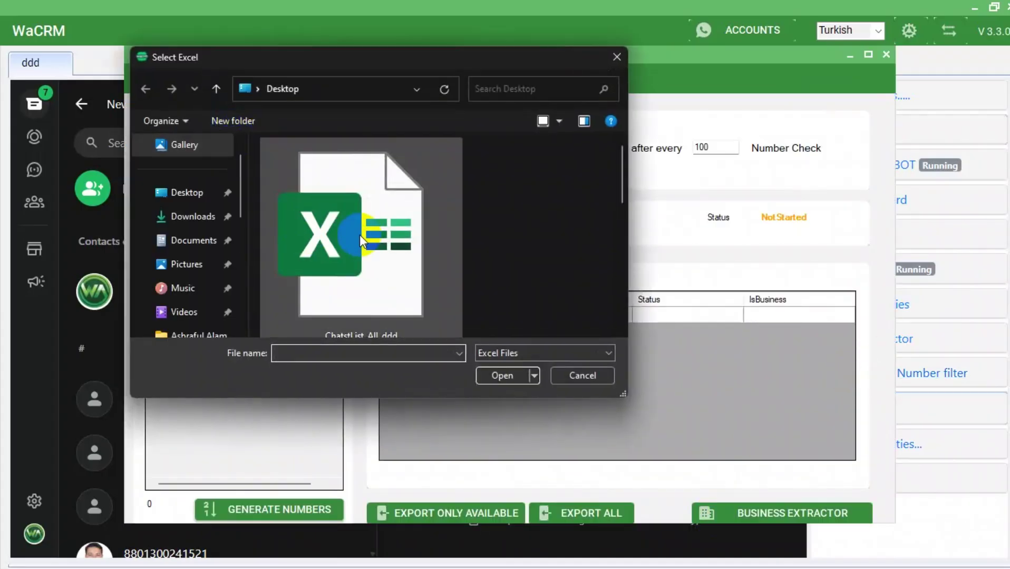
pyautogui.scroll(2, 345, 202)
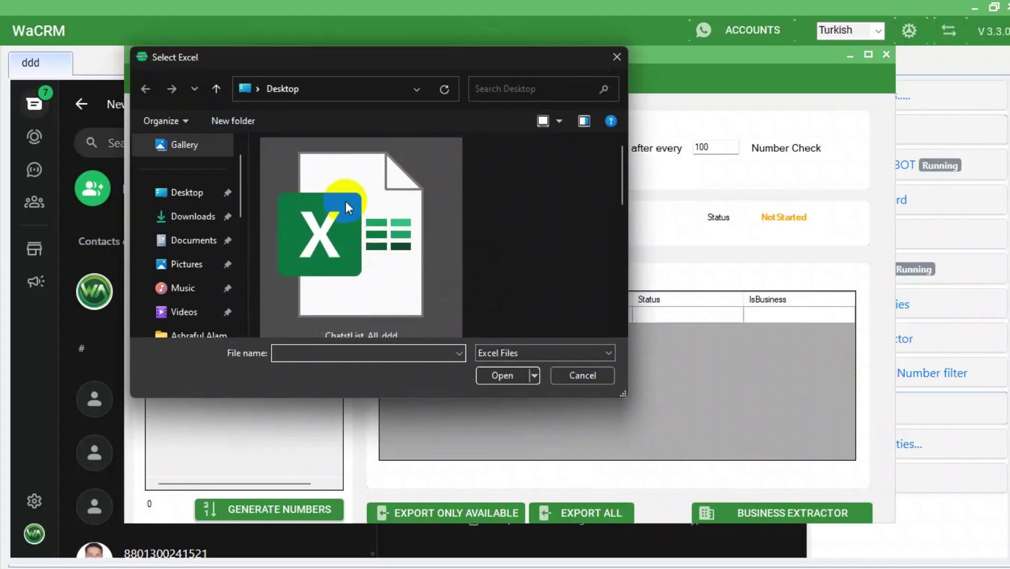
pyautogui.scroll(-2, 358, 158)
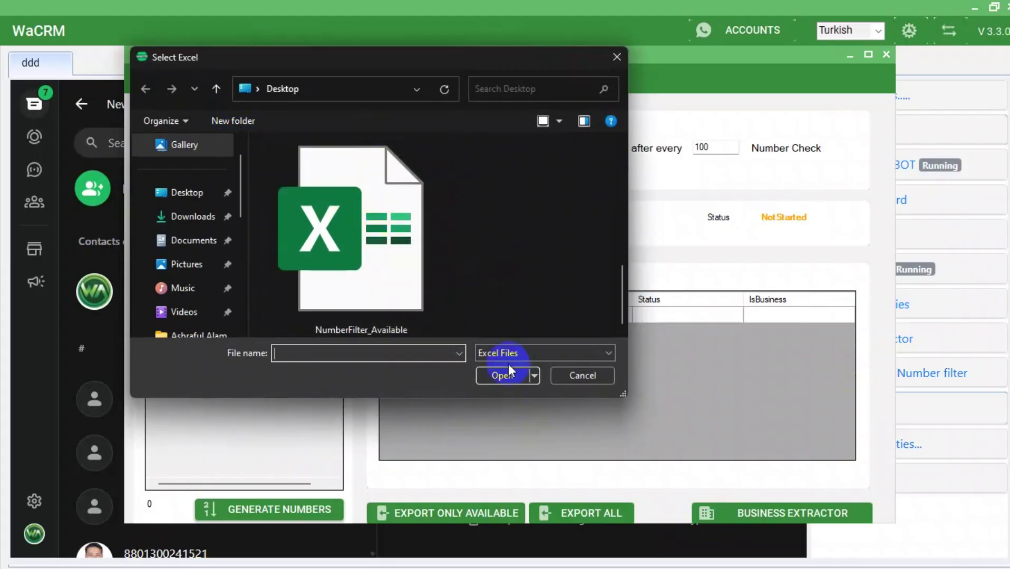
pyautogui.click(396, 261)
pyautogui.click(497, 371)
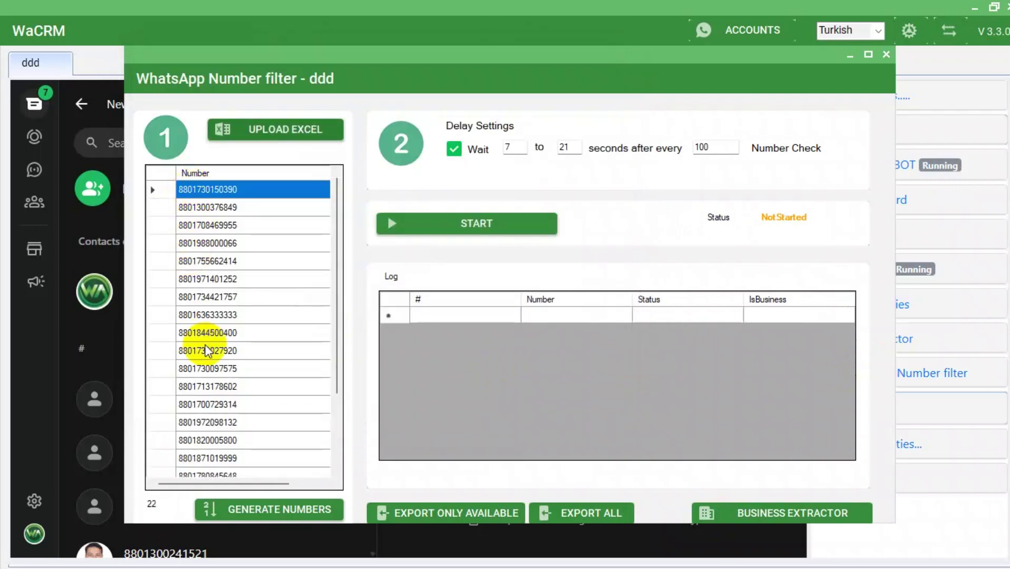
pyautogui.click(443, 225)
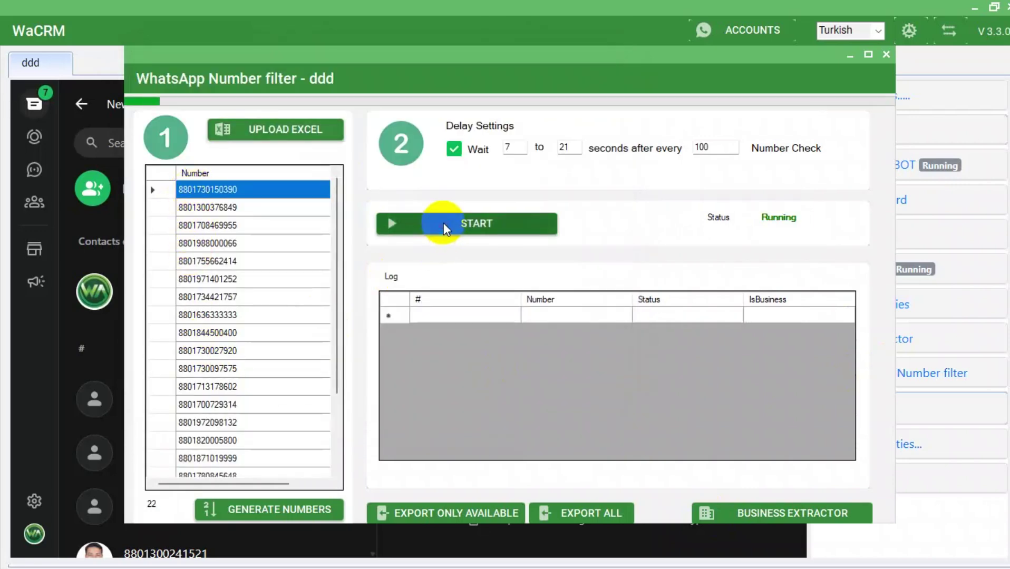
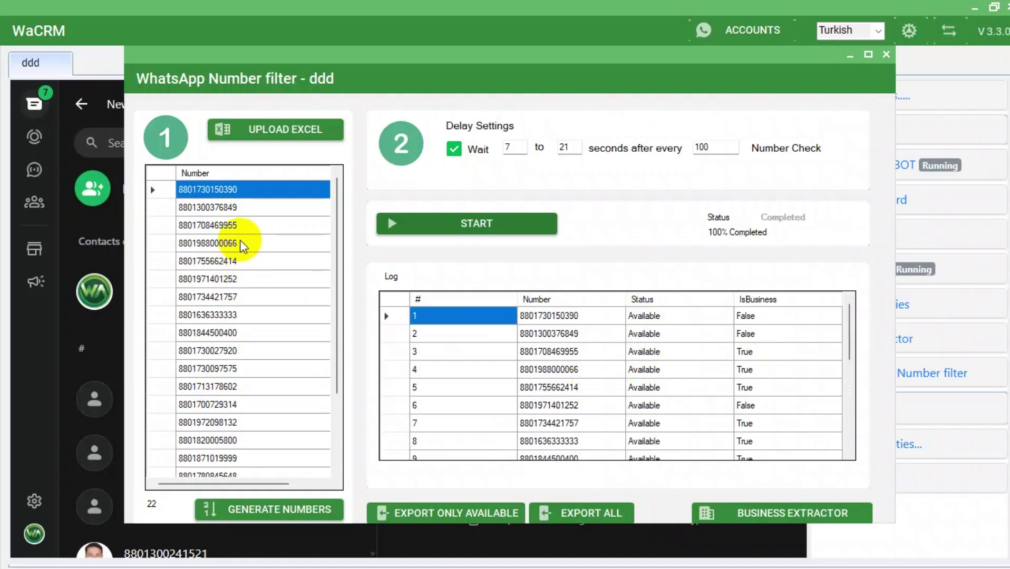
# Close the Number filter window and browse the ChatGPT Settings model list without choosing a model.
pyautogui.scroll(-5, 643, 357)
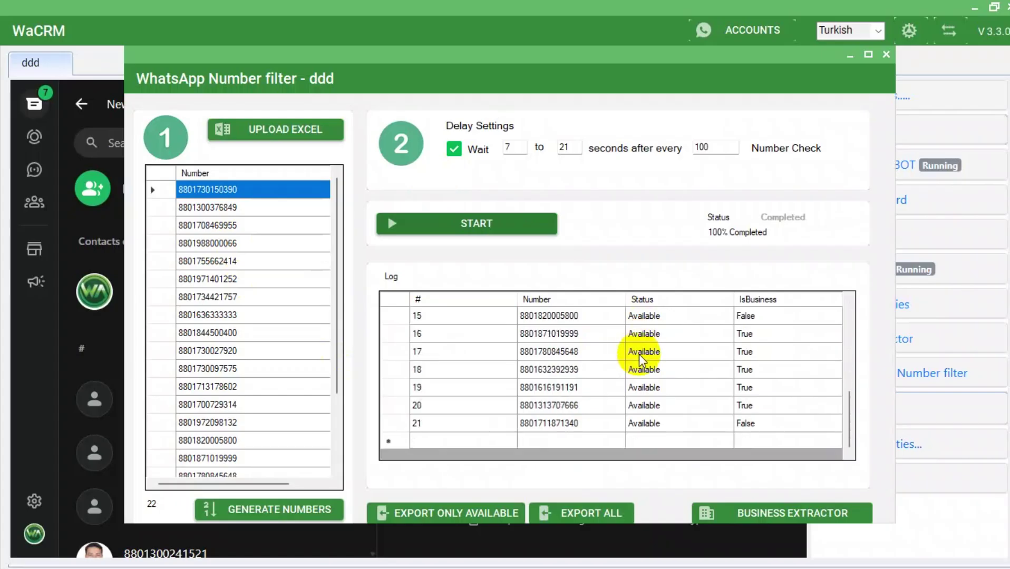
pyautogui.click(886, 54)
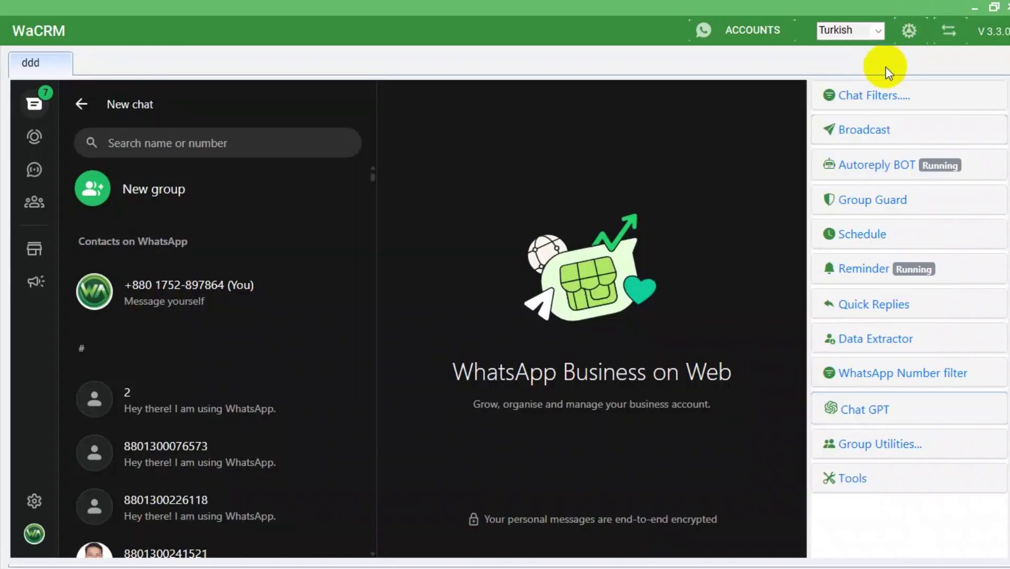
pyautogui.click(863, 409)
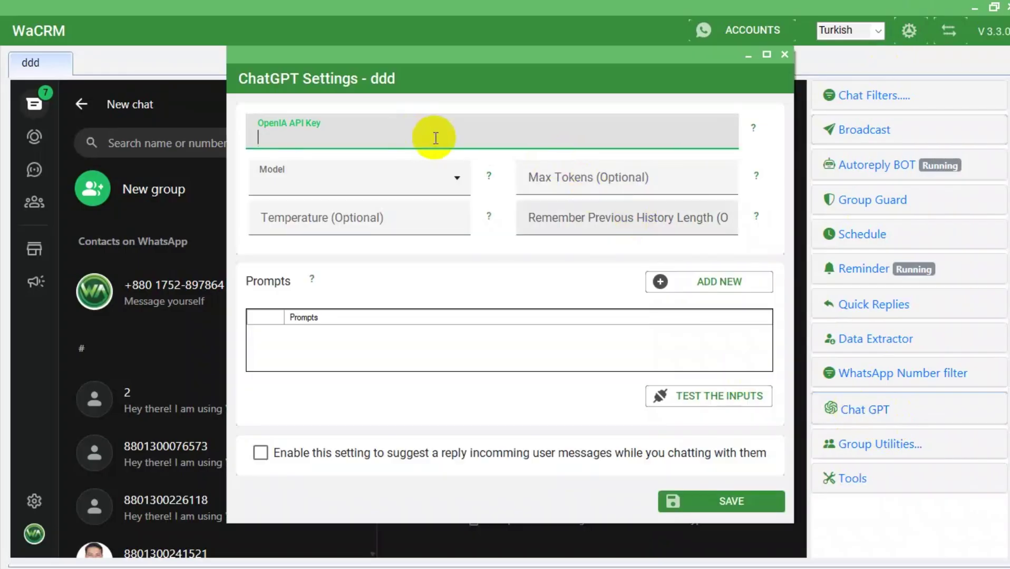
pyautogui.click(363, 184)
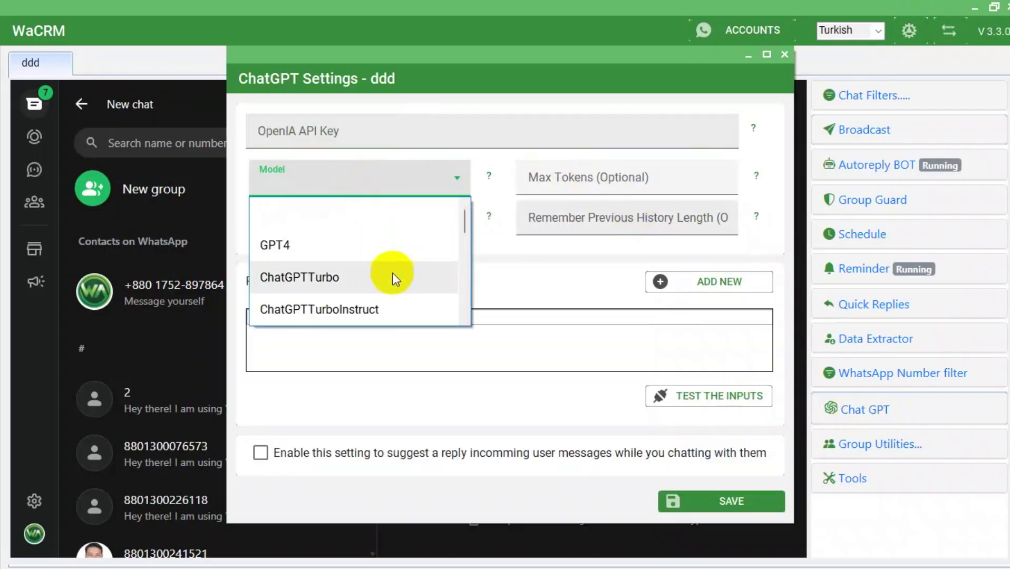
pyautogui.click(547, 272)
pyautogui.click(706, 142)
pyautogui.click(773, 79)
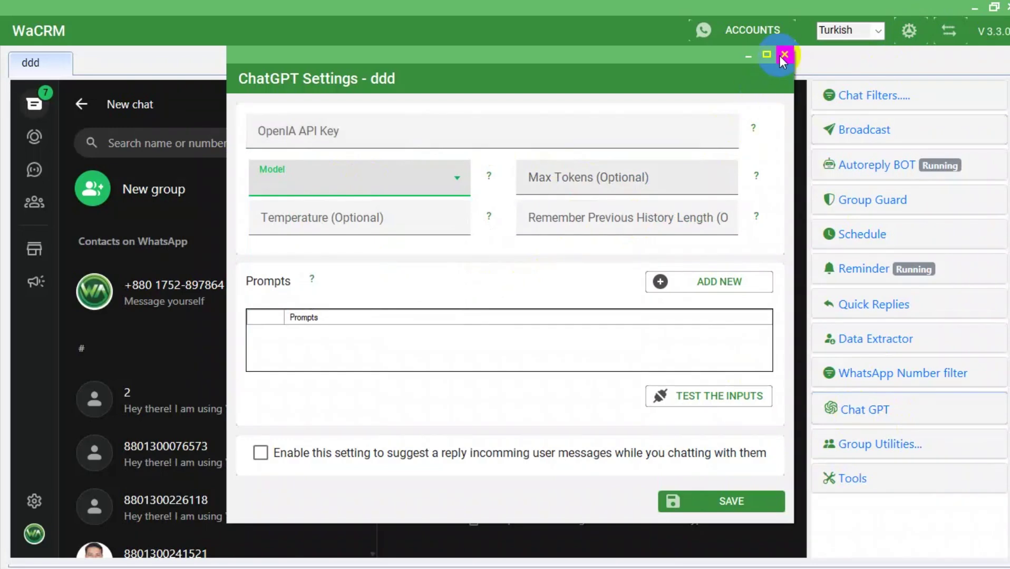
# Close ChatGPT Settings without saving and expand the group utilities list.
pyautogui.click(783, 54)
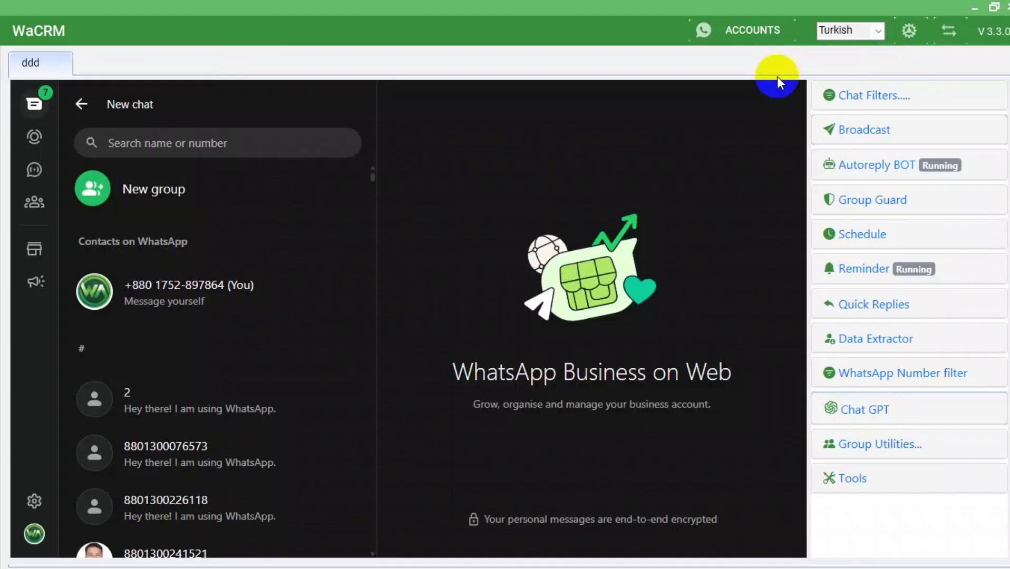
pyautogui.click(851, 447)
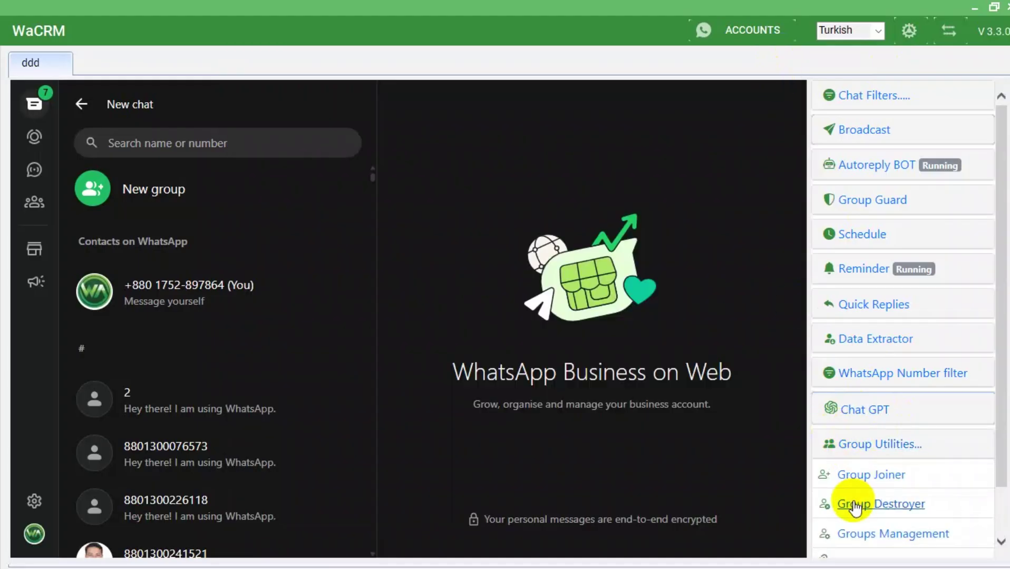
pyautogui.scroll(-1, 852, 507)
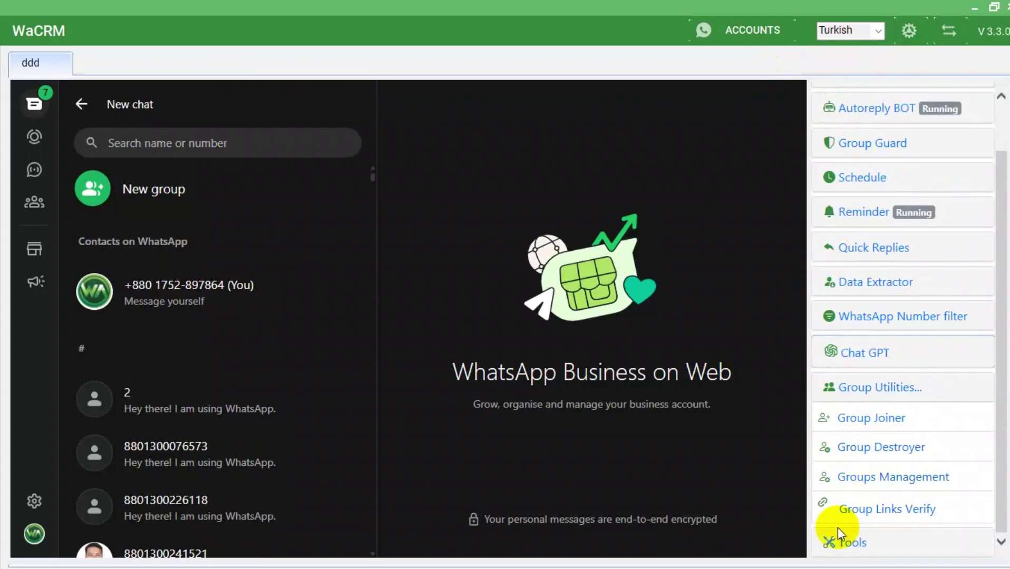
# Open and close Group Joiner, then Groups Management, which lists one group with 3 members.
pyautogui.click(867, 418)
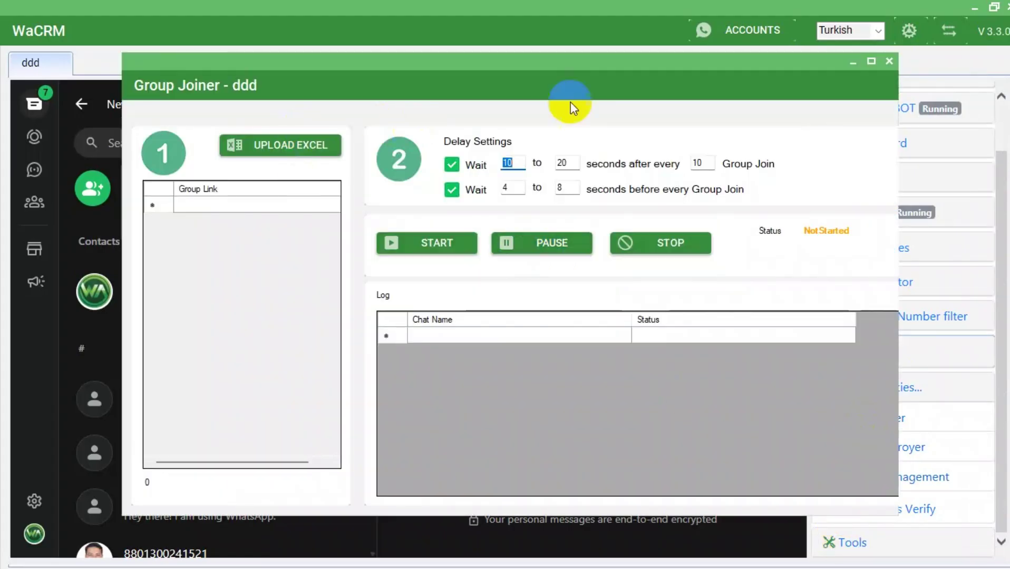
pyautogui.click(889, 62)
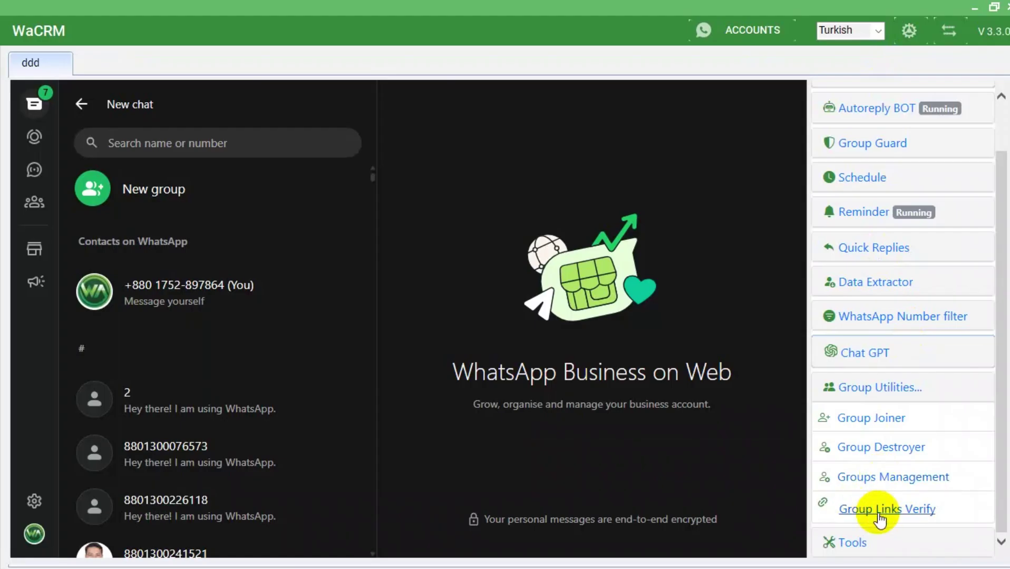
pyautogui.click(886, 479)
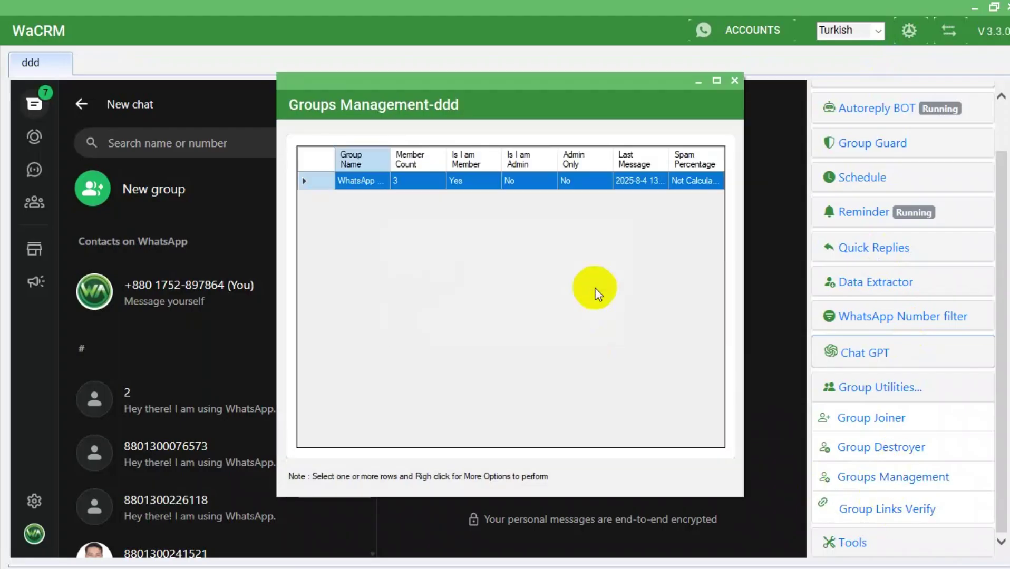
pyautogui.click(735, 80)
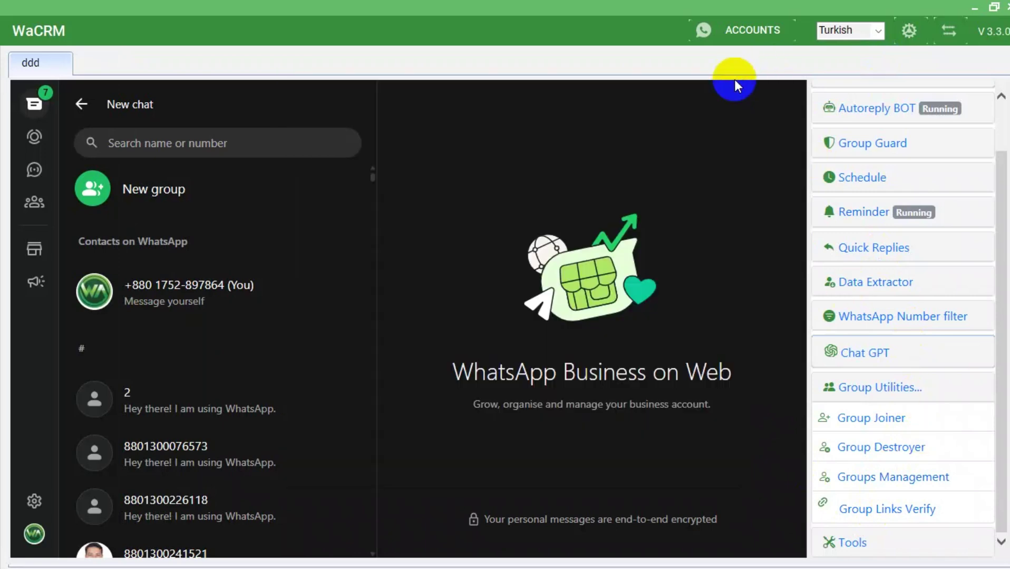
# Open Data Extractor and look through its label, contact list and group export options.
pyautogui.click(881, 284)
pyautogui.click(479, 148)
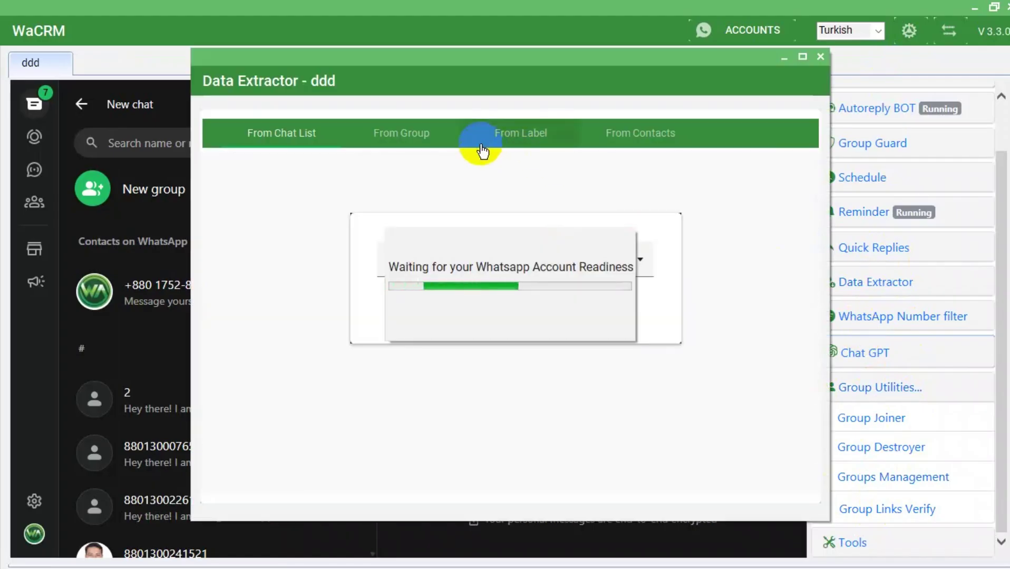
pyautogui.click(509, 144)
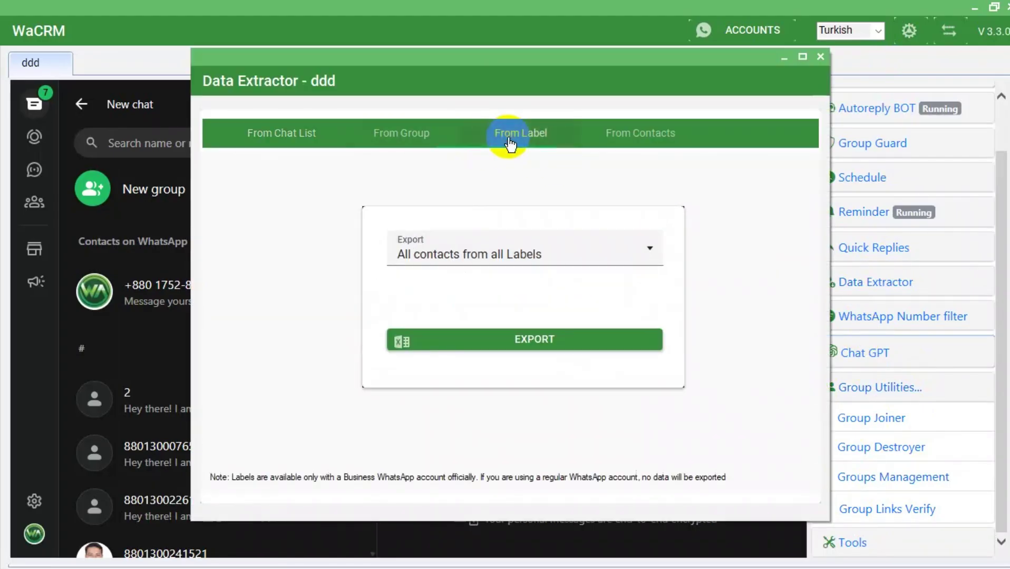
pyautogui.click(504, 253)
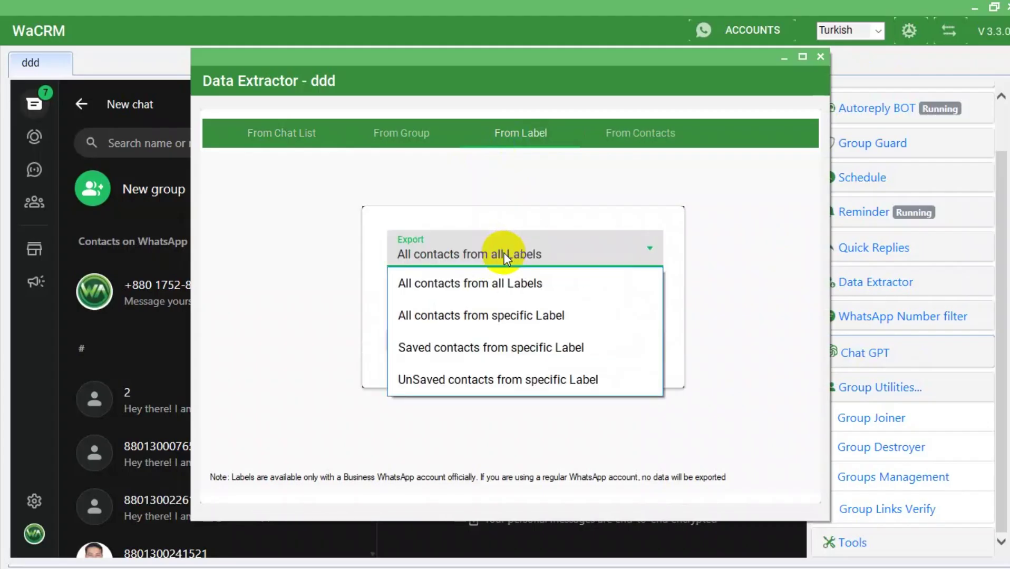
pyautogui.click(683, 191)
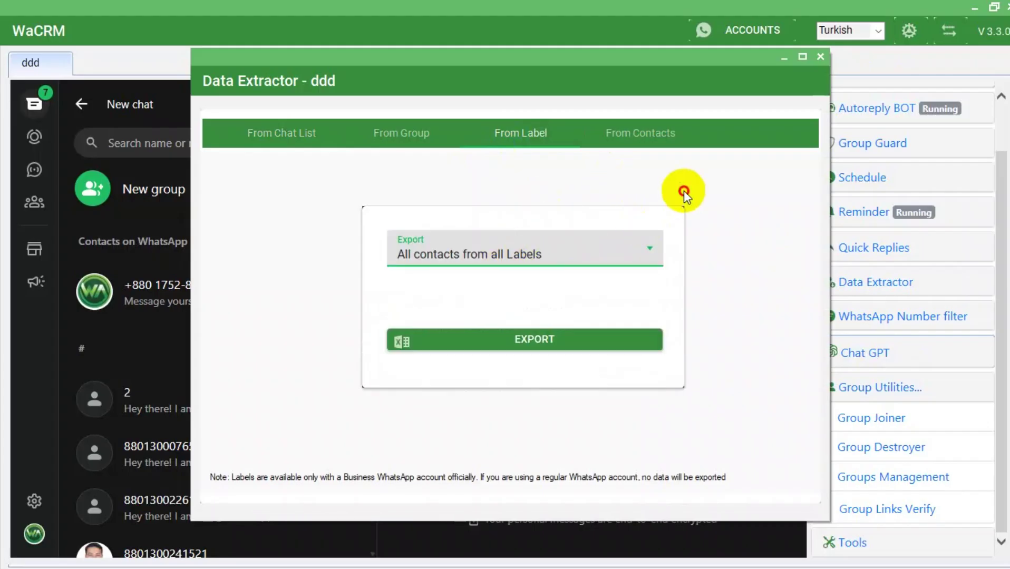
pyautogui.click(643, 133)
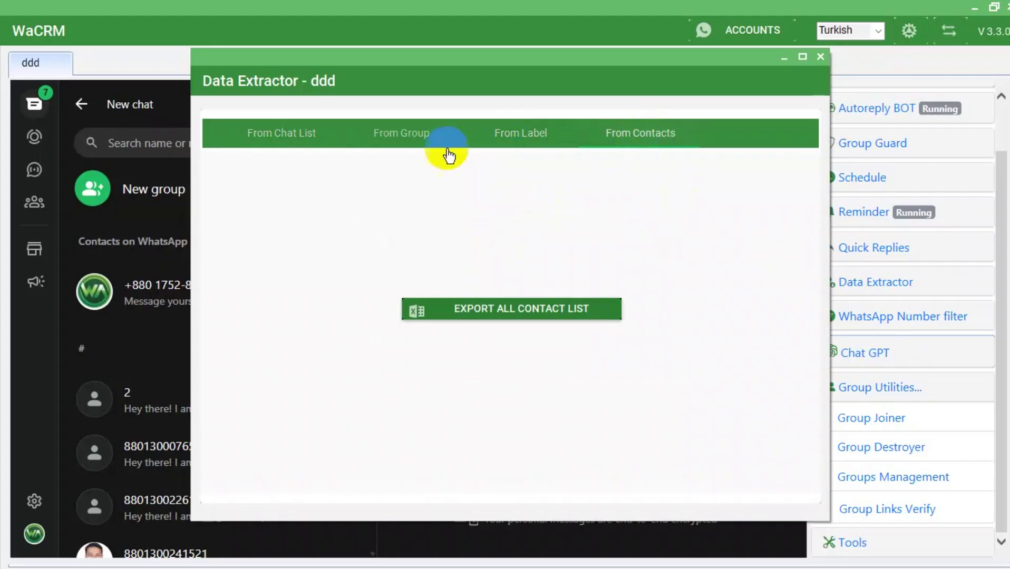
pyautogui.click(423, 132)
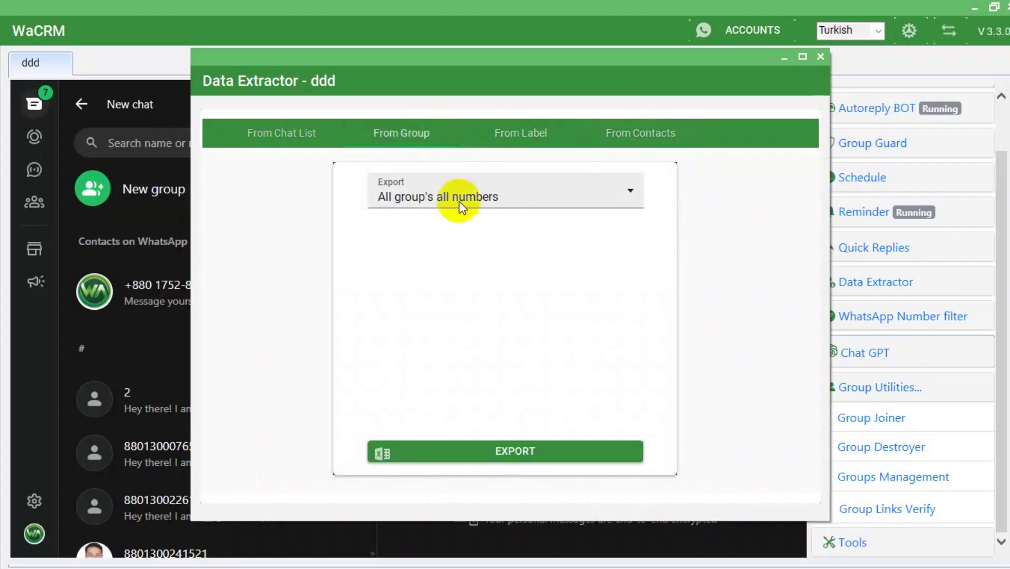
pyautogui.click(505, 194)
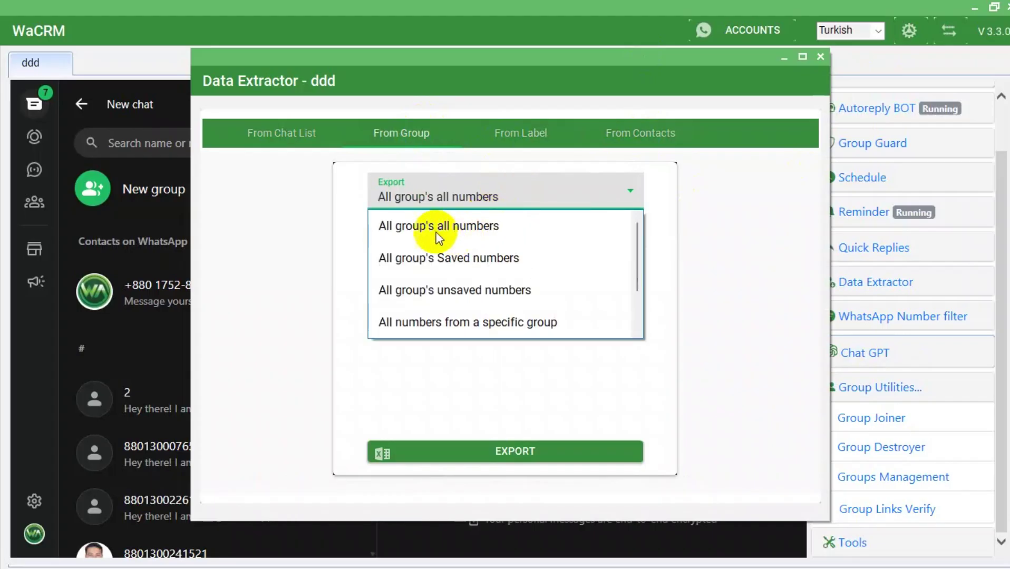
pyautogui.click(424, 225)
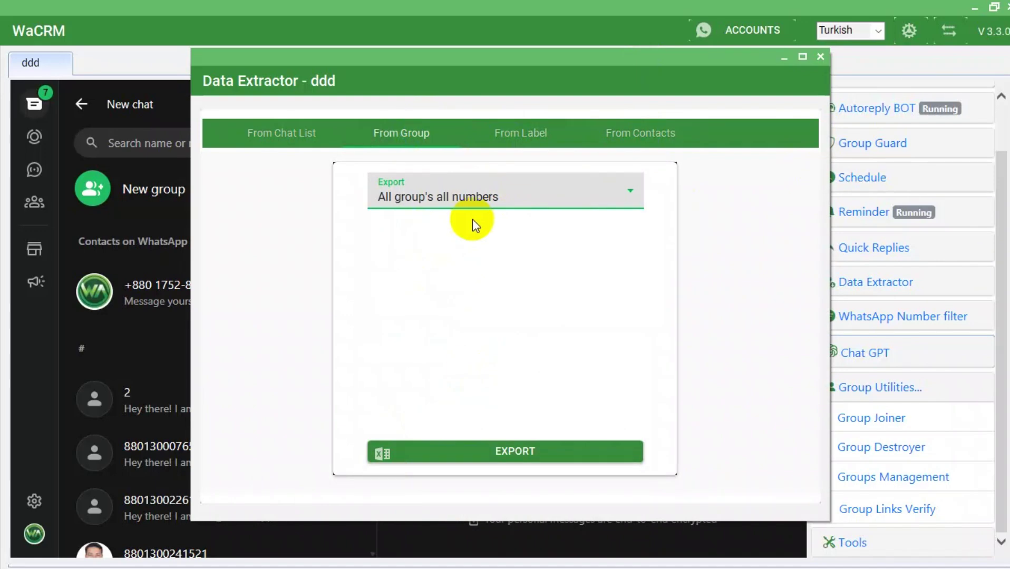
# Export the WhatsApp Marketing group's numbers to an Excel file on the Desktop and close the extractor.
pyautogui.click(481, 197)
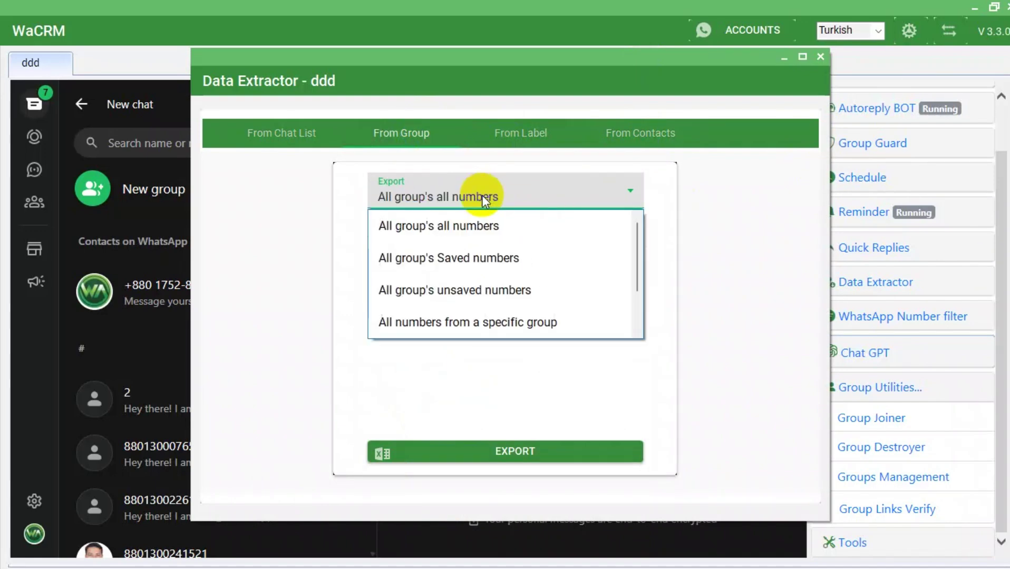
pyautogui.click(465, 321)
pyautogui.click(434, 226)
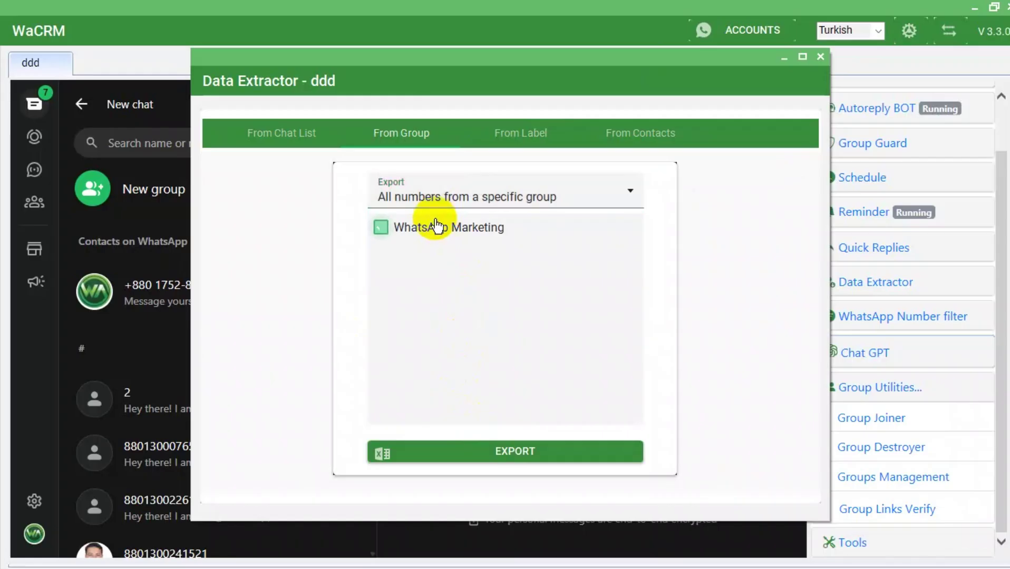
pyautogui.click(425, 232)
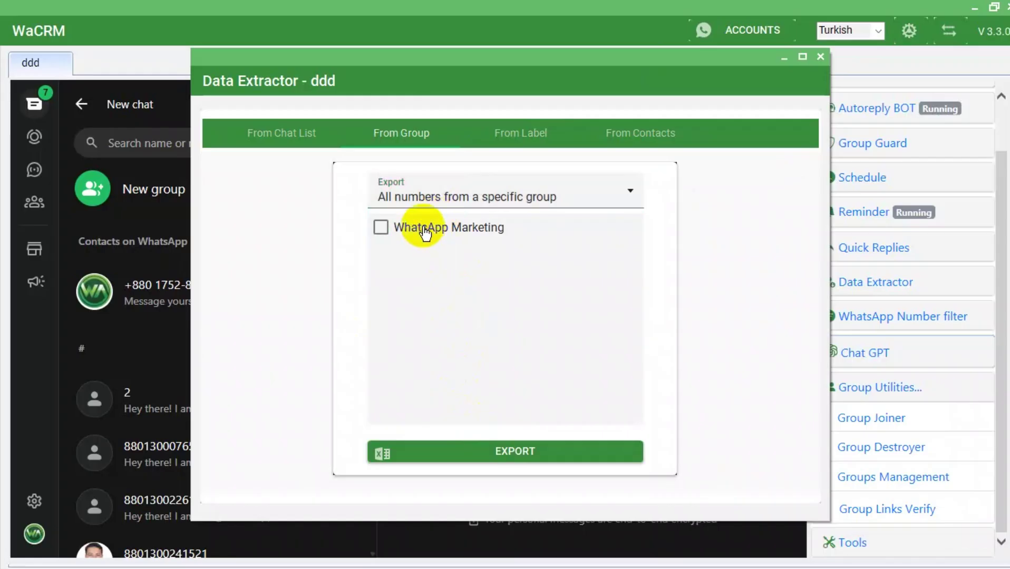
pyautogui.click(424, 232)
pyautogui.click(512, 451)
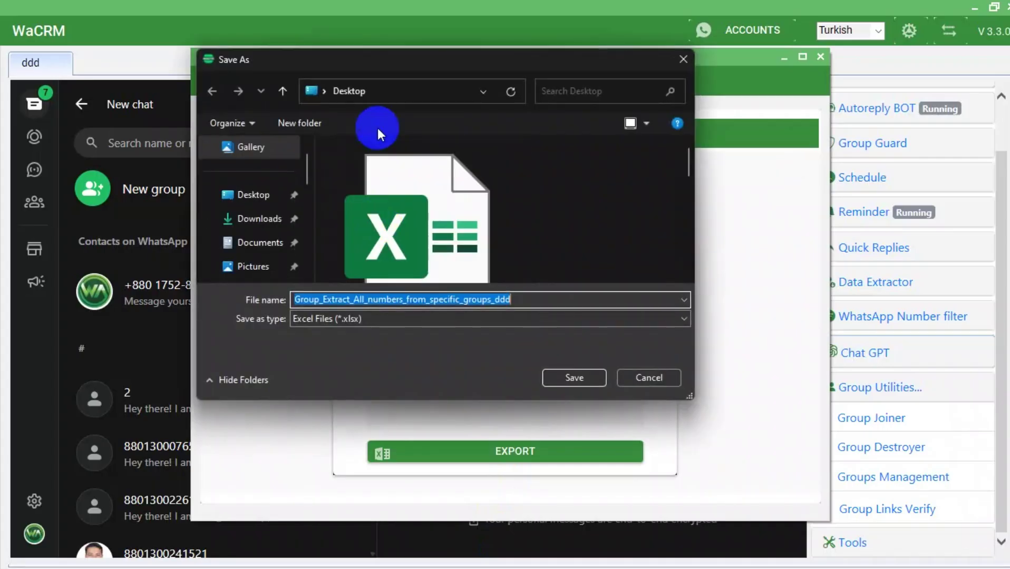
pyautogui.click(266, 195)
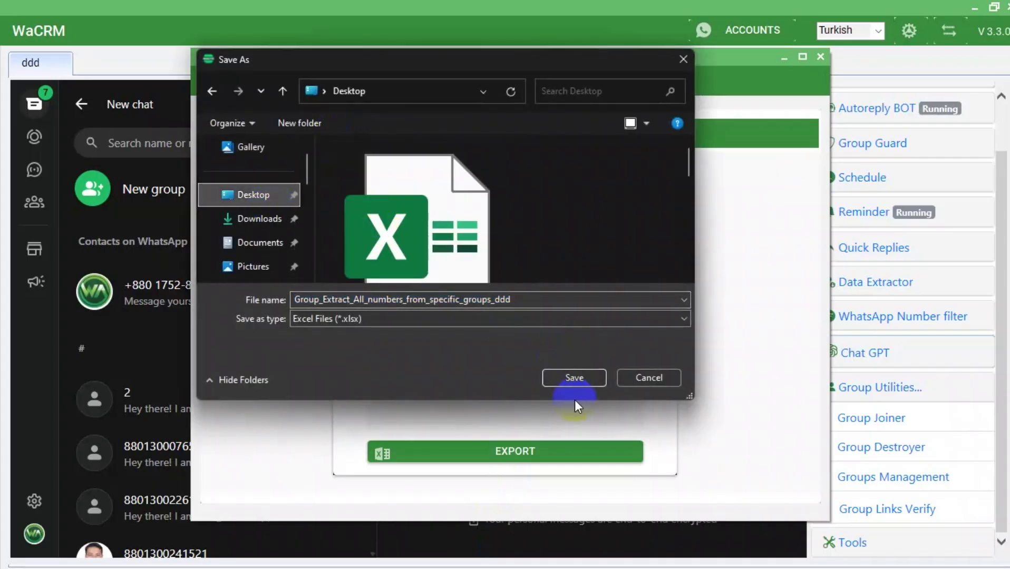
pyautogui.click(584, 384)
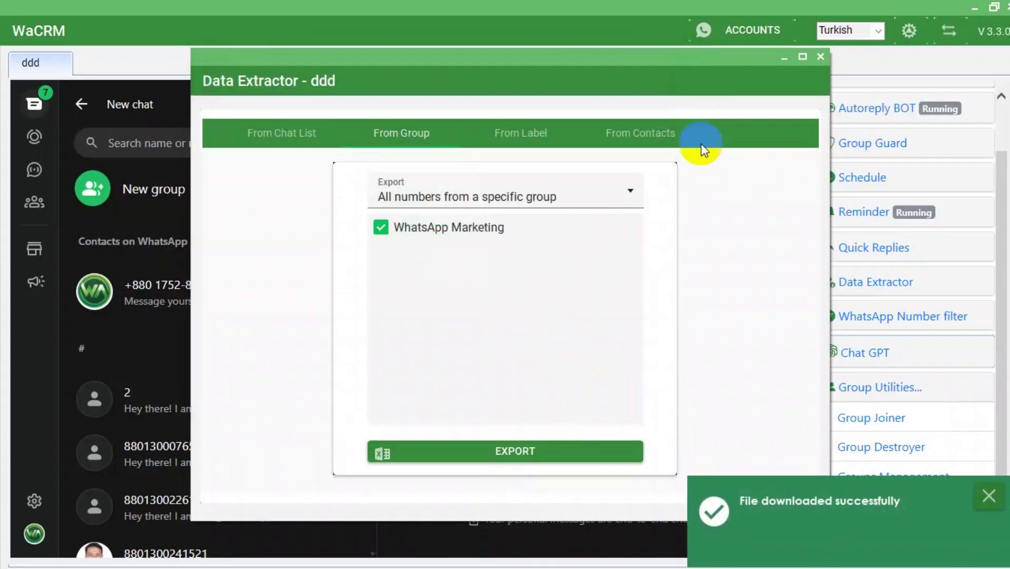
pyautogui.click(820, 56)
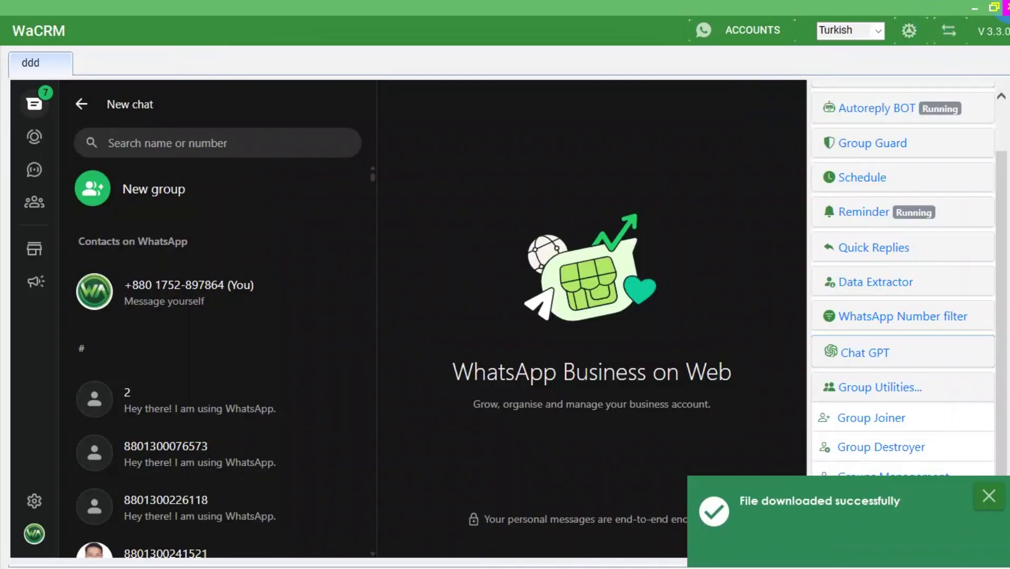
# Close WaCRM and refresh the desktop twice so the exported Group Extractor Excel file shows.
pyautogui.click(1005, 6)
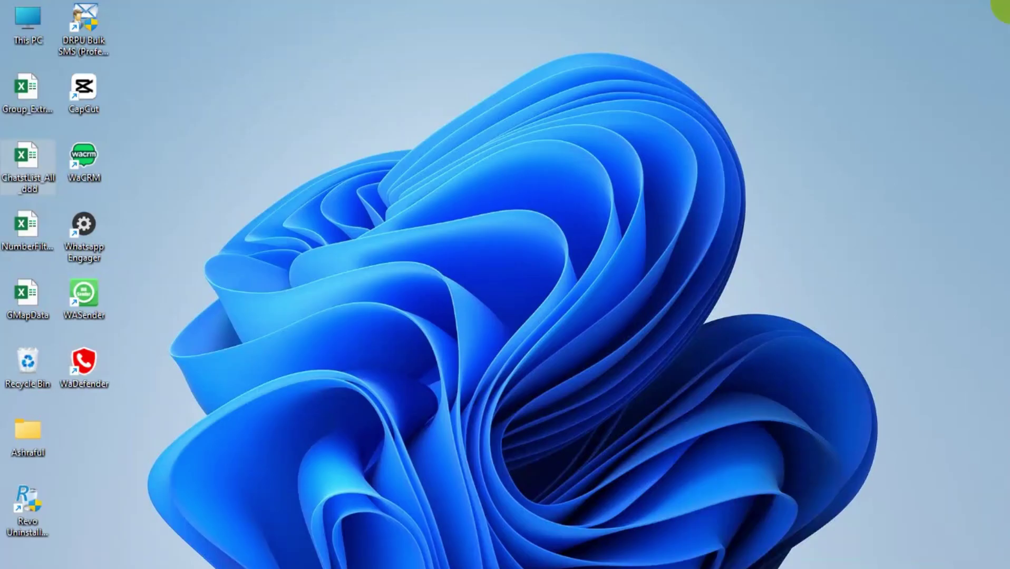
pyautogui.rightClick(576, 151)
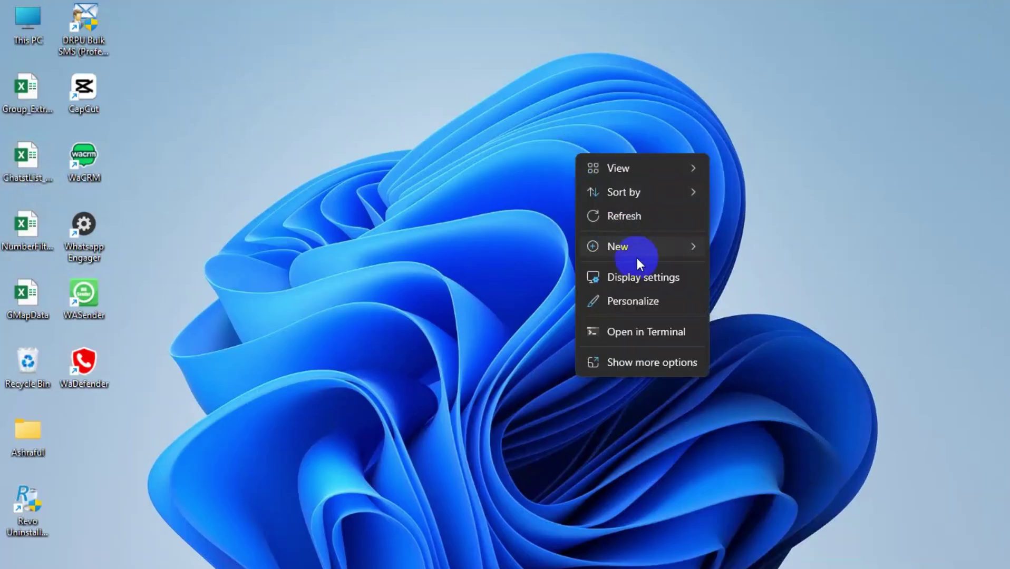
pyautogui.click(617, 216)
pyautogui.rightClick(359, 161)
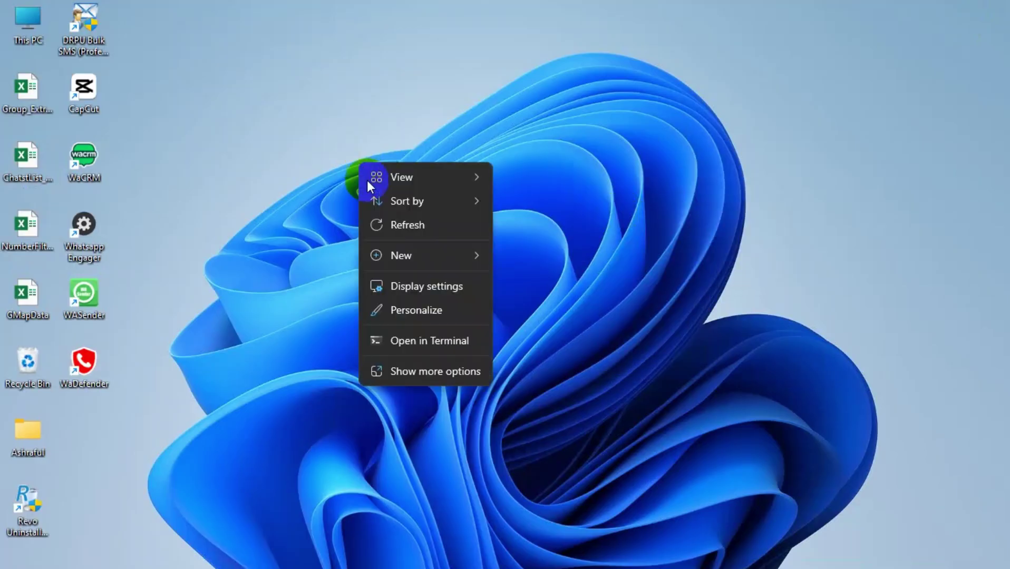
pyautogui.click(398, 229)
pyautogui.moveTo(530, 567)
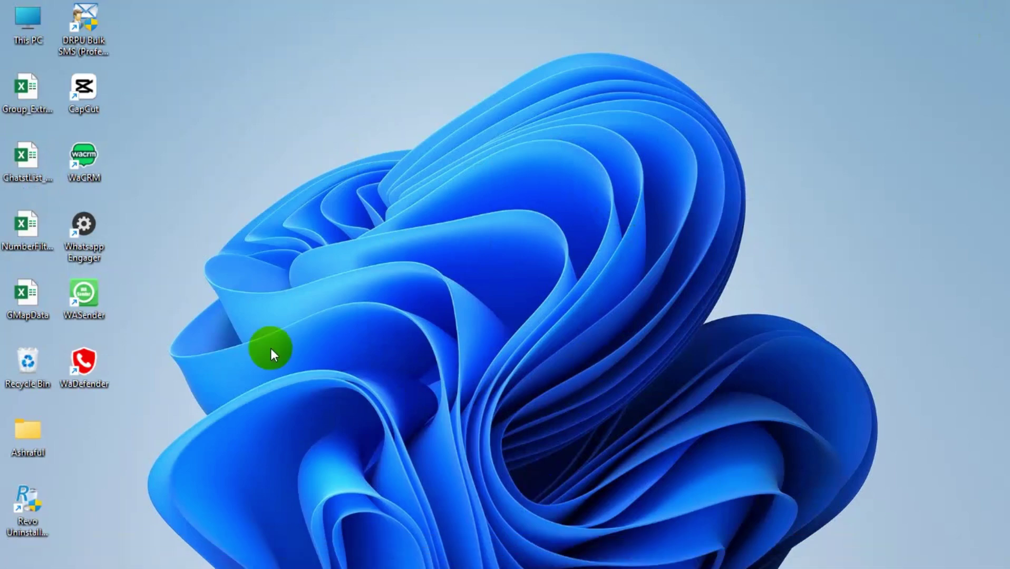
# Launch WaDefender from its desktop icon, maximize it, and look over the dashboard cards.
pyautogui.doubleClick(100, 370)
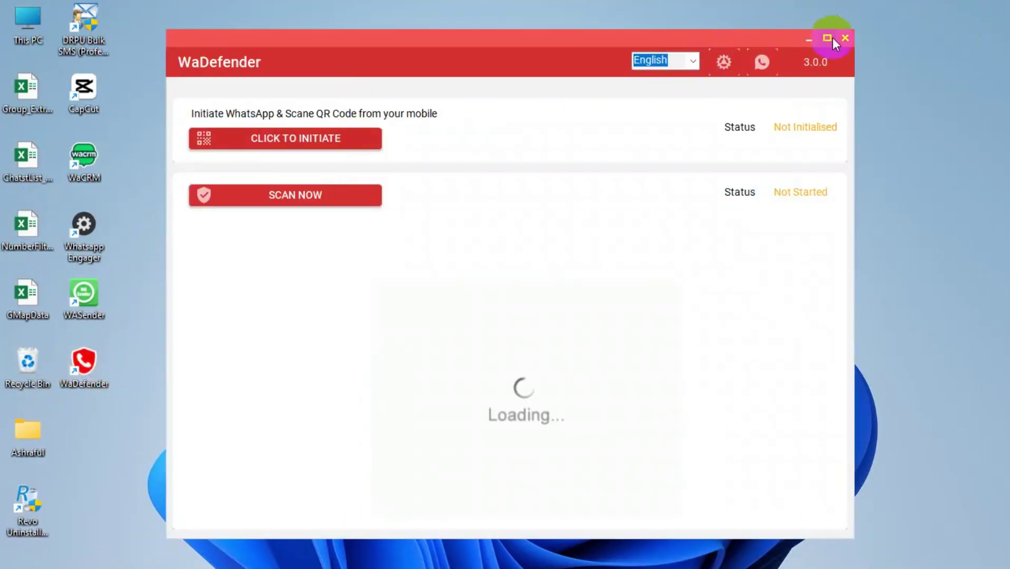
pyautogui.click(827, 38)
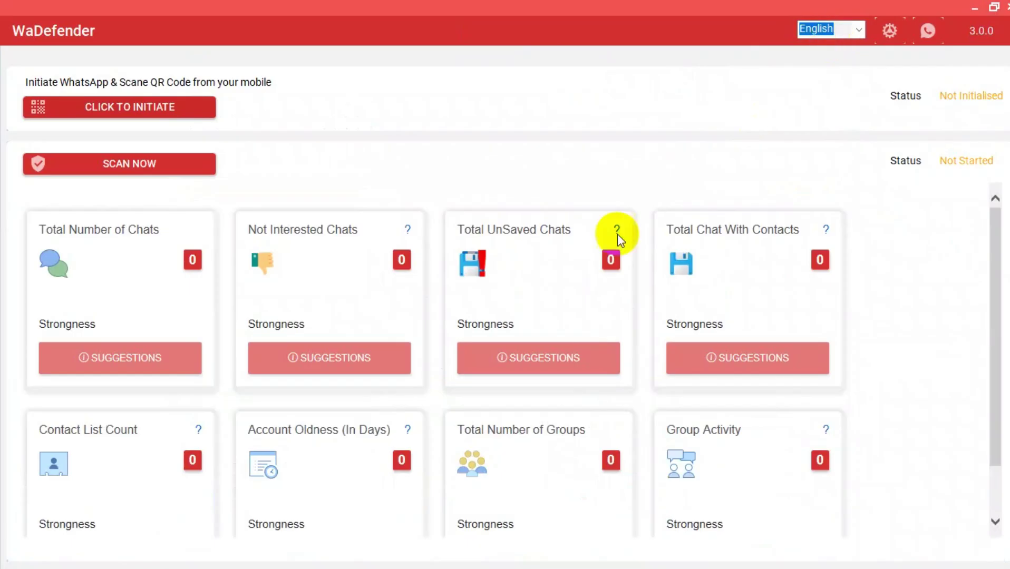
pyautogui.scroll(-2, 607, 272)
pyautogui.scroll(2, 607, 269)
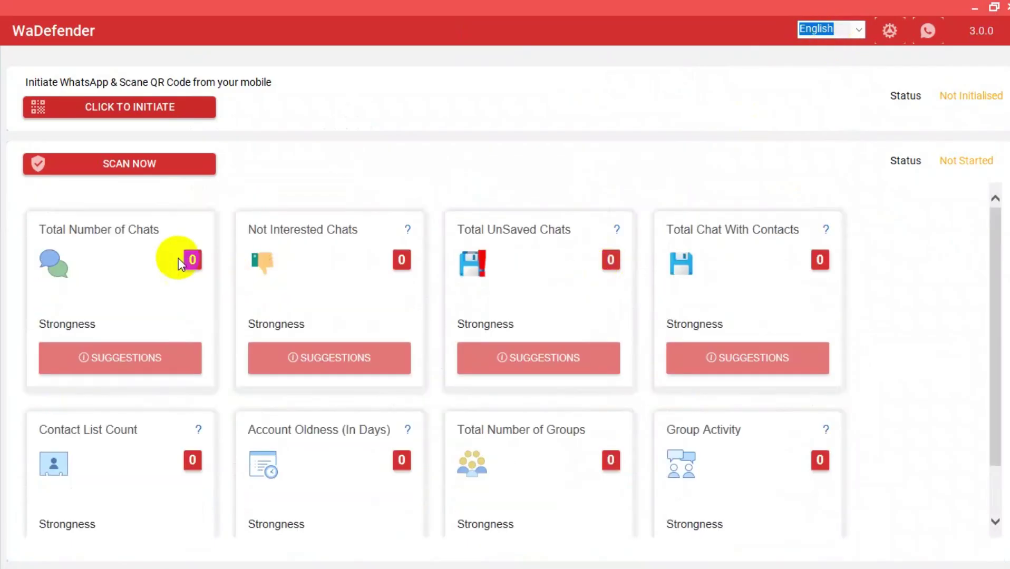
pyautogui.scroll(-2, 173, 264)
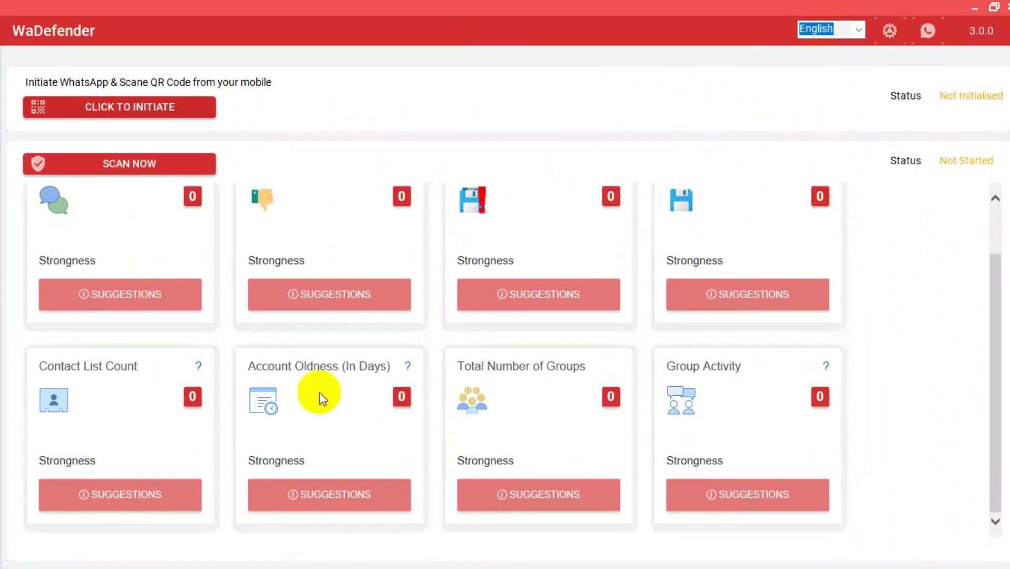
pyautogui.scroll(2, 347, 382)
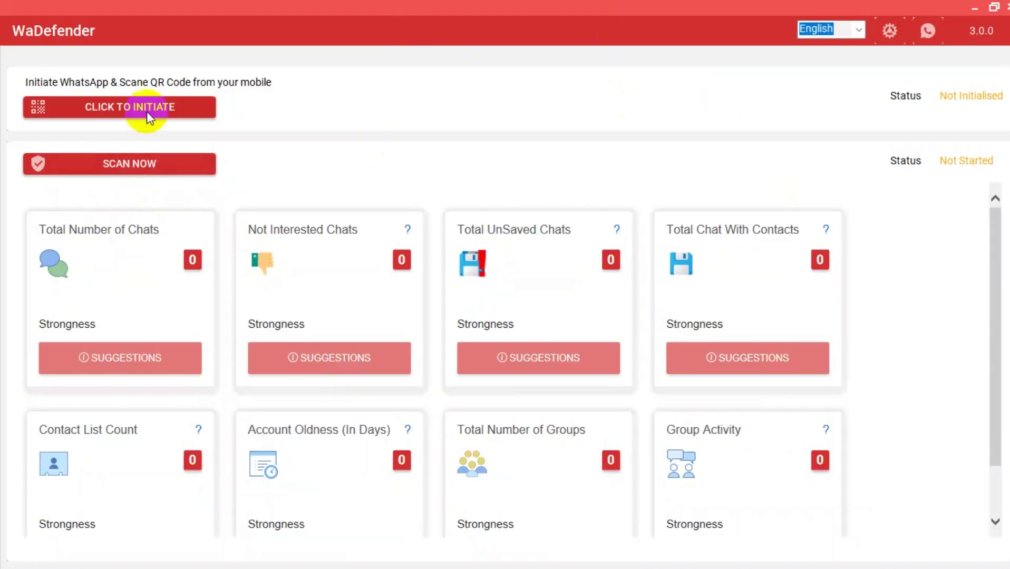
# Glance at the general settings, then initiate WhatsApp and move WaBrowser aside to scan the QR code.
pyautogui.click(889, 29)
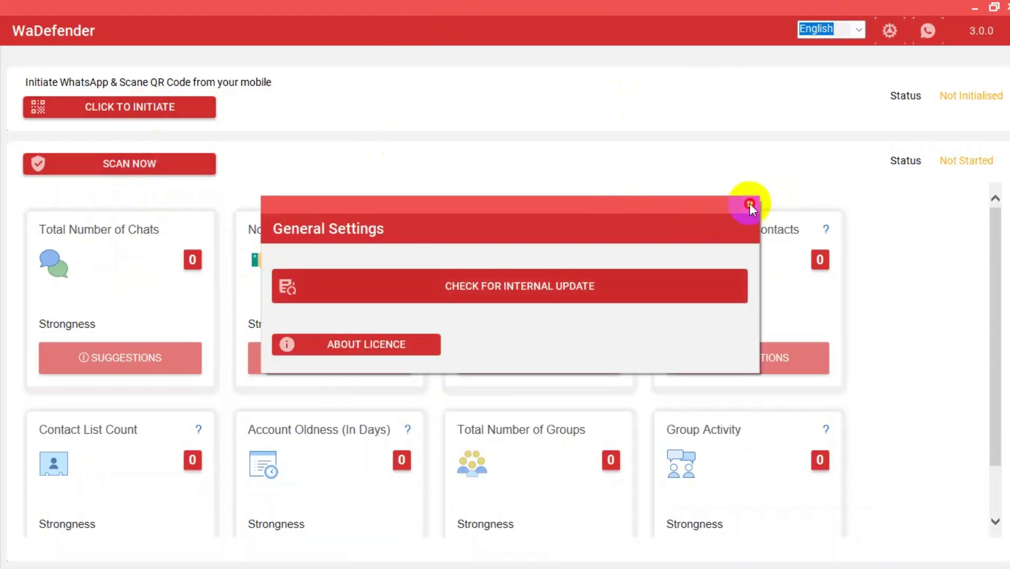
pyautogui.click(749, 203)
pyautogui.click(158, 106)
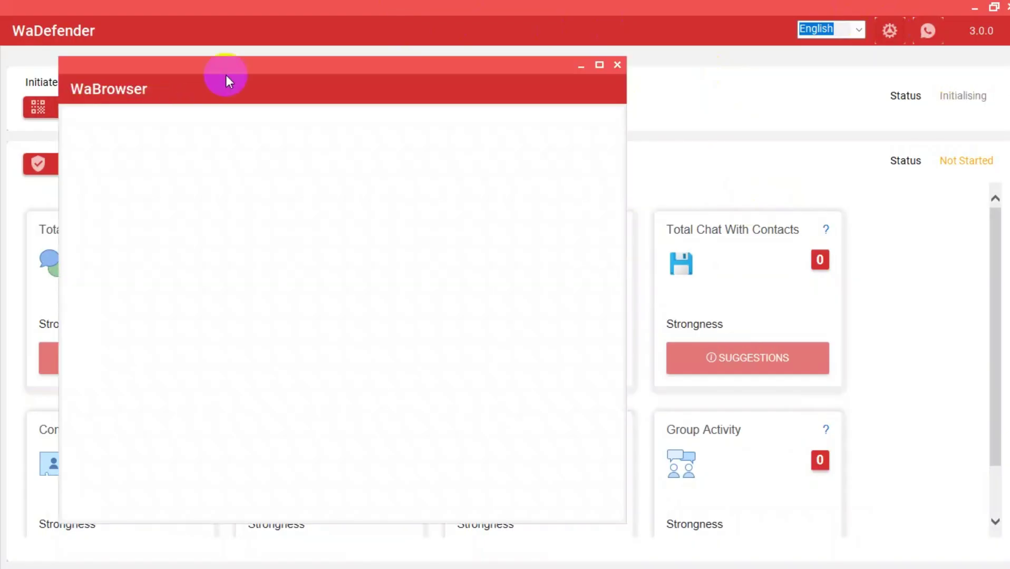
pyautogui.moveTo(226, 74); pyautogui.dragTo(595, 100)
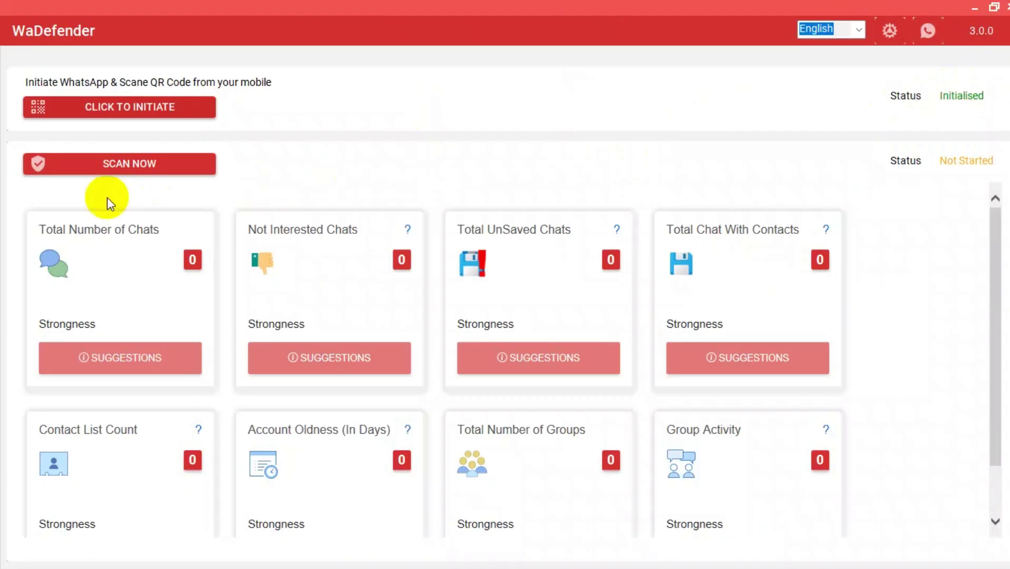
# Scan the WhatsApp account (47% strong, Good) and save the full report to the Desktop.
pyautogui.click(103, 164)
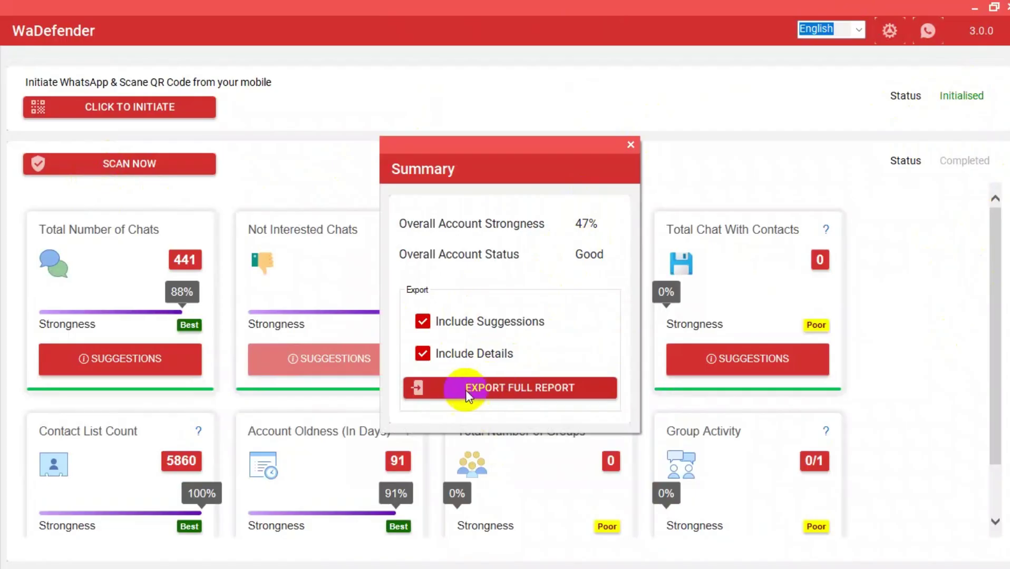
pyautogui.click(439, 387)
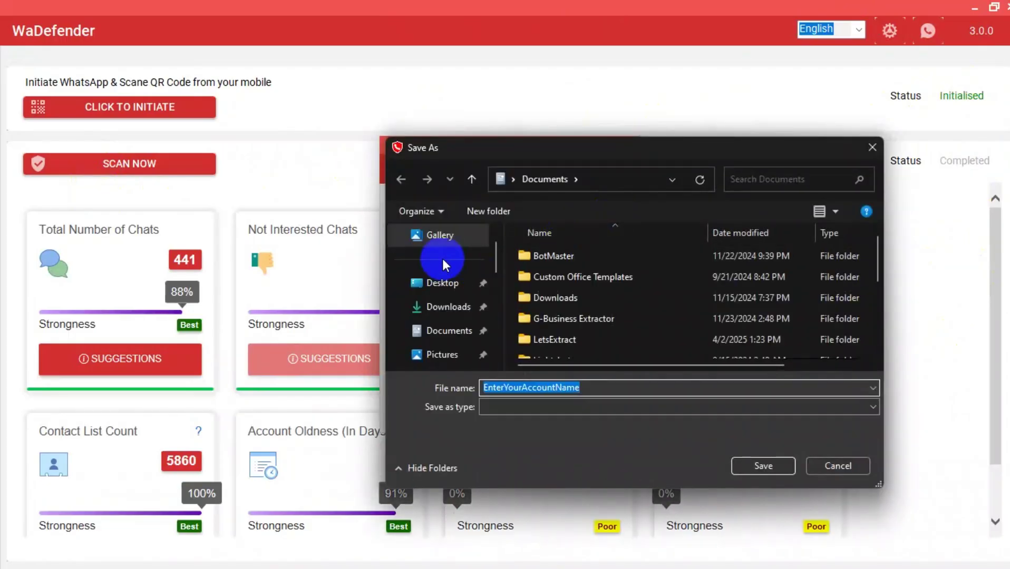
pyautogui.click(432, 282)
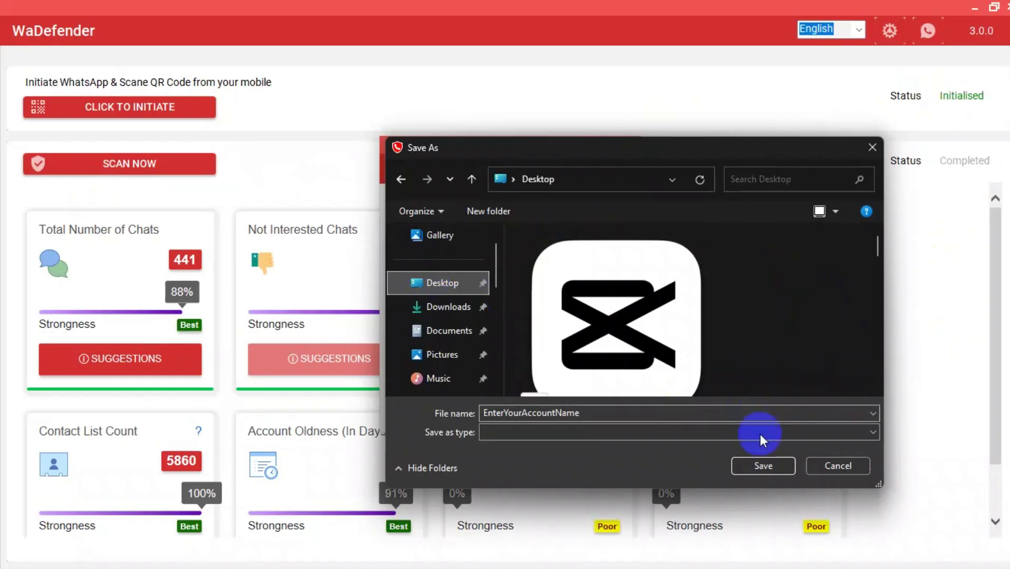
pyautogui.click(761, 460)
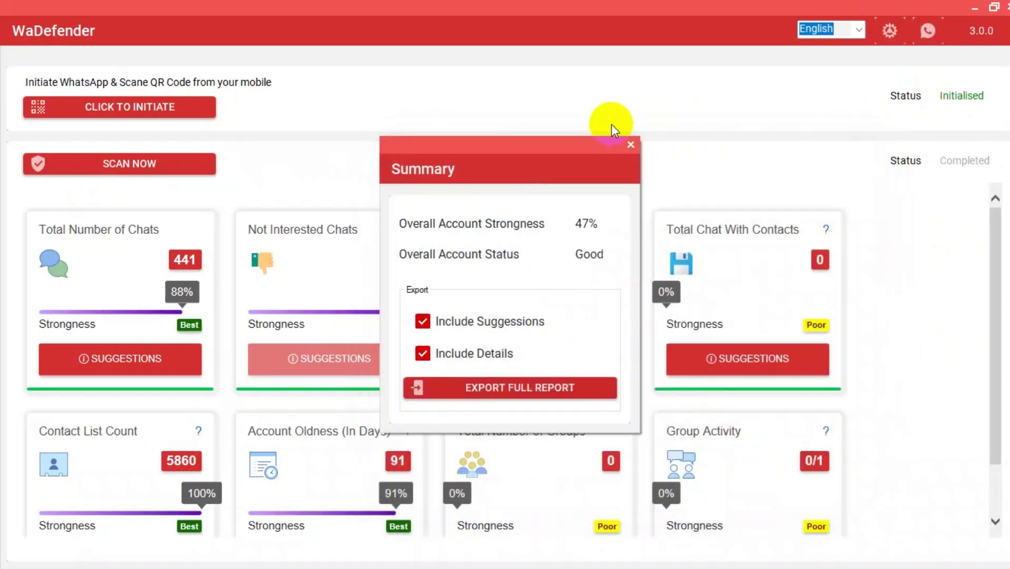
# Close the Summary and review the result cards, highlighting the 91-day account age rated Best.
pyautogui.click(630, 145)
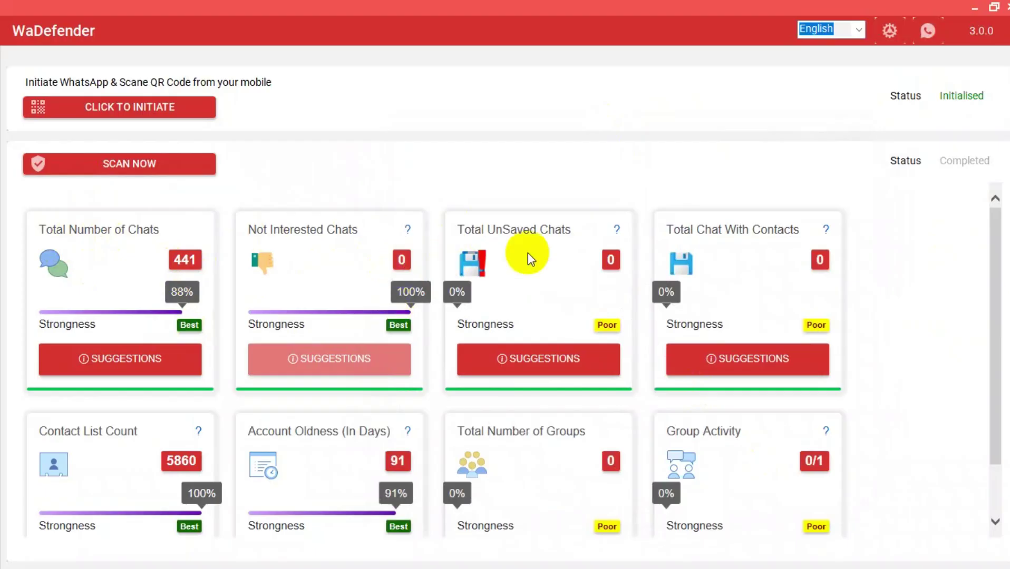
pyautogui.scroll(-1, 528, 253)
pyautogui.scroll(1, 497, 225)
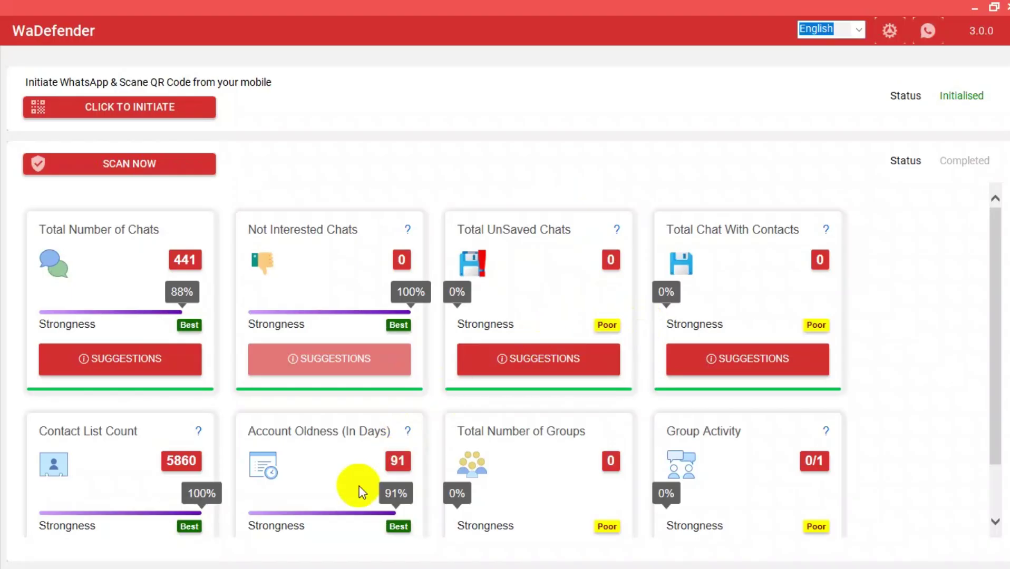
pyautogui.scroll(-1, 263, 401)
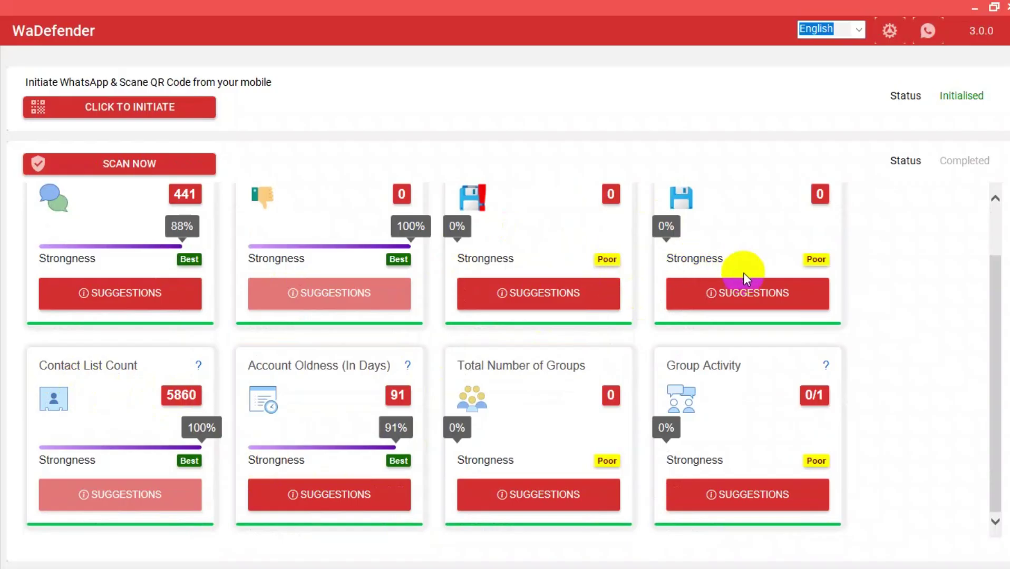
pyautogui.scroll(1, 839, 299)
pyautogui.scroll(-1, 842, 302)
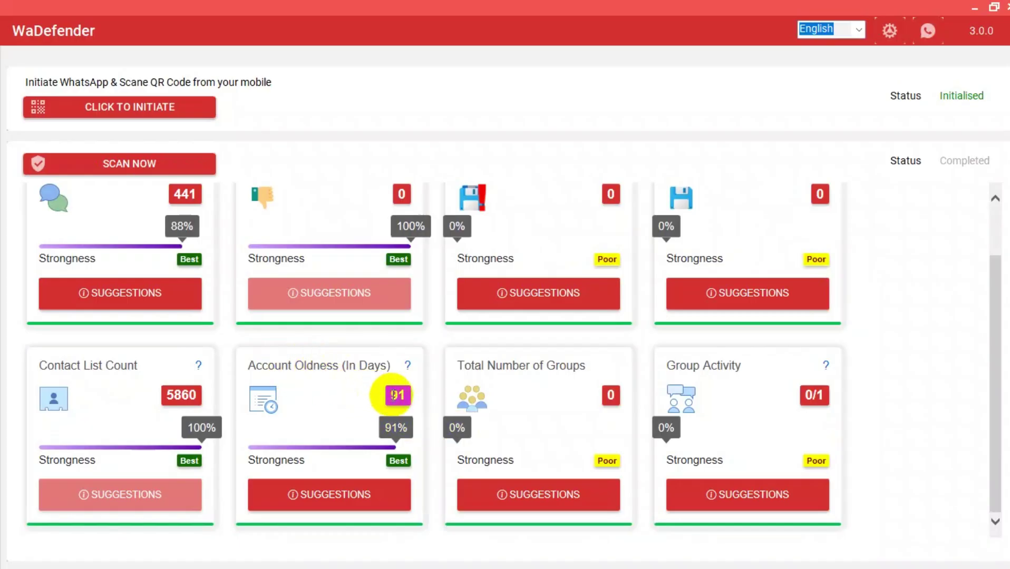
pyautogui.doubleClick(396, 396)
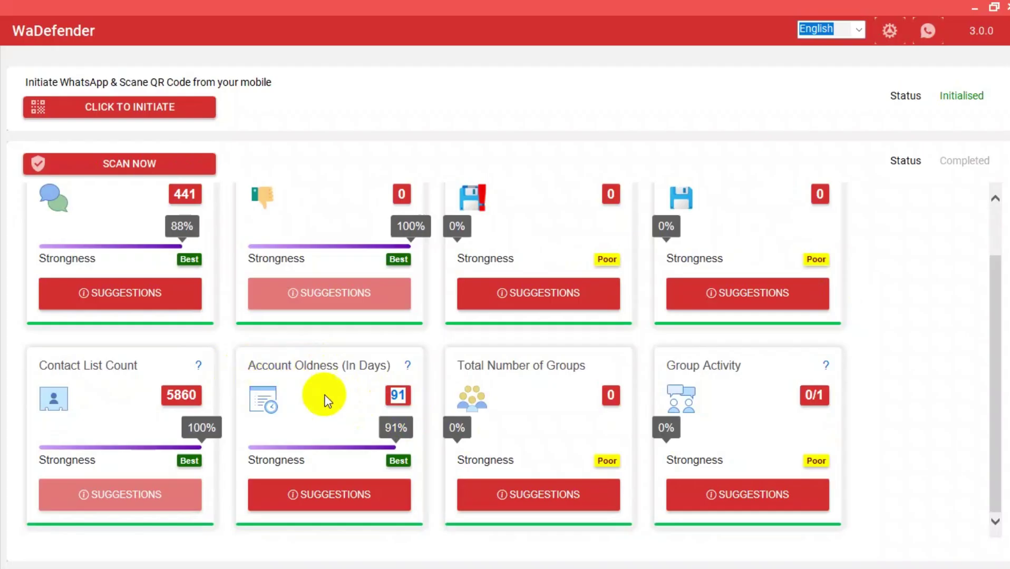
pyautogui.doubleClick(399, 456)
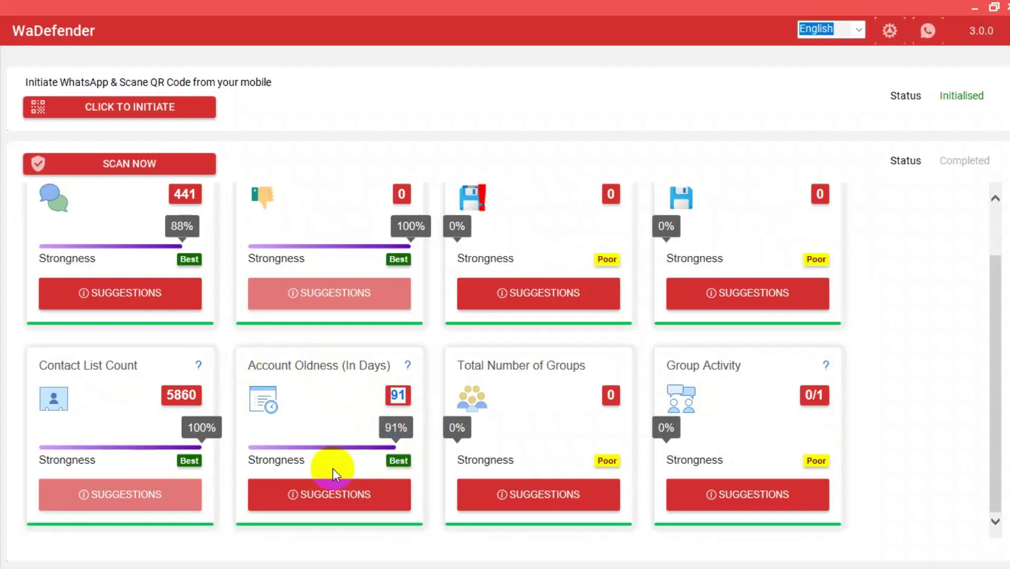
pyautogui.click(338, 494)
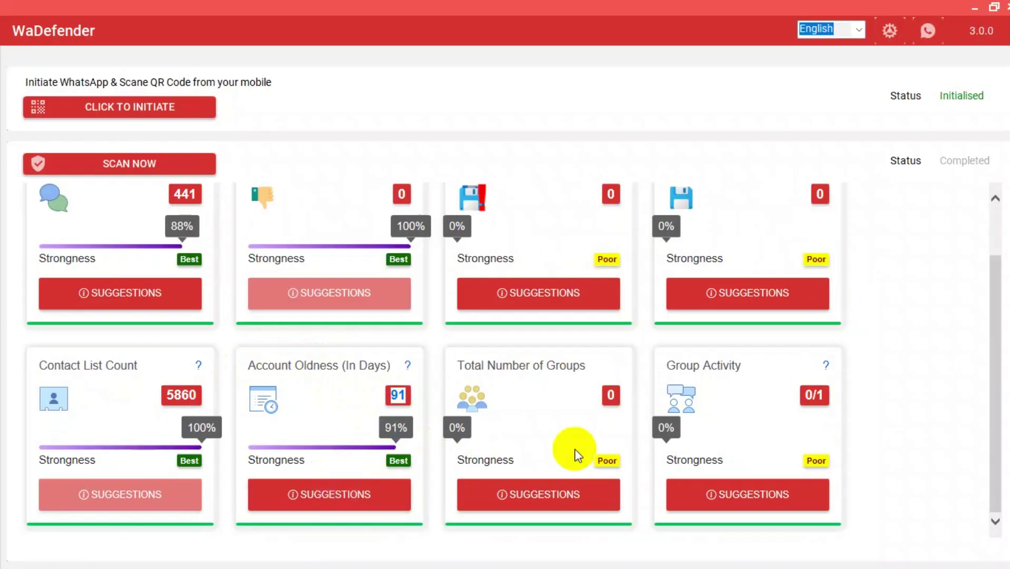
pyautogui.click(936, 375)
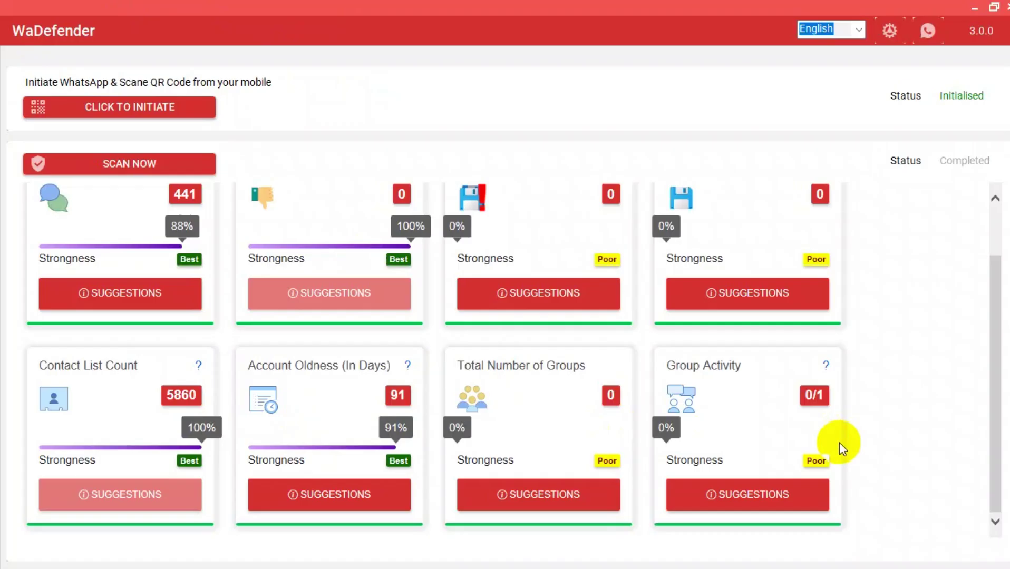
pyautogui.click(964, 42)
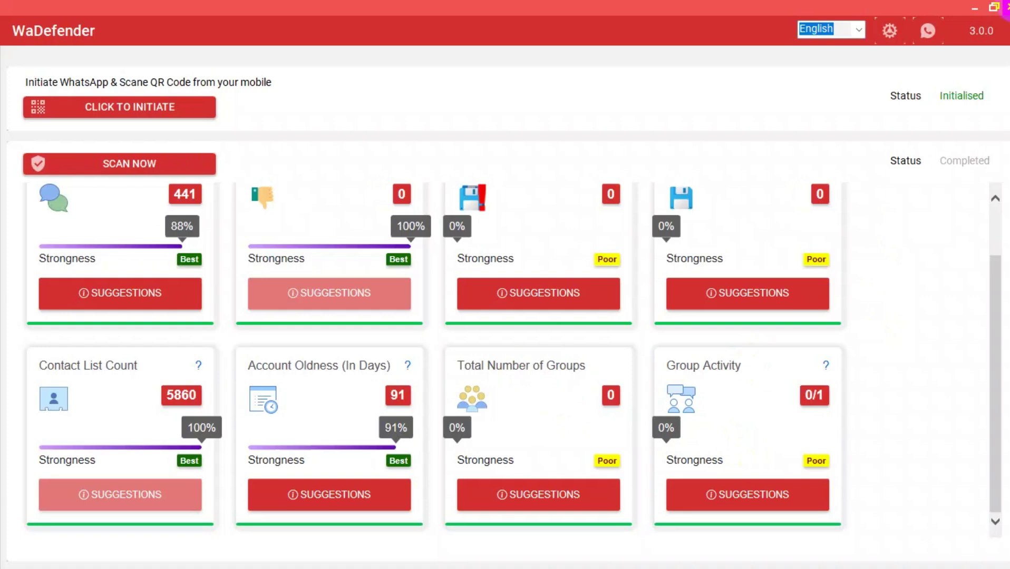
# Close WaDefender and read the Antiban Pdf tips, such as 20–30 second gaps between messages.
pyautogui.click(1005, 6)
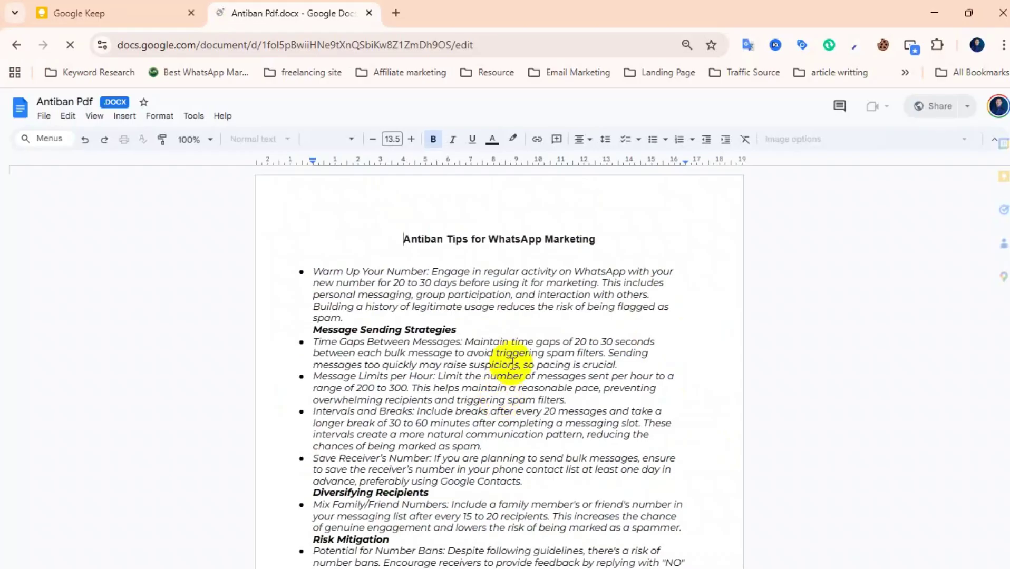
pyautogui.scroll(-6, 584, 390)
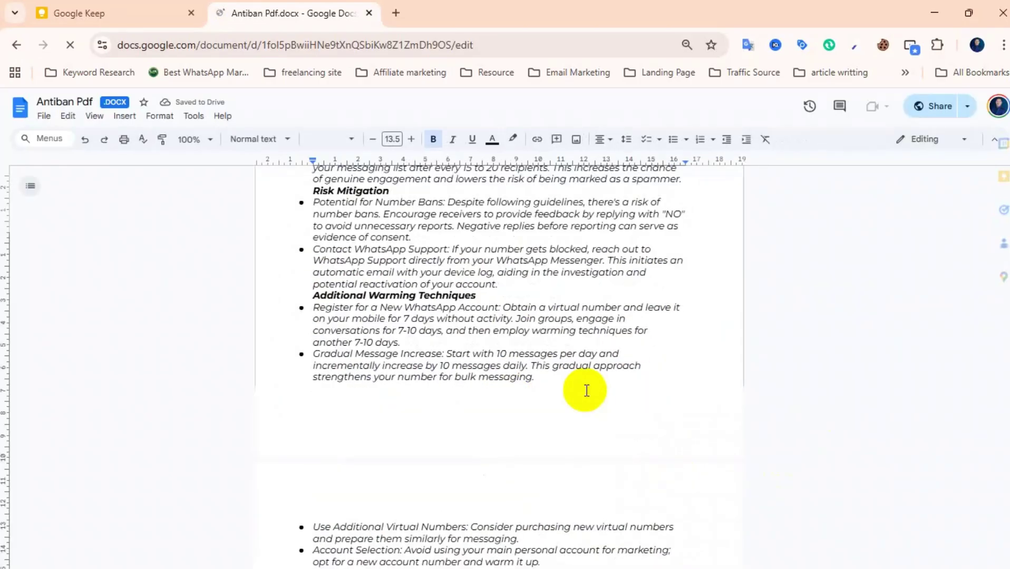
pyautogui.scroll(6, 584, 390)
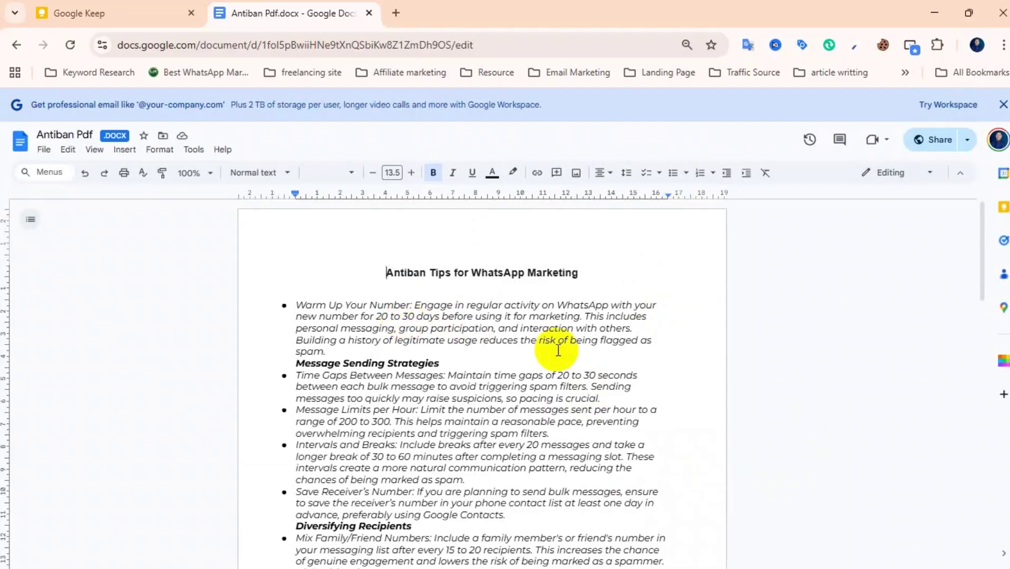
pyautogui.scroll(-2, 558, 350)
pyautogui.scroll(2, 558, 350)
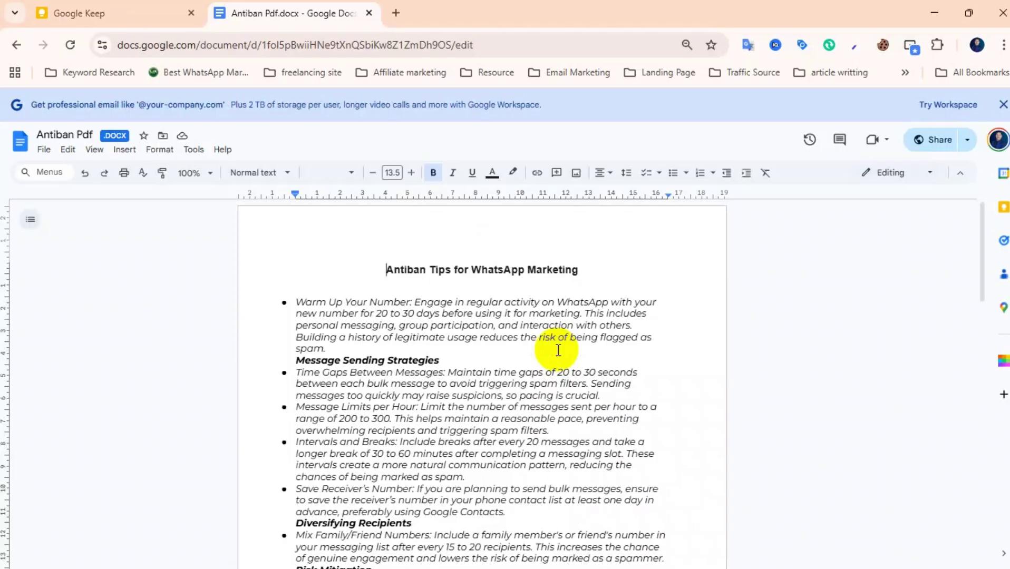
pyautogui.scroll(-3, 558, 350)
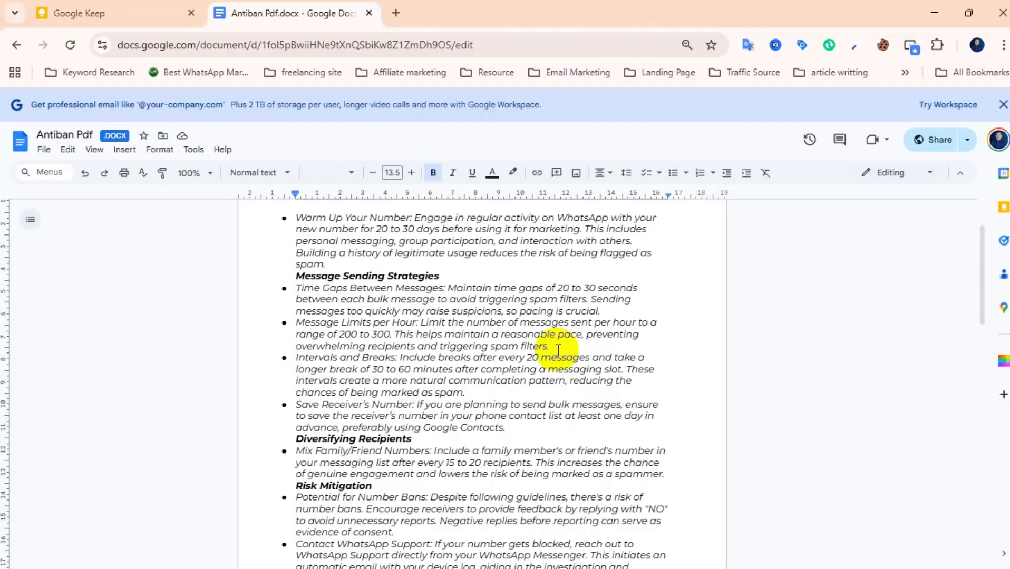
# Scroll the Antiban Pdf to its end and back to the top, then close Chrome.
pyautogui.scroll(-3, 558, 350)
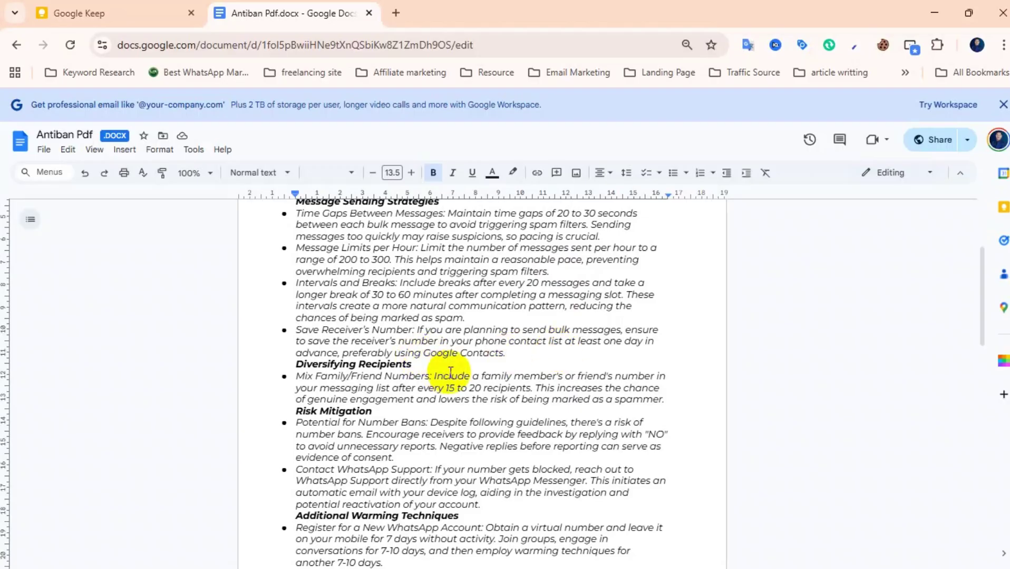
pyautogui.scroll(-3, 450, 373)
pyautogui.scroll(-1, 451, 373)
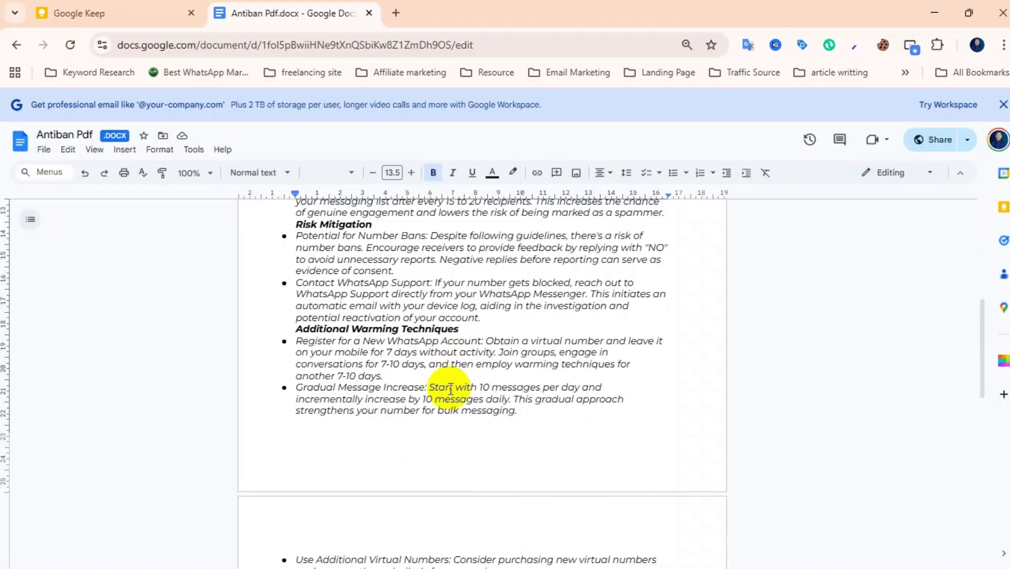
pyautogui.scroll(4, 482, 359)
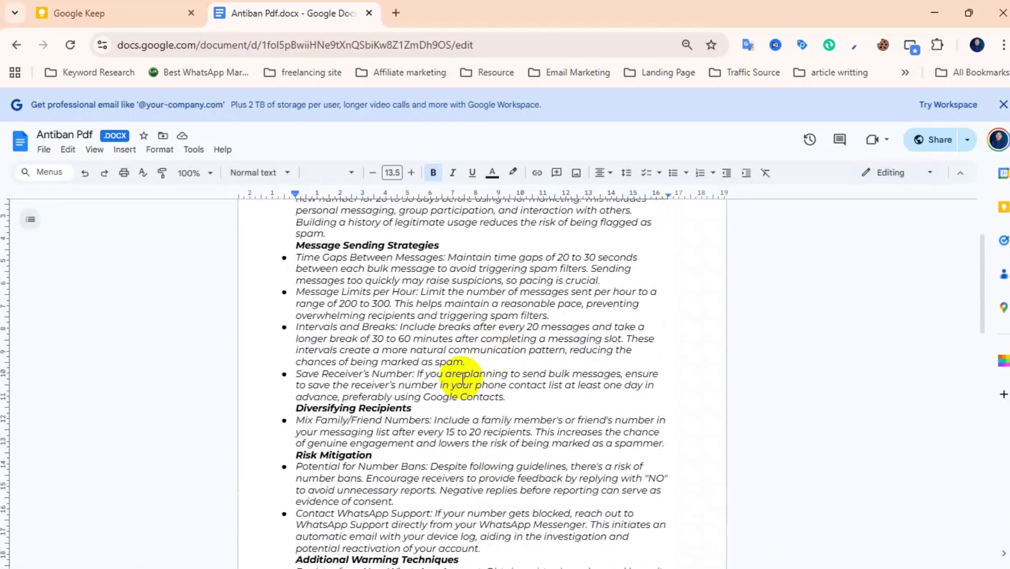
pyautogui.scroll(-4, 454, 422)
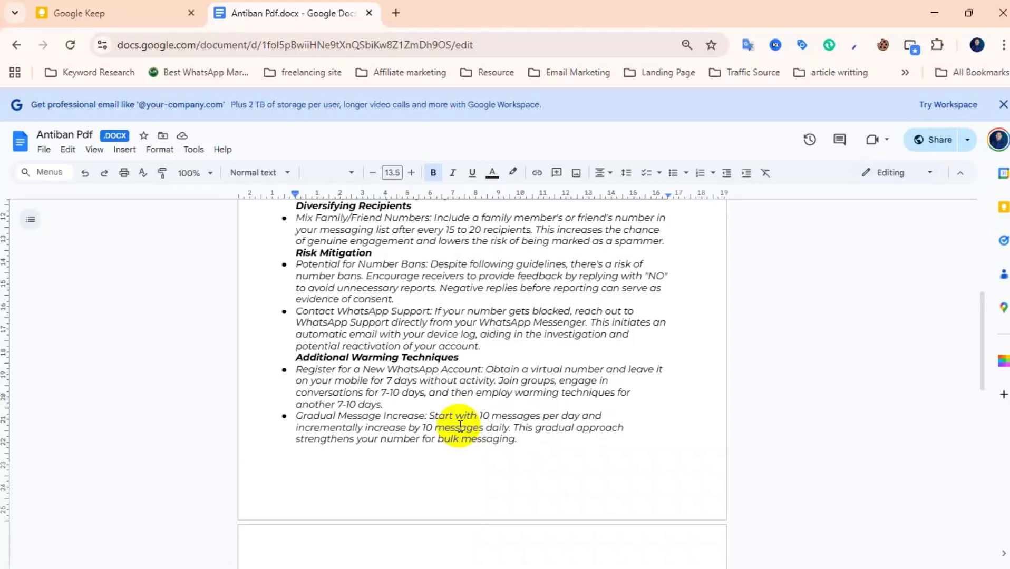
pyautogui.scroll(-10, 460, 426)
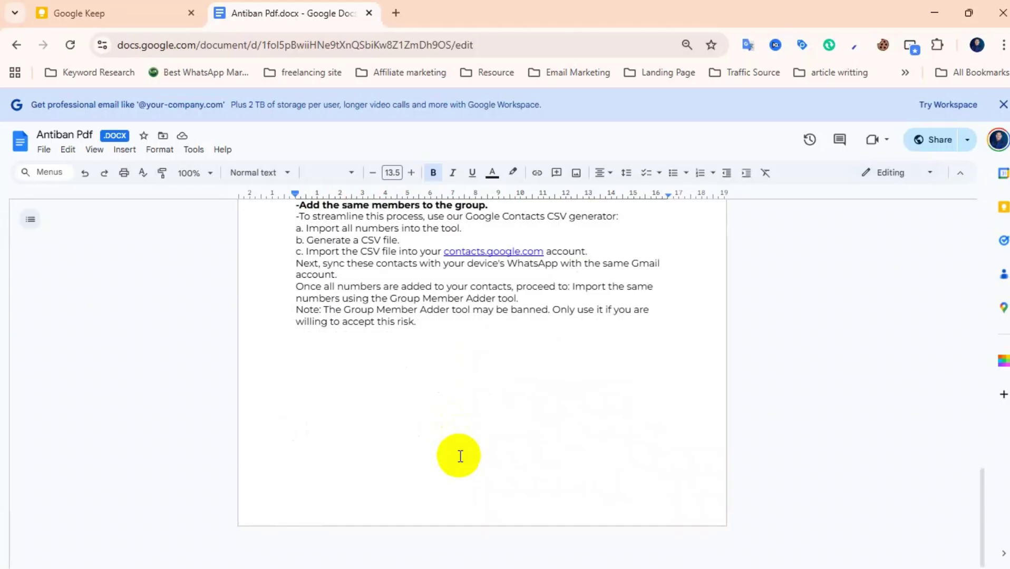
pyautogui.scroll(6, 460, 456)
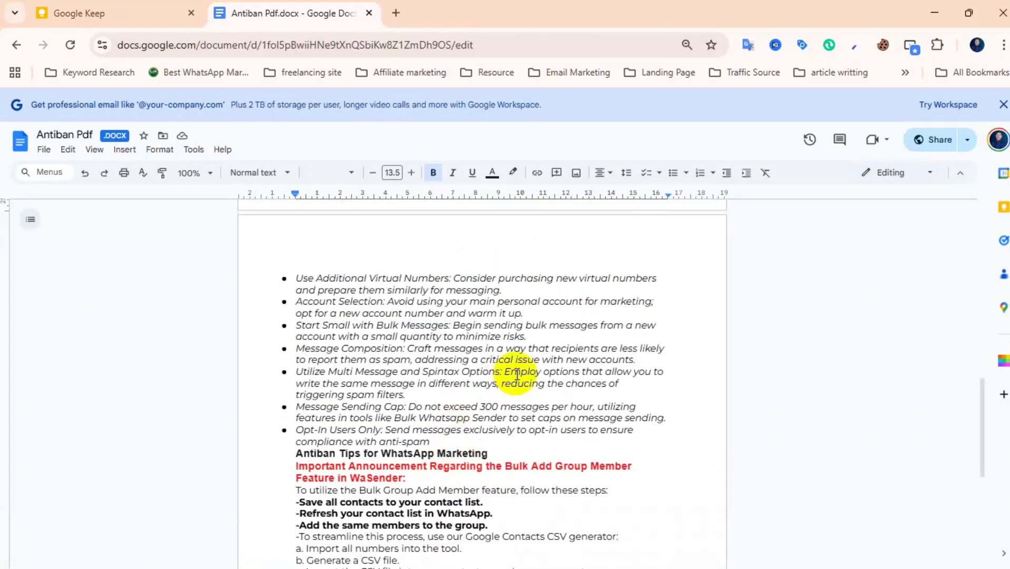
pyautogui.scroll(-2, 517, 374)
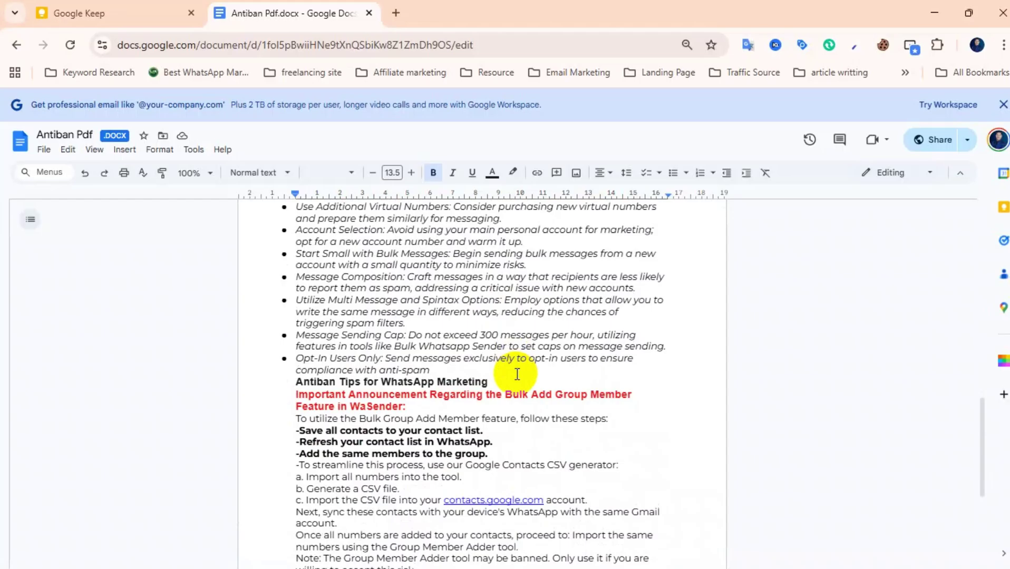
pyautogui.scroll(-4, 517, 374)
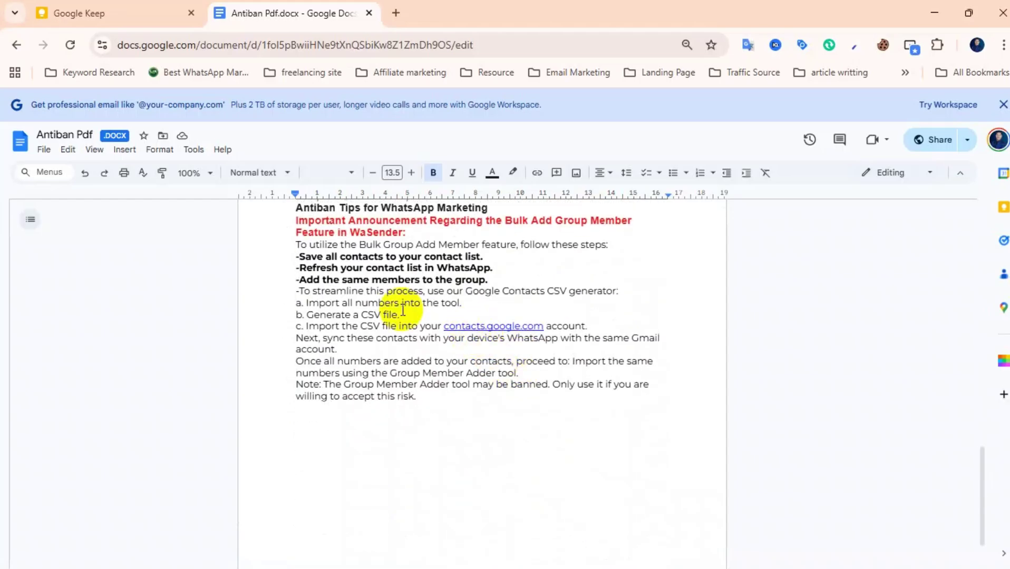
pyautogui.scroll(7, 398, 307)
pyautogui.scroll(-1, 397, 307)
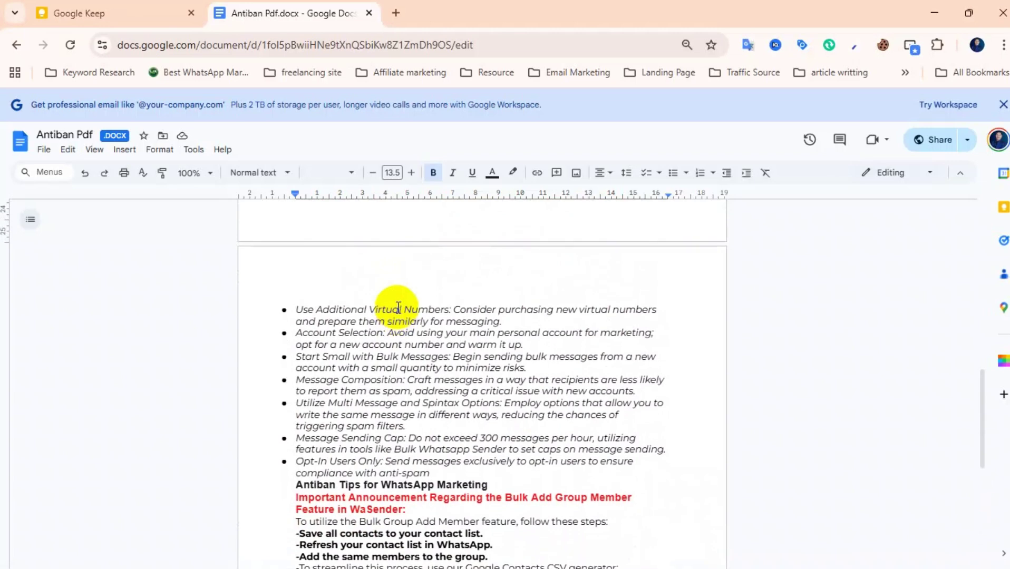
pyautogui.scroll(-8, 398, 307)
pyautogui.scroll(5, 398, 307)
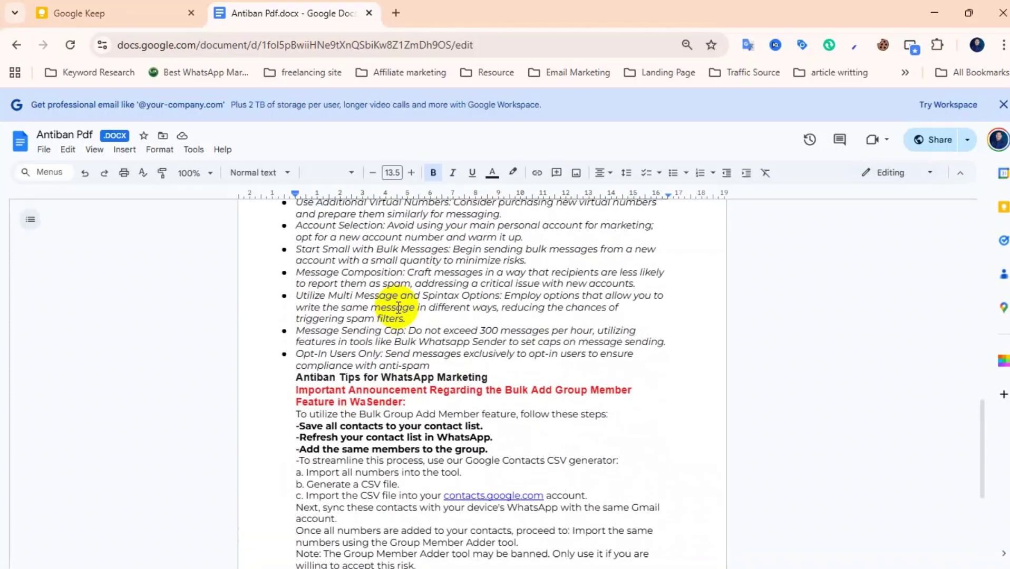
pyautogui.scroll(-5, 398, 307)
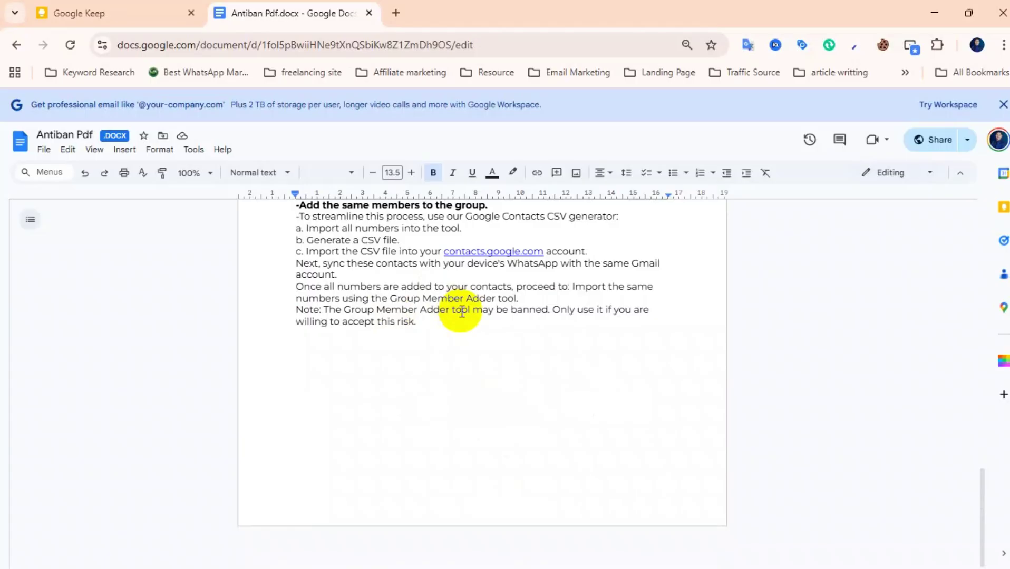
pyautogui.scroll(10, 482, 340)
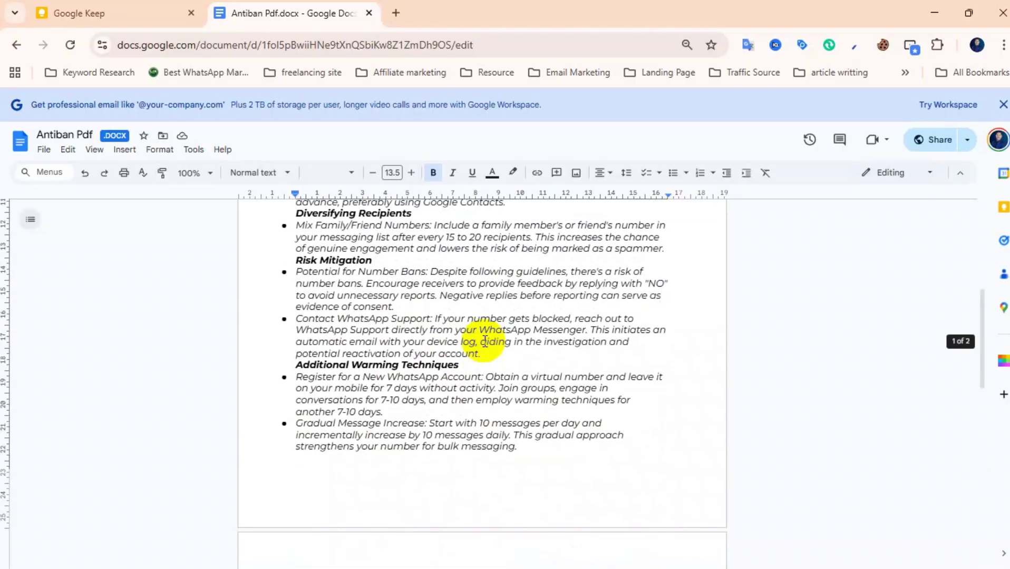
pyautogui.scroll(-5, 484, 342)
pyautogui.scroll(10, 485, 342)
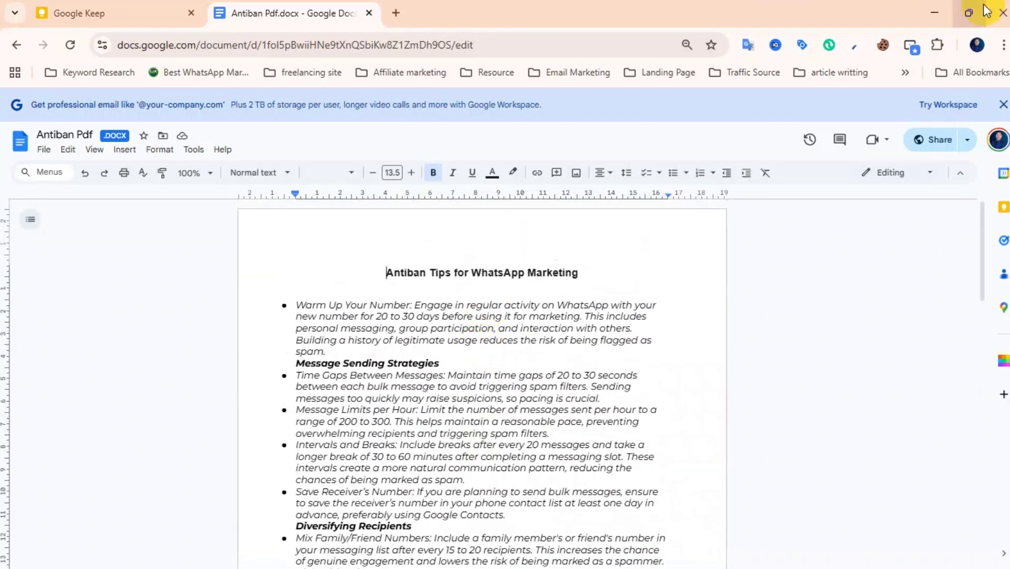
pyautogui.moveTo(990, 4)
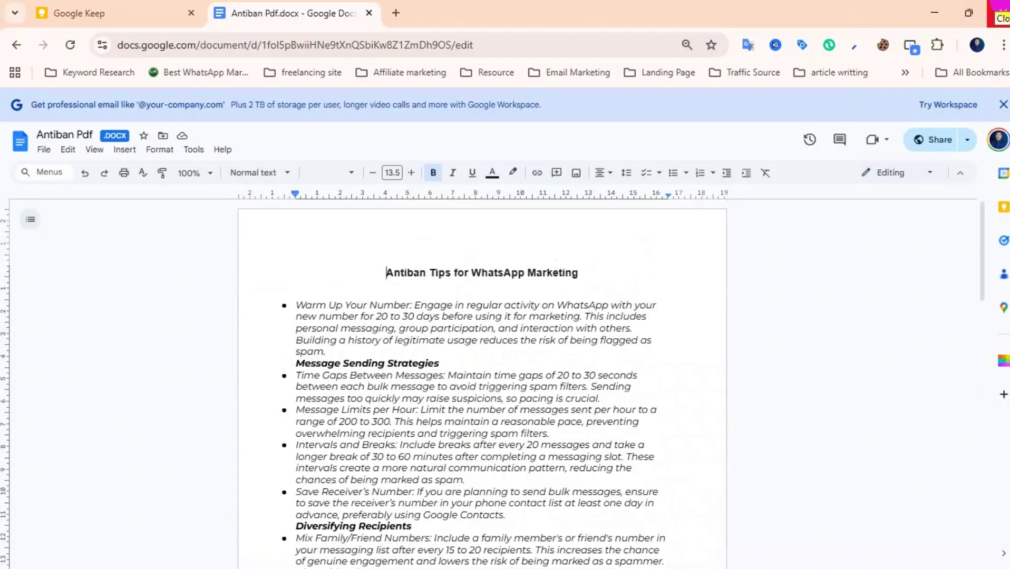
pyautogui.click(997, 6)
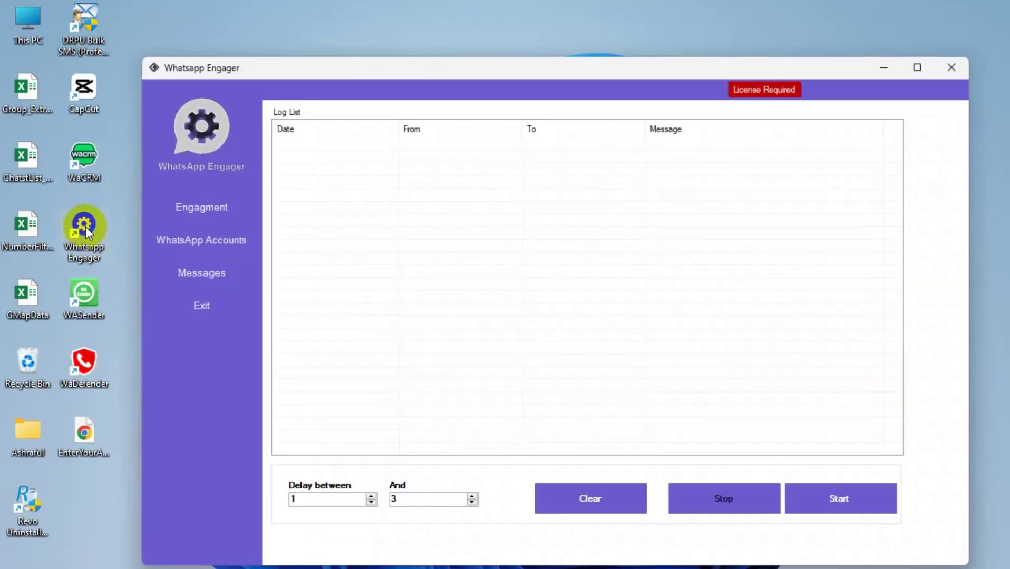
# Open the personal account from the saved WhatsApp Accounts and load its WhatsApp Web session.
pyautogui.click(206, 242)
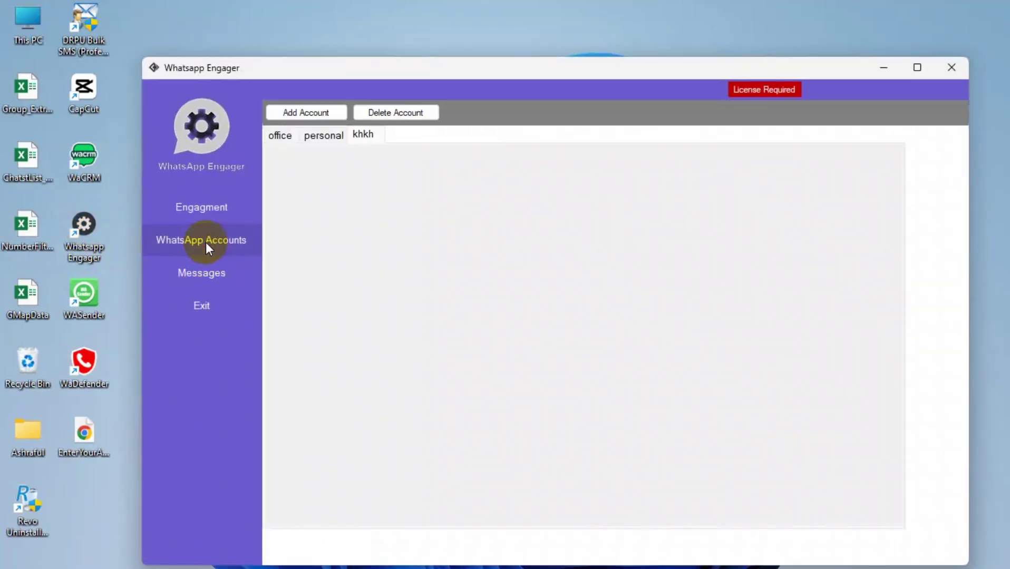
pyautogui.click(312, 115)
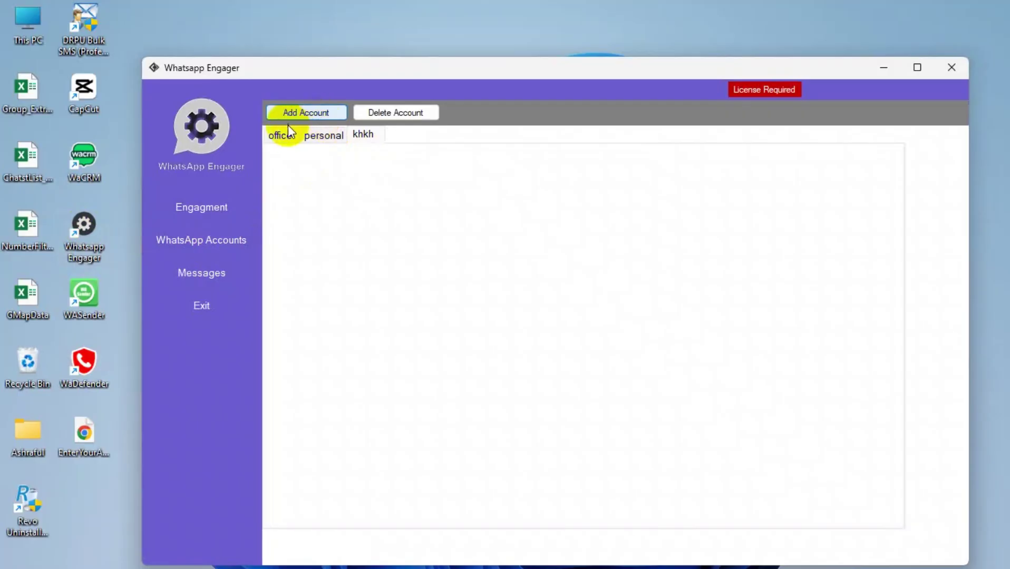
pyautogui.click(324, 135)
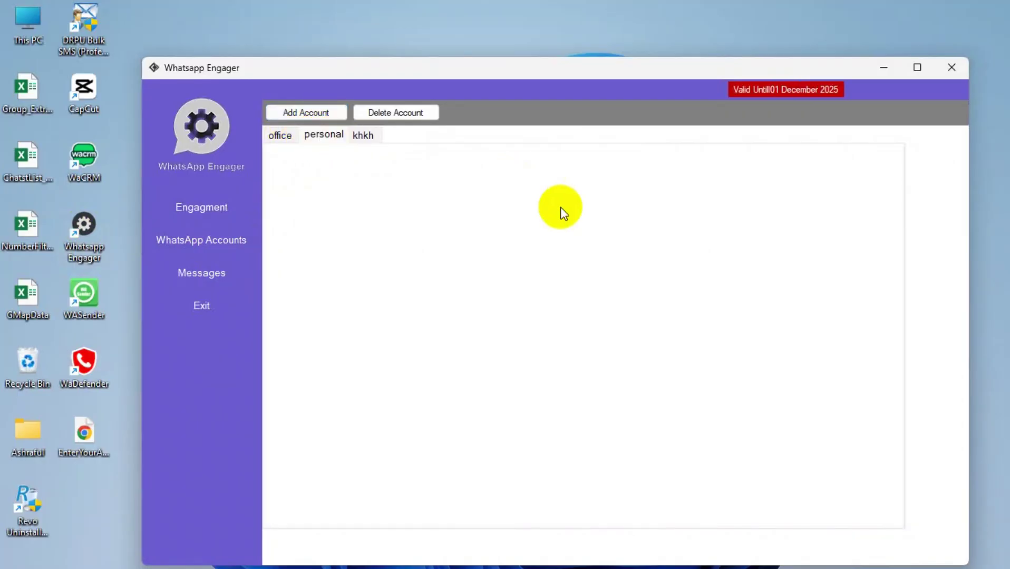
pyautogui.click(411, 254)
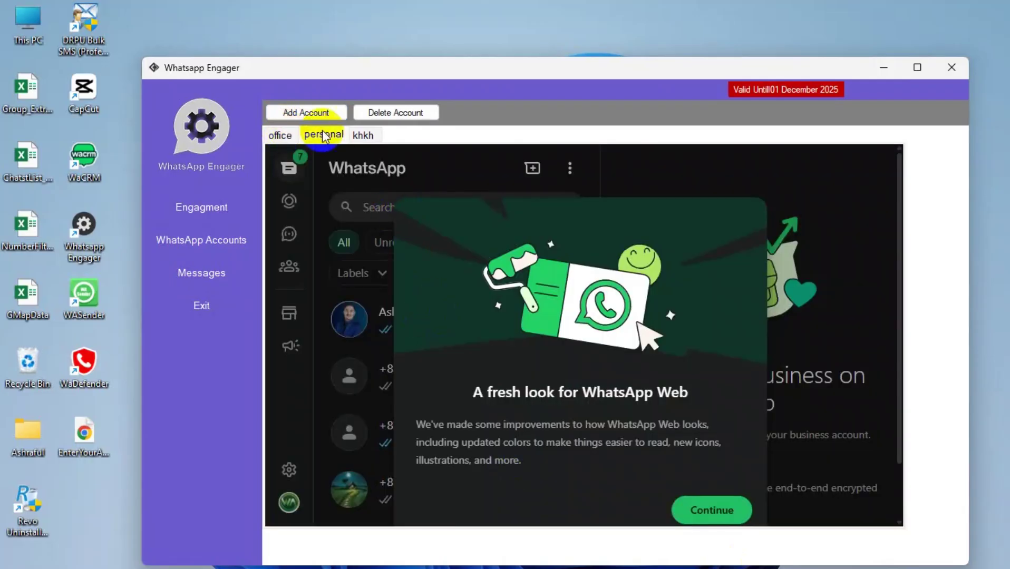
# Switch to the khkh account's WhatsApp session, then return to the Engagement log page.
pyautogui.click(361, 134)
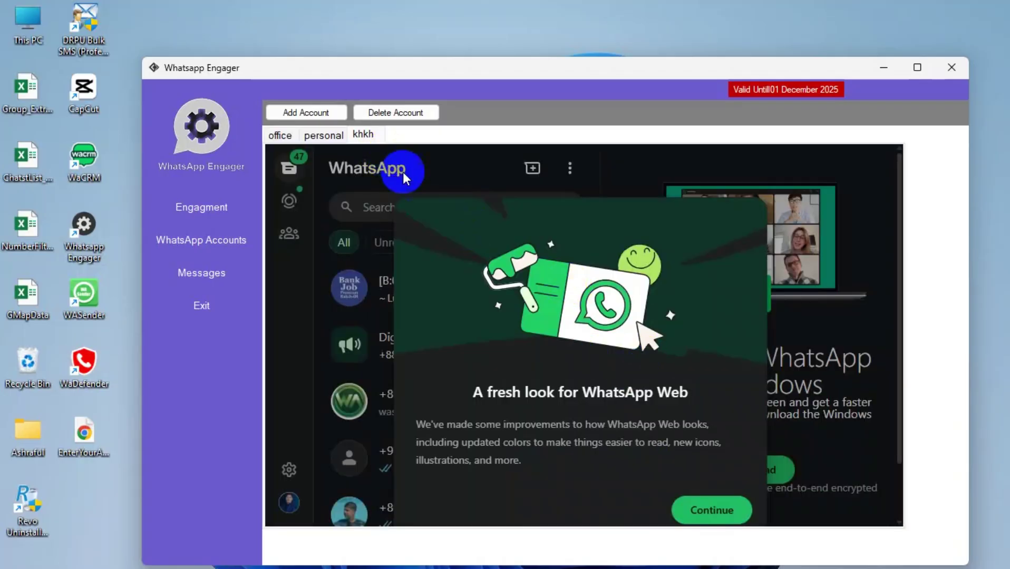
pyautogui.click(216, 220)
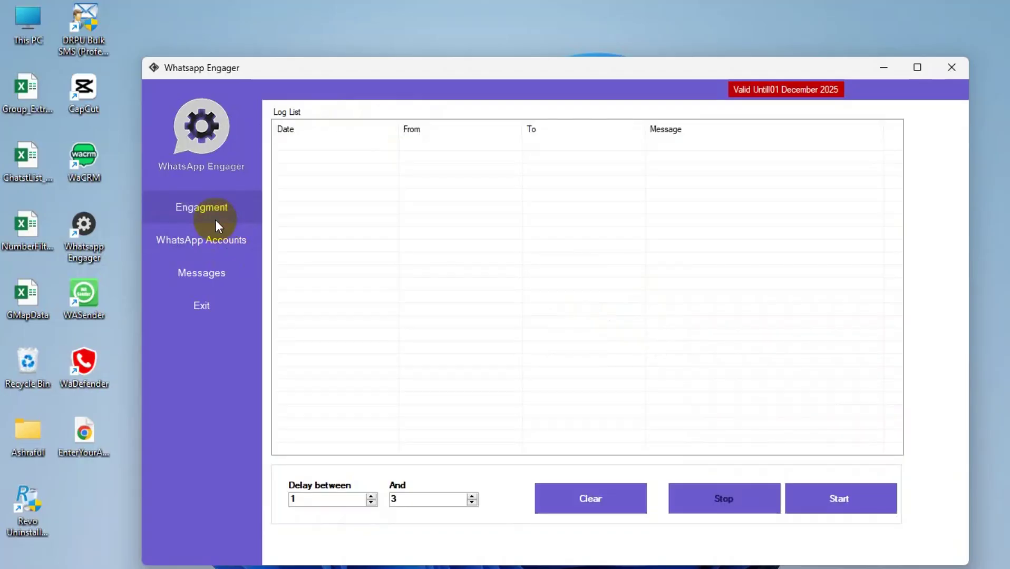
# Import the warm-up messages text file from the Msgs For Warm-Up Tool folder into Messages.
pyautogui.click(215, 268)
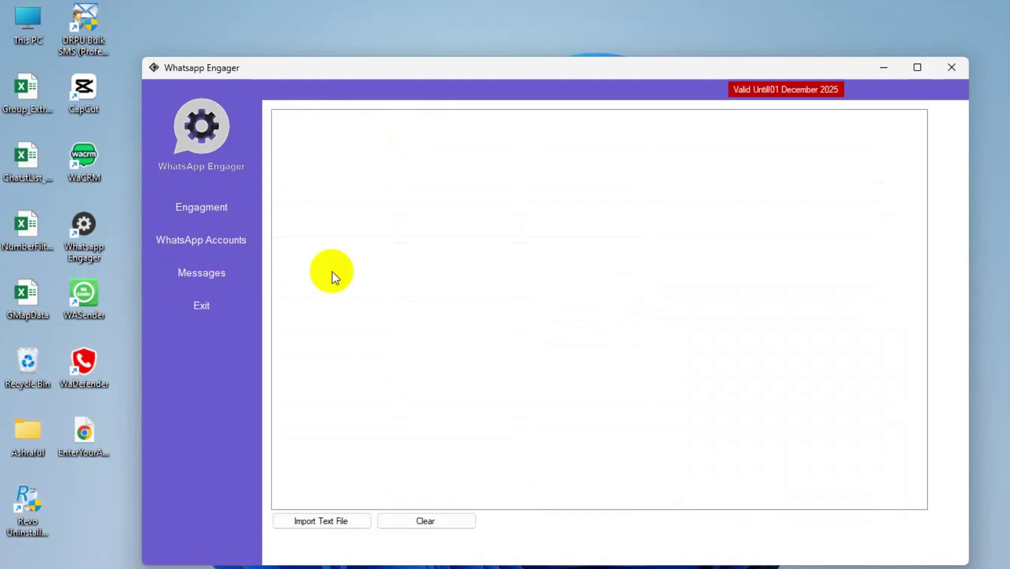
pyautogui.click(331, 526)
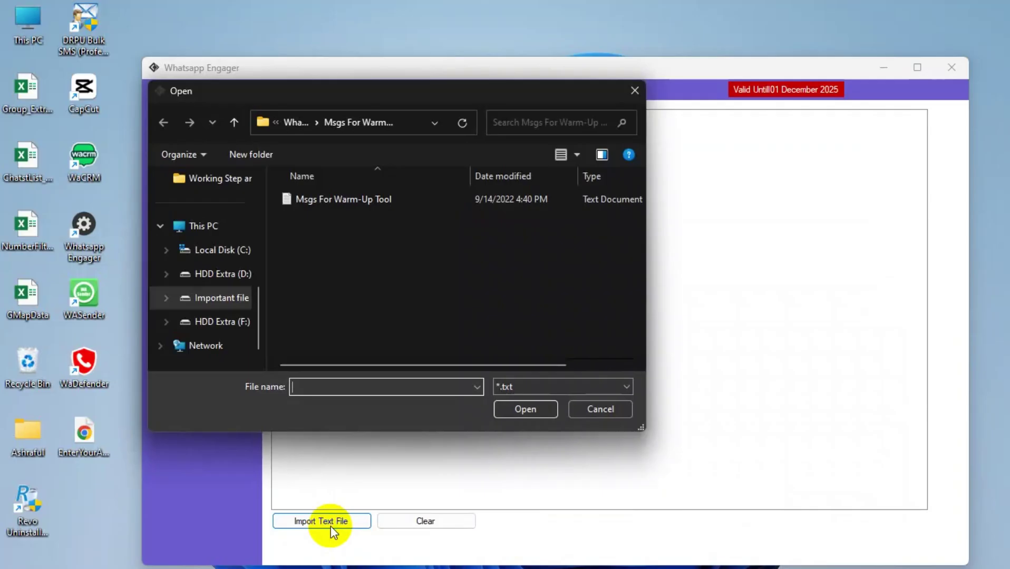
pyautogui.click(234, 122)
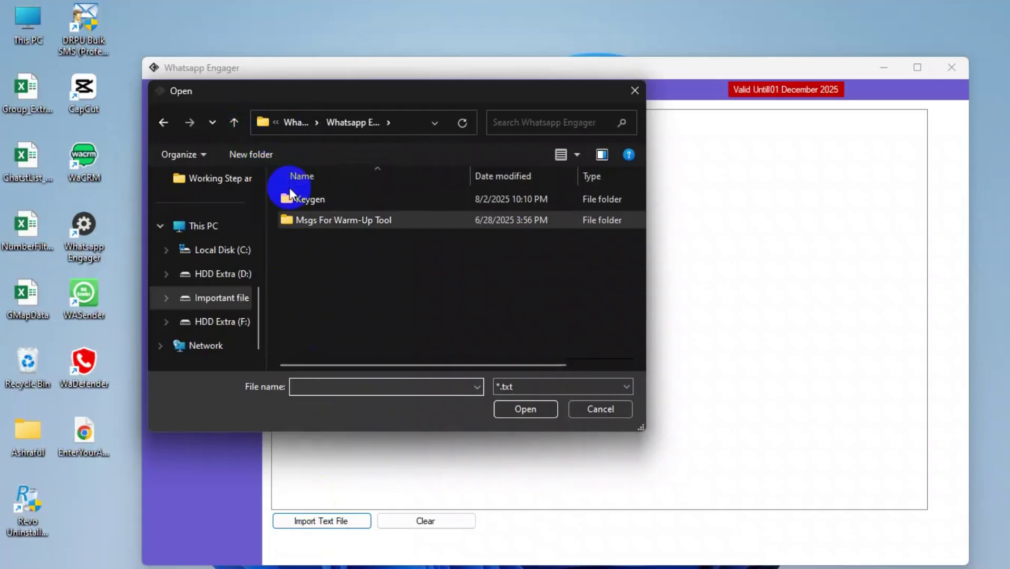
pyautogui.doubleClick(349, 222)
pyautogui.doubleClick(319, 199)
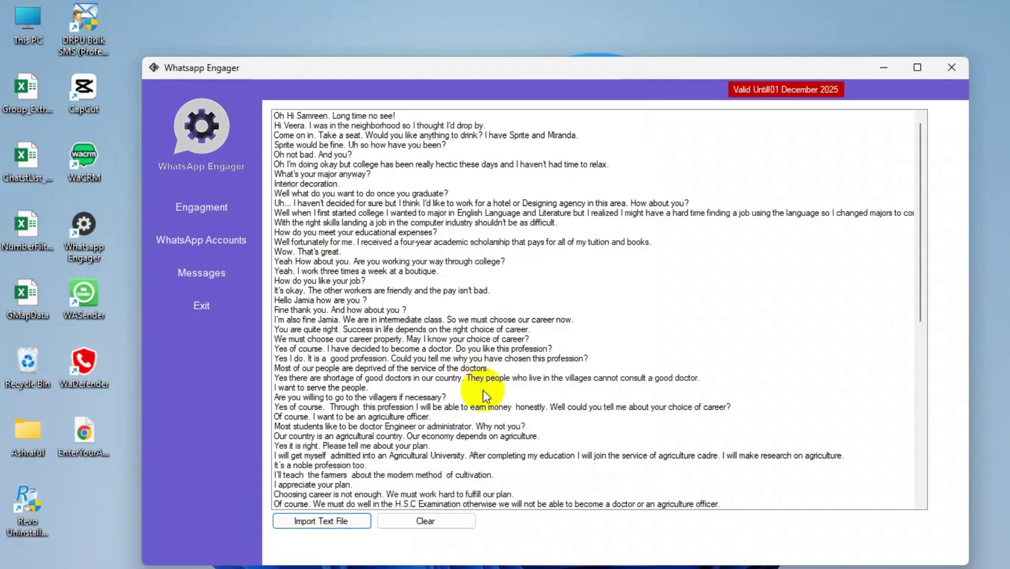
# On the Engagement page, set the delay between messages to 20–30 seconds and start the warm-up.
pyautogui.click(199, 223)
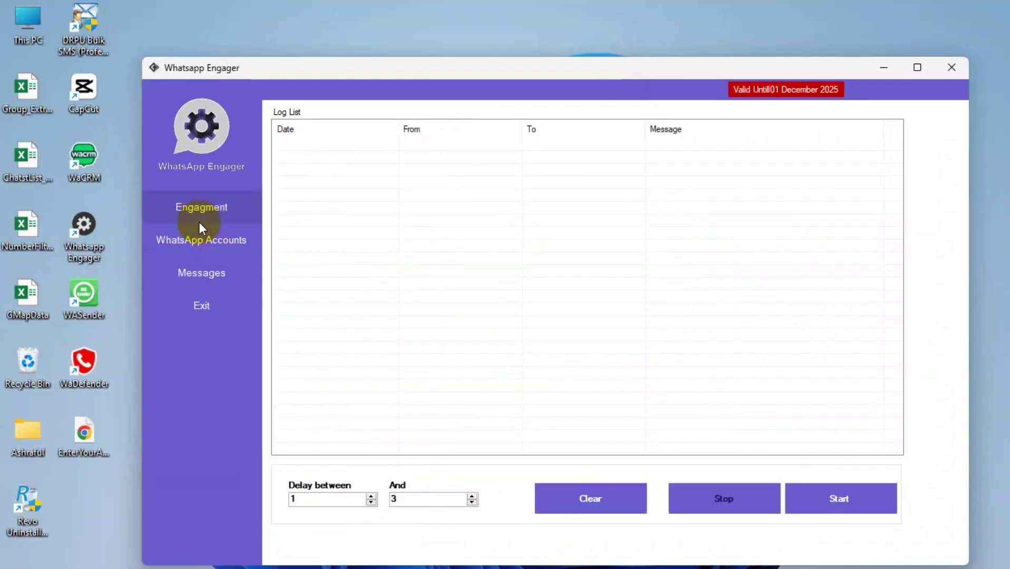
pyautogui.doubleClick(325, 503)
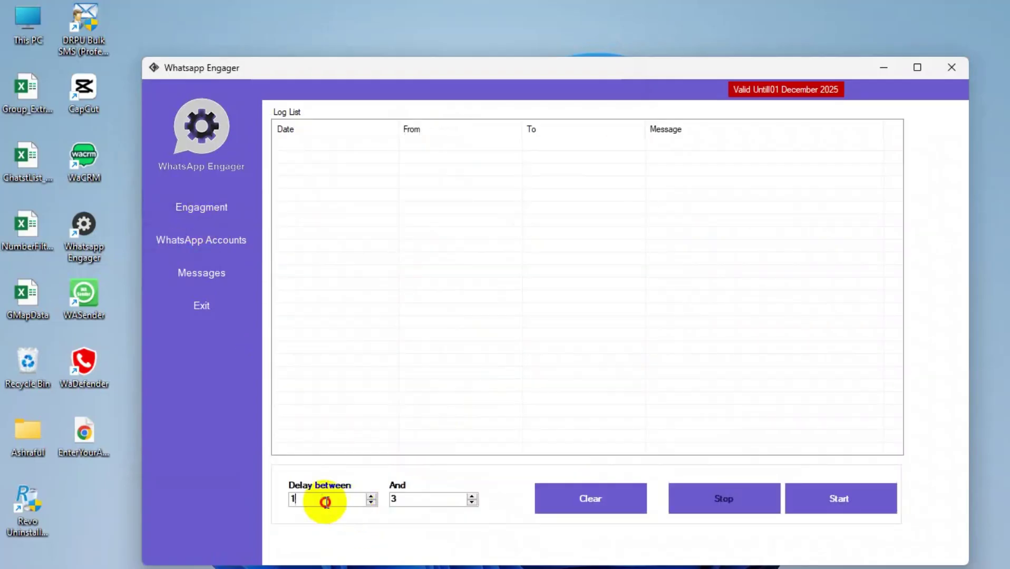
pyautogui.write('20')
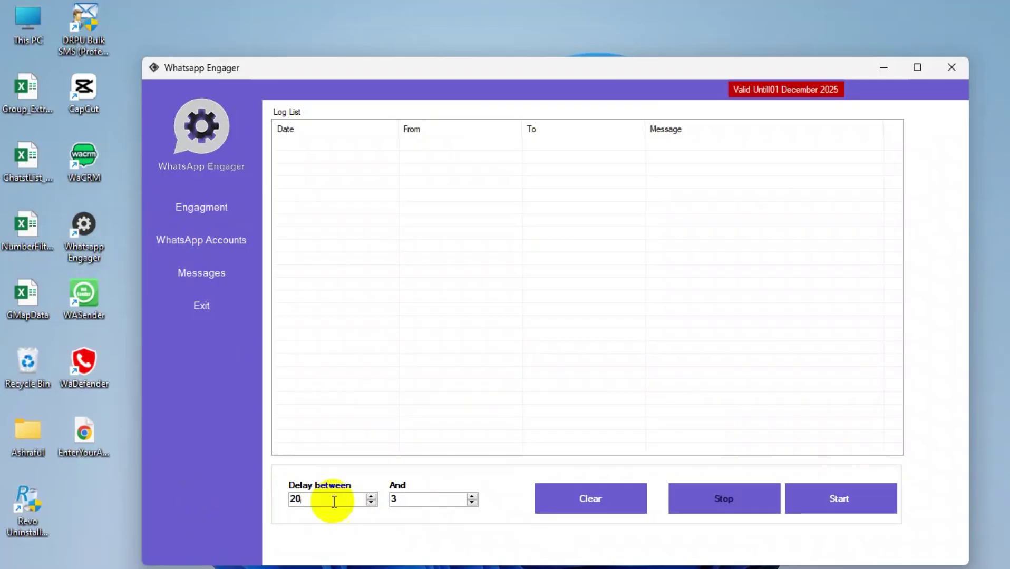
pyautogui.doubleClick(408, 501)
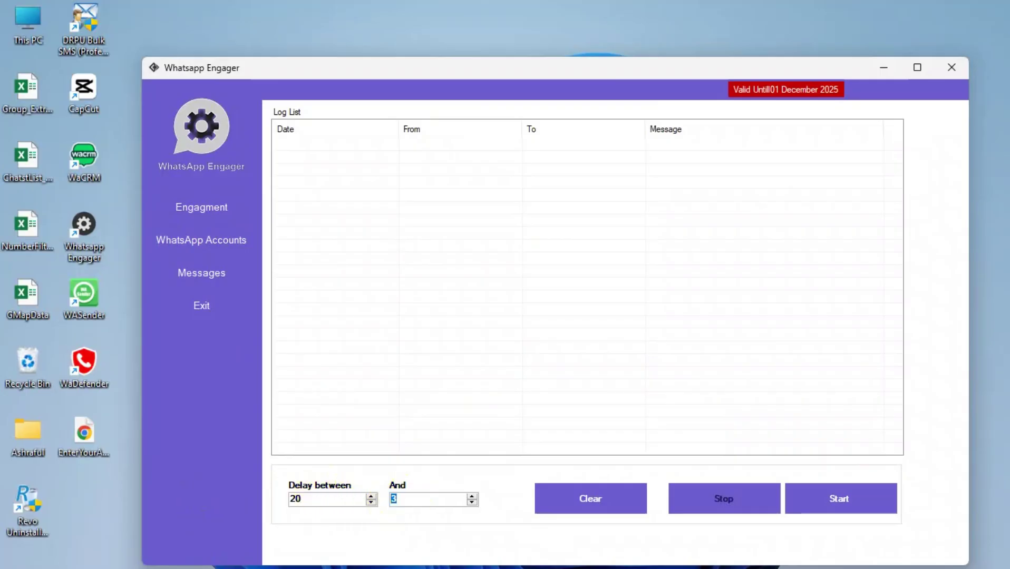
pyautogui.write('30')
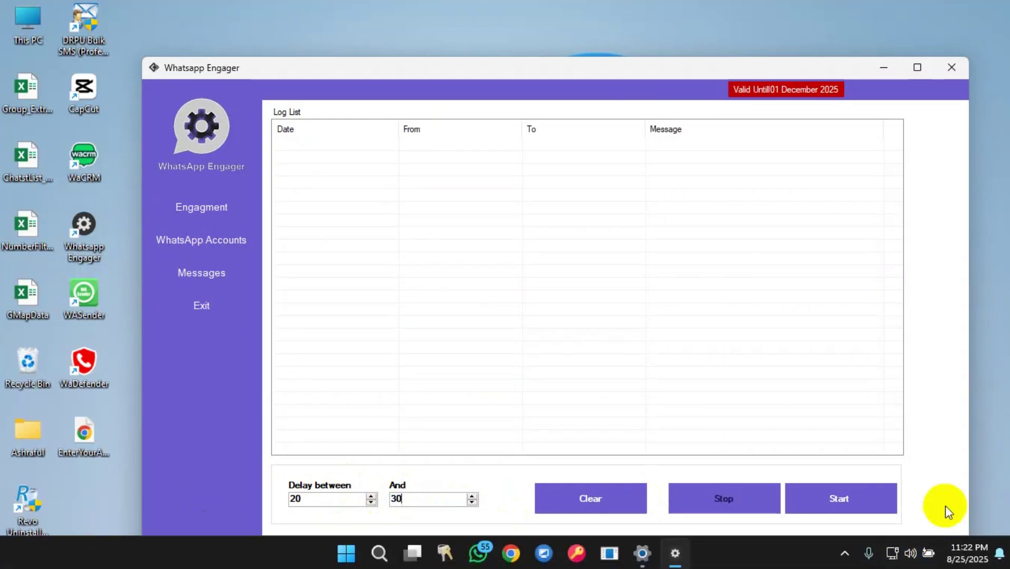
pyautogui.click(870, 498)
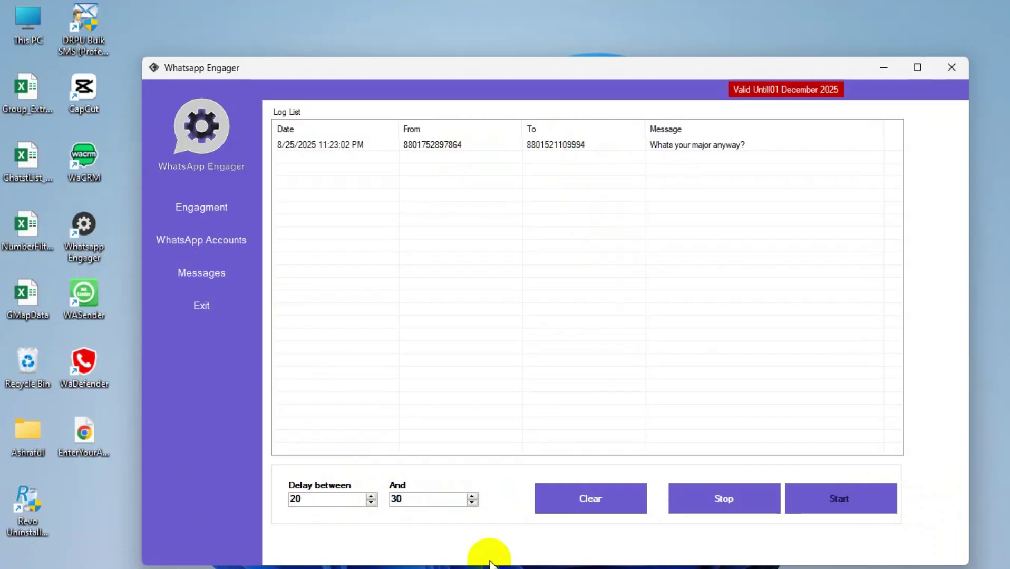
pyautogui.moveTo(479, 564)
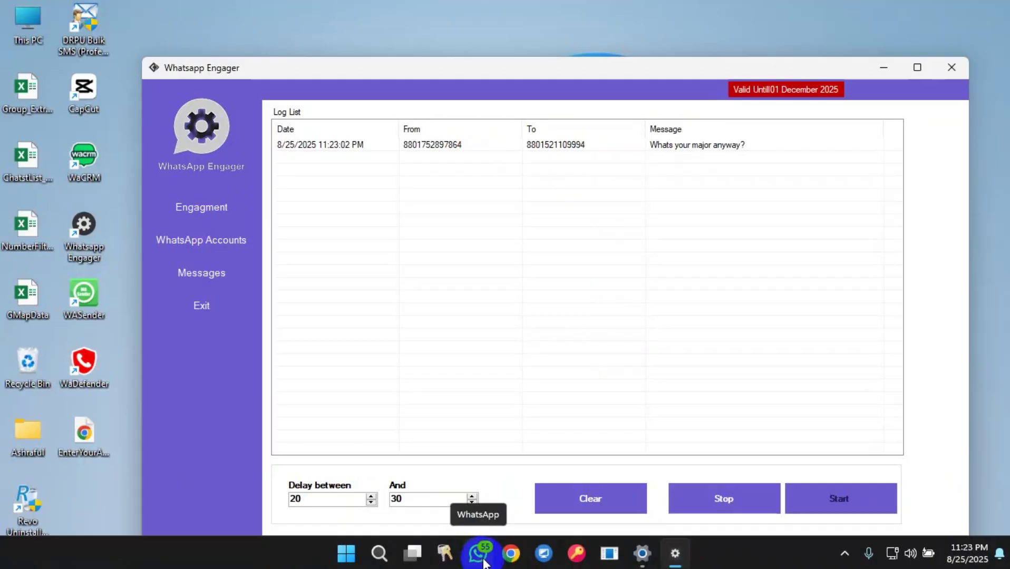
# Reconnect WhatsApp, check the warm-up messages in the top chat, and minimize it.
pyautogui.click(483, 561)
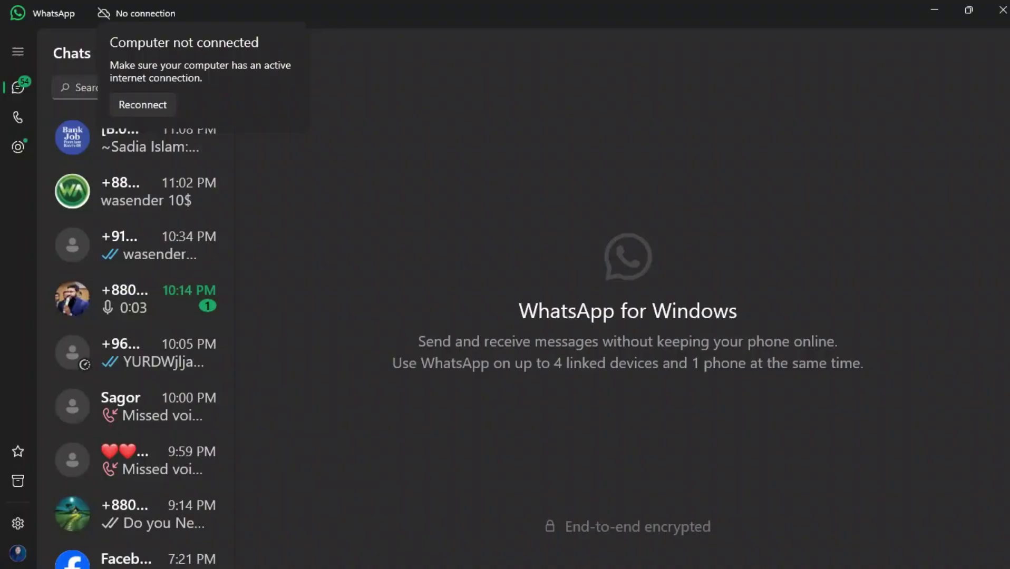
pyautogui.click(161, 100)
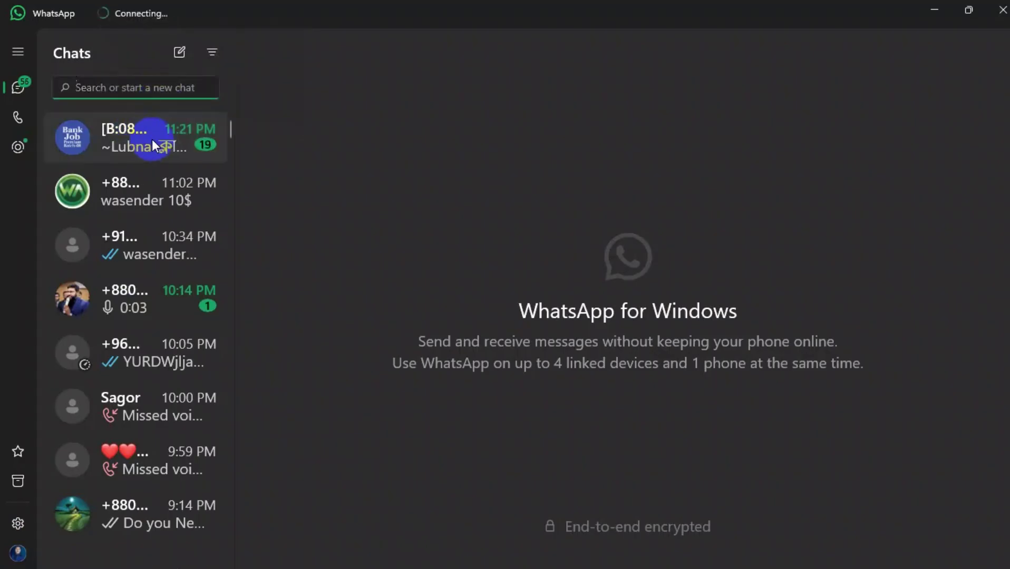
pyautogui.click(173, 141)
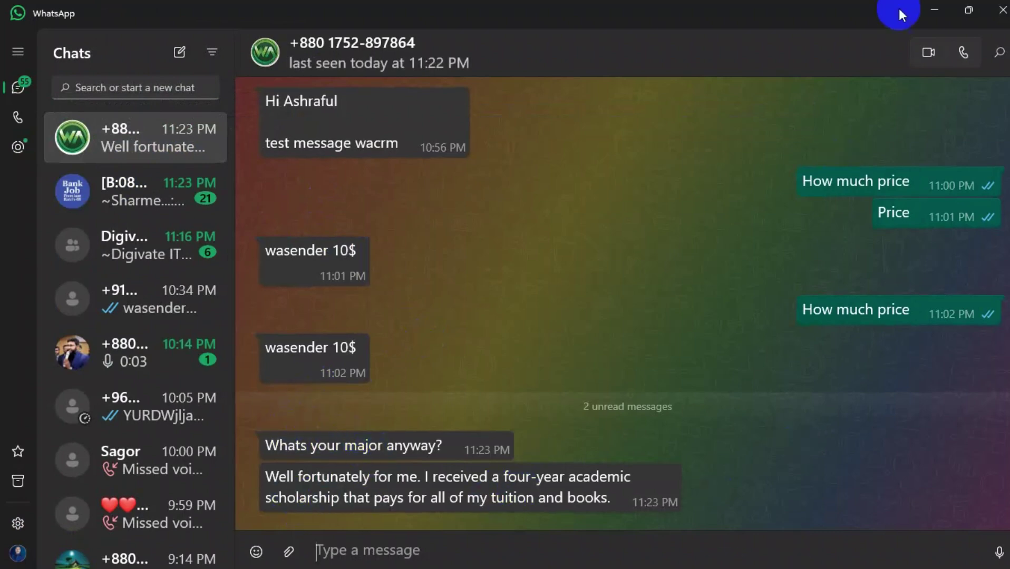
pyautogui.click(946, 6)
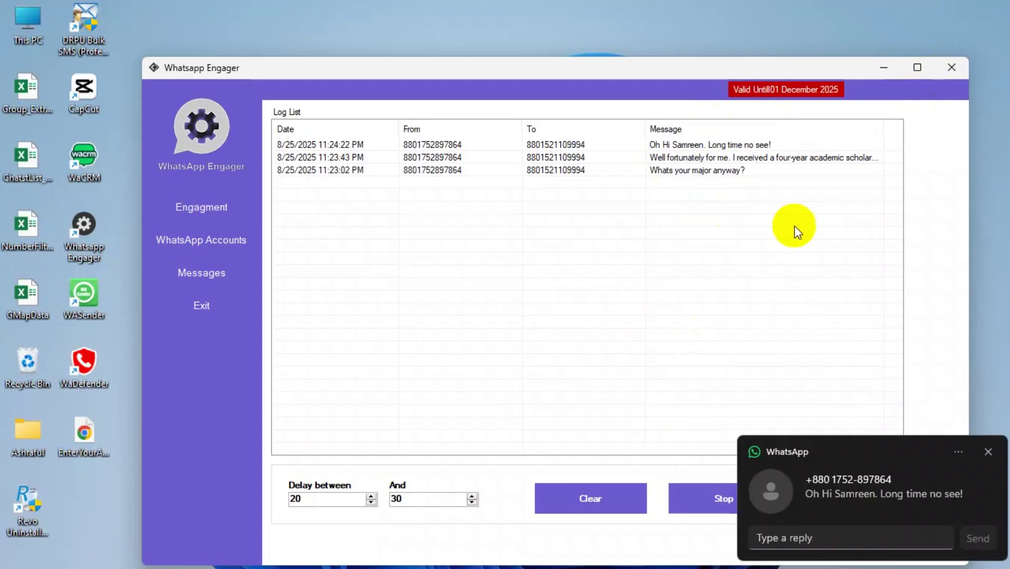
# Dismiss the notification, stop the warm-up, and close WhatsApp Engager.
pyautogui.click(985, 455)
pyautogui.click(738, 497)
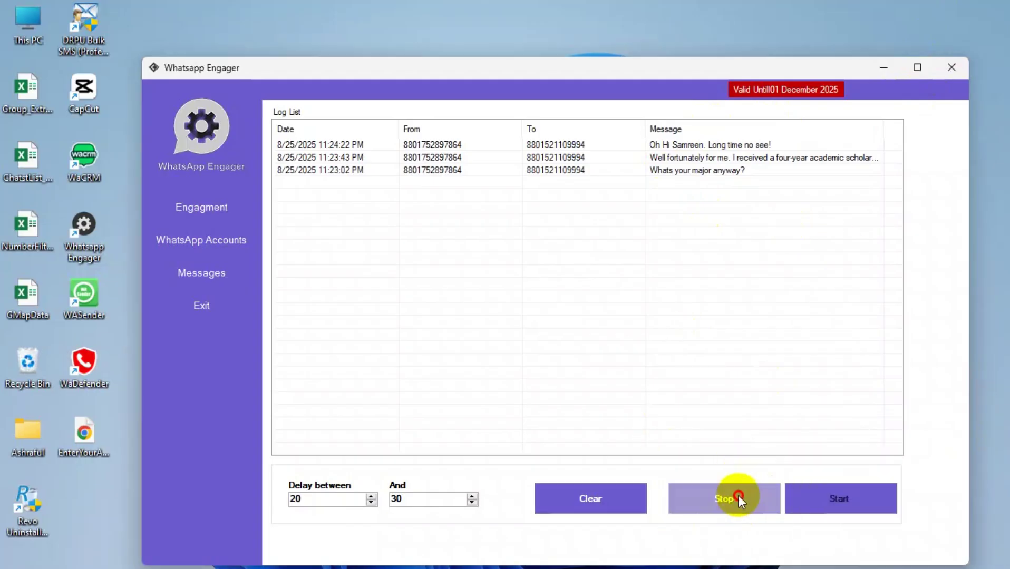
pyautogui.click(951, 71)
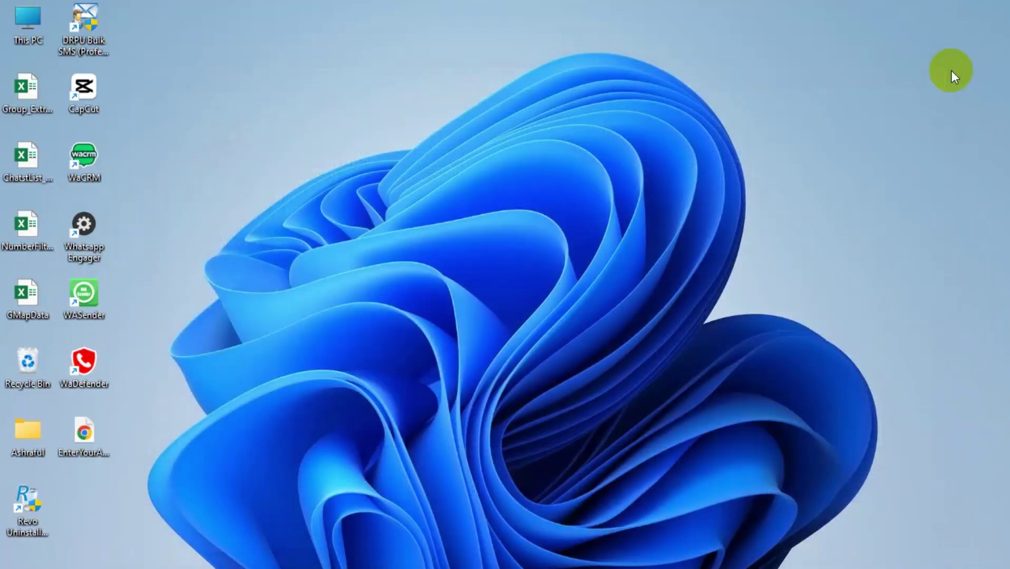
# Refresh the desktop from its context menu.
pyautogui.rightClick(493, 166)
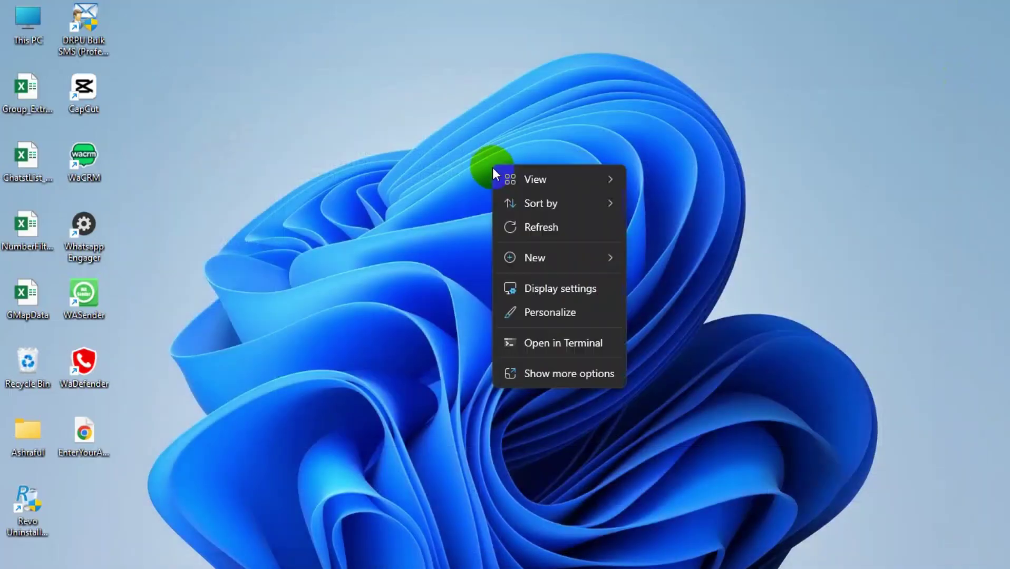
pyautogui.click(537, 223)
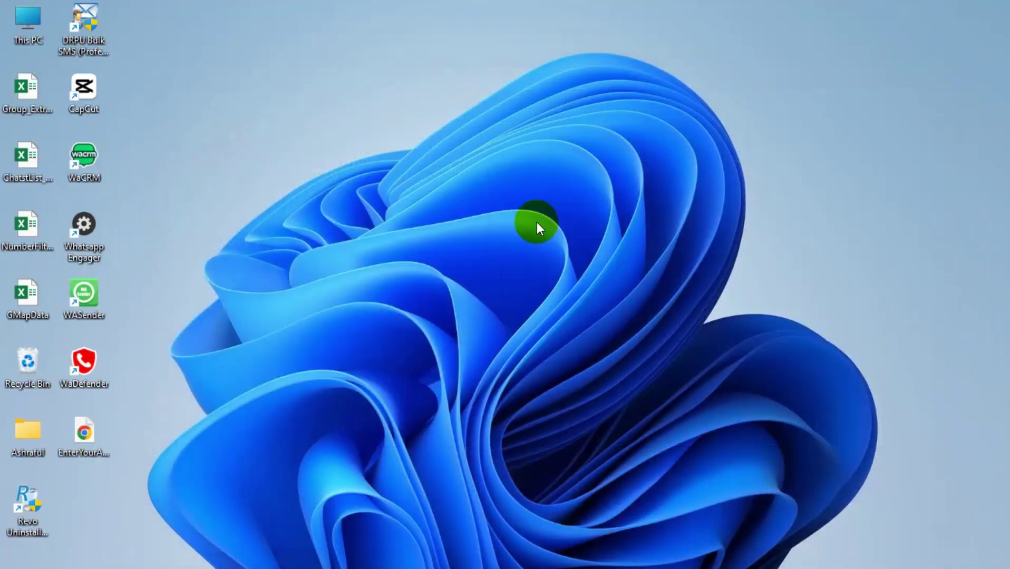
pyautogui.rightClick(336, 122)
# Refresh the desktop, open WASender's tools page, and scroll to the Lead Generation tools.
pyautogui.click(403, 179)
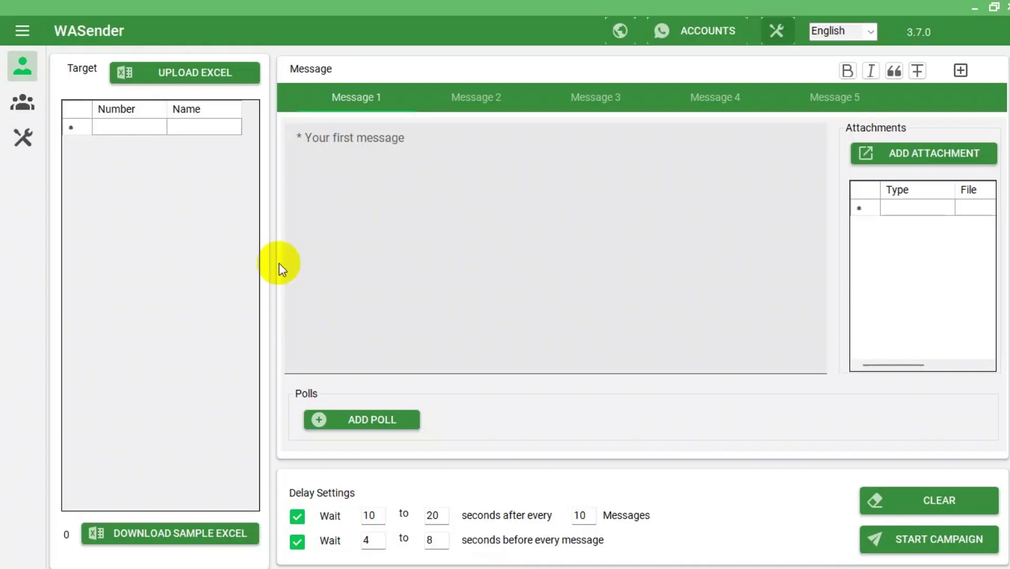
pyautogui.click(21, 142)
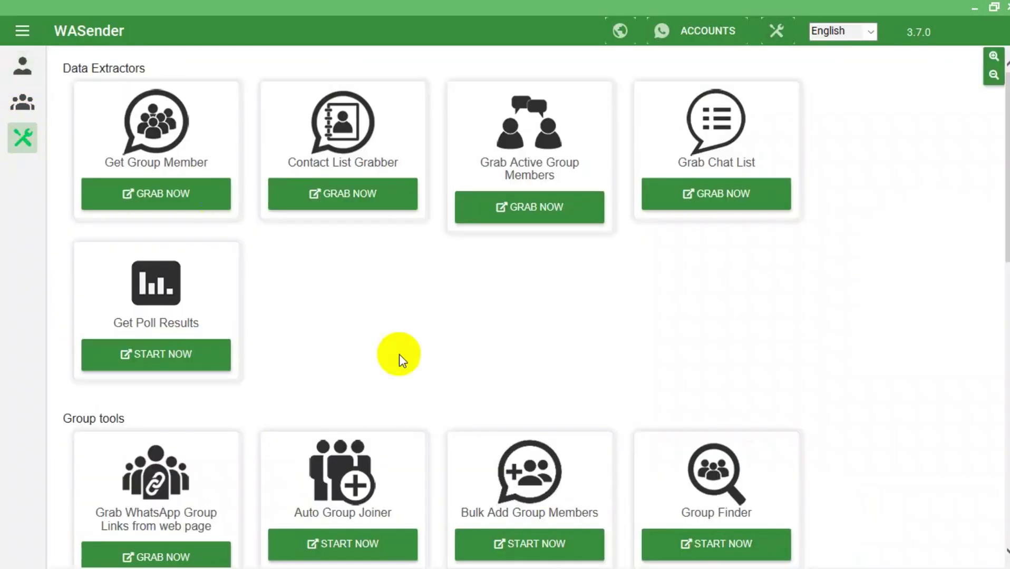
pyautogui.scroll(-6, 399, 354)
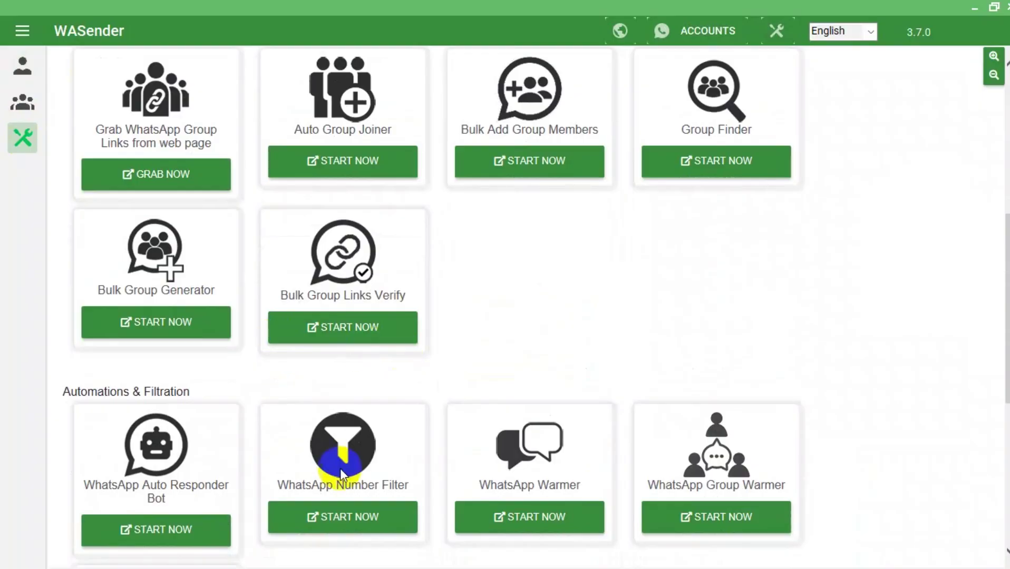
pyautogui.click(345, 521)
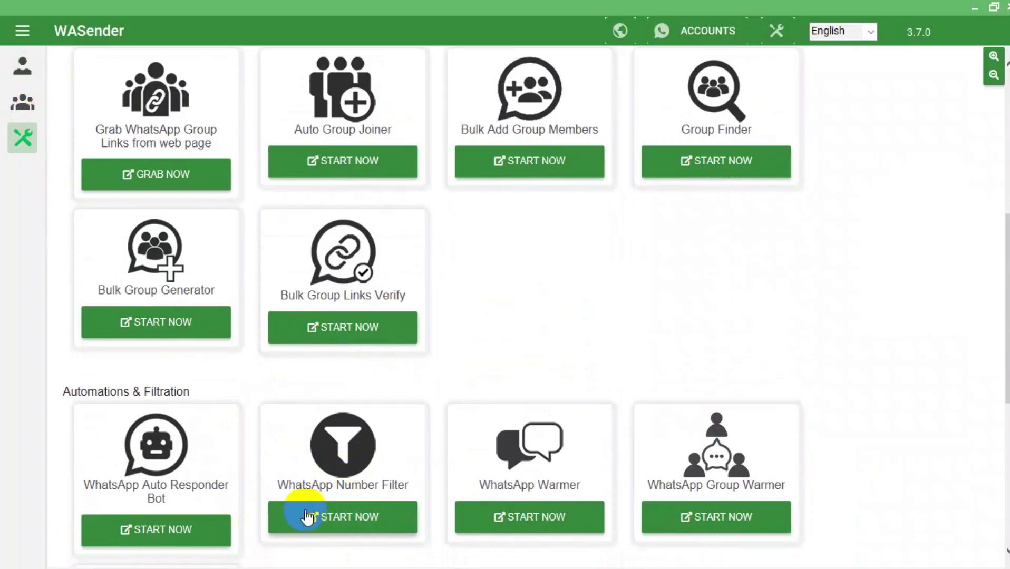
pyautogui.click(333, 523)
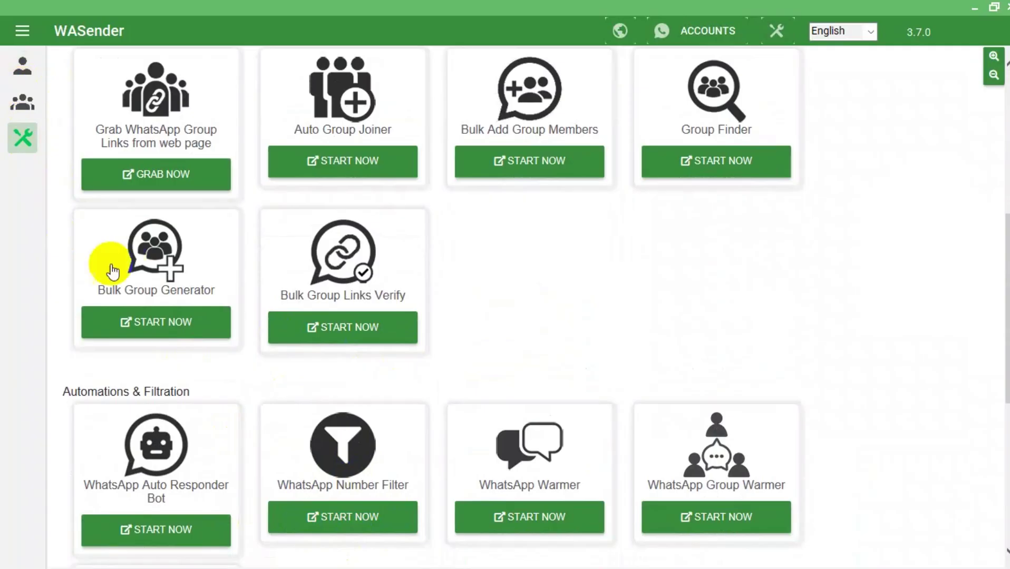
pyautogui.click(352, 467)
pyautogui.scroll(-6, 352, 466)
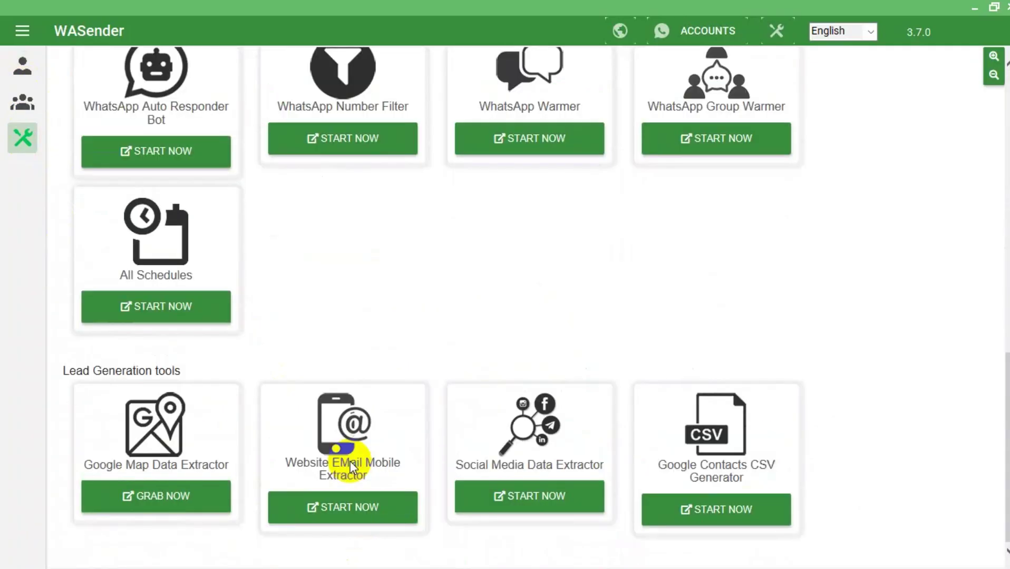
# Load the NumberFilter_Available spreadsheet's numbers into the Google Contacts CSV Generator.
pyautogui.click(742, 507)
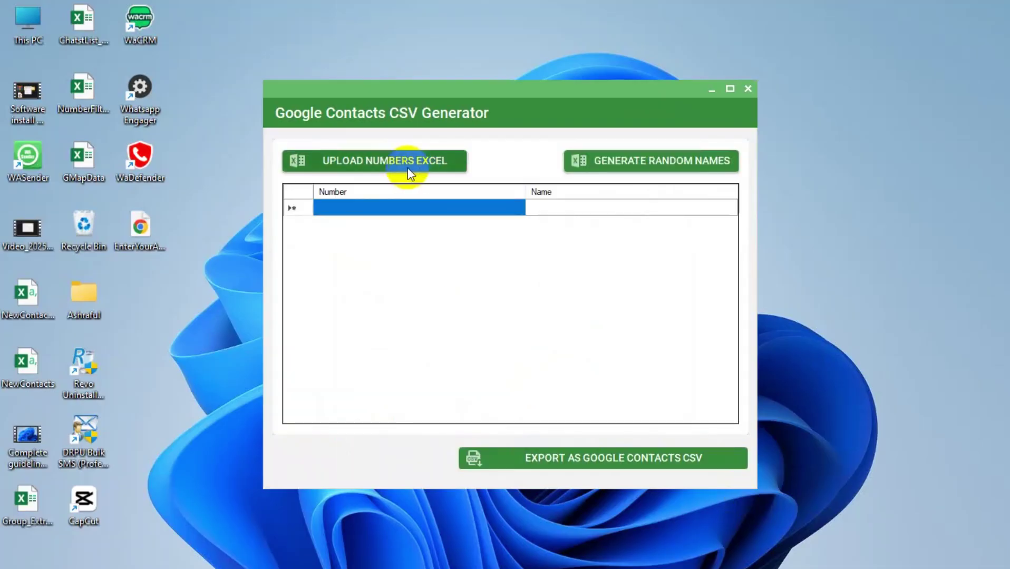
pyautogui.click(407, 167)
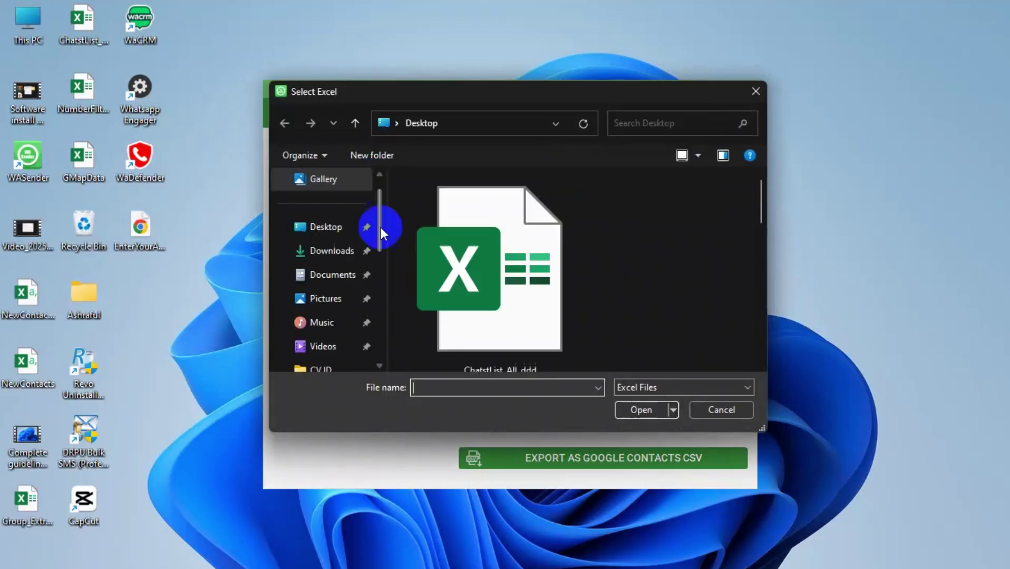
pyautogui.scroll(-5, 506, 279)
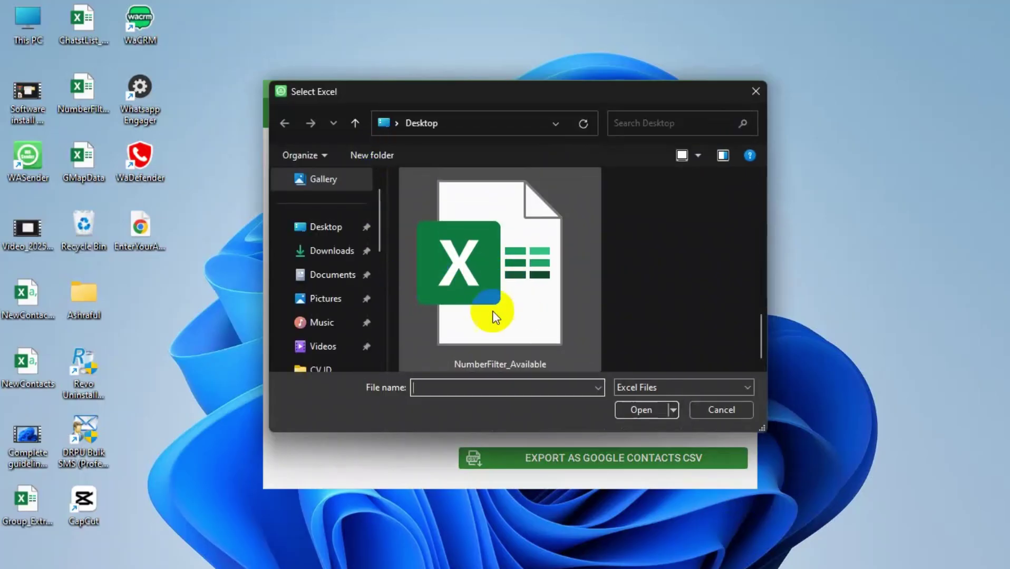
pyautogui.click(523, 287)
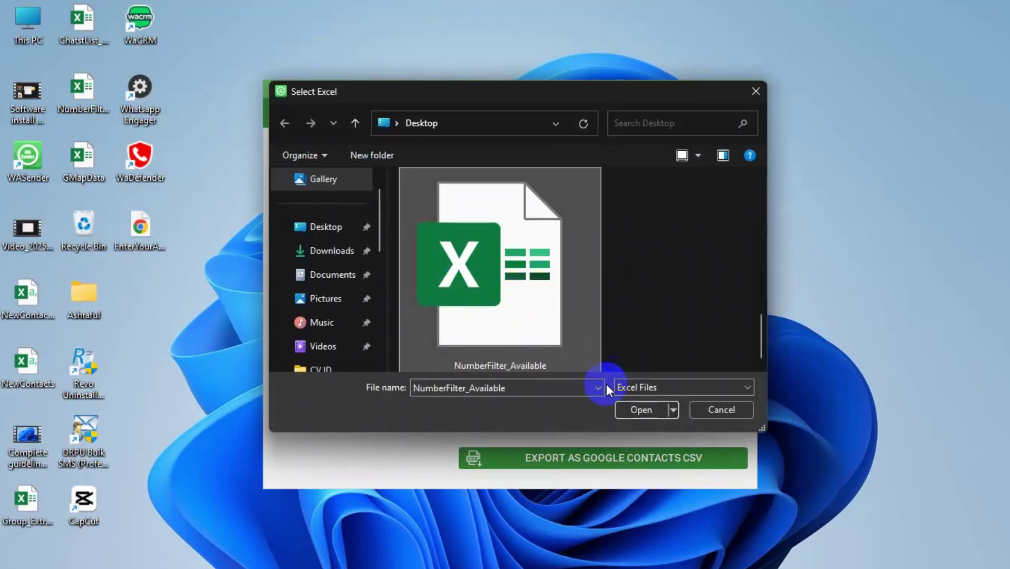
pyautogui.click(639, 411)
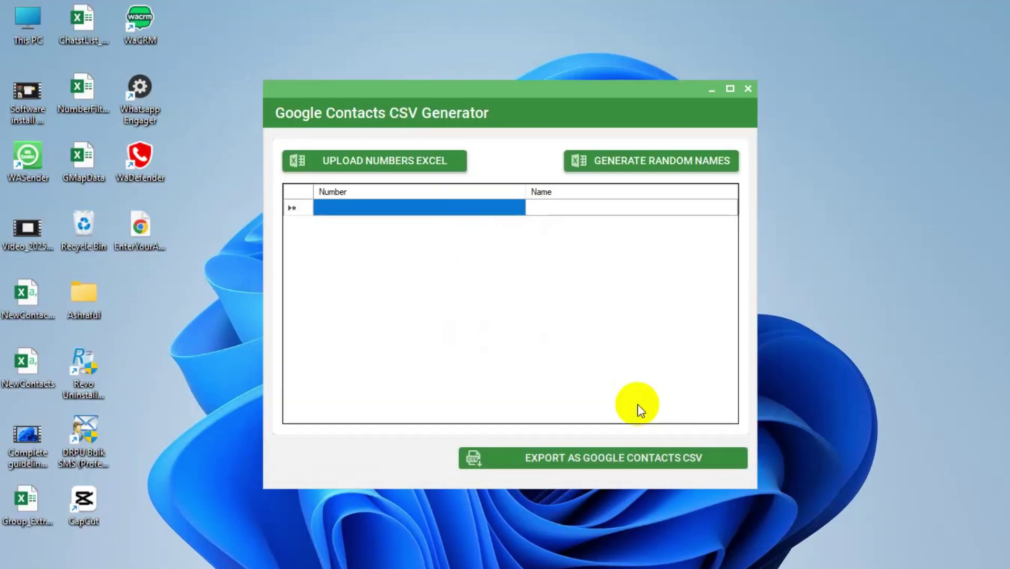
pyautogui.click(333, 211)
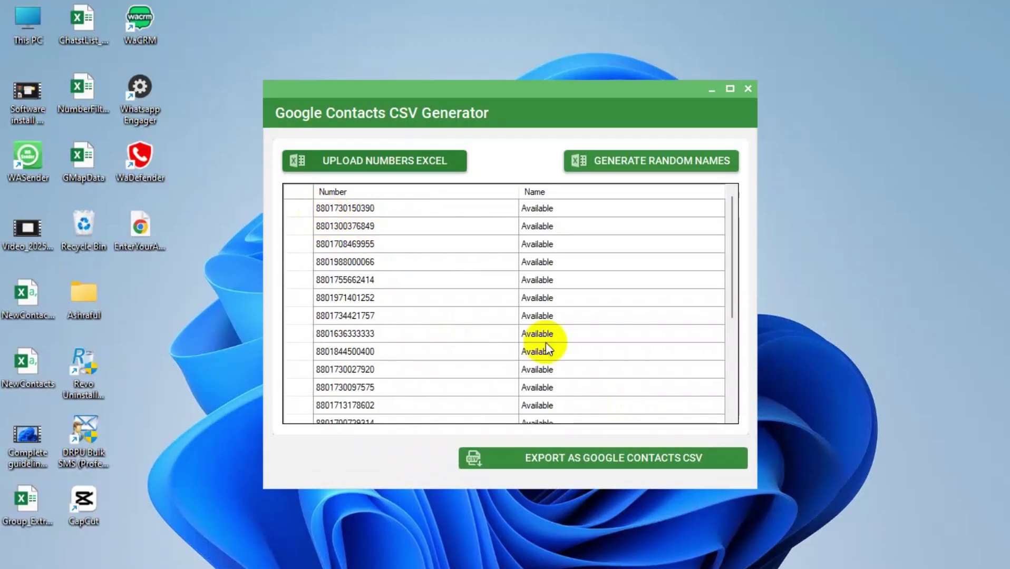
# Export the numbers as a Google Contacts CSV named 11NewContacts on the Desktop.
pyautogui.click(560, 462)
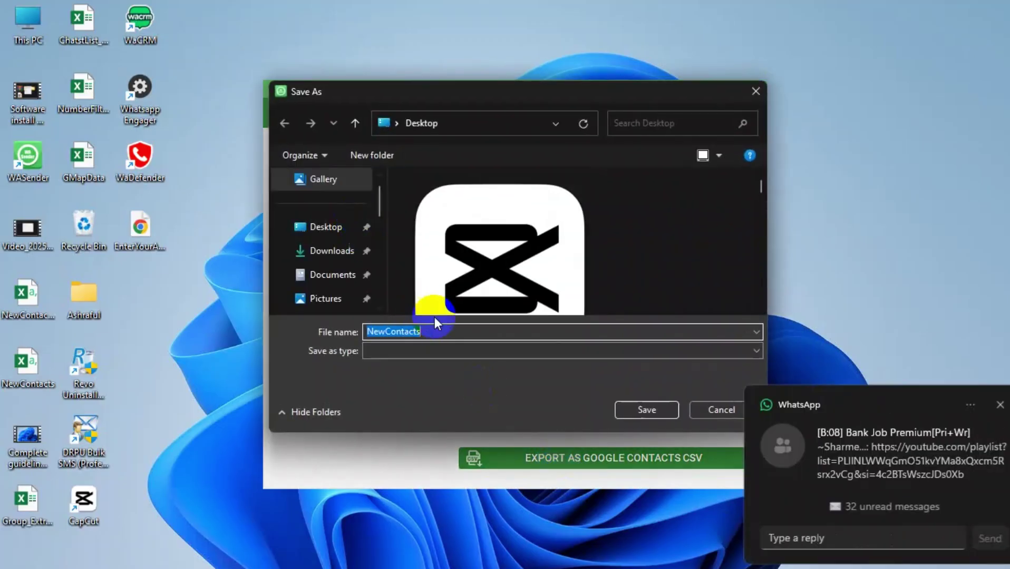
pyautogui.click(456, 333)
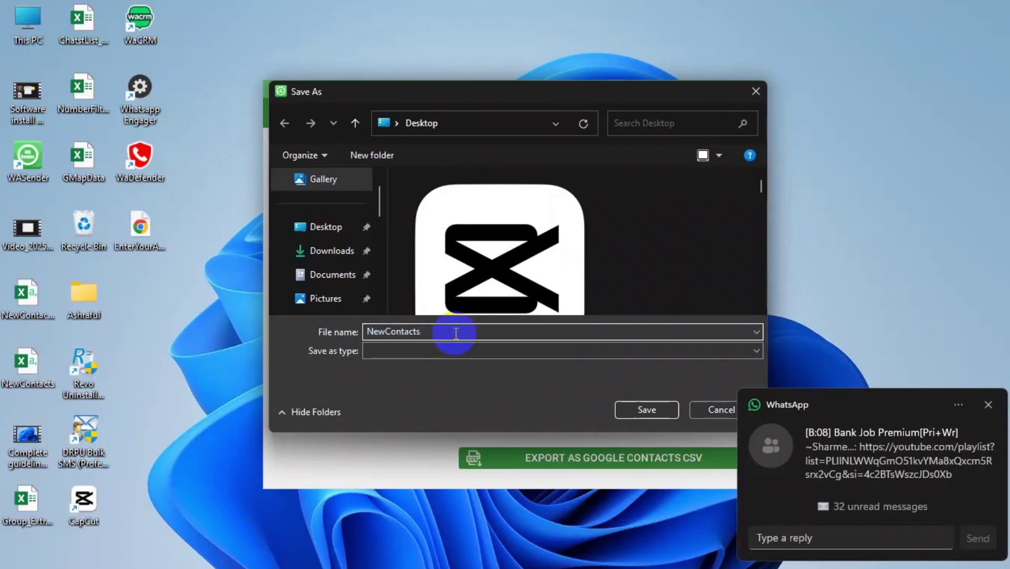
pyautogui.click(368, 331)
pyautogui.write('11')
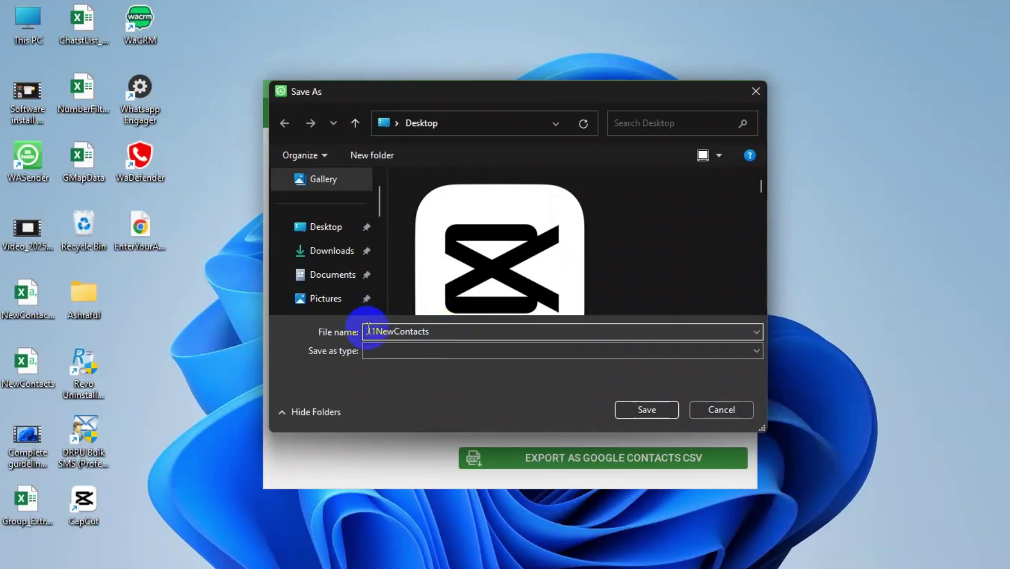
pyautogui.click(671, 410)
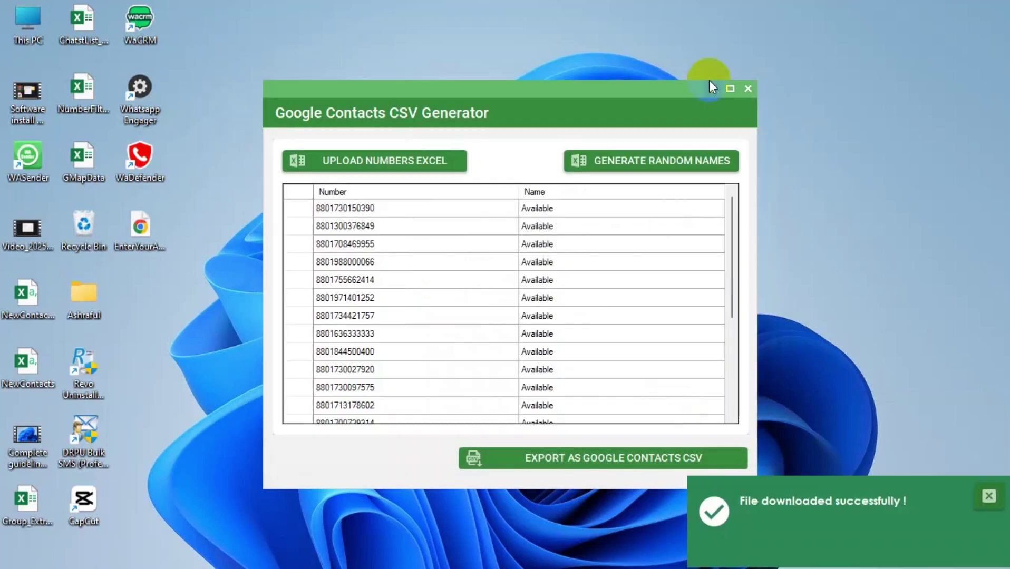
# Close the CSV Generator, the WASender main window, and the activation prompt.
pyautogui.click(747, 89)
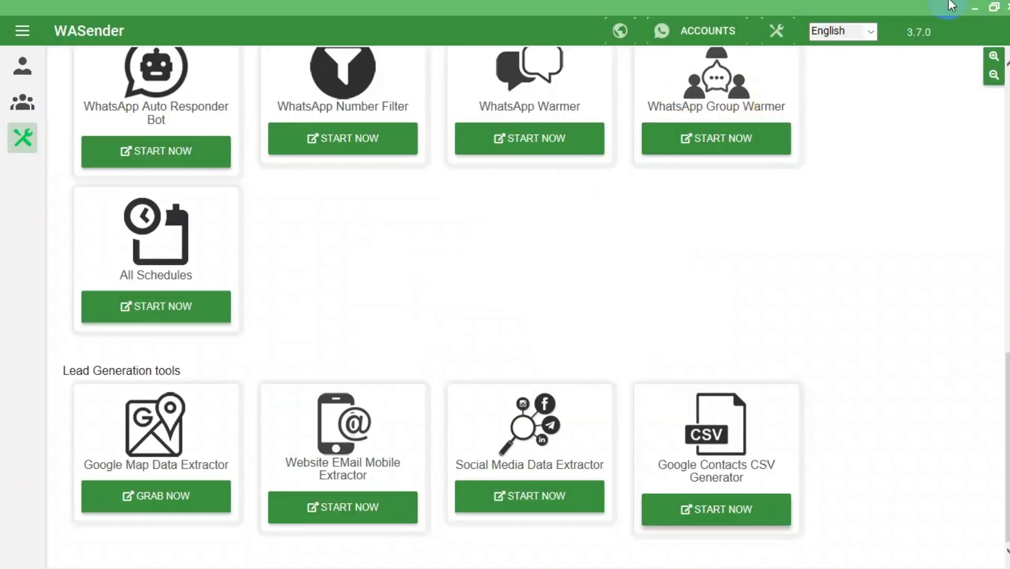
pyautogui.click(1006, 7)
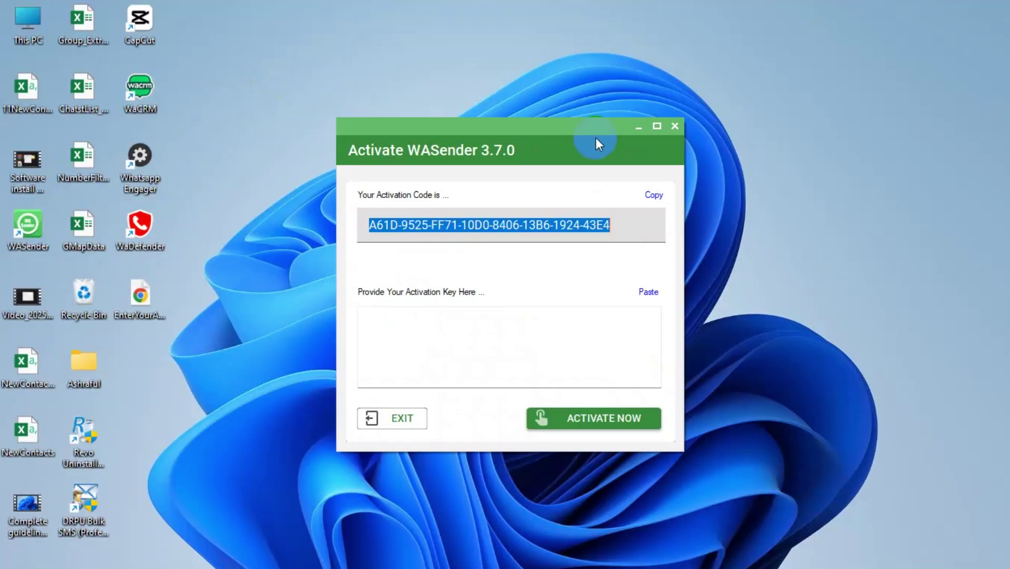
pyautogui.click(675, 127)
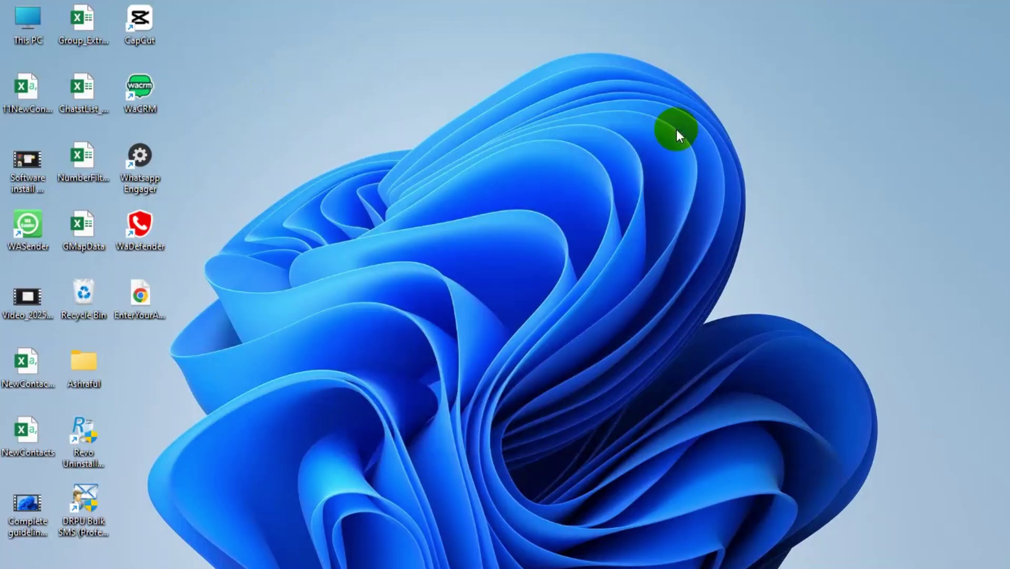
# Relaunch WASender, then open Chrome to a new tab.
pyautogui.doubleClick(24, 236)
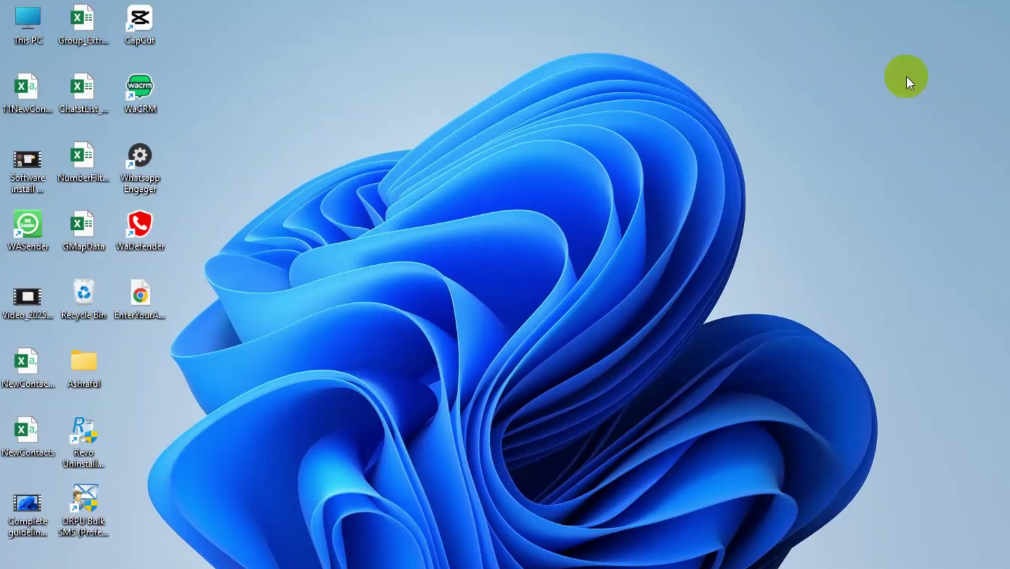
pyautogui.moveTo(402, 567)
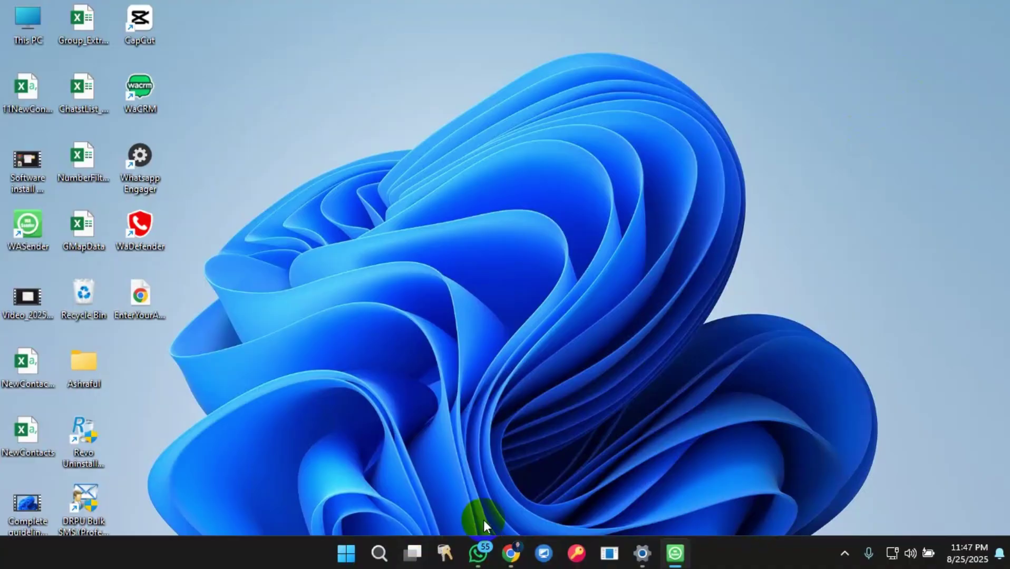
pyautogui.click(509, 552)
# Open Google Contacts from the apps grid and import 11NewContacts.csv.
pyautogui.click(948, 110)
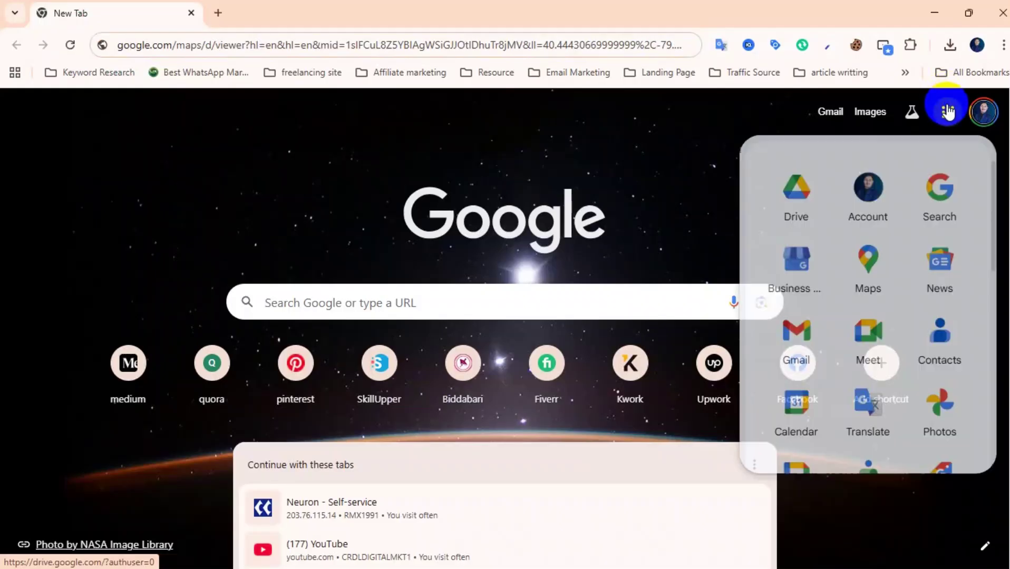
pyautogui.click(959, 322)
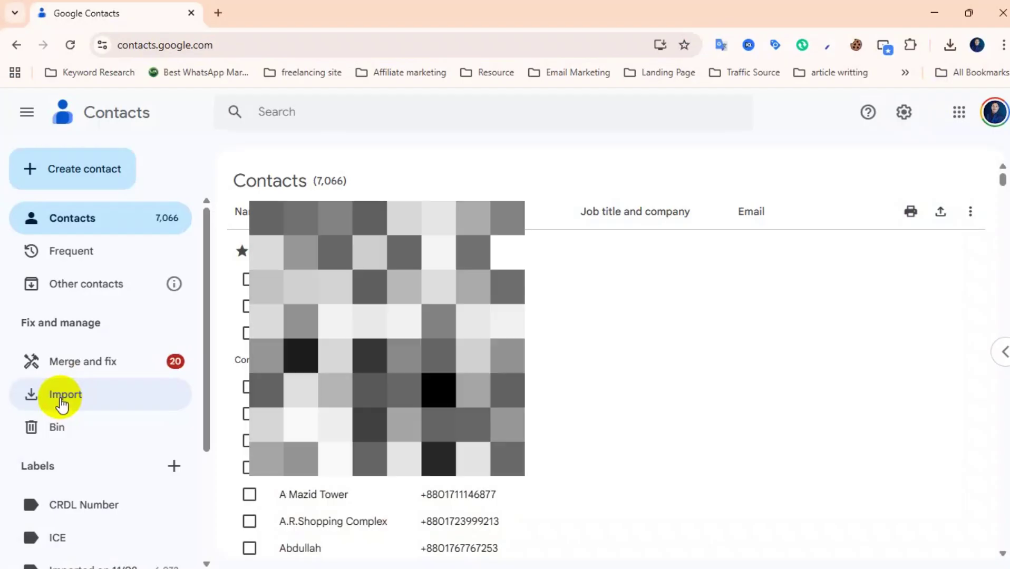
pyautogui.click(62, 400)
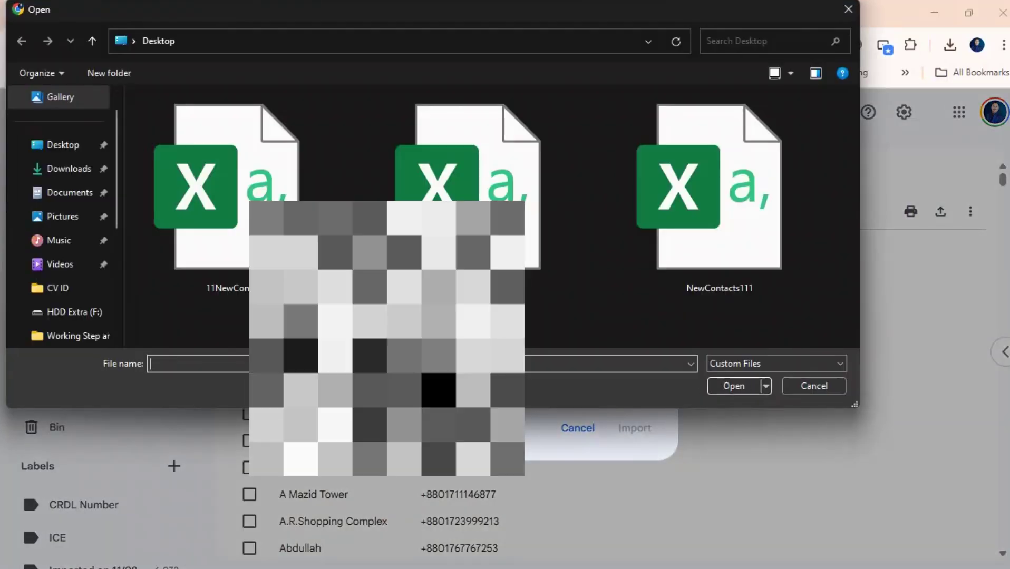
pyautogui.click(202, 253)
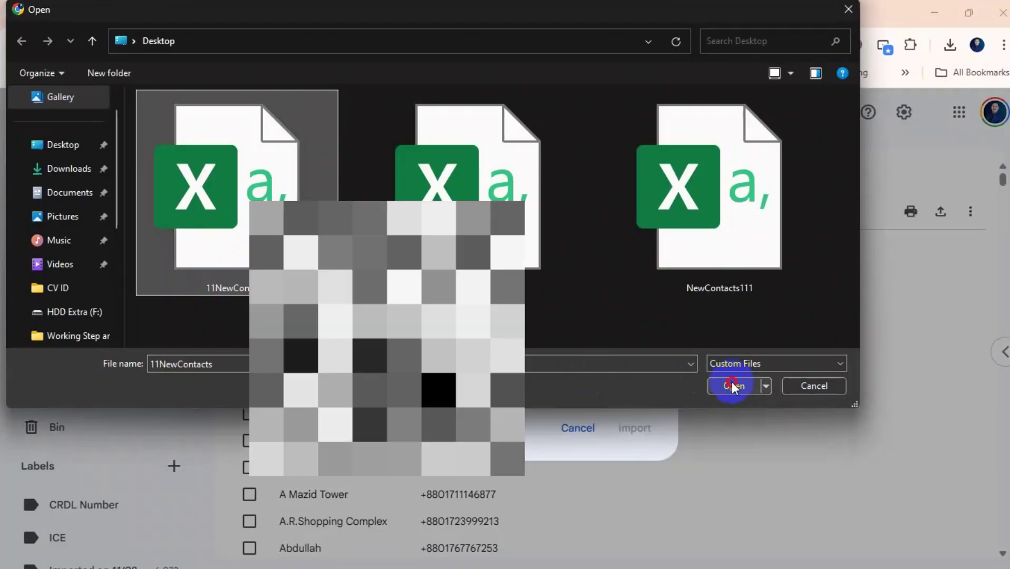
pyautogui.click(733, 384)
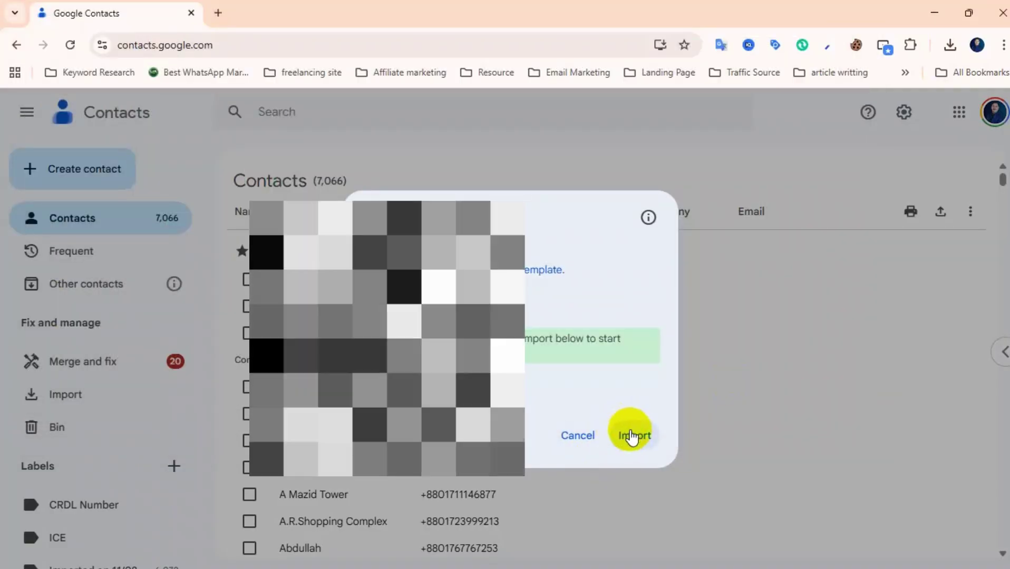
pyautogui.click(632, 434)
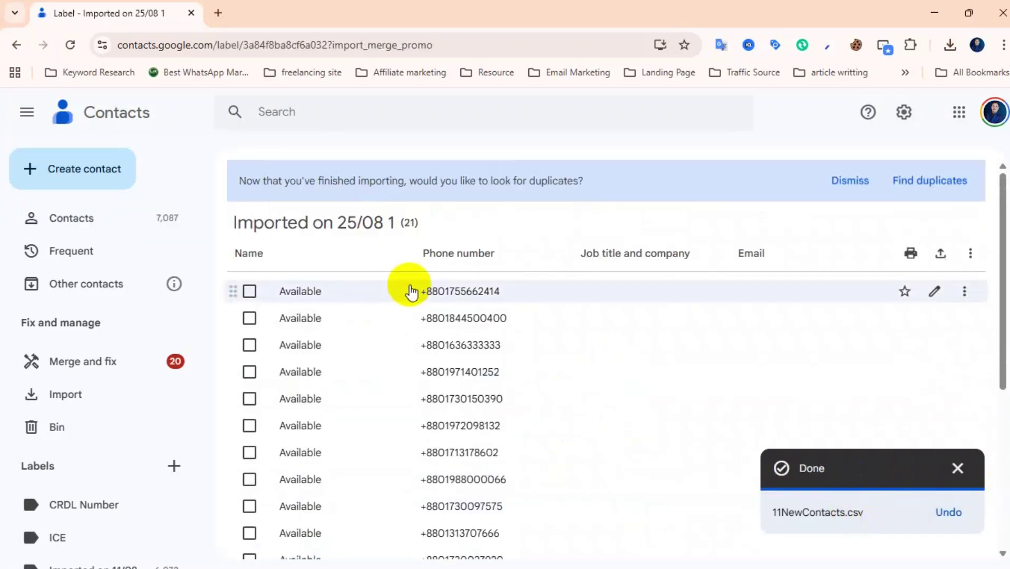
# Review the 21 contacts under the Imported on 25/08 label and close Chrome.
pyautogui.scroll(-5, 425, 331)
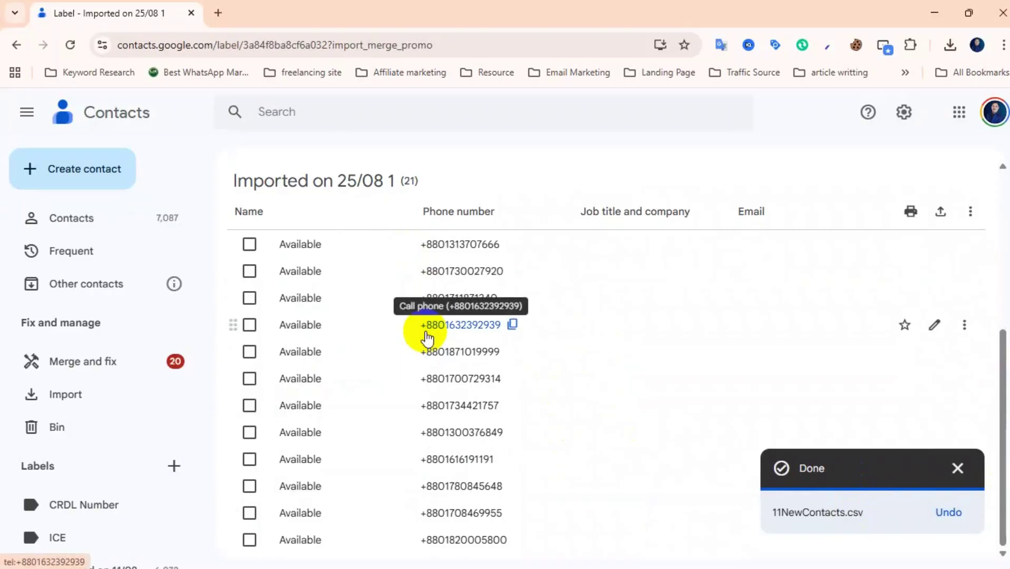
pyautogui.scroll(5, 426, 338)
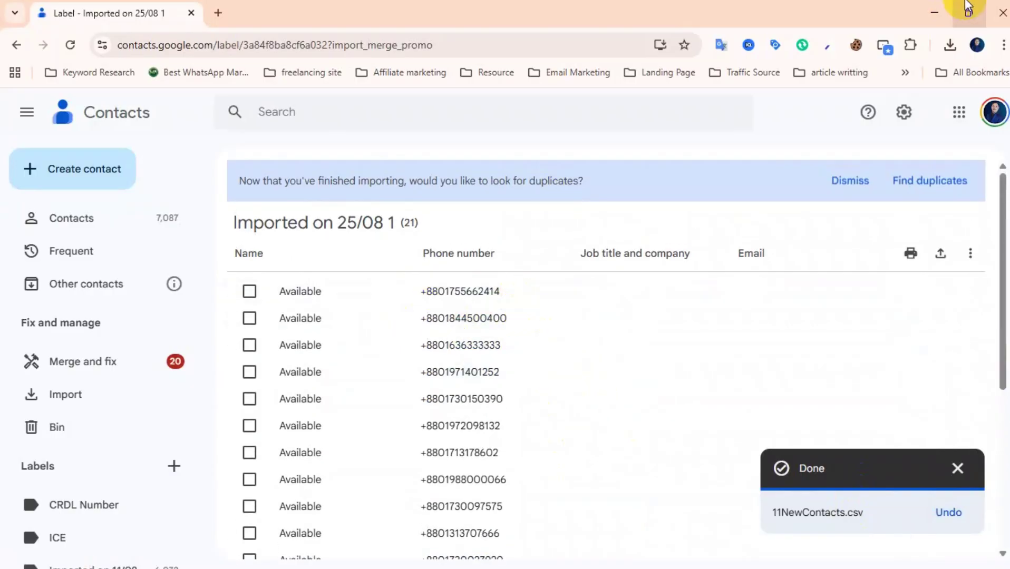
pyautogui.moveTo(968, 6)
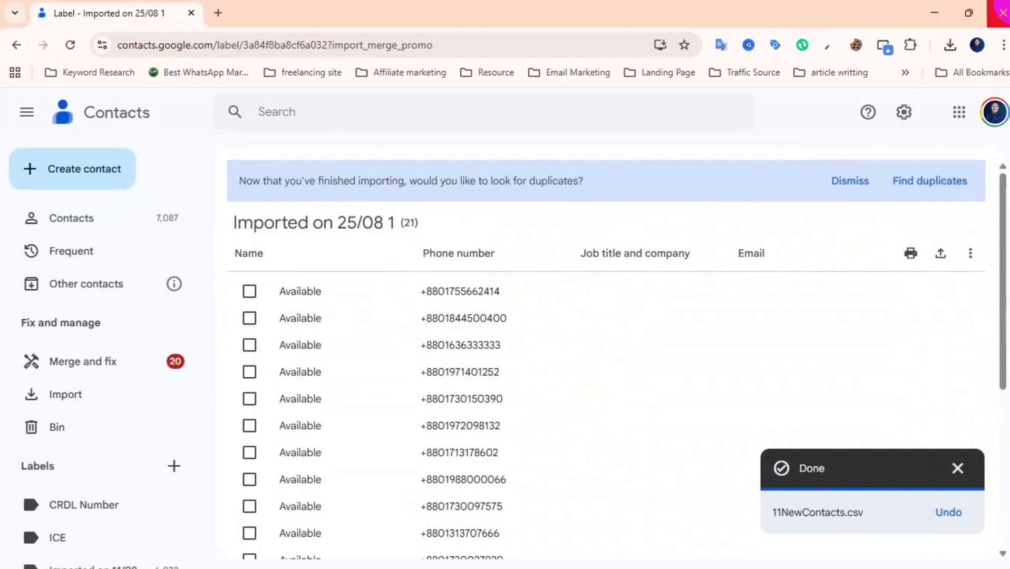
pyautogui.click(1001, 12)
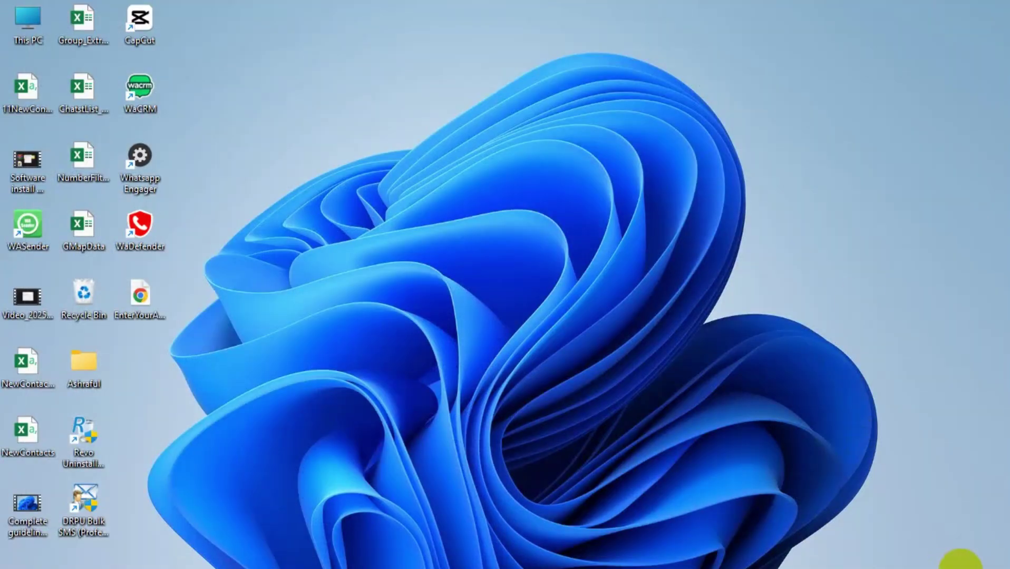